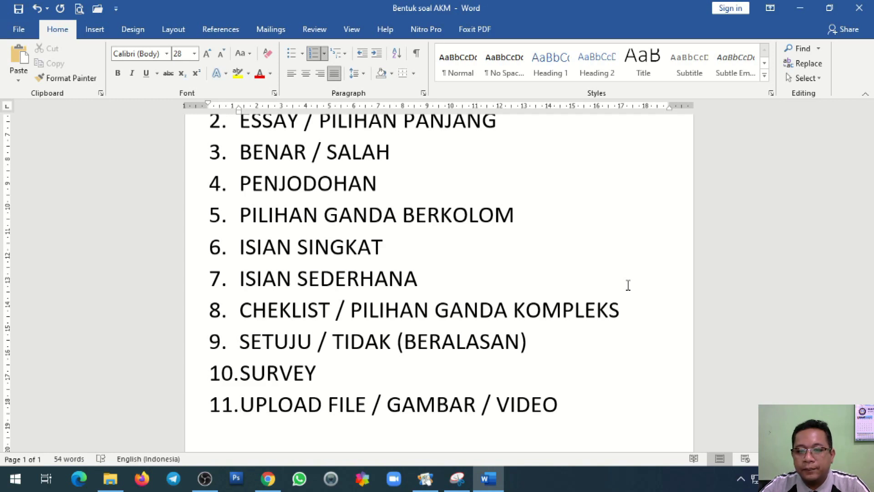
{"action": "scroll", "coordinate": [628, 285], "scroll_direction": "up", "scroll_amount": 2}
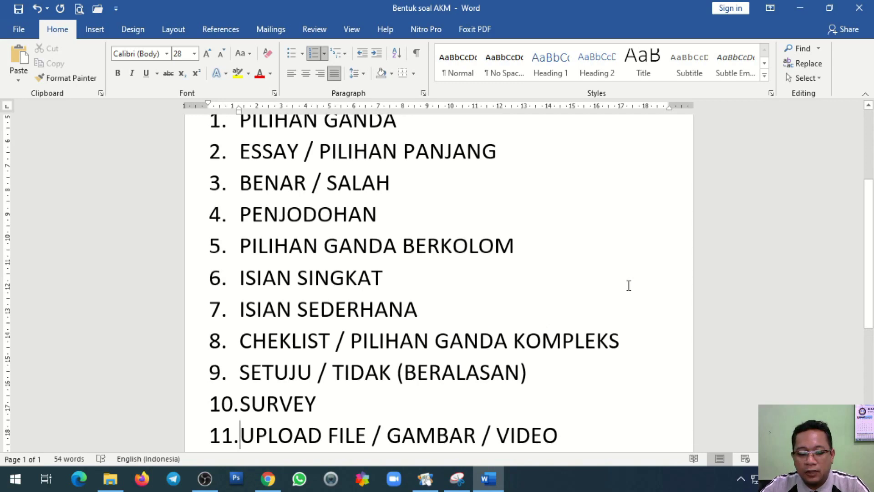
{"action": "scroll", "coordinate": [629, 285], "scroll_direction": "down", "scroll_amount": 2}
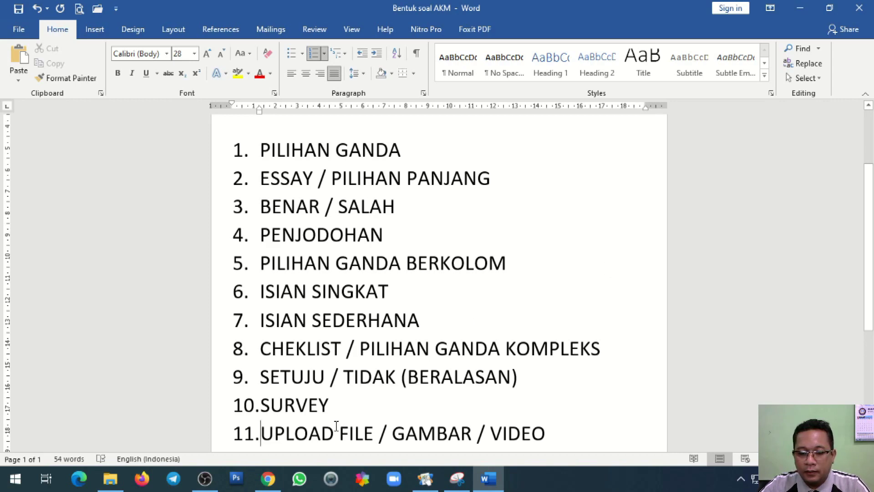
Step: Open "Template Soal MAN 3 Tulungagung latihan" from the LATIHAN SOAL AKM folder in File Explorer, enable its macros and save the document
{"action": "left_click", "coordinate": [110, 478]}
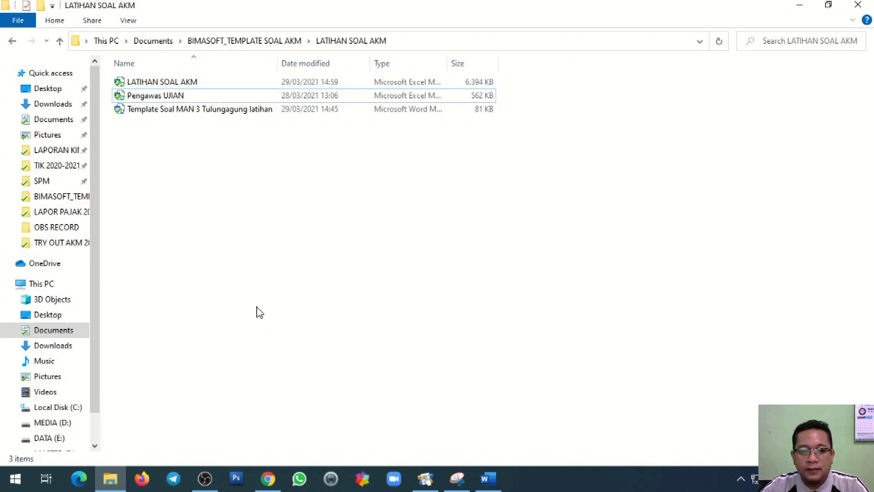
{"action": "left_click", "coordinate": [198, 85]}
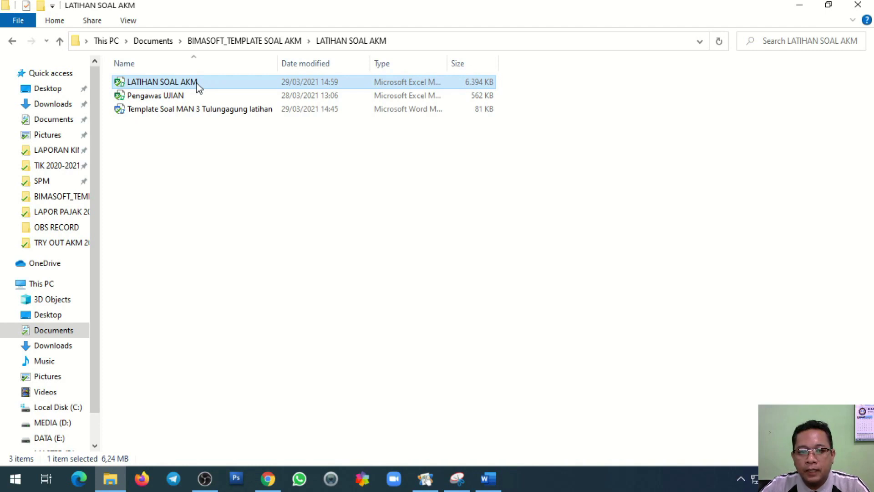
{"action": "left_click", "coordinate": [191, 98]}
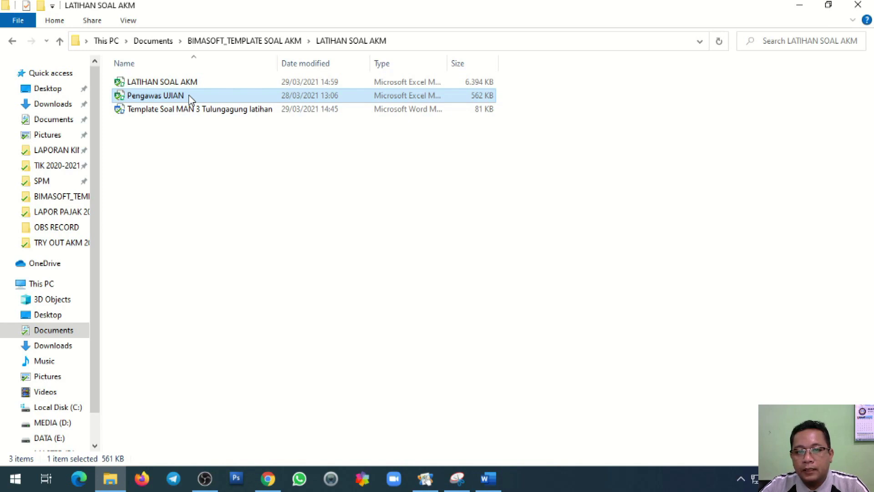
{"action": "left_click", "coordinate": [188, 113]}
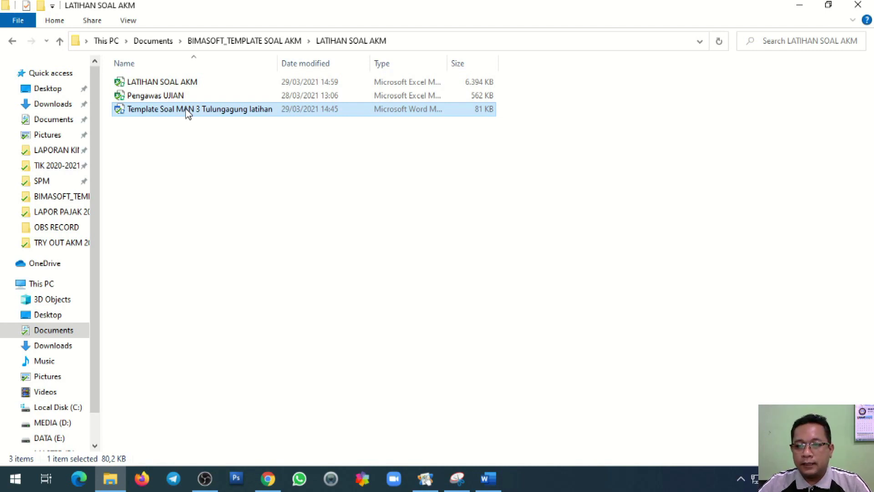
{"action": "double_click", "coordinate": [245, 116]}
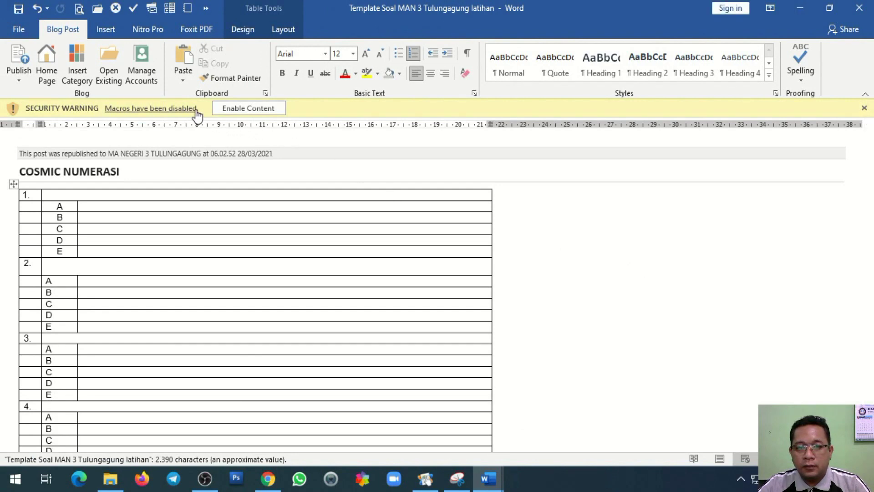
{"action": "left_click", "coordinate": [279, 110]}
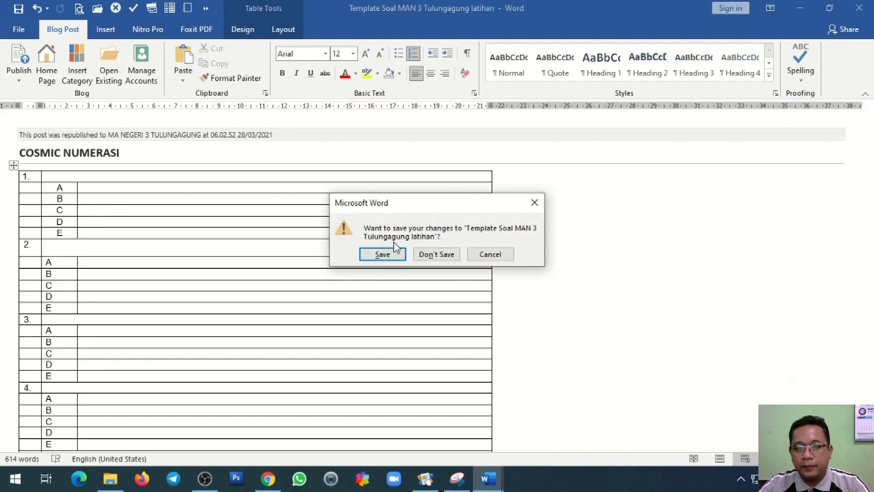
{"action": "left_click", "coordinate": [389, 254]}
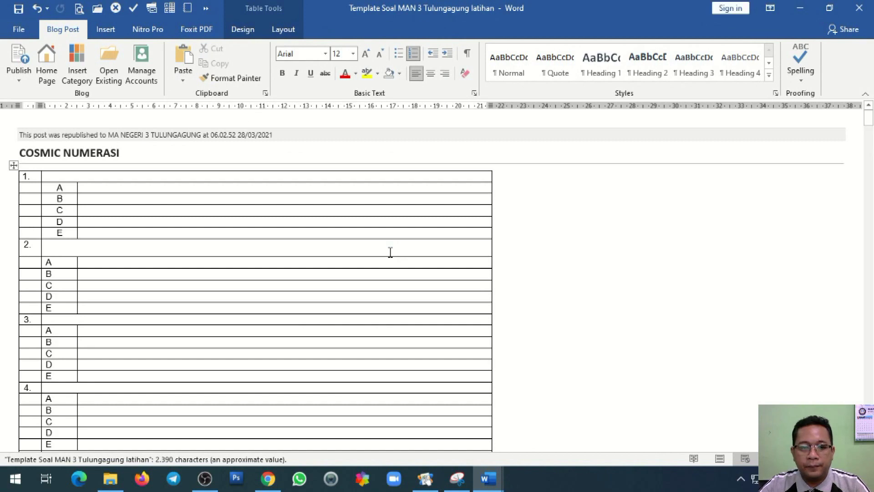
{"action": "scroll", "coordinate": [390, 252], "scroll_direction": "down", "scroll_amount": 15}
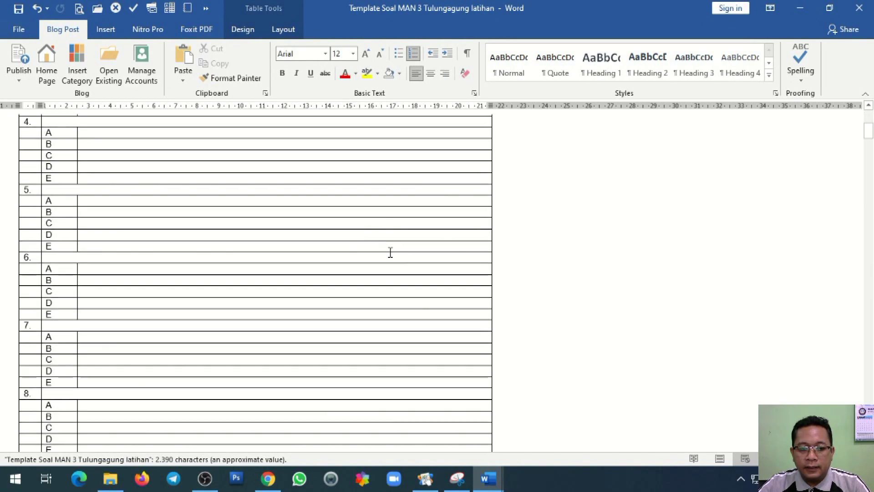
{"action": "scroll", "coordinate": [391, 252], "scroll_direction": "up", "scroll_amount": 15}
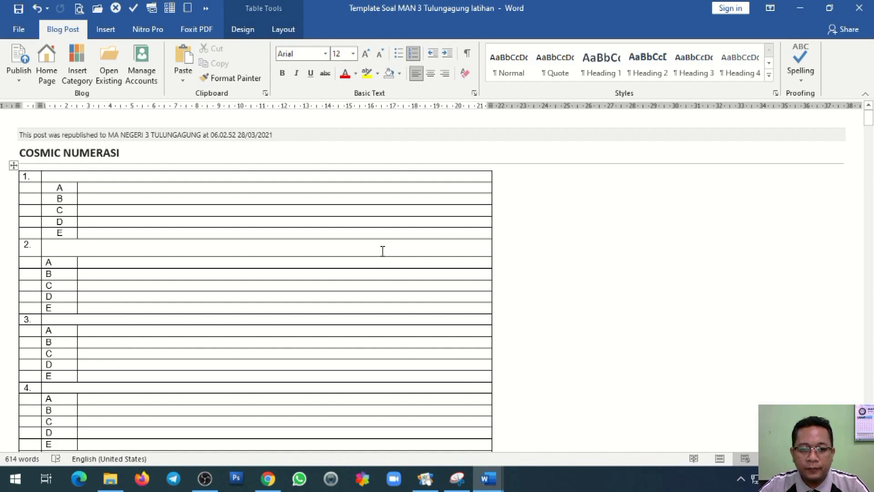
Step: Return to the LATIHAN SOAL AKM folder in File Explorer and rename the LATIHAN SOAL AKM workbook as "ANALISIS LATIHAN SOAL AKM"
{"action": "left_click", "coordinate": [114, 489]}
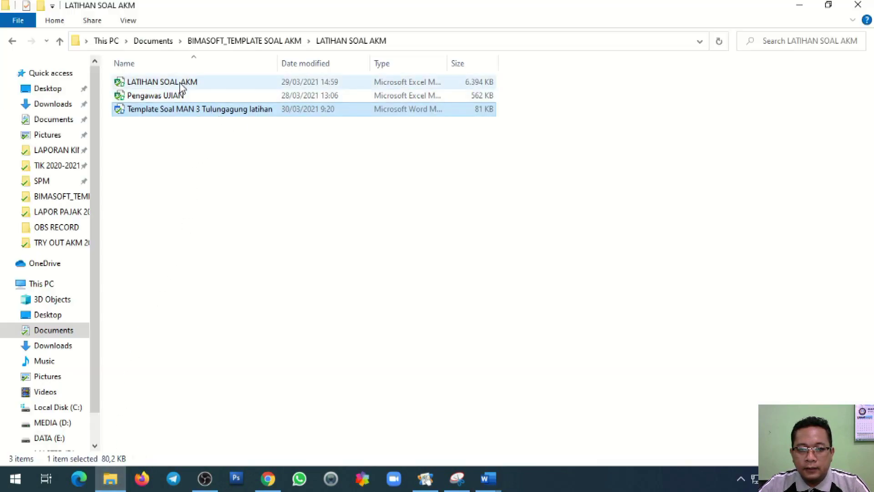
{"action": "left_click", "coordinate": [182, 85]}
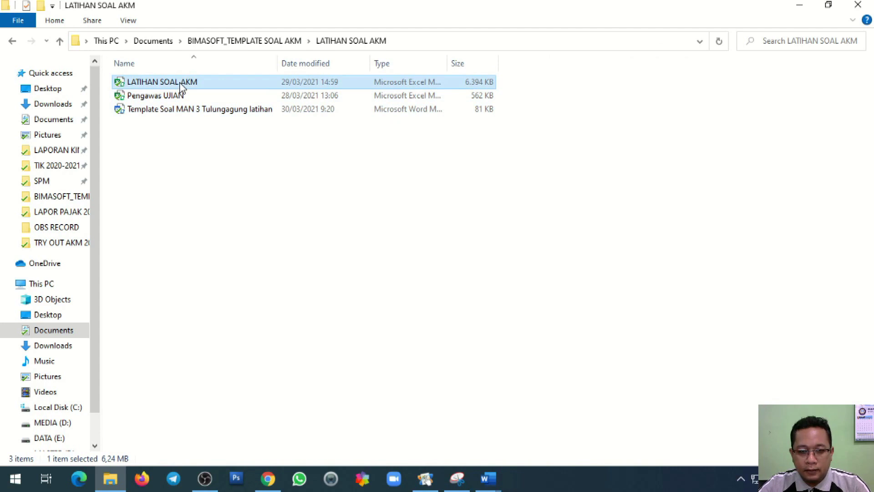
{"action": "left_click", "coordinate": [181, 84]}
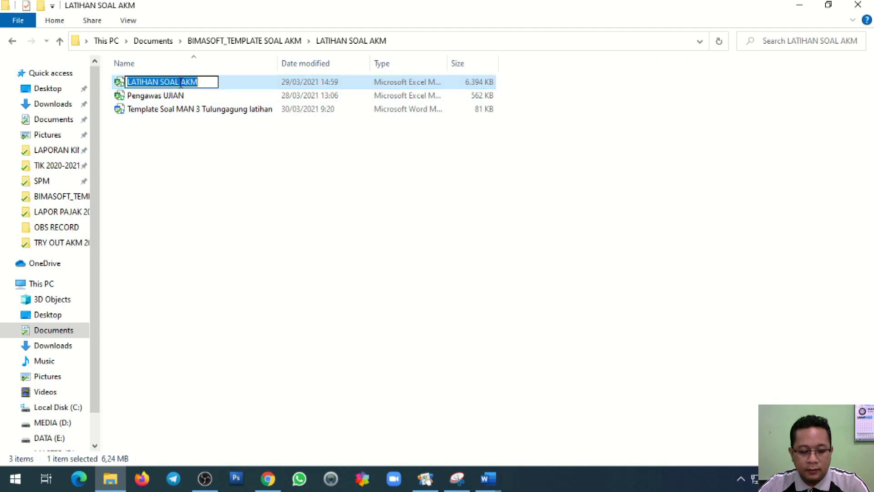
{"action": "left_click", "coordinate": [129, 83]}
{"action": "type", "text": "ANALISIS"}
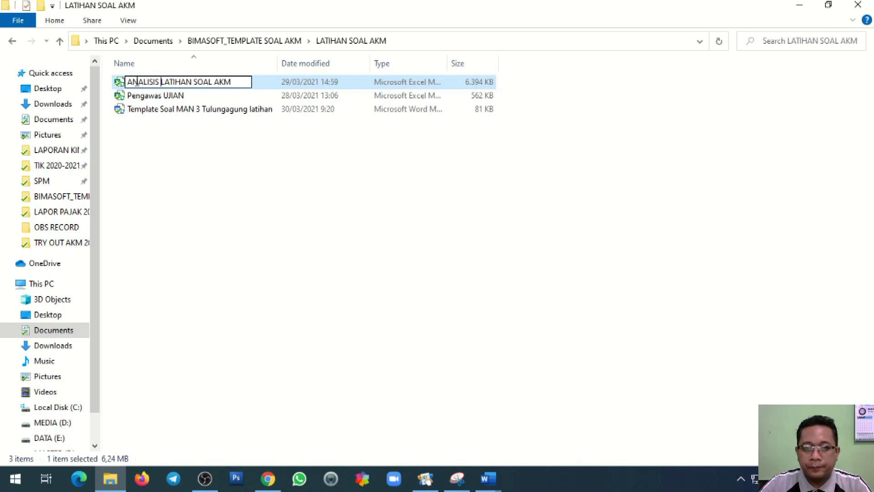
{"action": "key", "text": "Return"}
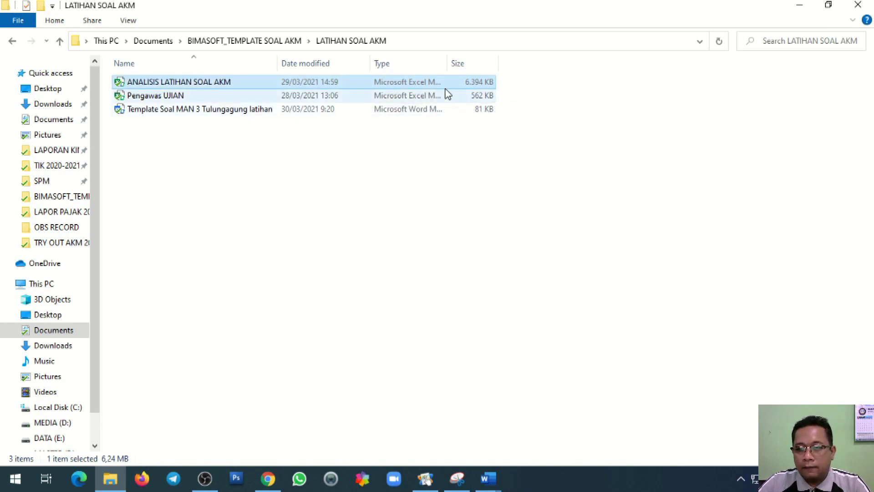
Step: Open the ANALISIS LATIHAN SOAL AKM workbook in Excel and enable editing and its macros
{"action": "double_click", "coordinate": [205, 83]}
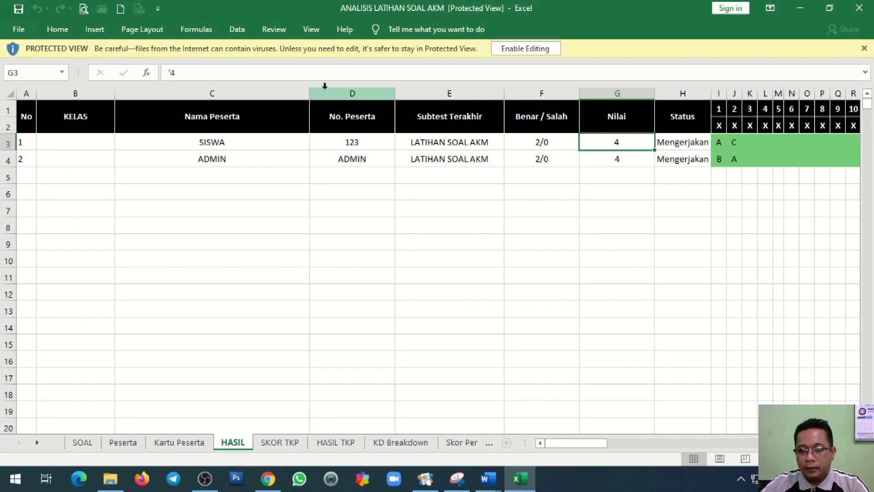
{"action": "left_click", "coordinate": [532, 44]}
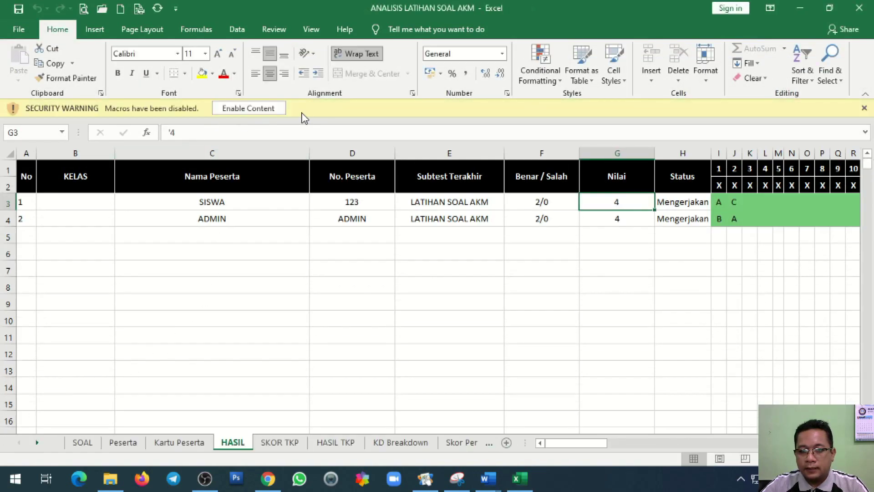
{"action": "left_click", "coordinate": [248, 108]}
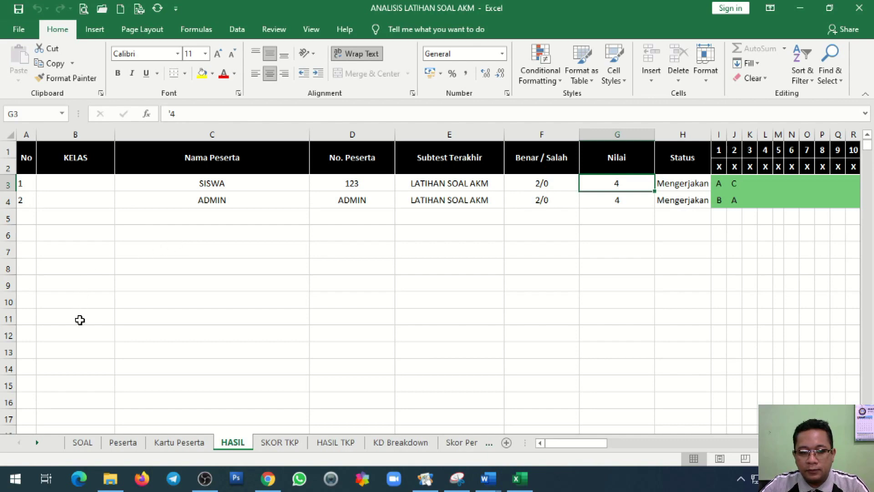
Step: On the SOAL sheet, change the Kode Test in cell D2 to "LATIHAN AKM - BAB 1"
{"action": "left_click", "coordinate": [89, 446]}
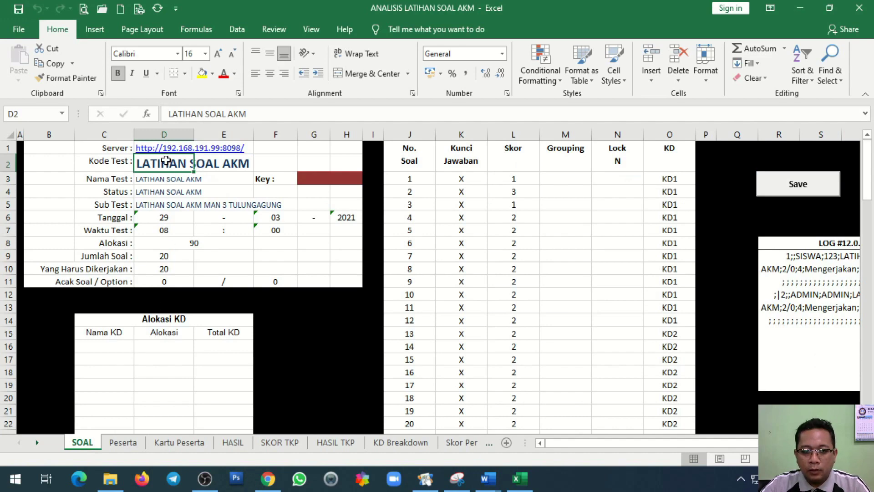
{"action": "left_click", "coordinate": [117, 149]}
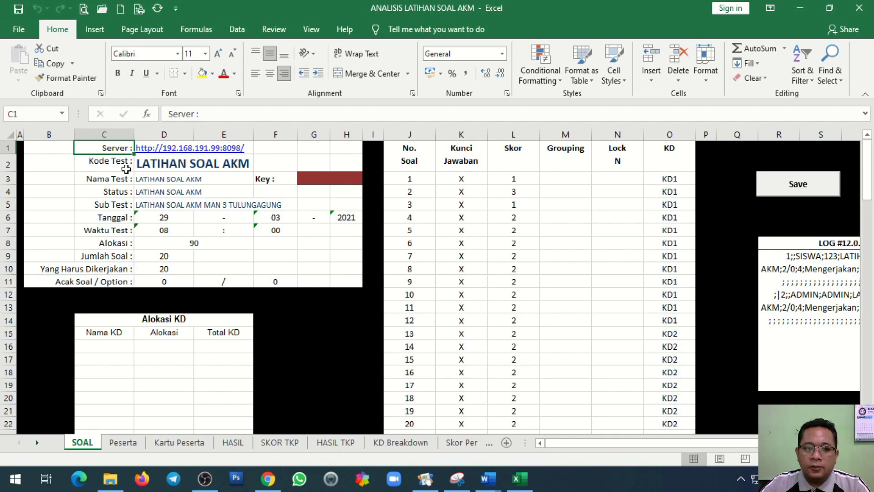
{"action": "left_click", "coordinate": [155, 163]}
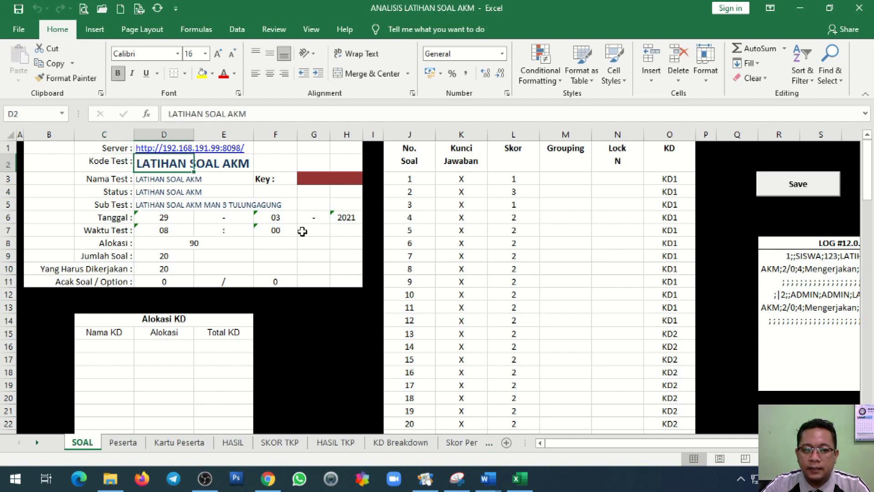
{"action": "double_click", "coordinate": [169, 163]}
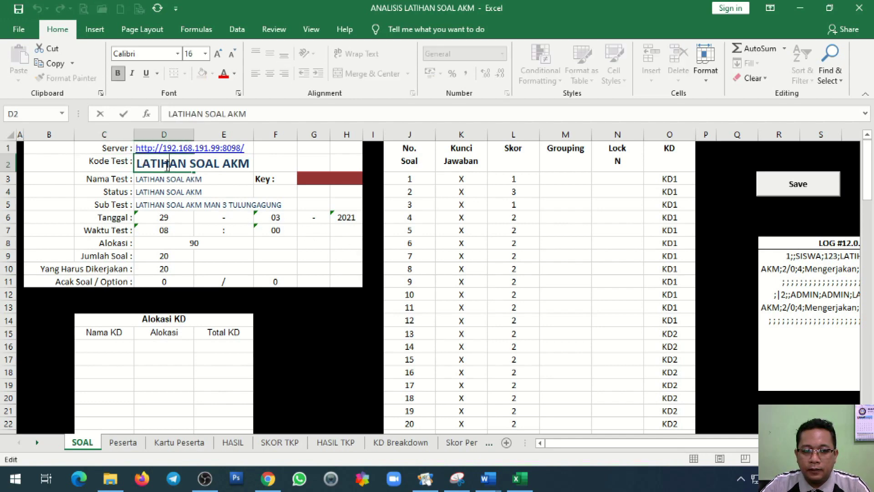
{"action": "double_click", "coordinate": [201, 163]}
{"action": "key", "text": "Delete"}
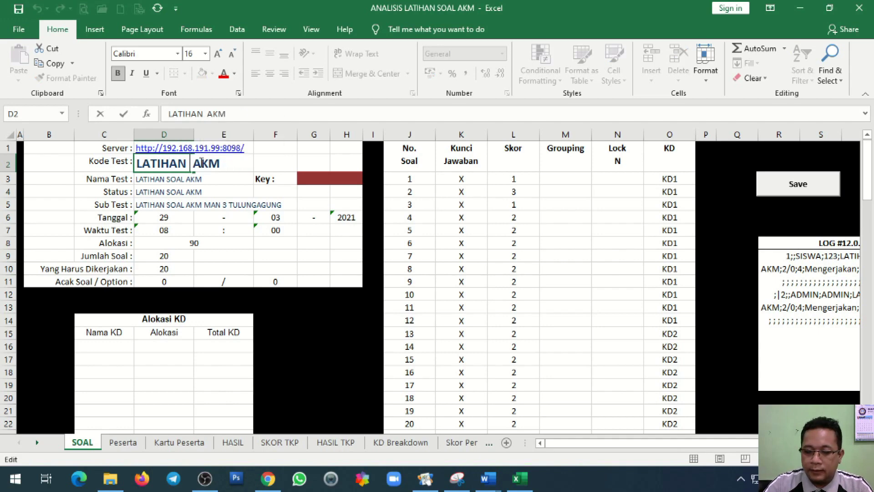
{"action": "key", "text": "Delete"}
{"action": "key", "text": "End"}
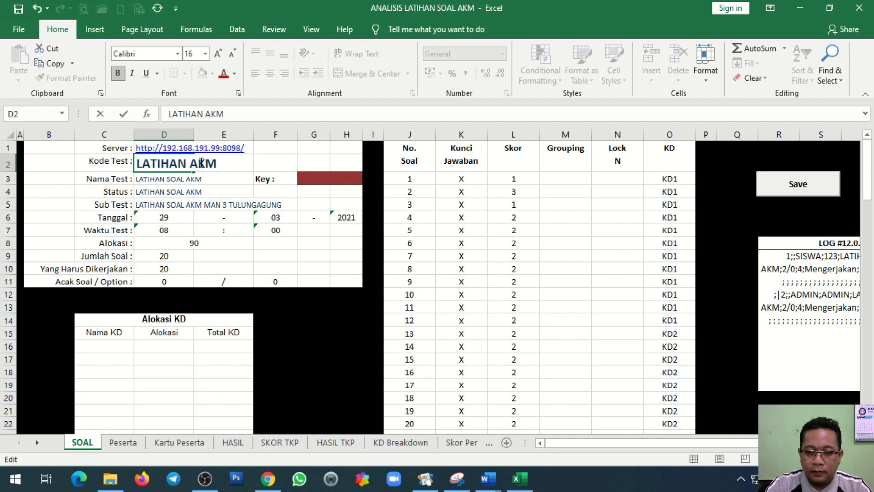
{"action": "type", "text": "BAB 1"}
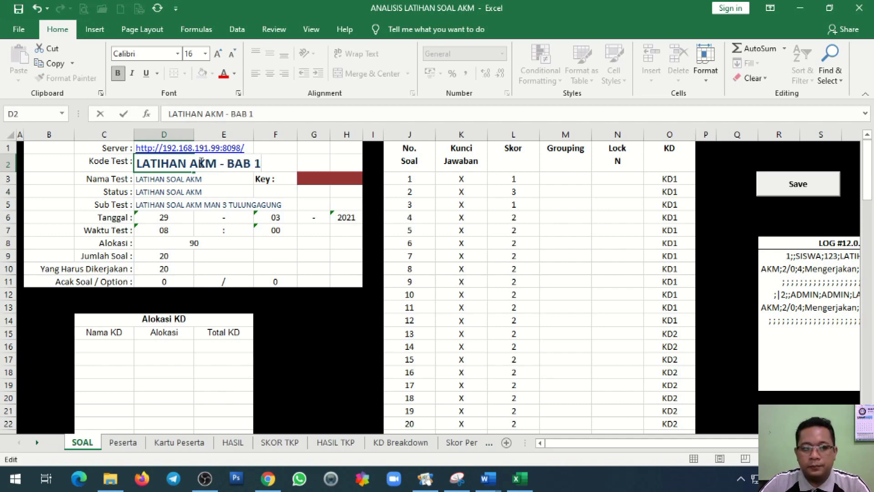
{"action": "key", "text": "Return"}
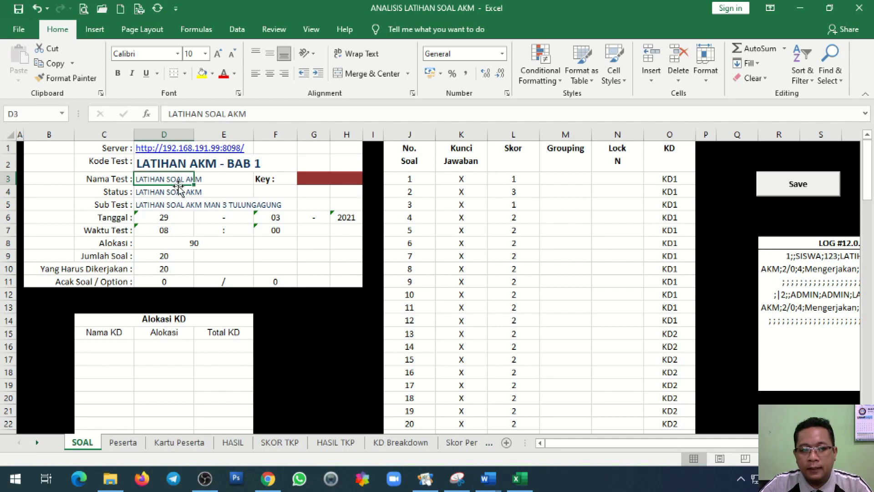
Step: Switch to the Template Soal MAN 3 Tulungagung latihan document in Word and replace its post title with "LATIHAN AKM – BAB 1"
{"action": "left_click", "coordinate": [151, 163]}
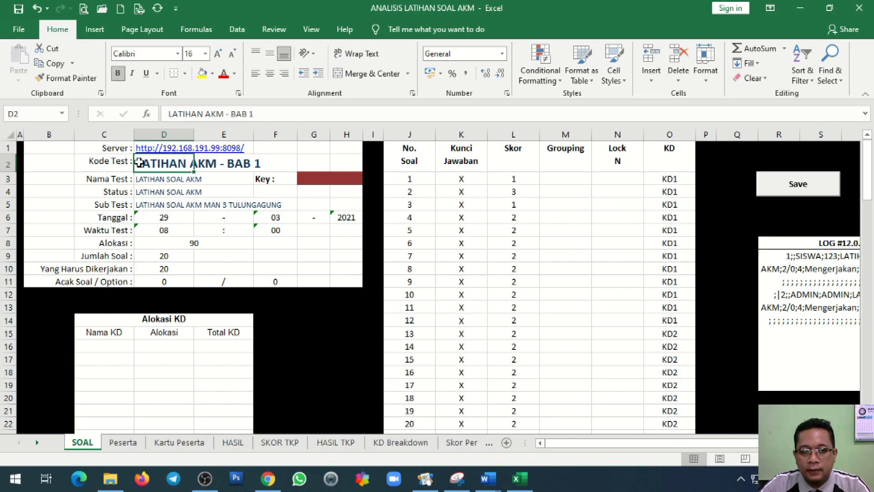
{"action": "left_click", "coordinate": [493, 482]}
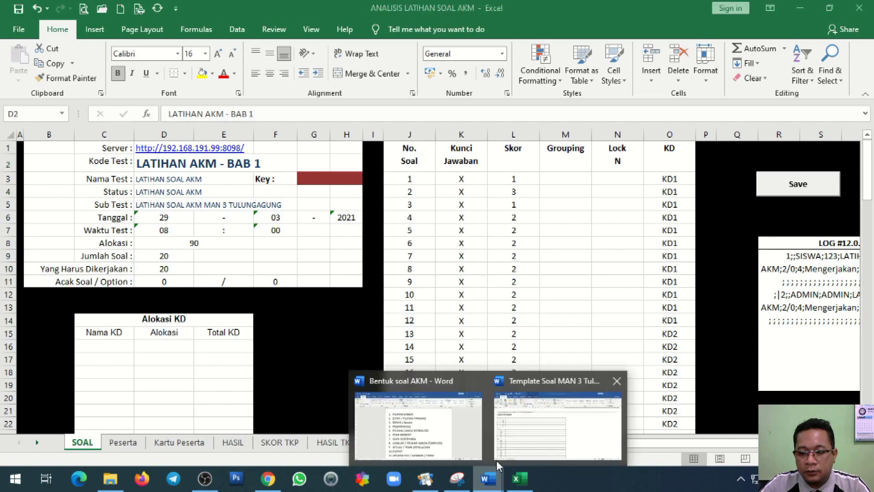
{"action": "left_click", "coordinate": [555, 419]}
{"action": "left_click", "coordinate": [69, 153]}
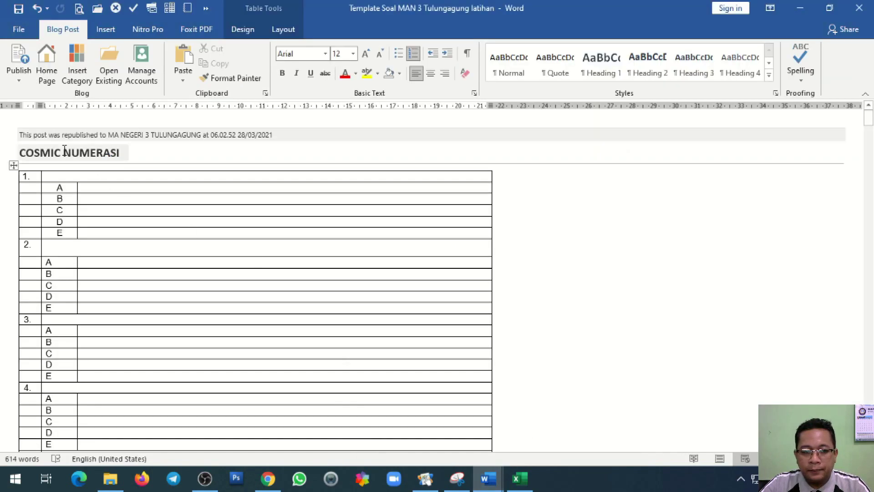
{"action": "left_click", "coordinate": [519, 479]}
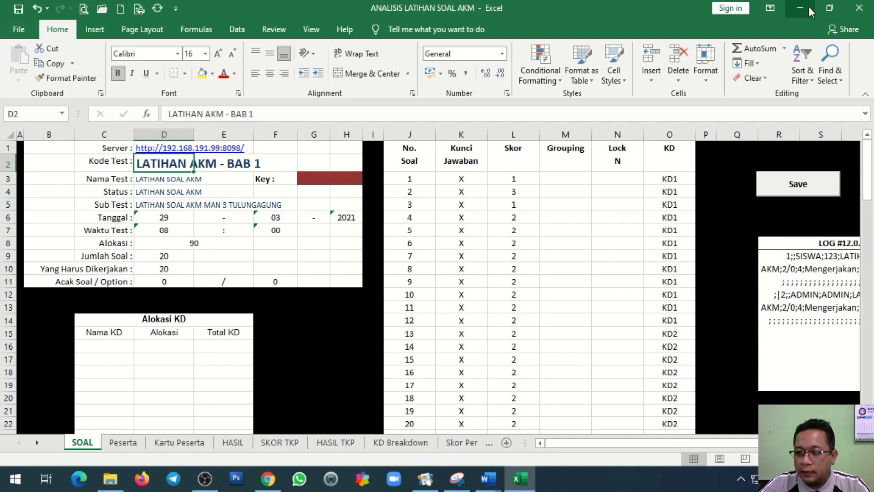
{"action": "left_click", "coordinate": [795, 8]}
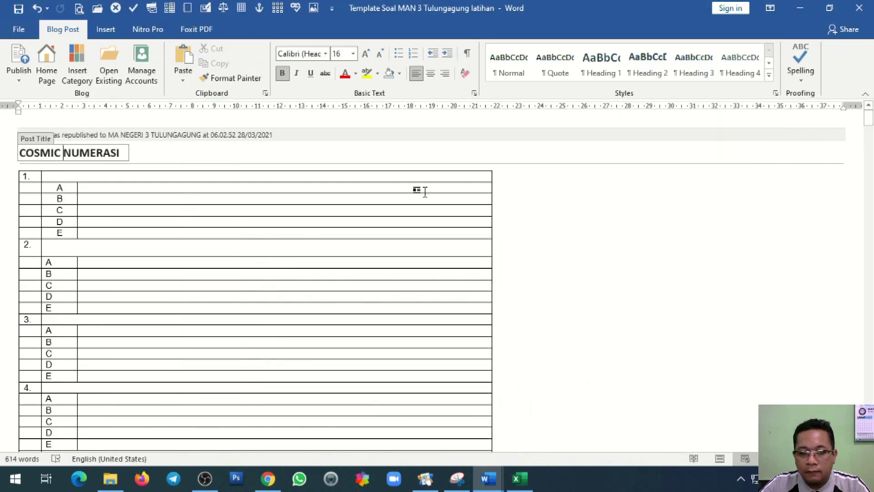
{"action": "left_click", "coordinate": [18, 152]}
{"action": "type", "text": "LAT"}
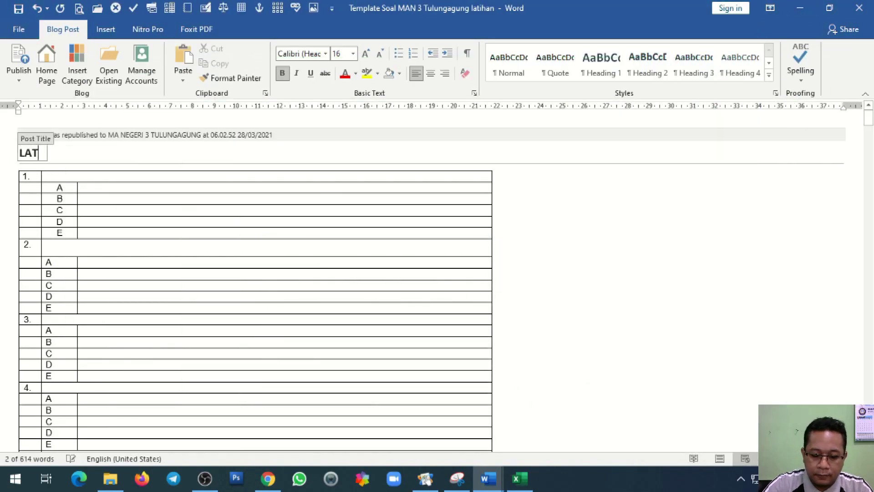
{"action": "type", "text": "IHAN AKM "}
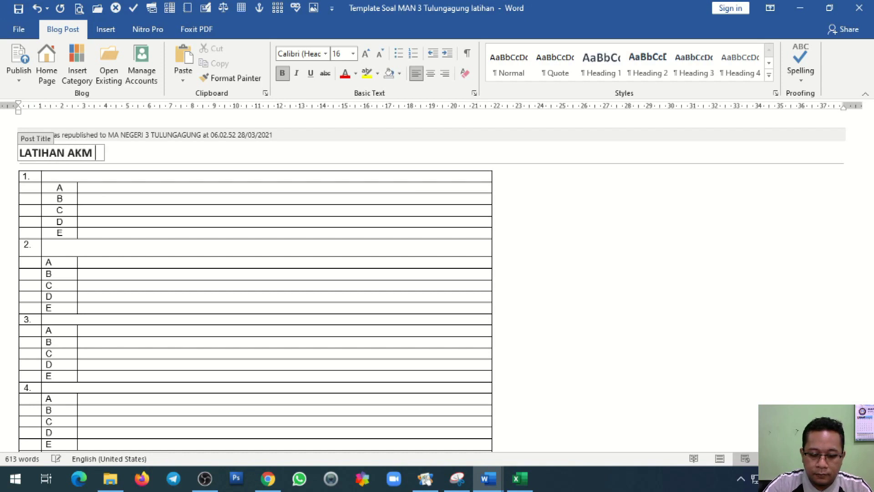
{"action": "type", "text": "- BAB 1"}
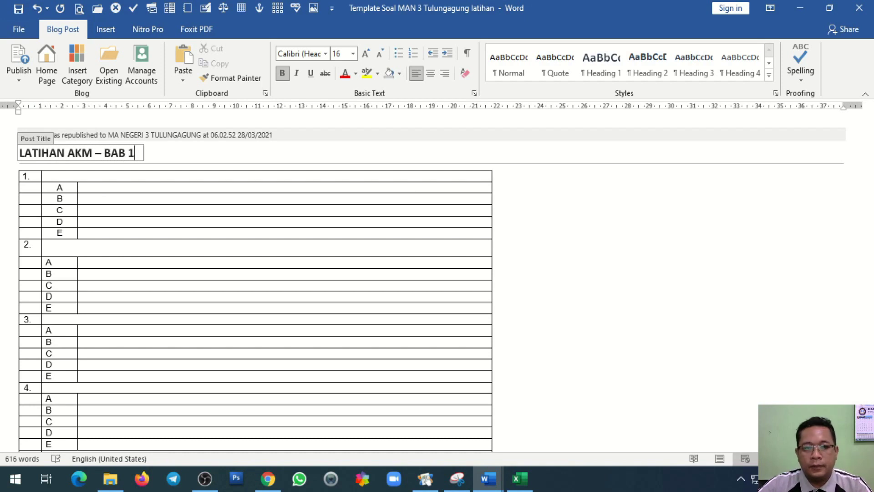
Step: Switch back to the ANALISIS LATIHAN SOAL AKM workbook in Excel and set the day of the Tanggal to 30
{"action": "left_click", "coordinate": [123, 179]}
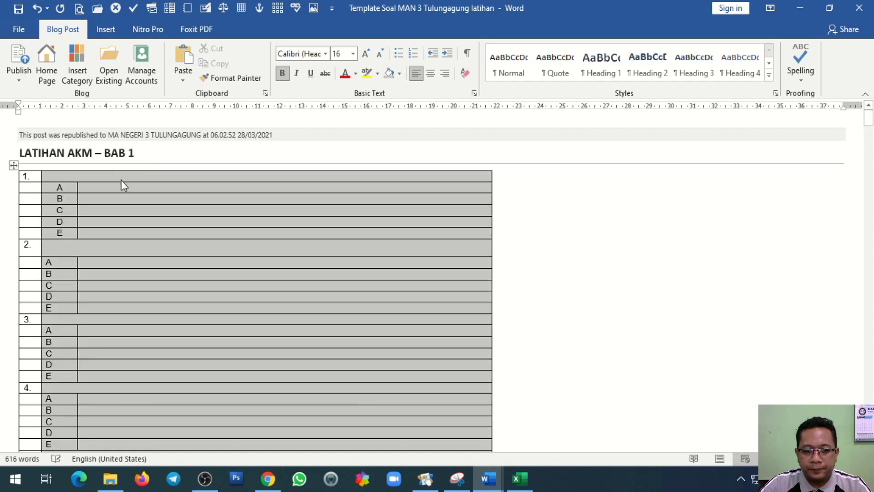
{"action": "left_click", "coordinate": [166, 189]}
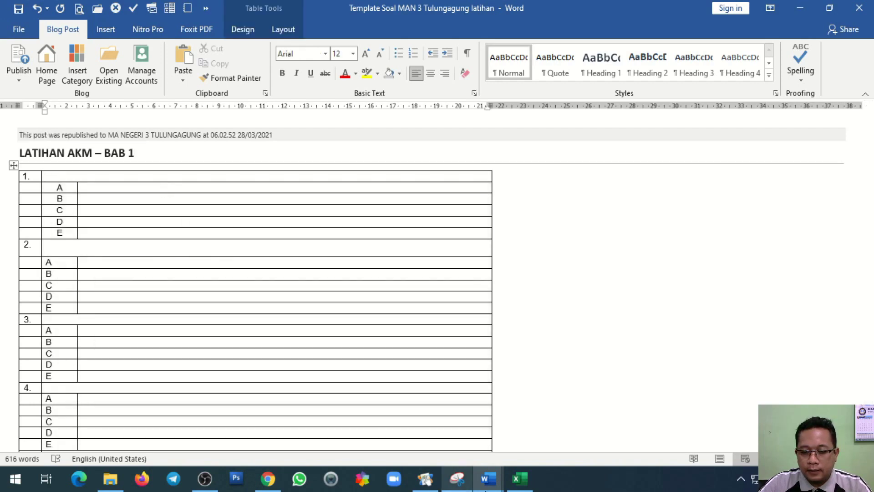
{"action": "left_click", "coordinate": [520, 478]}
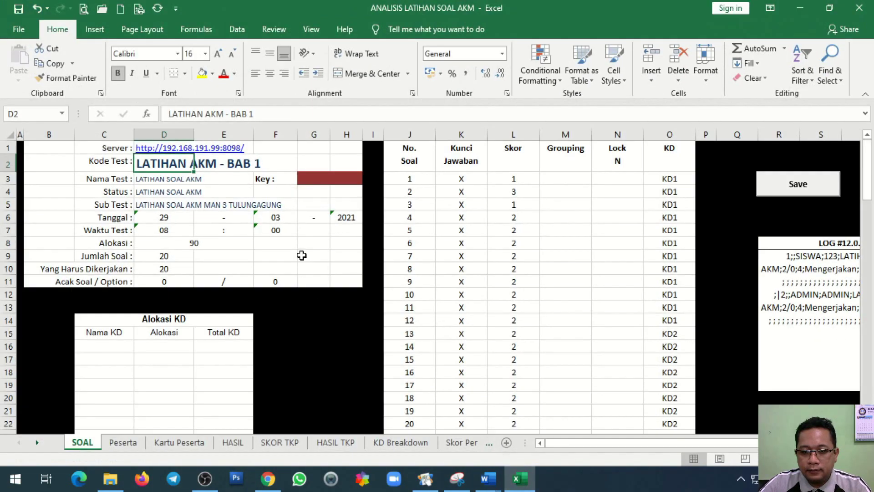
{"action": "left_click", "coordinate": [175, 221]}
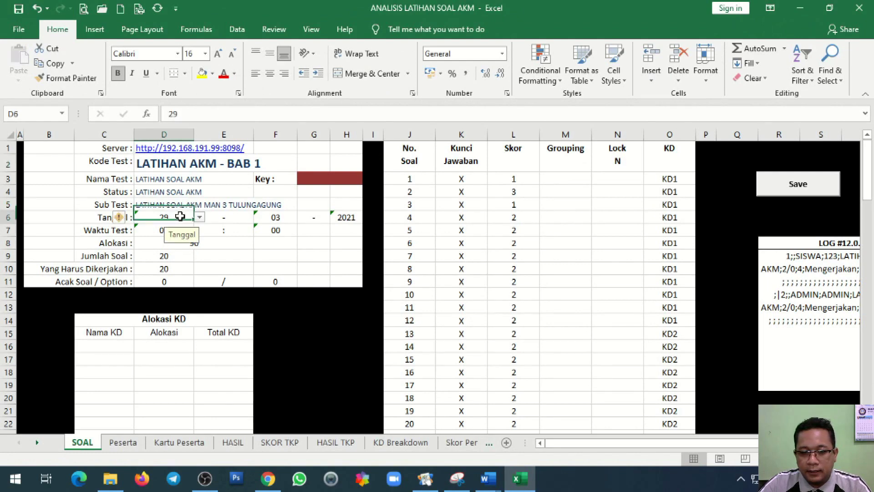
{"action": "left_click", "coordinate": [199, 217]}
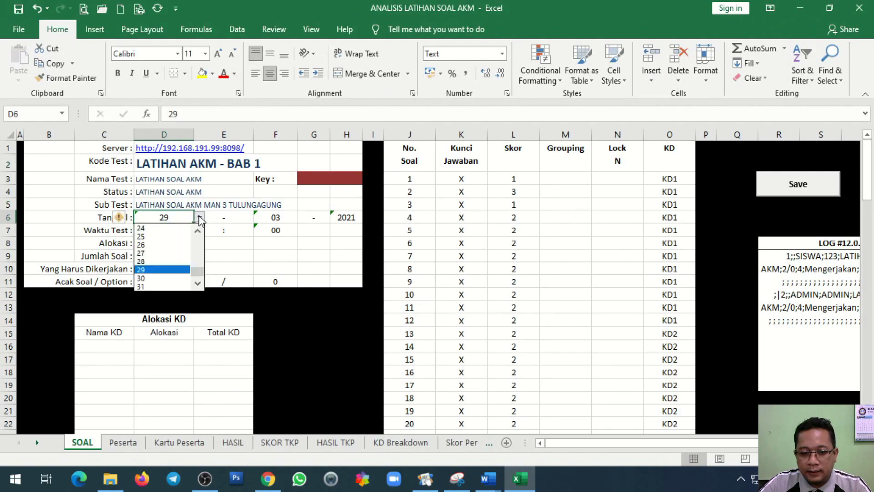
{"action": "left_click", "coordinate": [154, 278]}
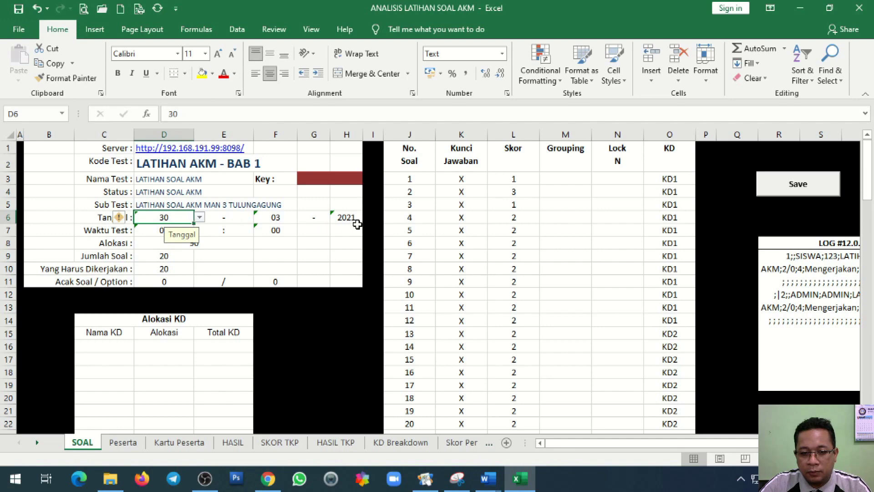
{"action": "left_click", "coordinate": [210, 243]}
Step: Set the hour of the Waktu Test to 09 on the SOAL sheet
{"action": "left_click", "coordinate": [177, 233]}
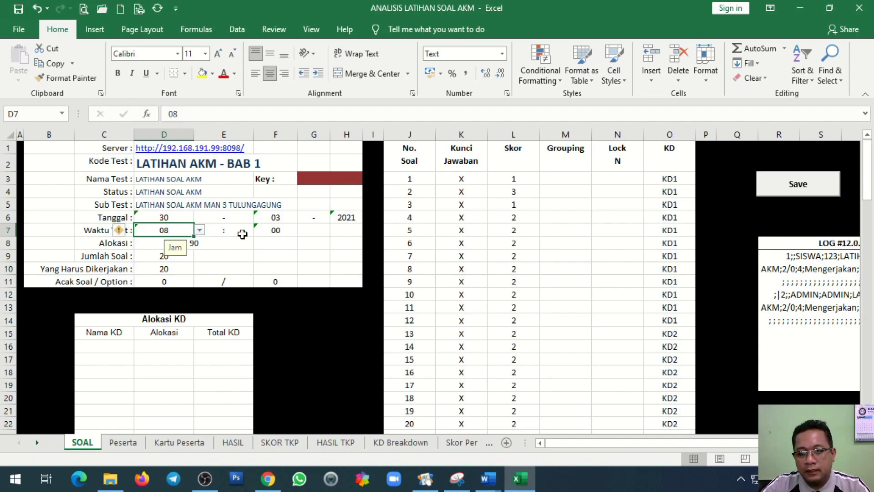
{"action": "left_click", "coordinate": [200, 230]}
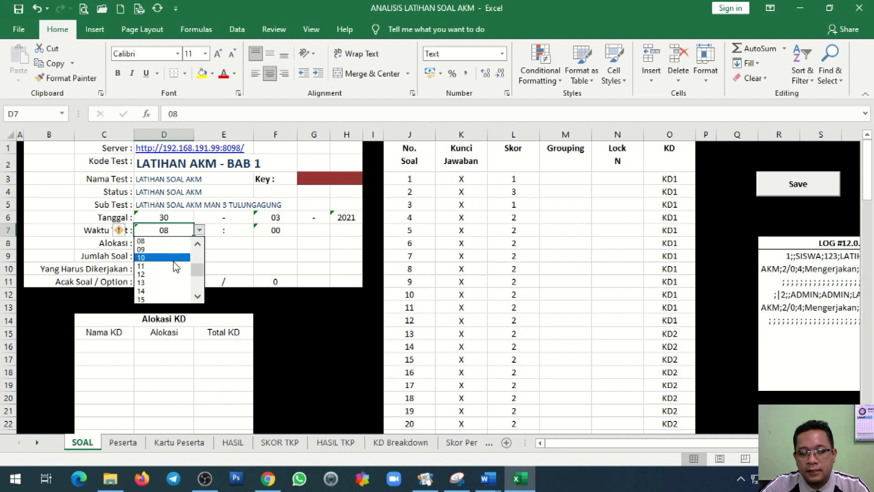
{"action": "left_click", "coordinate": [164, 250]}
{"action": "left_click", "coordinate": [257, 233]}
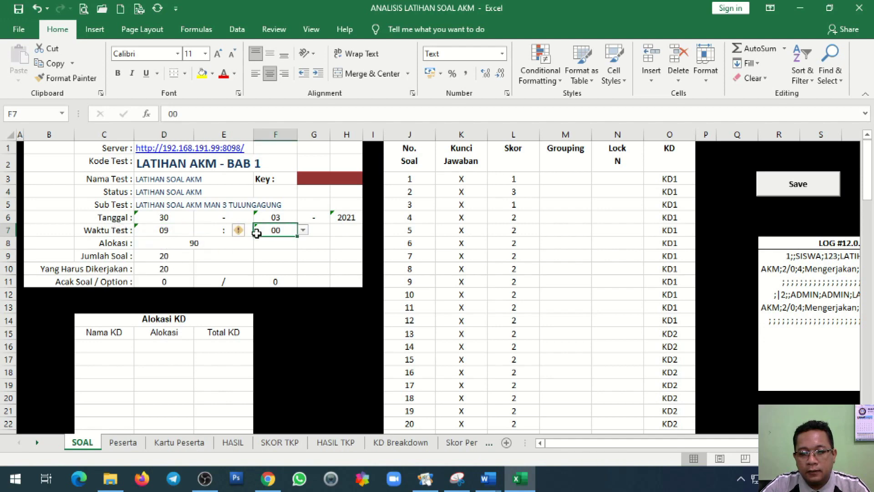
Step: Review the Alokasi, Jumlah Soal and Acak Soal / Option settings, along with the length of the question list
{"action": "left_click", "coordinate": [204, 255]}
{"action": "left_click", "coordinate": [169, 244]}
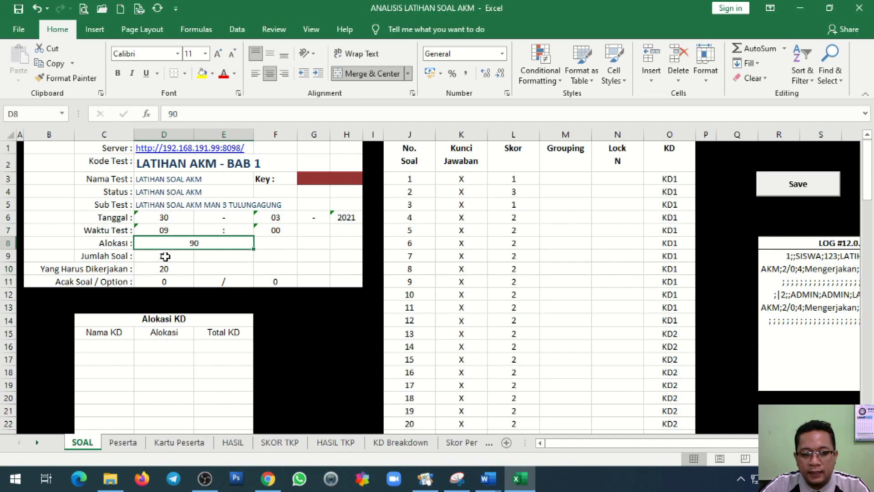
{"action": "left_click", "coordinate": [165, 257]}
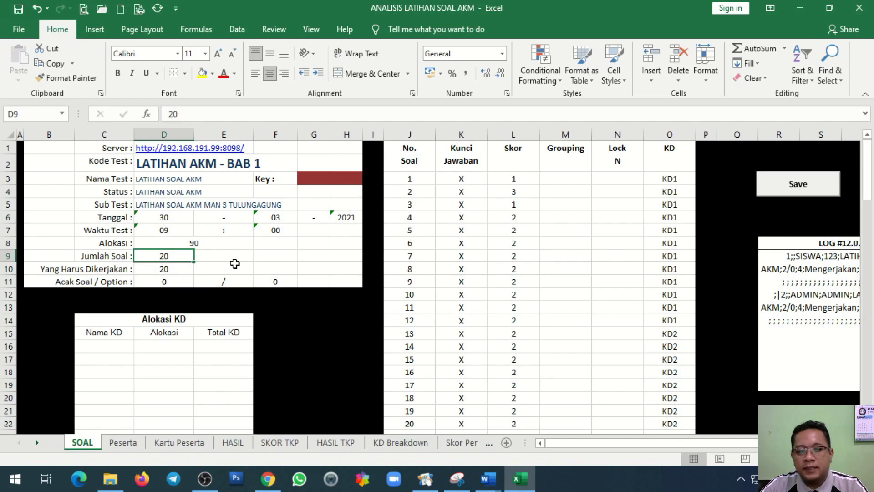
{"action": "left_click", "coordinate": [162, 285]}
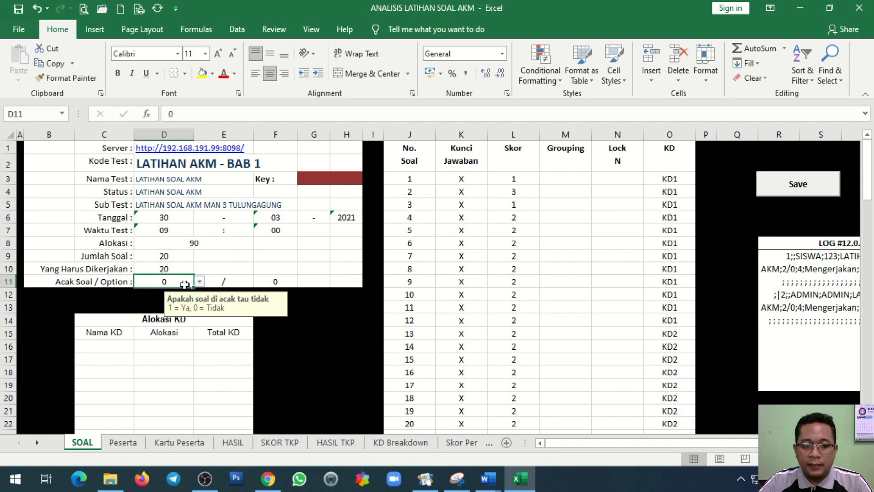
{"action": "left_click", "coordinate": [291, 282]}
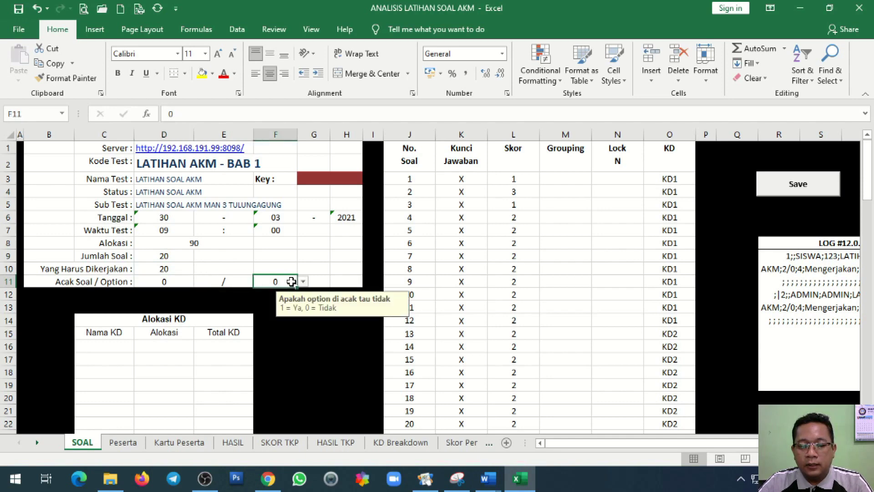
{"action": "left_click", "coordinate": [221, 255]}
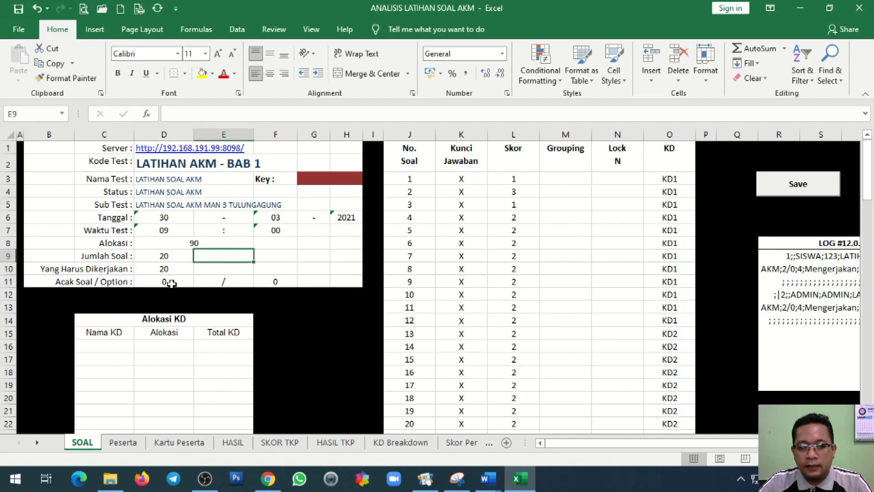
{"action": "scroll", "coordinate": [359, 259], "scroll_direction": "down", "scroll_amount": 8}
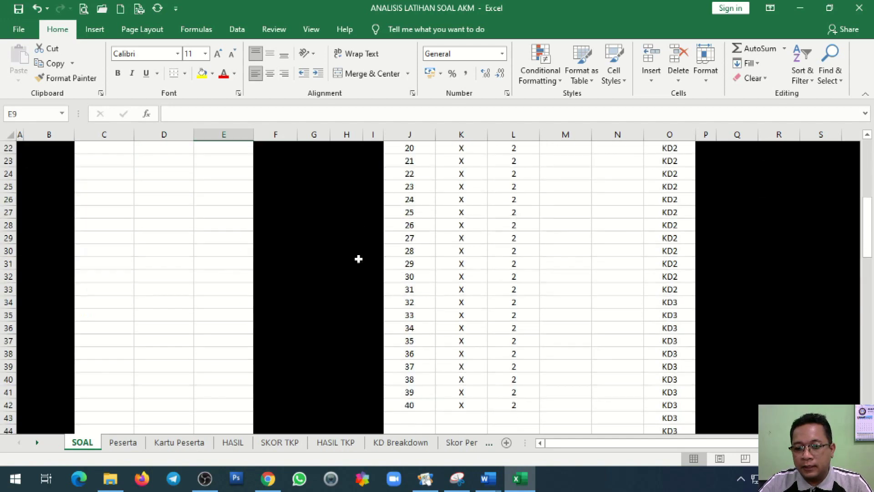
{"action": "scroll", "coordinate": [359, 259], "scroll_direction": "up", "scroll_amount": 8}
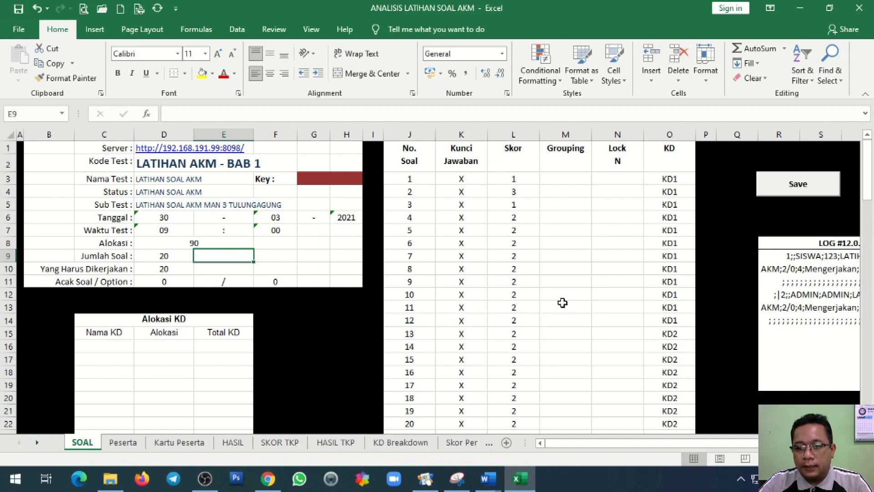
{"action": "scroll", "coordinate": [550, 296], "scroll_direction": "down", "scroll_amount": 1}
{"action": "scroll", "coordinate": [550, 296], "scroll_direction": "up", "scroll_amount": 1}
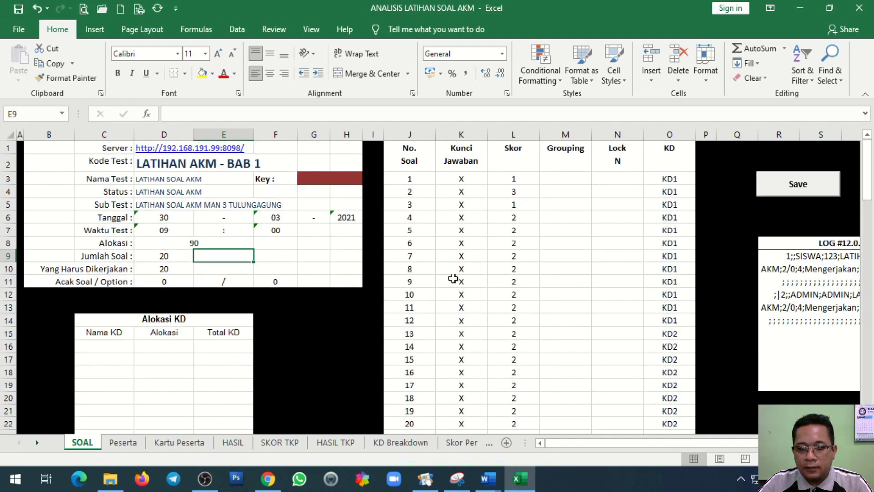
Step: Clear the question numbers, answer keys and scores in columns J to L from question 21 onward
{"action": "scroll", "coordinate": [456, 280], "scroll_direction": "down", "scroll_amount": 3}
{"action": "left_click_drag", "start_coordinate": [420, 318], "coordinate": [527, 358]}
{"action": "key", "text": "Delete"}
{"action": "scroll", "coordinate": [529, 358], "scroll_direction": "up", "scroll_amount": 5}
{"action": "scroll", "coordinate": [528, 357], "scroll_direction": "up", "scroll_amount": 4}
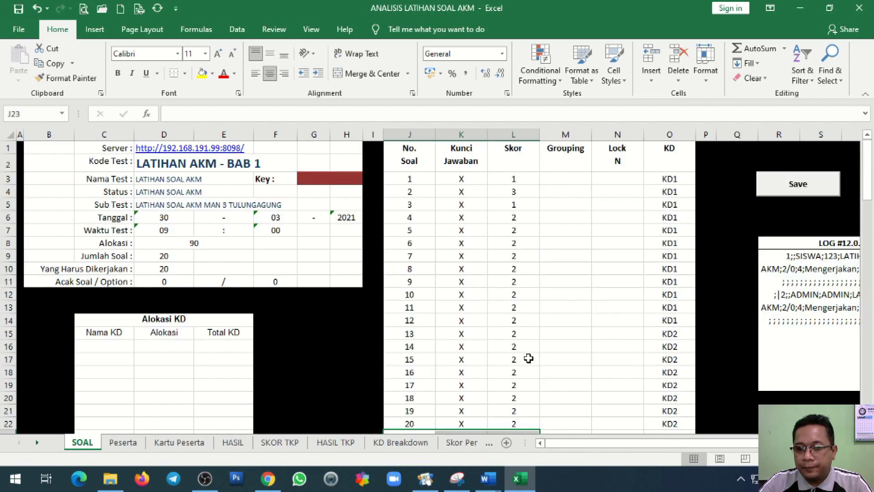
Step: Enter A and B as the Kunci Jawaban for questions 1 and 2
{"action": "left_click", "coordinate": [461, 179]}
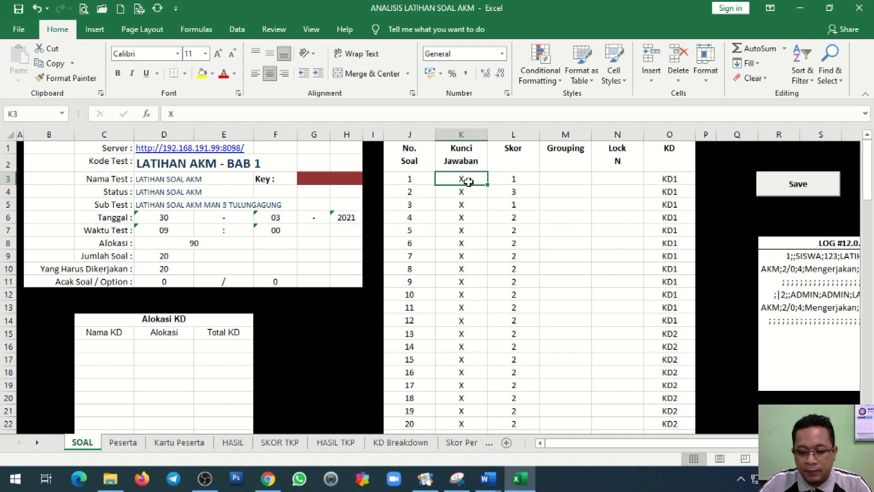
{"action": "type", "text": "A"}
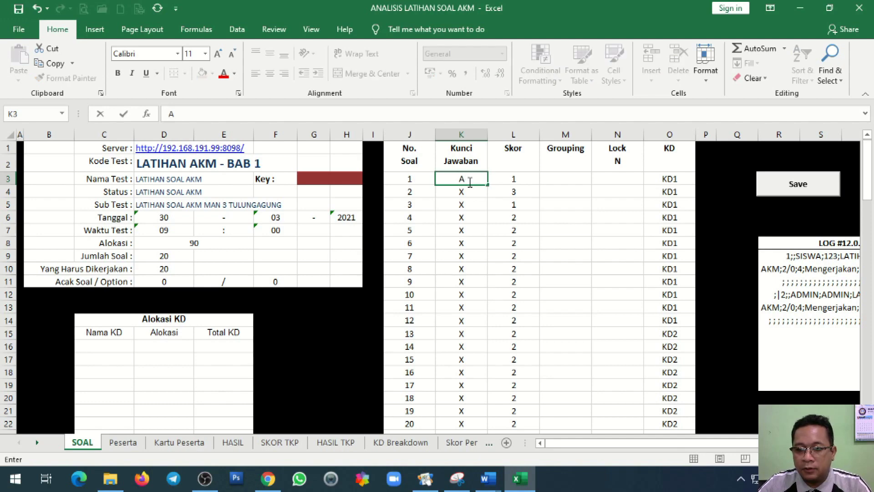
{"action": "key", "text": "Return"}
{"action": "type", "text": "B"}
{"action": "key", "text": "Return"}
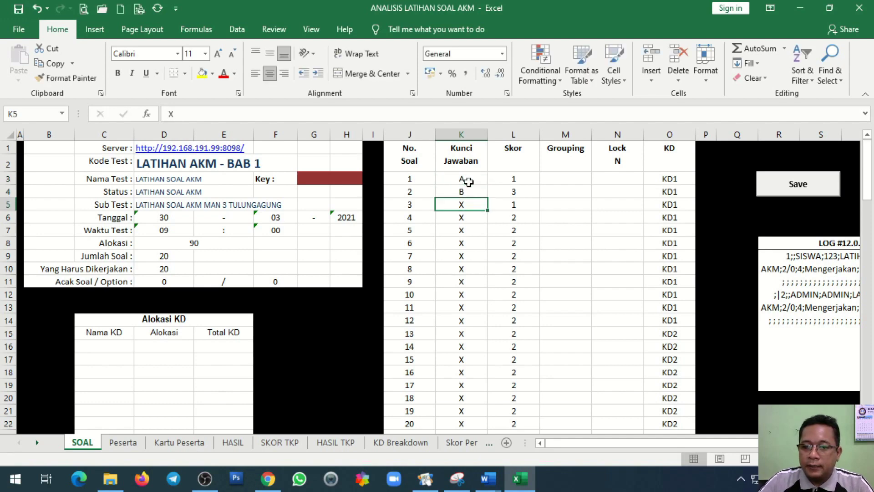
Step: Restore X as the Kunci Jawaban for questions 1 and 2 by filling up from question 3
{"action": "left_click_drag", "start_coordinate": [468, 181], "coordinate": [468, 192]}
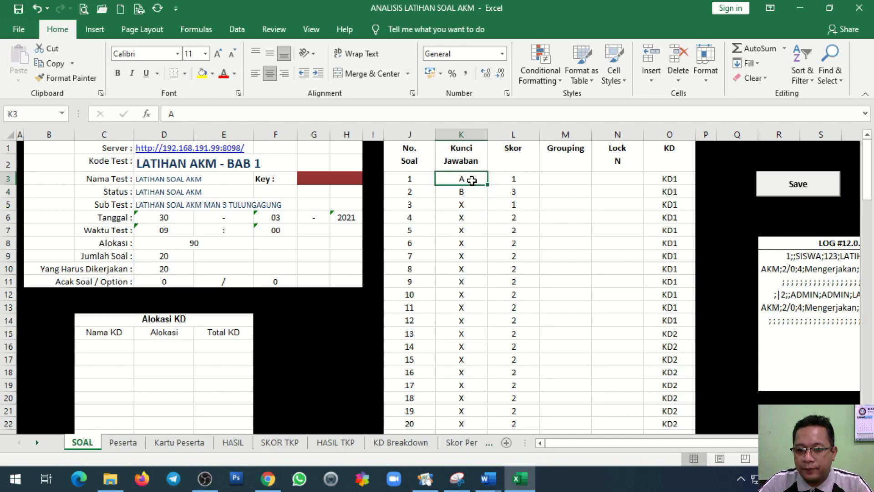
{"action": "left_click_drag", "start_coordinate": [463, 204], "coordinate": [487, 178]}
{"action": "left_click", "coordinate": [568, 202]}
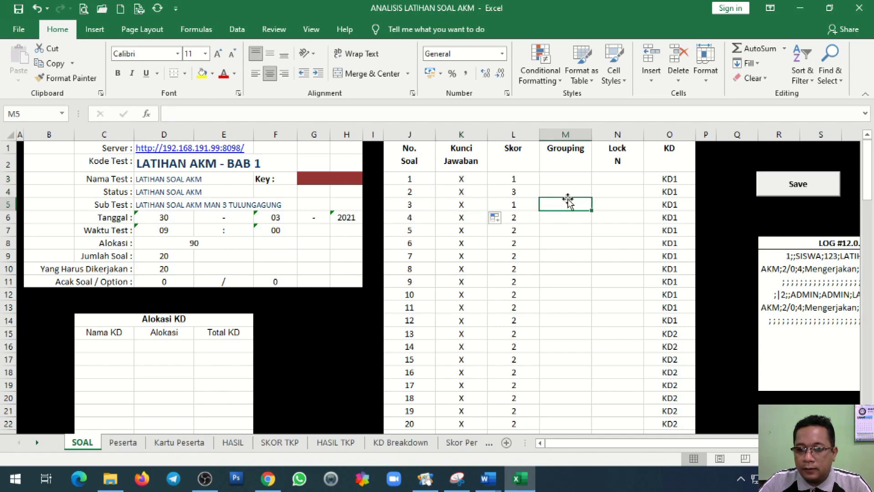
Step: Set the Skor of question 3 to 5 and save the test with the workbook's Save macro
{"action": "left_click", "coordinate": [526, 179]}
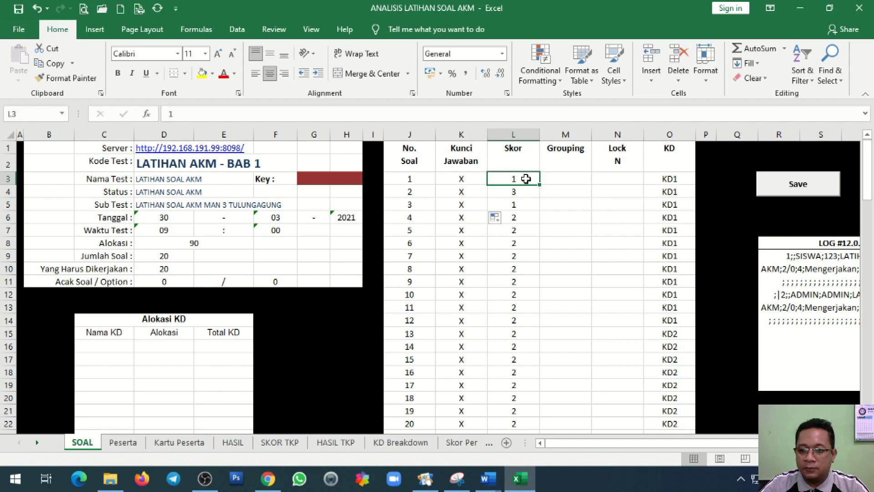
{"action": "left_click", "coordinate": [526, 193]}
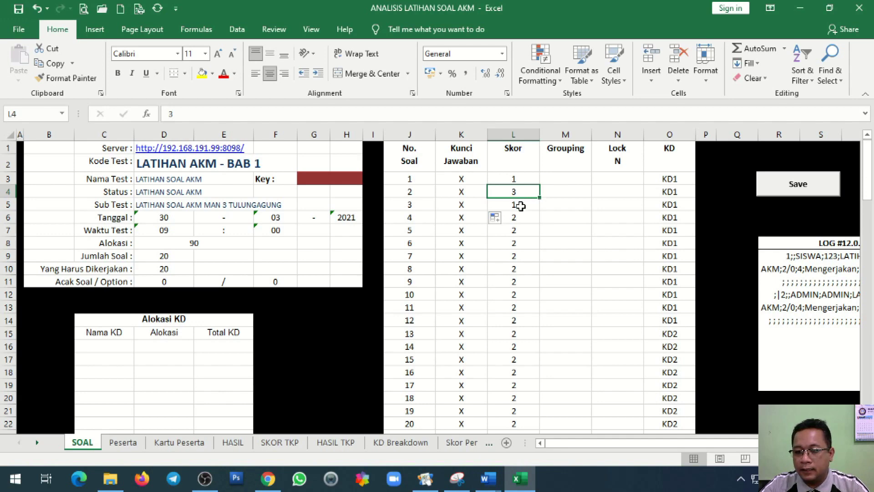
{"action": "left_click", "coordinate": [521, 206]}
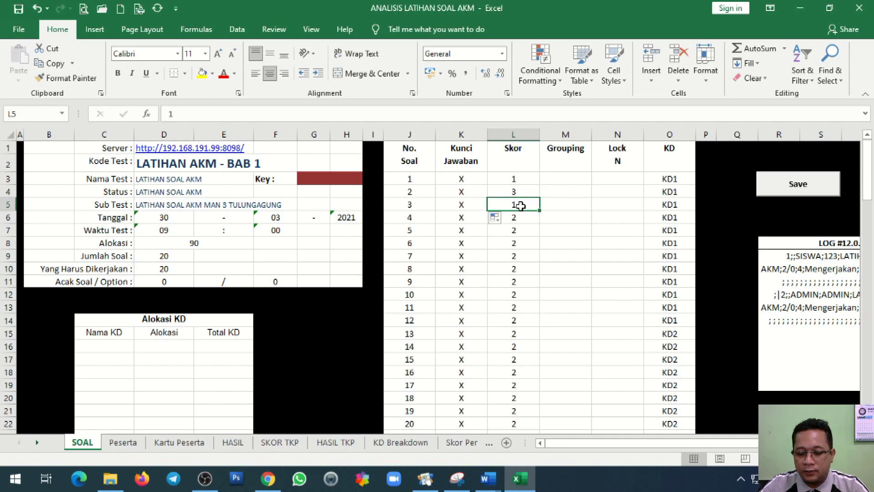
{"action": "type", "text": "5"}
{"action": "key", "text": "Return"}
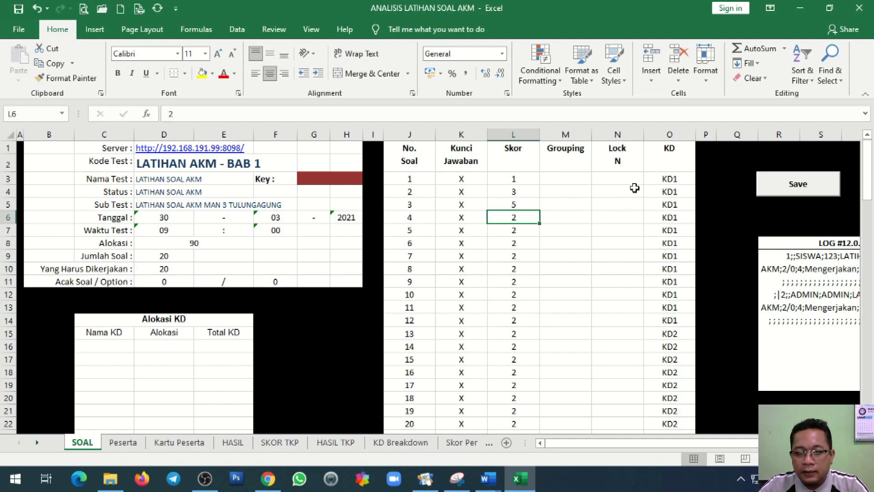
{"action": "left_click", "coordinate": [799, 197]}
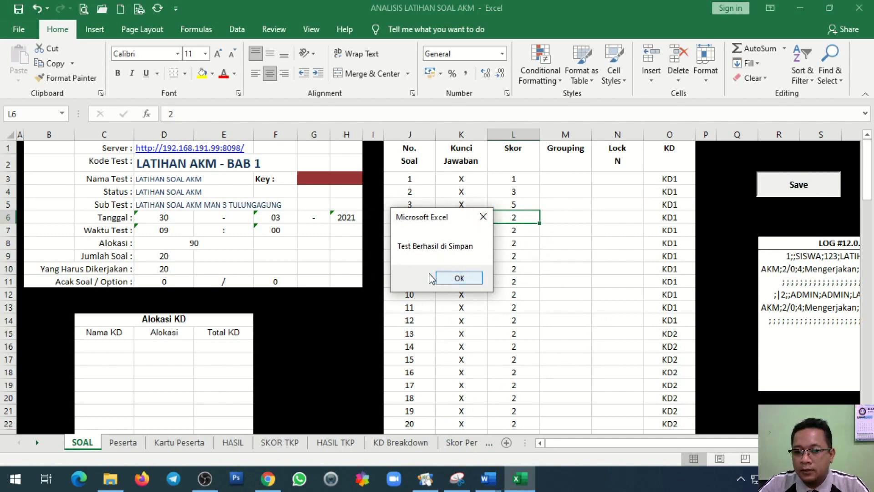
{"action": "left_click", "coordinate": [457, 278]}
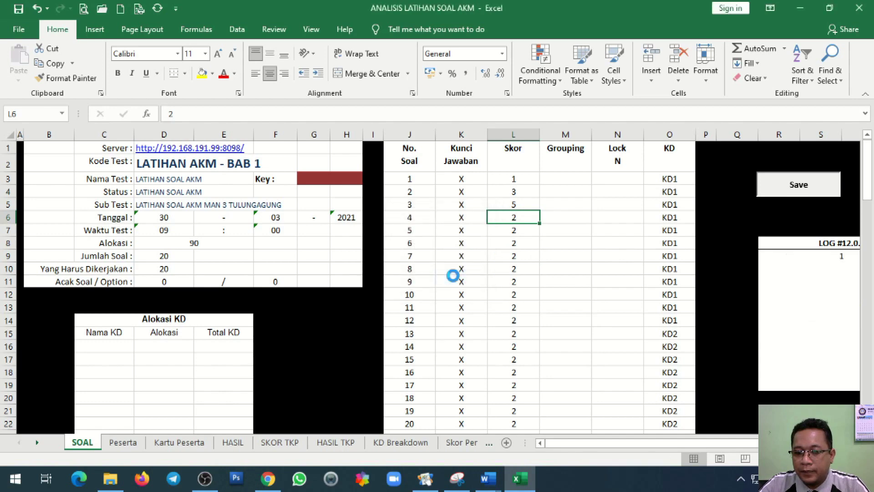
Step: Switch to the SIMULASI AKM login page in Chrome, reload it and check its test list for LATIHAN AKM - BAB 1
{"action": "left_click", "coordinate": [268, 479]}
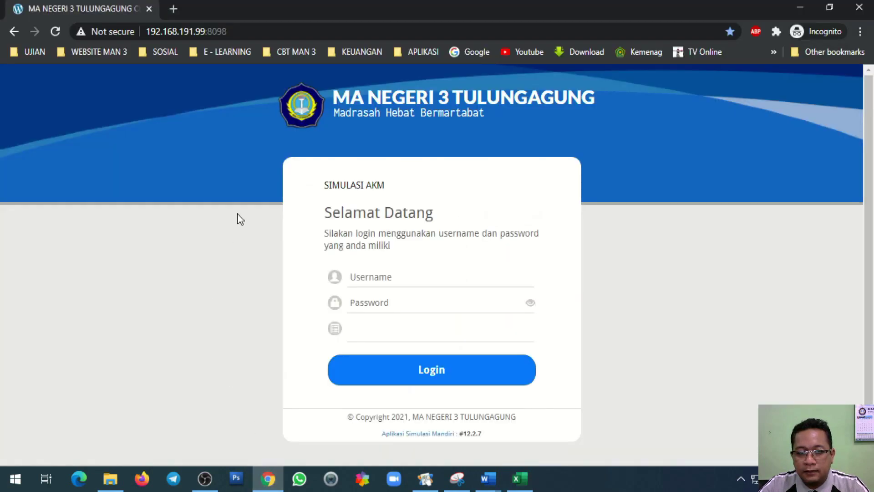
{"action": "left_click", "coordinate": [155, 30]}
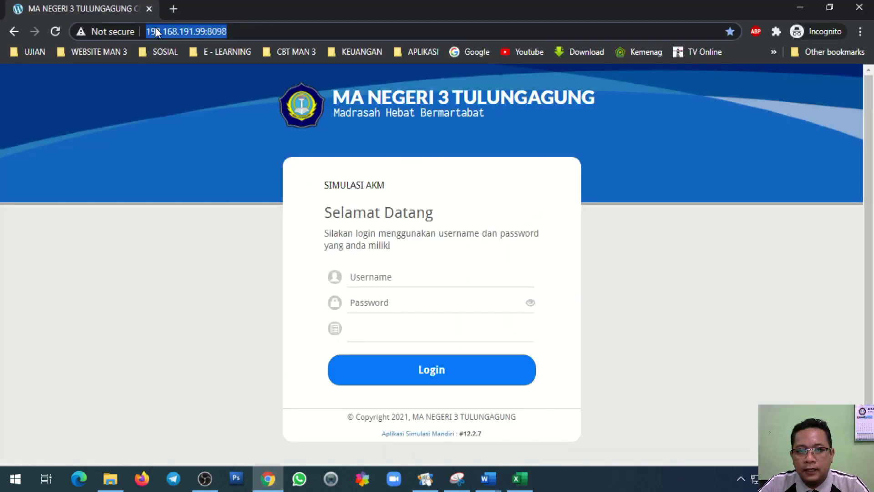
{"action": "left_click", "coordinate": [520, 478]}
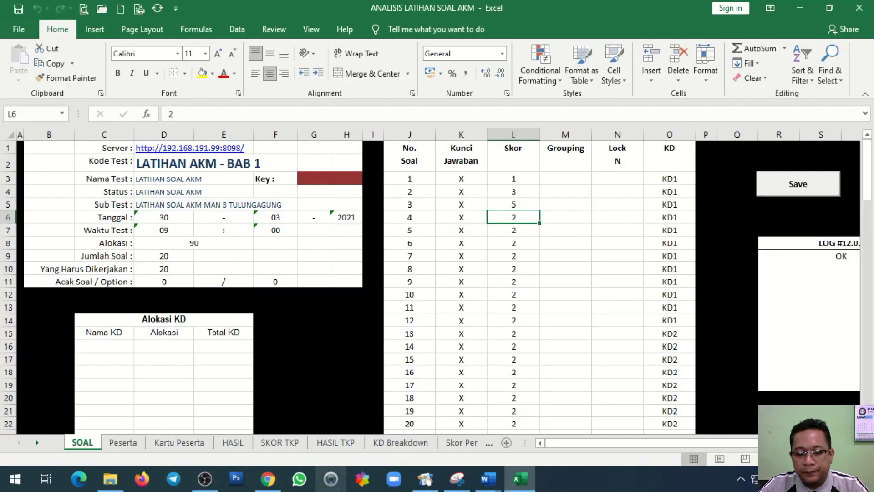
{"action": "left_click", "coordinate": [268, 478]}
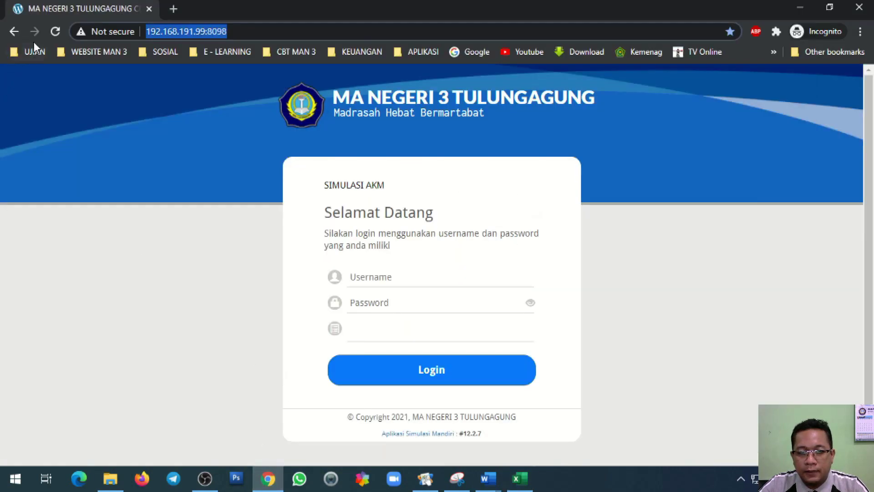
{"action": "left_click", "coordinate": [55, 31]}
{"action": "left_click", "coordinate": [378, 334]}
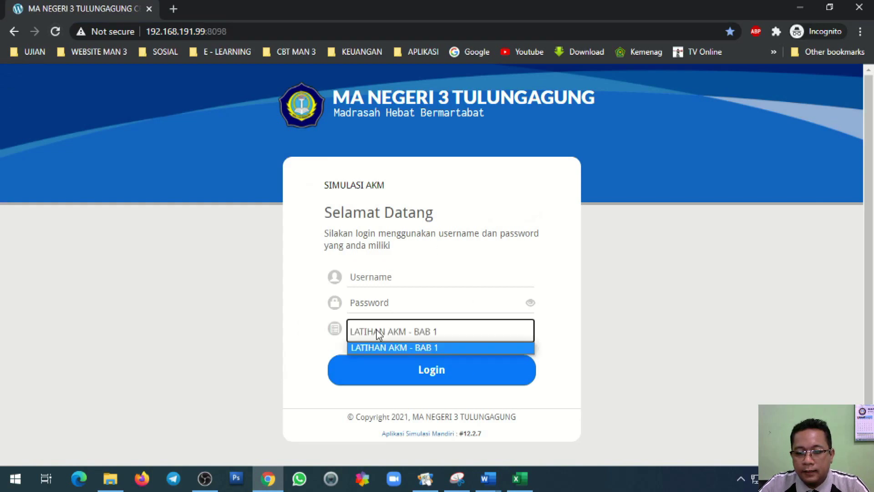
{"action": "left_click", "coordinate": [579, 345]}
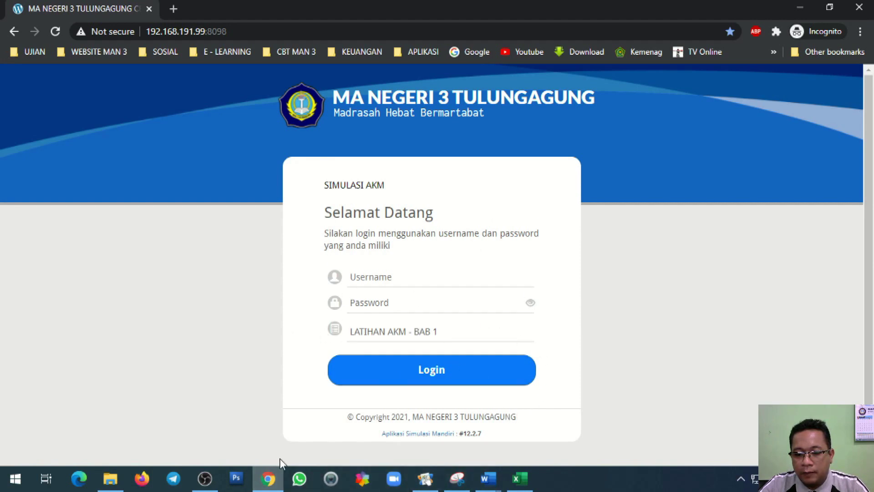
Step: Switch to the Excel workbook's Peserta sheet and continue the consecutive NIS numbering for the second and third participants
{"action": "left_click", "coordinate": [520, 479]}
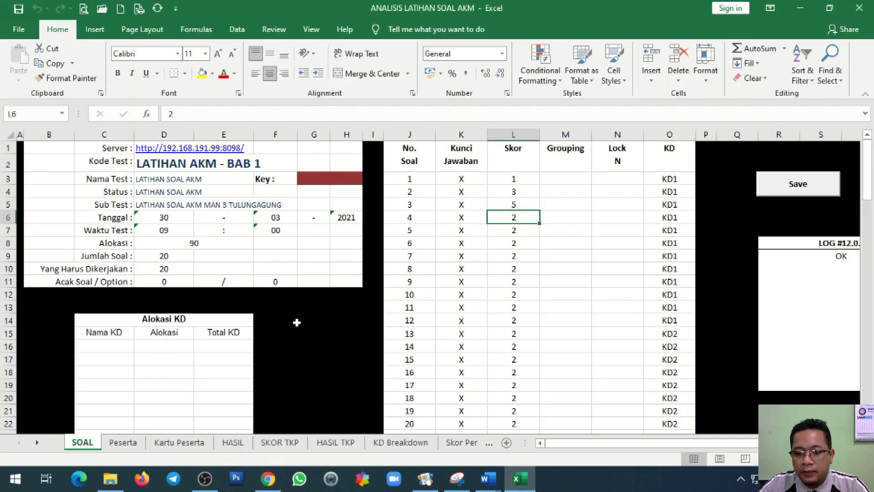
{"action": "left_click", "coordinate": [130, 443]}
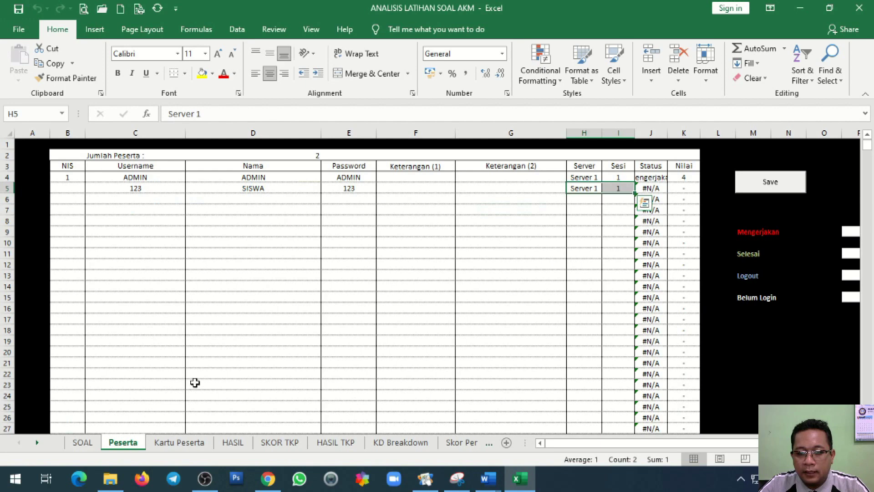
{"action": "left_click", "coordinate": [72, 188]}
{"action": "type", "text": "2"}
{"action": "key", "text": "Return"}
{"action": "type", "text": "3"}
Step: Fill in the third participant's row with username 1, name SISWA 1 and the account password
{"action": "left_click", "coordinate": [143, 198]}
{"action": "type", "text": "1"}
{"action": "left_click", "coordinate": [228, 199]}
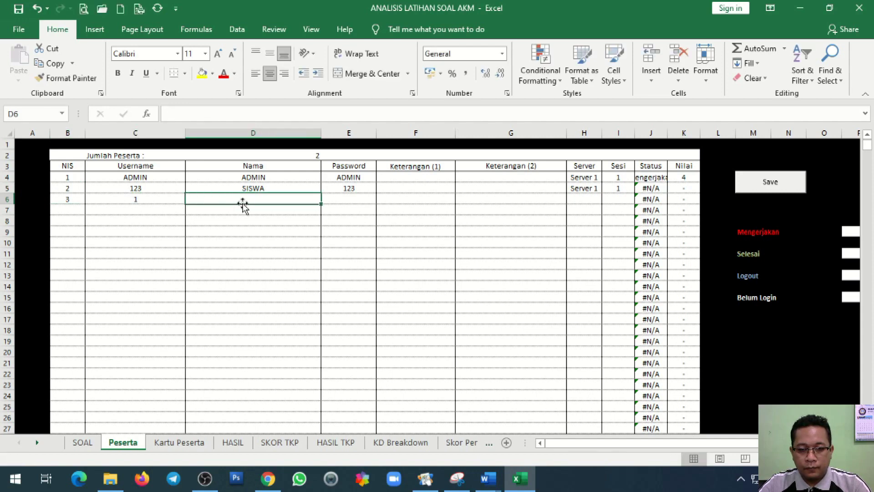
{"action": "type", "text": "SISWA"}
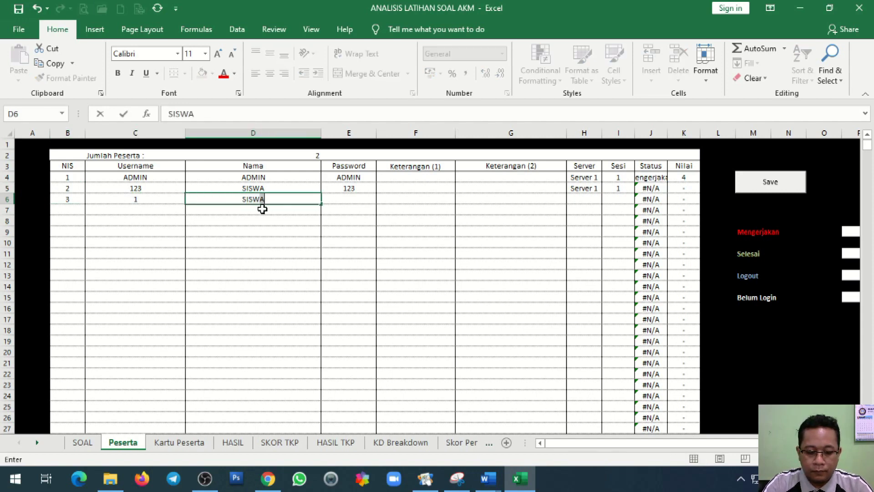
{"action": "type", "text": " 1"}
{"action": "key", "text": "Tab"}
{"action": "type", "text": "1"}
{"action": "key", "text": "Tab"}
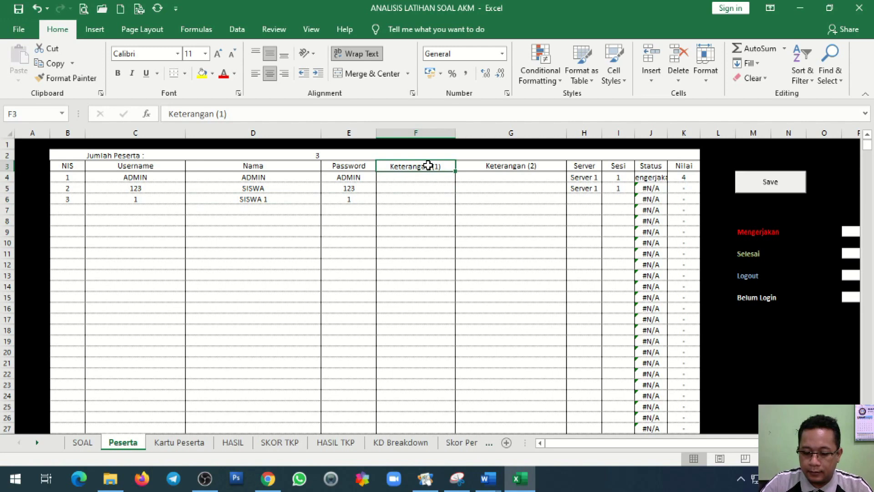
Step: Rename the Keterangan (1) and (2) headings to Kelas and madrasah, and enter X MIPA 1 as the ADMIN participant's class
{"action": "type", "text": "K"}
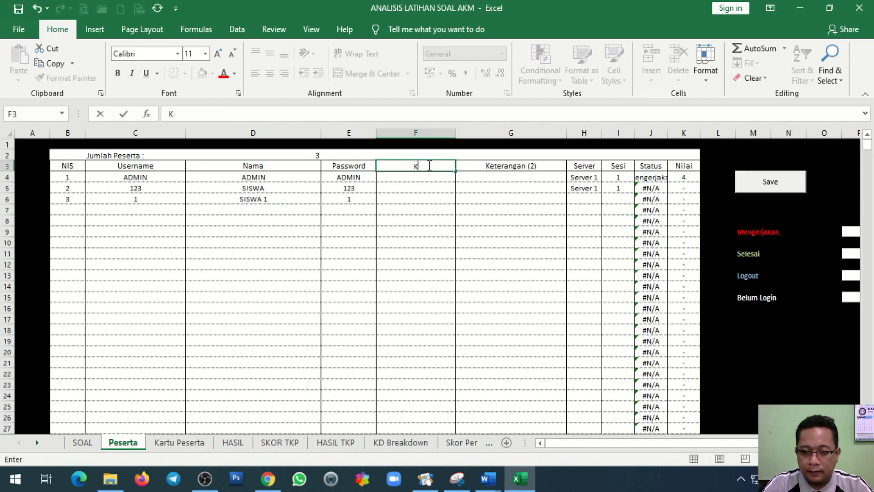
{"action": "type", "text": "elas"}
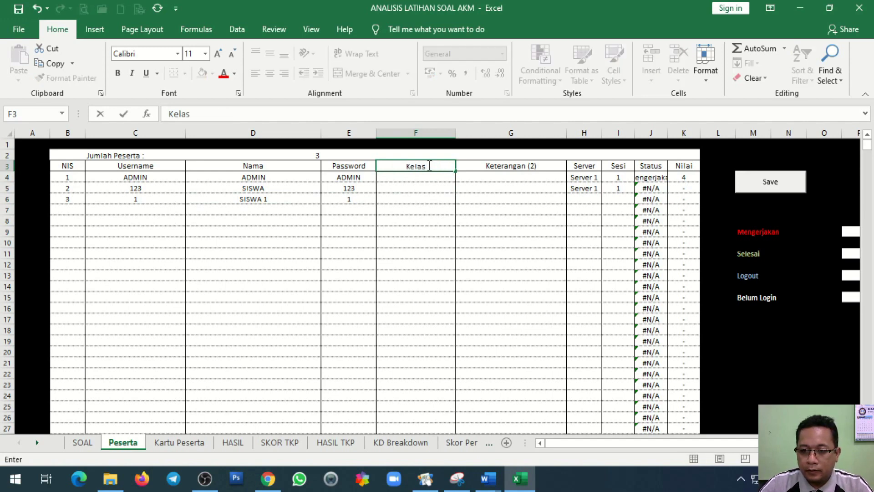
{"action": "key", "text": "Tab"}
{"action": "type", "text": "madrasah"}
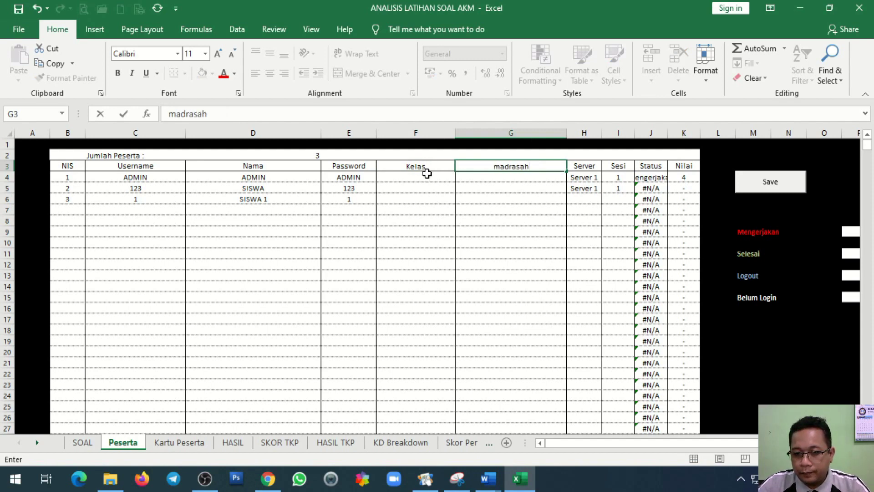
{"action": "left_click", "coordinate": [425, 178]}
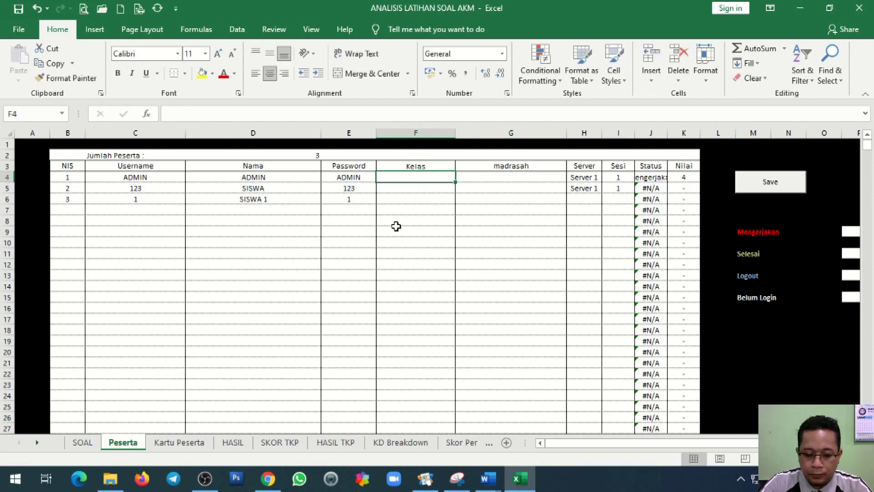
{"action": "type", "text": "X MIPA 1"}
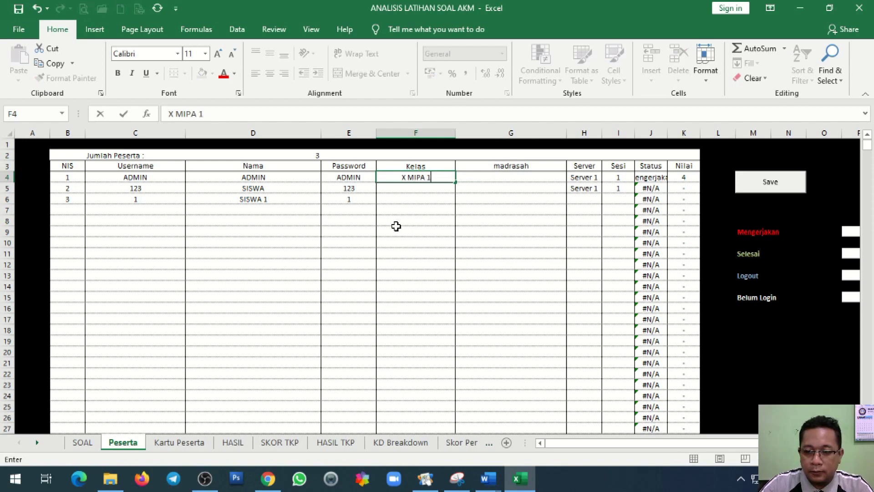
Step: Capitalize the madrasah heading as Madrasah and enter MAN 3 Tulungagung under it for the ADMIN participant
{"action": "left_click", "coordinate": [496, 168]}
{"action": "double_click", "coordinate": [499, 166]}
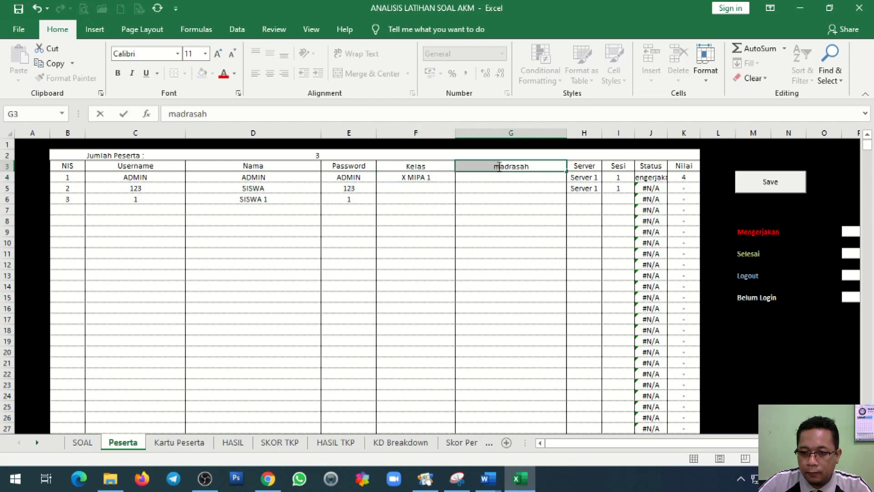
{"action": "left_click", "coordinate": [500, 166]}
{"action": "key", "text": "BackSpace"}
{"action": "type", "text": "M"}
{"action": "key", "text": "Return"}
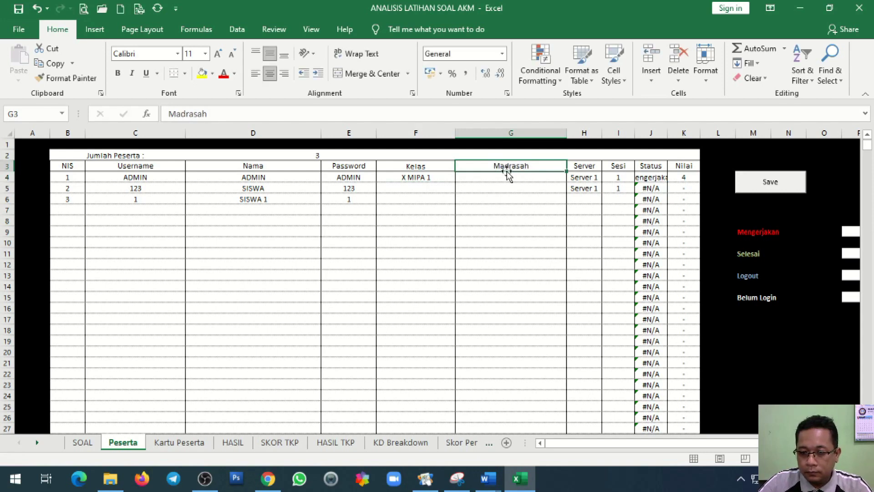
{"action": "type", "text": "MAN "}
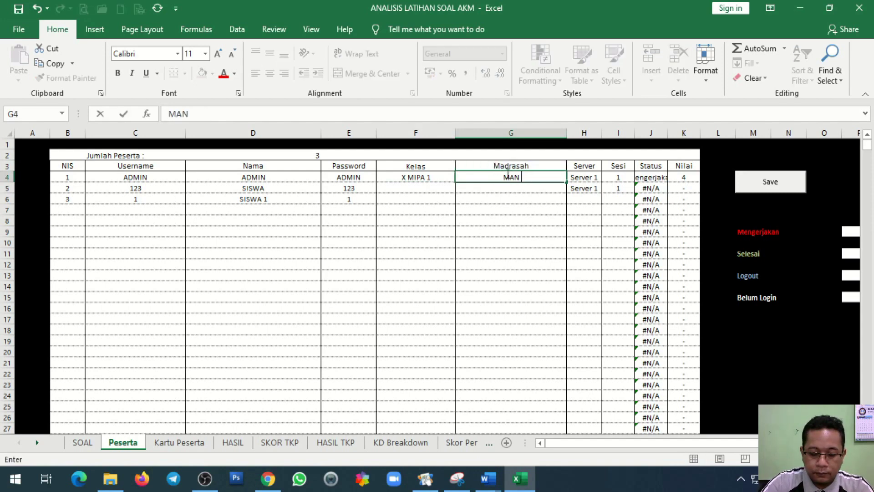
{"action": "type", "text": "3 Tu"}
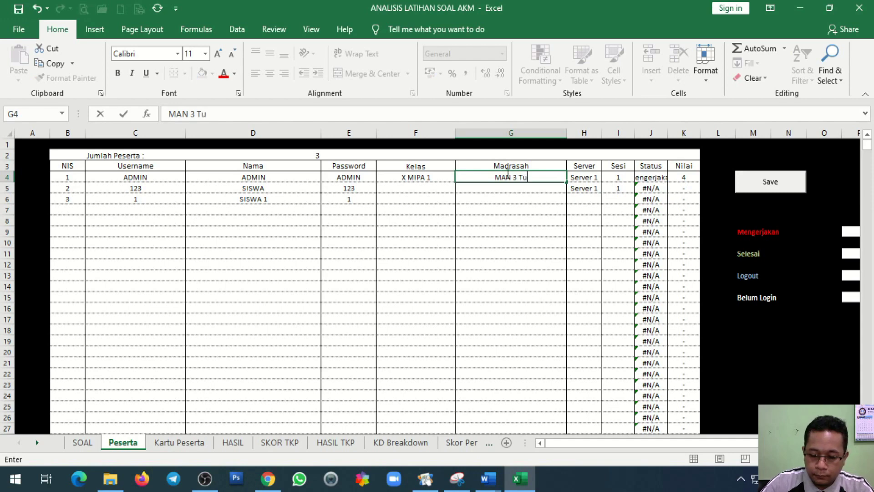
{"action": "type", "text": "lungagung"}
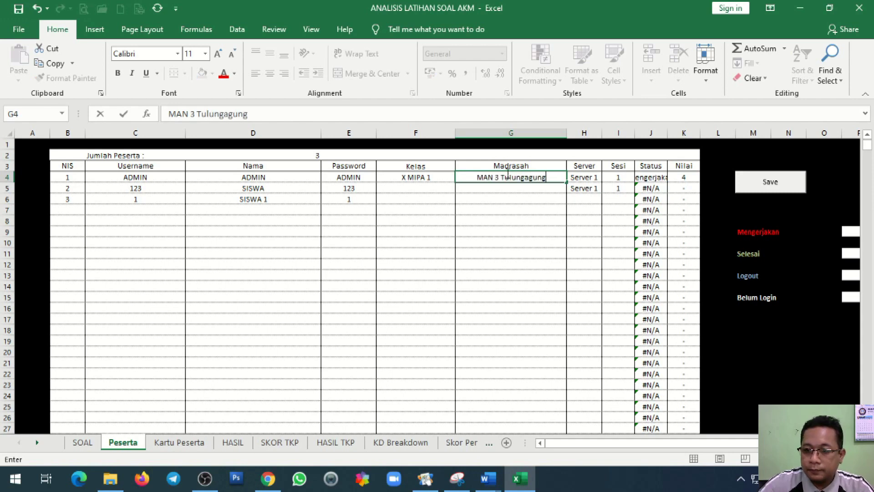
Step: Copy the ADMIN participant's Kelas, Madrasah, Server and Sesi values to the second and third participants
{"action": "left_click_drag", "start_coordinate": [407, 176], "coordinate": [618, 177]}
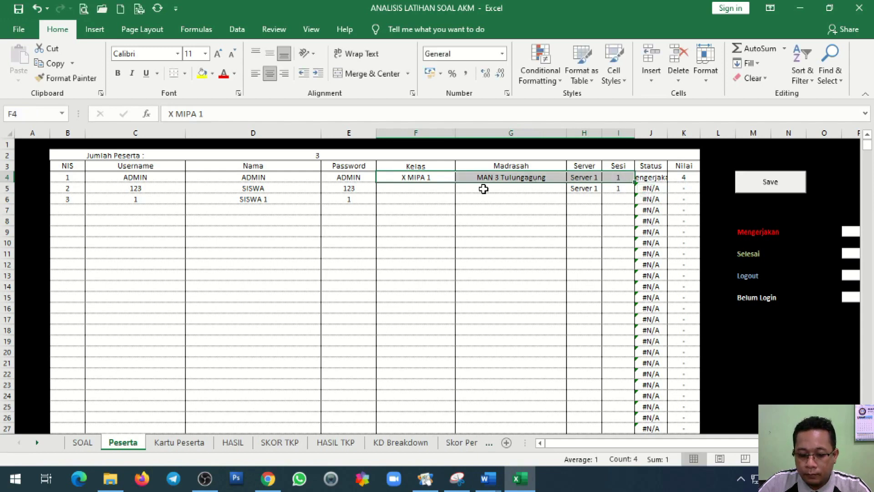
{"action": "key", "text": "ctrl+c"}
{"action": "left_click_drag", "start_coordinate": [420, 187], "coordinate": [417, 197]}
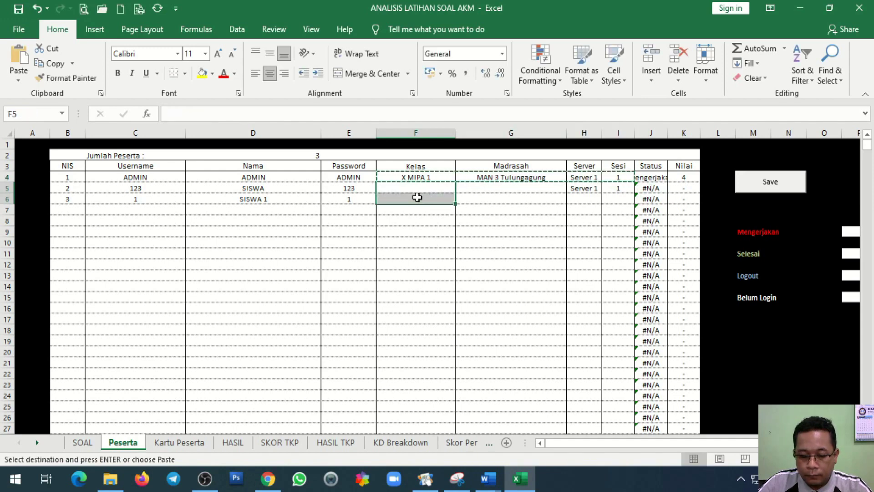
{"action": "key", "text": "ctrl+v"}
{"action": "left_click", "coordinate": [554, 230]}
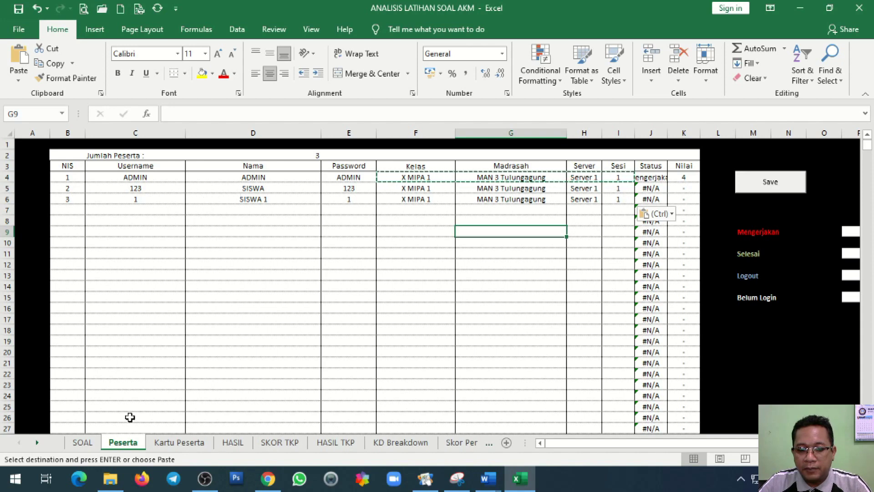
Step: Save the participant data with the Peserta sheet's Save macro and dismiss its message
{"action": "left_click", "coordinate": [782, 182]}
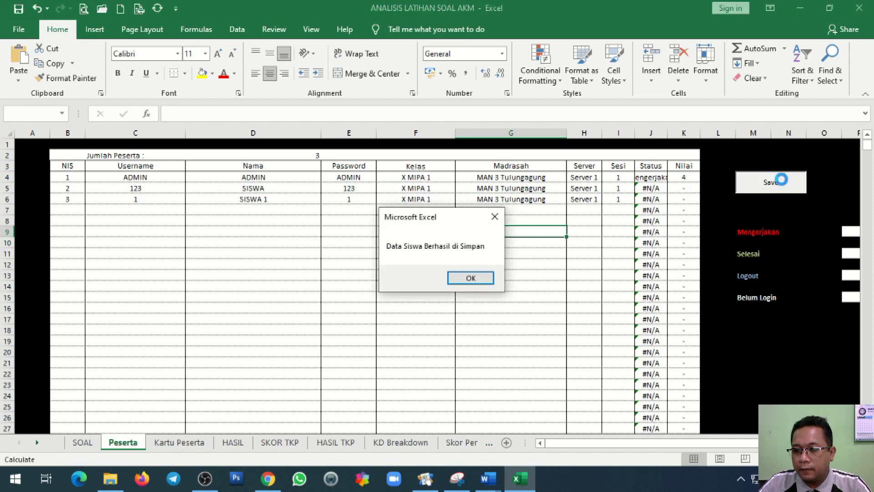
{"action": "left_click", "coordinate": [487, 279]}
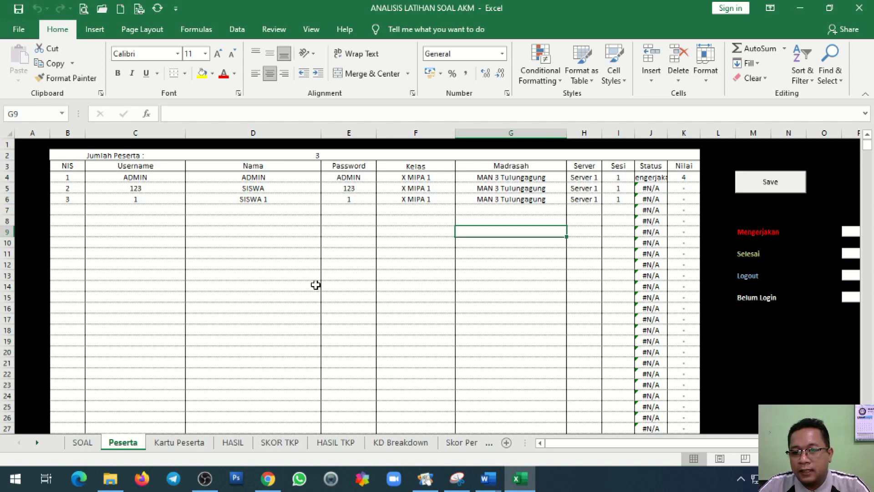
{"action": "left_click", "coordinate": [159, 240]}
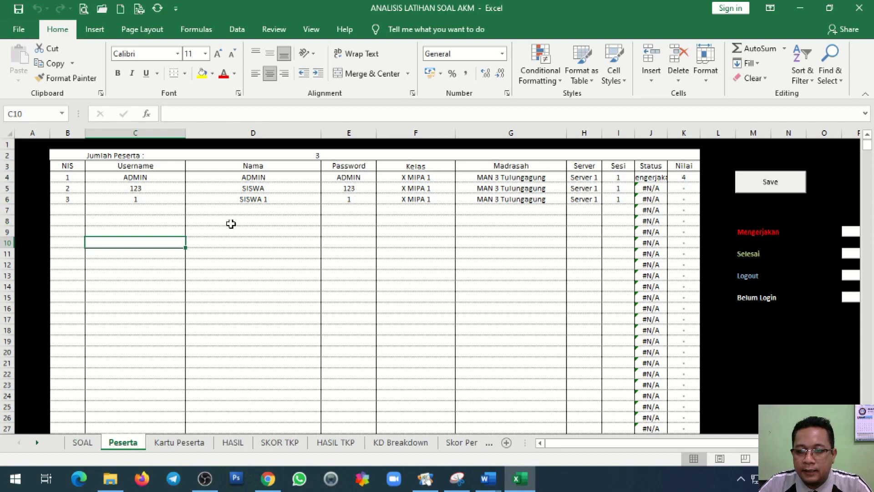
{"action": "left_click", "coordinate": [133, 196]}
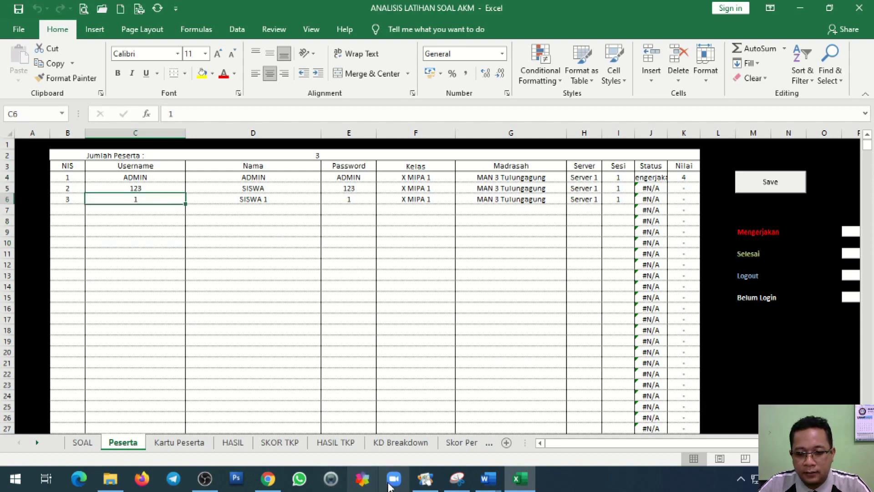
Step: Switch to Chrome, log in to LATIHAN AKM - BAB 1 with the third participant's username and password, and start the test
{"action": "left_click", "coordinate": [268, 478]}
{"action": "left_click", "coordinate": [382, 277]}
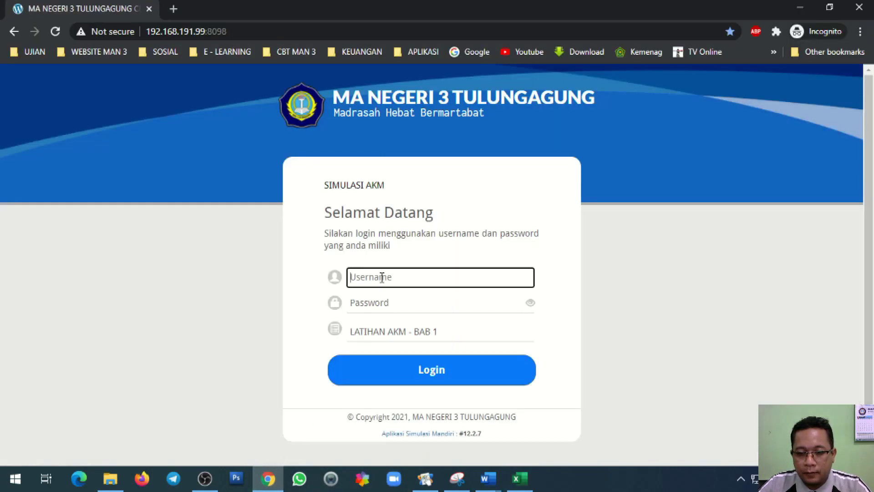
{"action": "type", "text": "1"}
{"action": "left_click", "coordinate": [374, 303]}
{"action": "type", "text": "1"}
{"action": "left_click", "coordinate": [414, 372]}
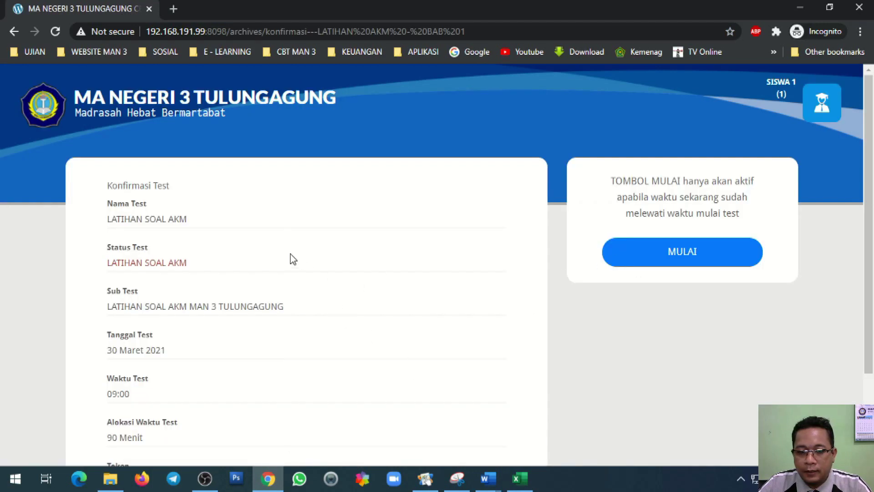
{"action": "scroll", "coordinate": [294, 256], "scroll_direction": "down", "scroll_amount": 2}
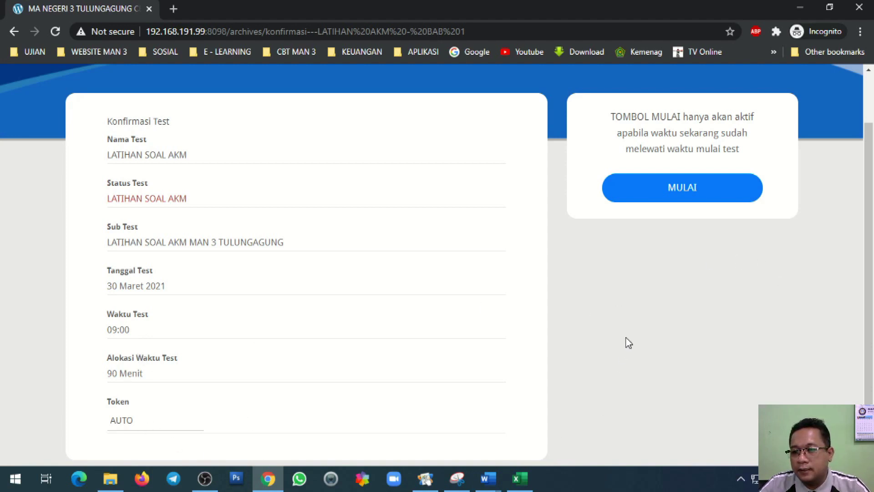
{"action": "left_click", "coordinate": [675, 191]}
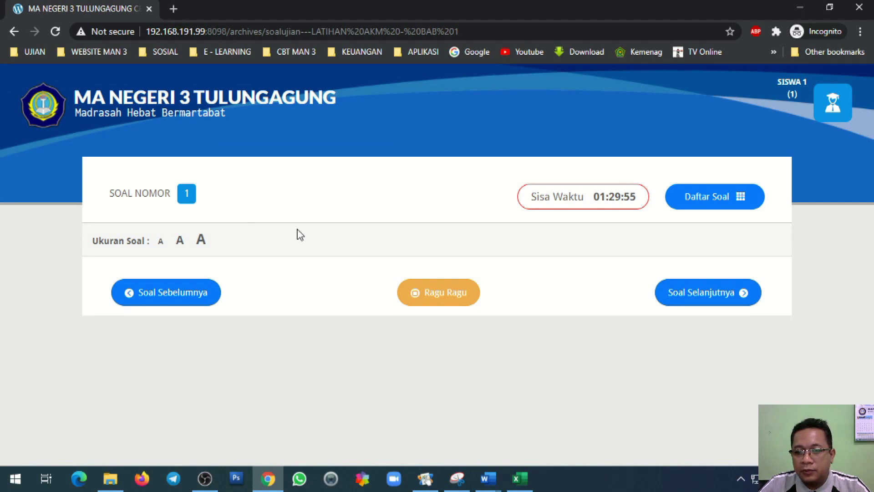
Step: Switch to the Bentuk soal AKM document in Word and review its list of AKM question types
{"action": "mouse_move", "coordinate": [496, 482]}
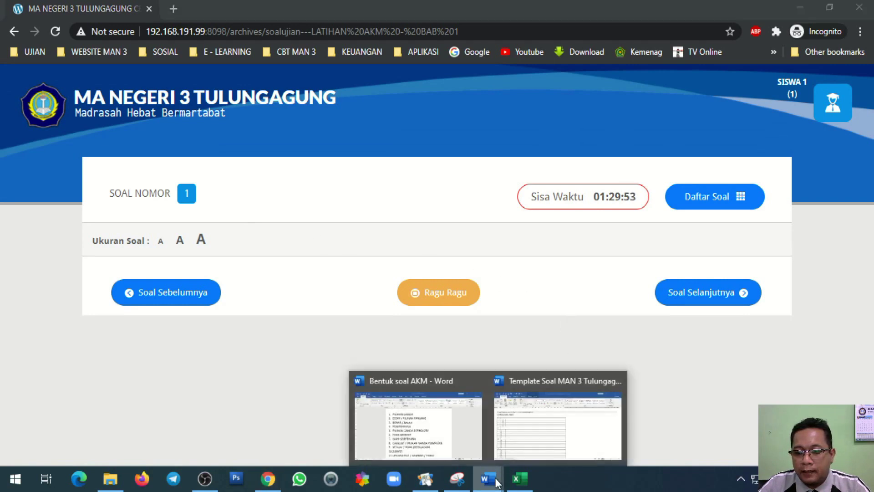
{"action": "left_click", "coordinate": [439, 428]}
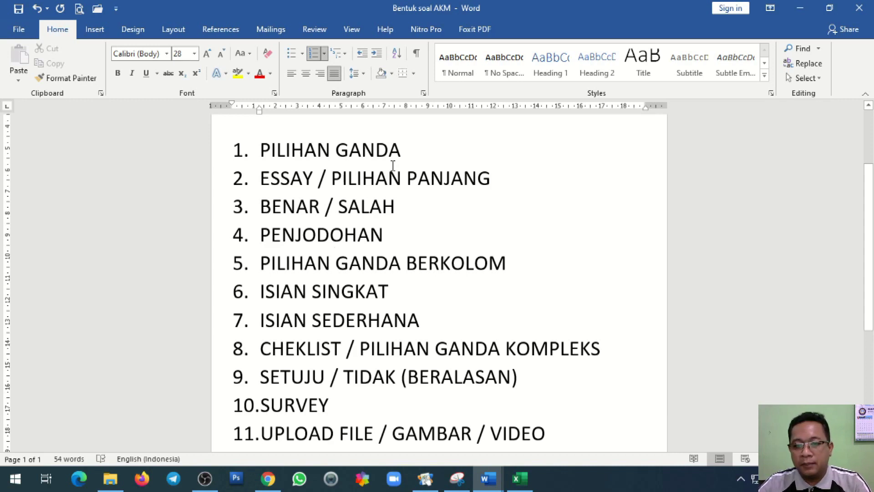
{"action": "left_click", "coordinate": [489, 479]}
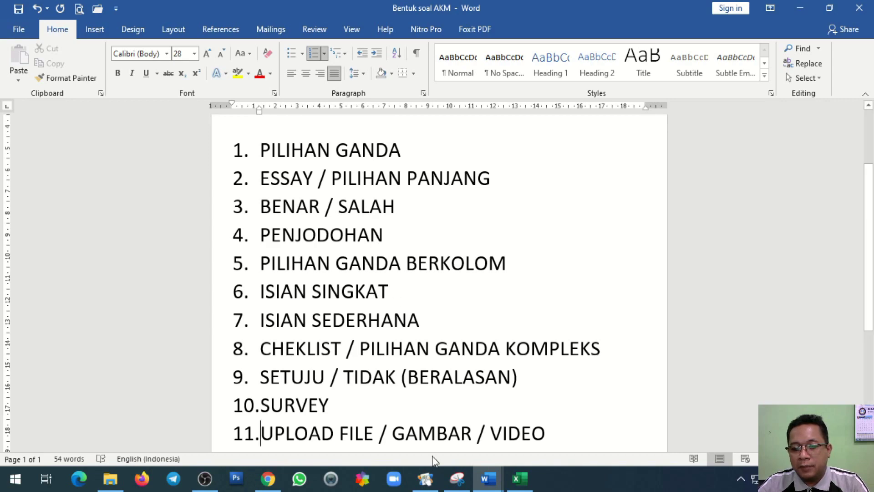
{"action": "left_click", "coordinate": [519, 478]}
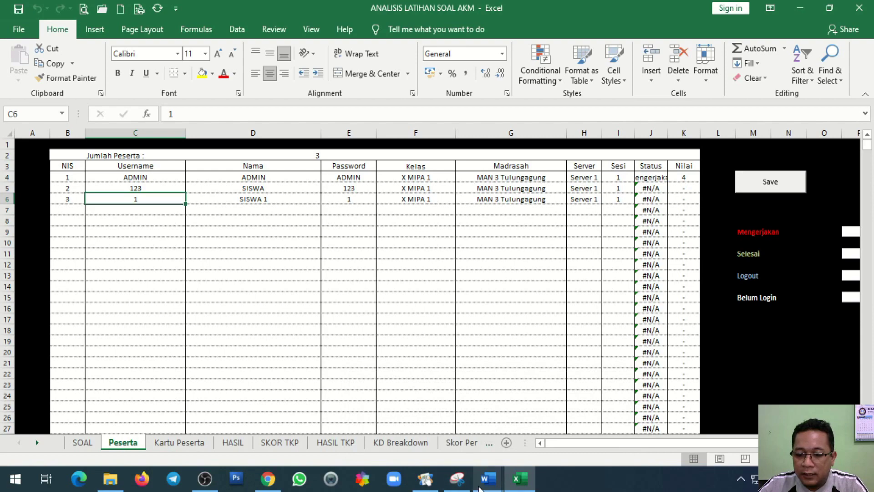
{"action": "mouse_move", "coordinate": [478, 489]}
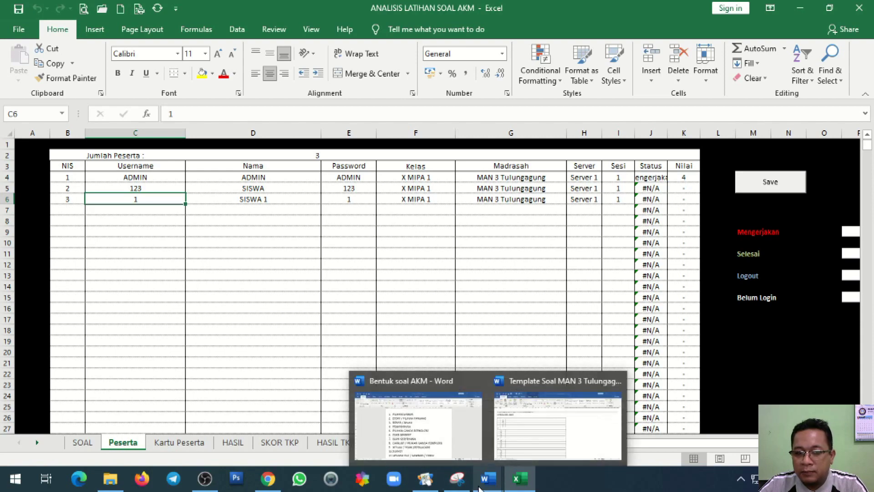
{"action": "left_click", "coordinate": [428, 433]}
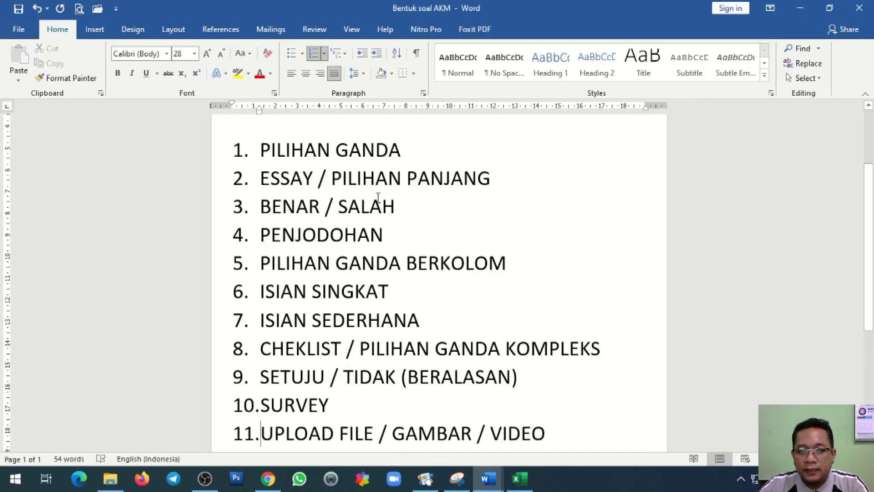
Step: Switch to the Template Soal MAN 3 Tulungagung latihan document and enter "Soal Pilihan ganda1" as the text of question 1
{"action": "mouse_move", "coordinate": [498, 487]}
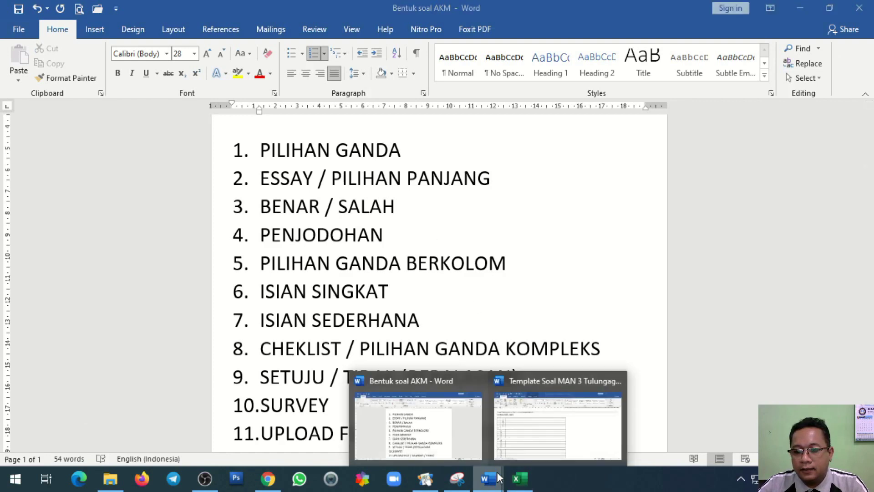
{"action": "left_click", "coordinate": [544, 437]}
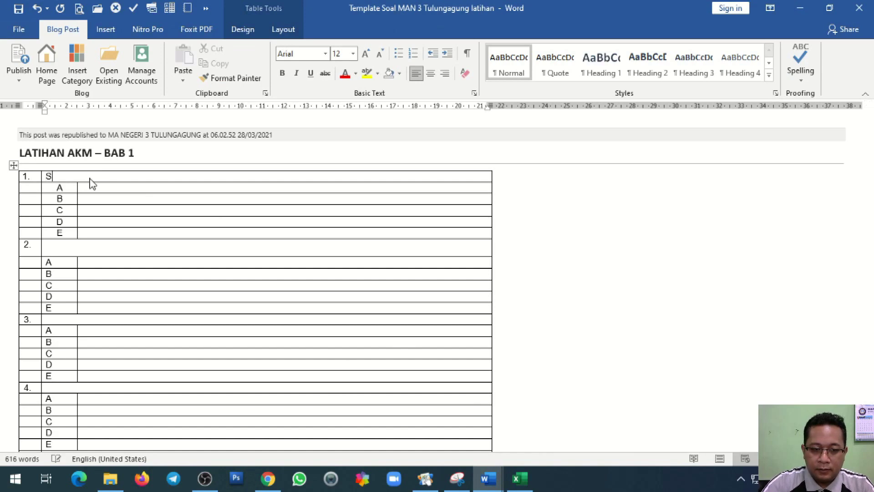
{"action": "type", "text": "Soal Pl"}
{"action": "type", "text": "lihan ganda1"}
{"action": "key", "text": "Return"}
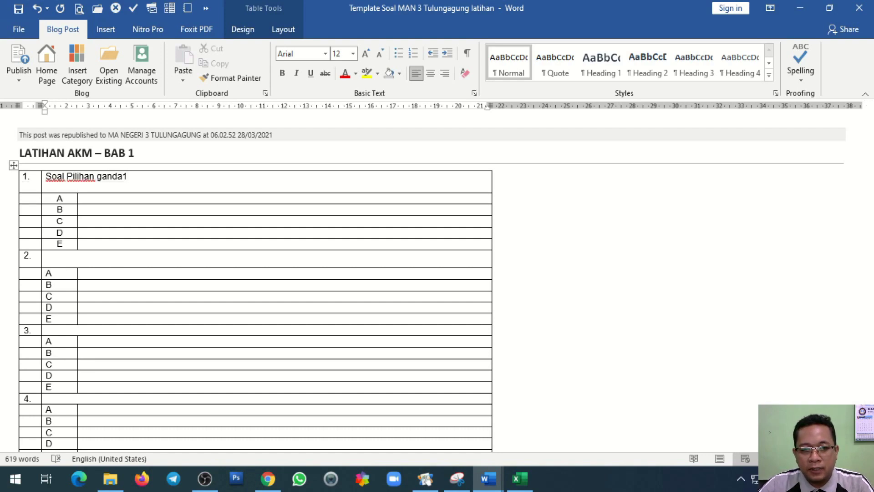
Step: Insert the "man 3 ta" picture from the Pictures folder below the text of question 1
{"action": "left_click", "coordinate": [115, 33]}
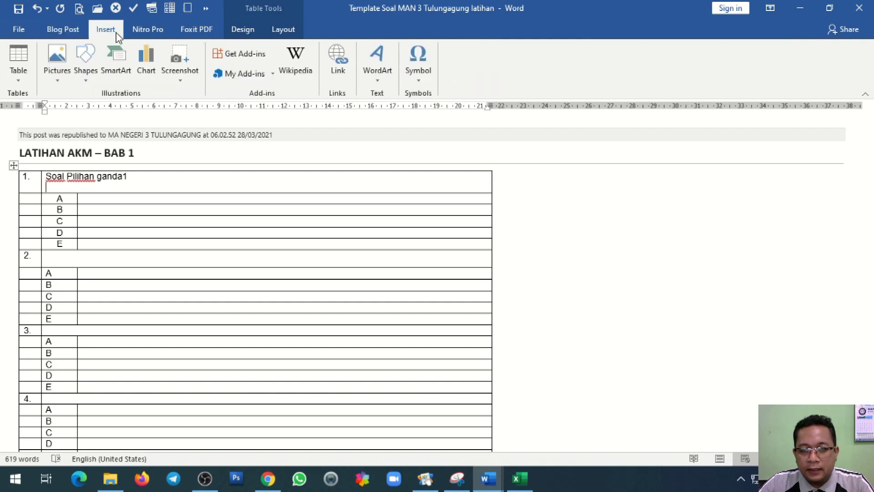
{"action": "left_click", "coordinate": [54, 76]}
{"action": "left_click", "coordinate": [93, 111]}
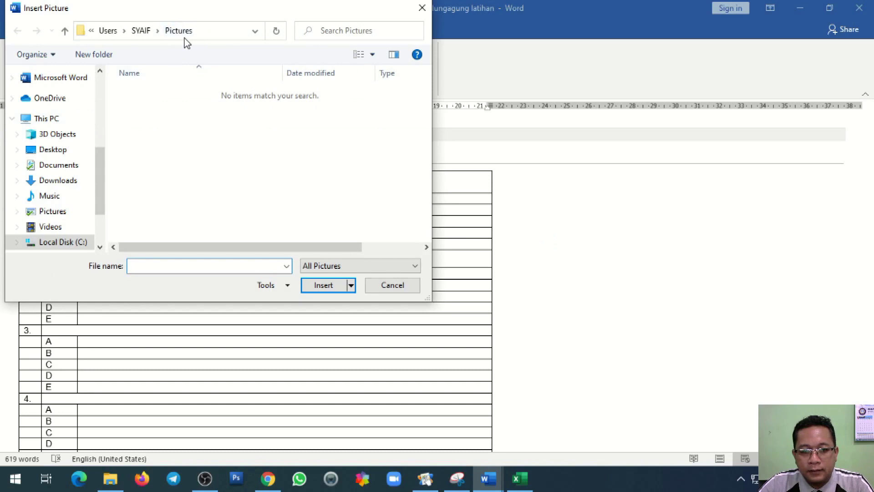
{"action": "left_click", "coordinate": [52, 211]}
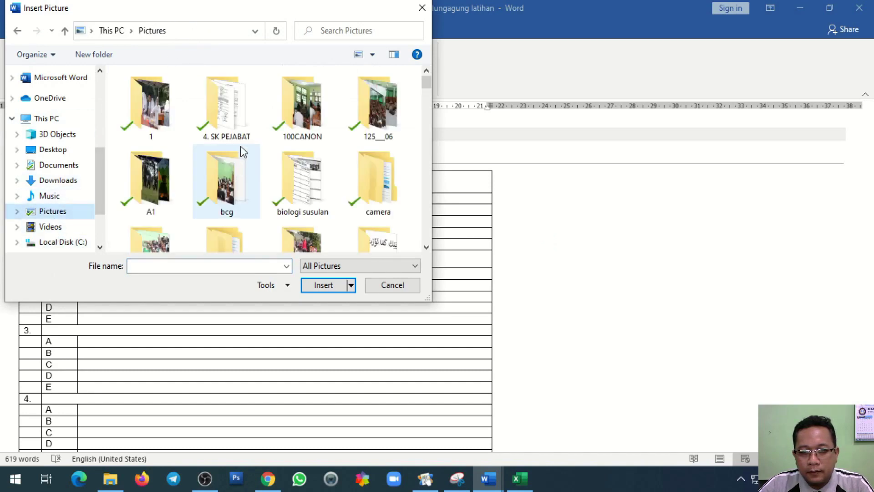
{"action": "scroll", "coordinate": [253, 141], "scroll_direction": "down", "scroll_amount": 15}
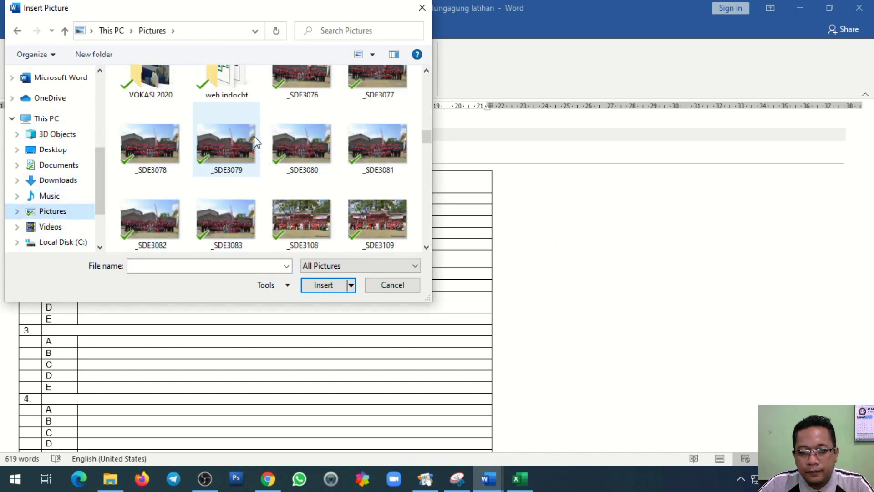
{"action": "scroll", "coordinate": [304, 142], "scroll_direction": "down", "scroll_amount": 5}
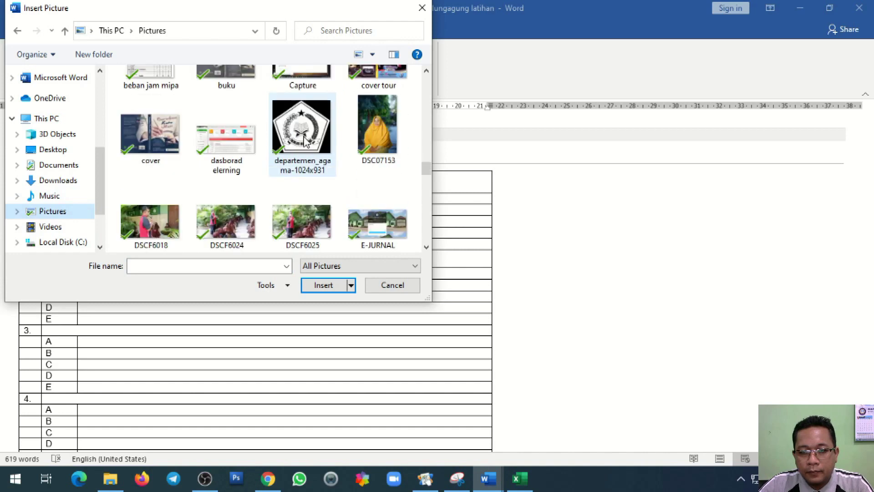
{"action": "scroll", "coordinate": [304, 143], "scroll_direction": "down", "scroll_amount": 6}
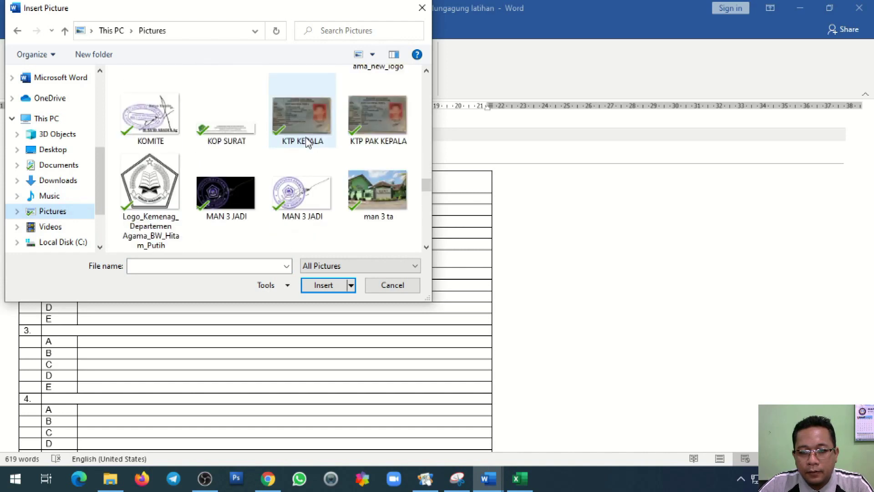
{"action": "double_click", "coordinate": [378, 191]}
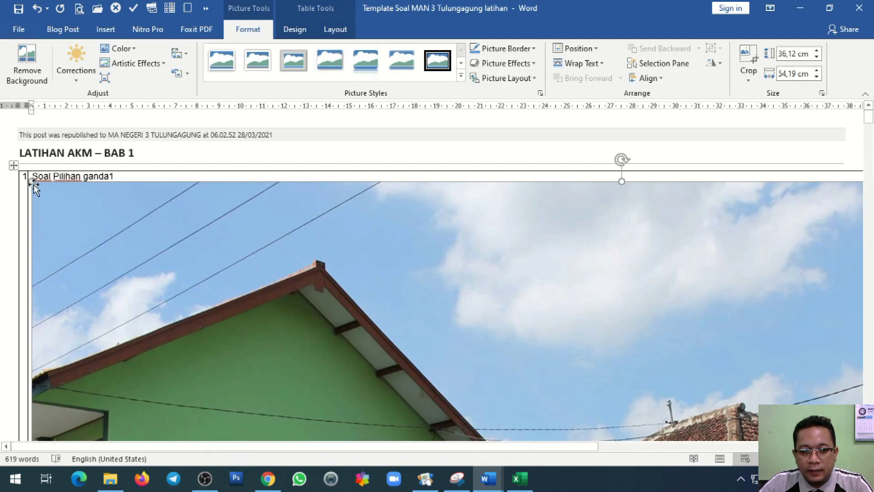
Step: Shrink the school picture in question 1 proportionally to about 9.4 cm high and 14.1 cm wide
{"action": "left_click_drag", "start_coordinate": [29, 177], "coordinate": [472, 403]}
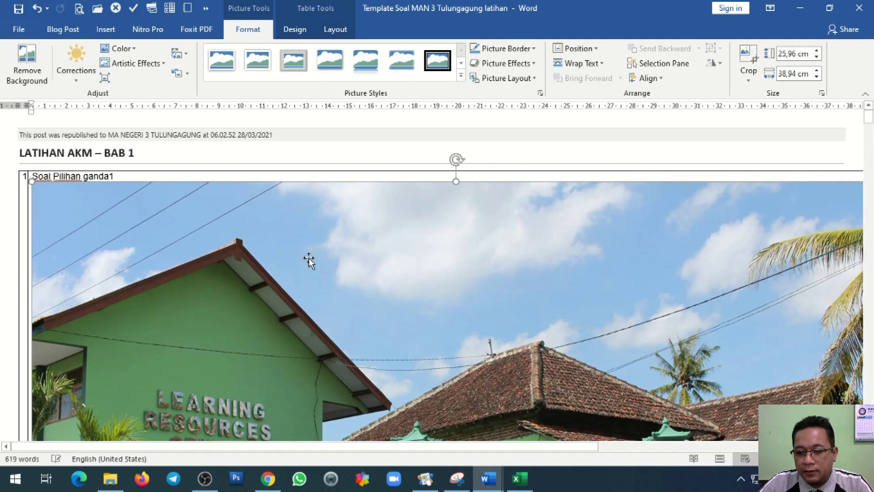
{"action": "left_click_drag", "start_coordinate": [35, 183], "coordinate": [242, 248]}
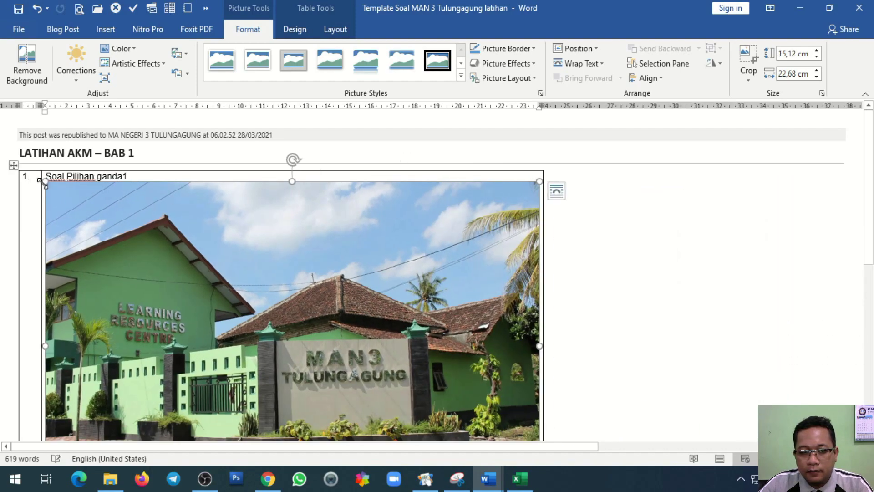
{"action": "left_click_drag", "start_coordinate": [45, 182], "coordinate": [230, 312]}
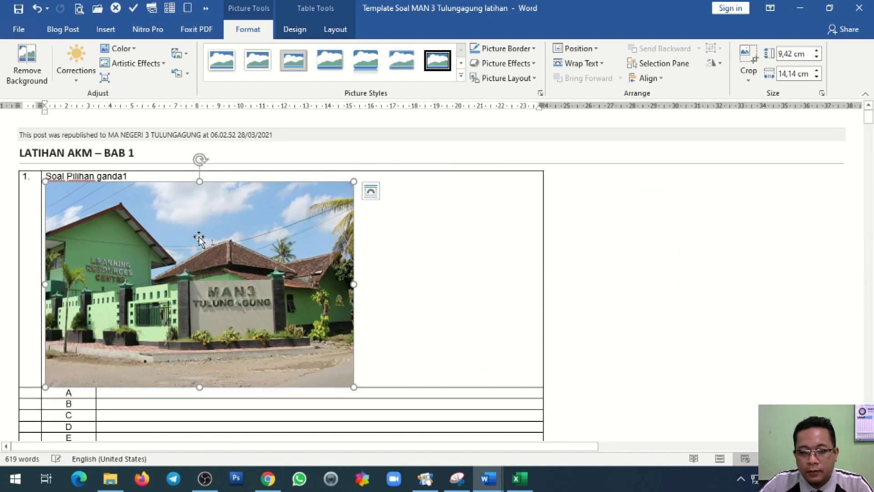
{"action": "left_click", "coordinate": [376, 370]}
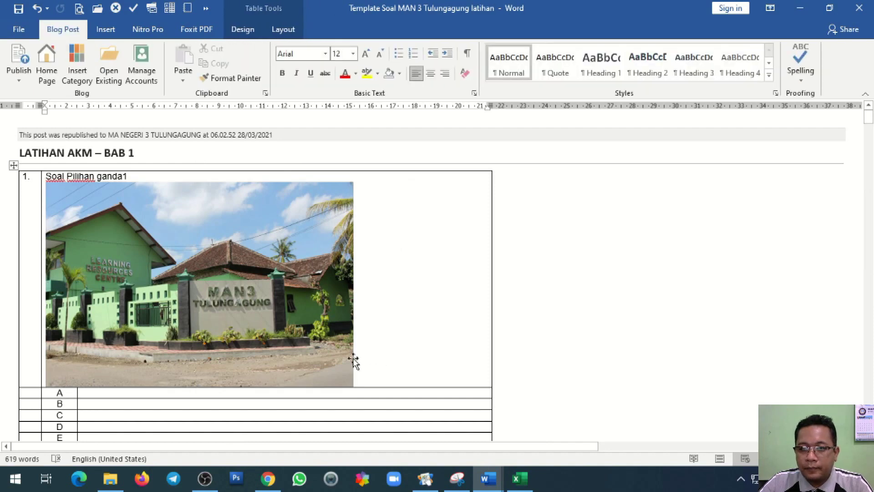
Step: Set the picture's text wrapping to In Line with Text and add an empty line below it
{"action": "left_click", "coordinate": [245, 271]}
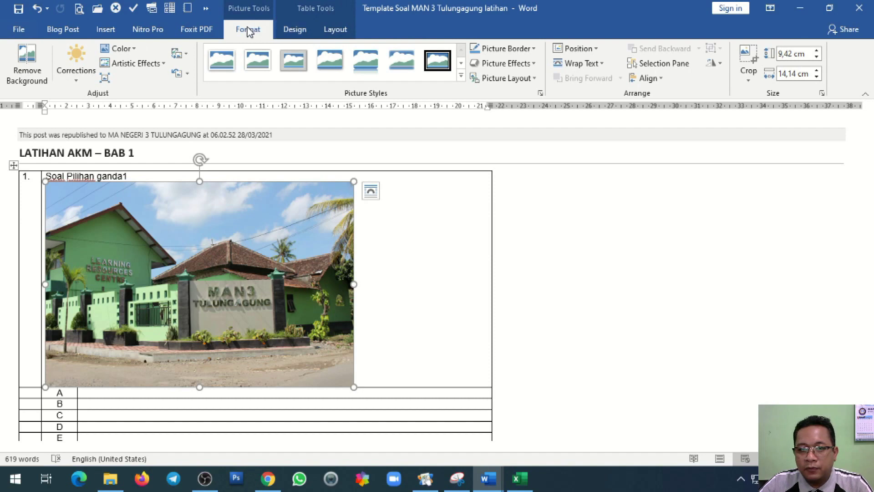
{"action": "left_click", "coordinate": [588, 63]}
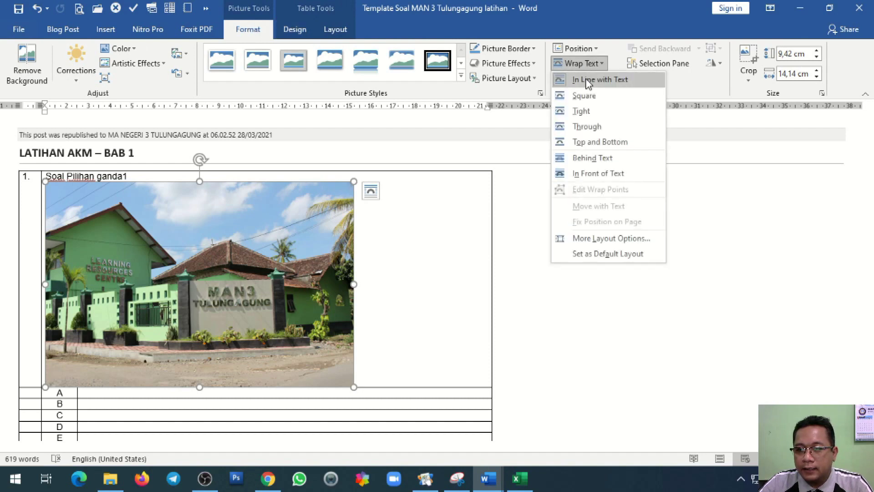
{"action": "left_click", "coordinate": [588, 81]}
{"action": "left_click", "coordinate": [367, 380]}
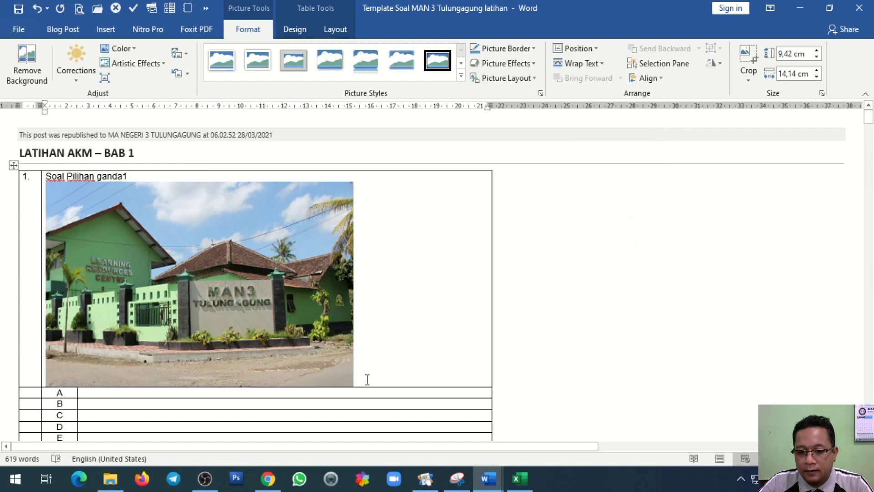
{"action": "key", "text": "Return"}
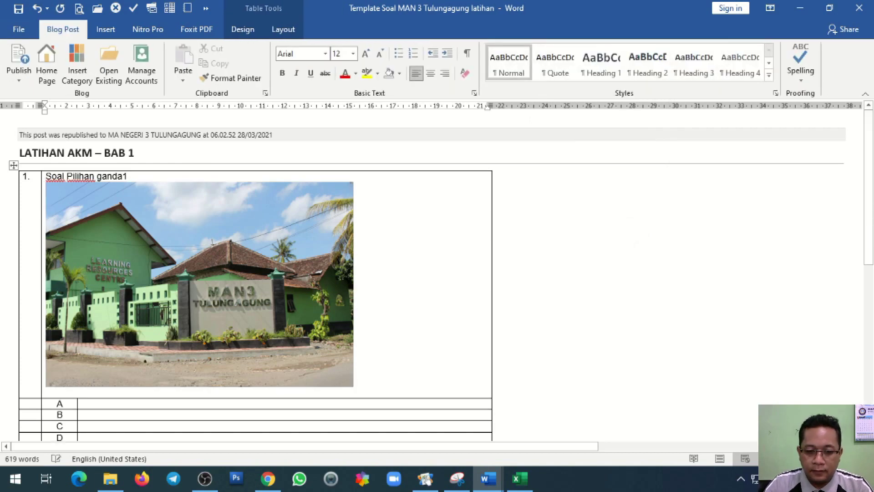
{"action": "type", "text": "J"}
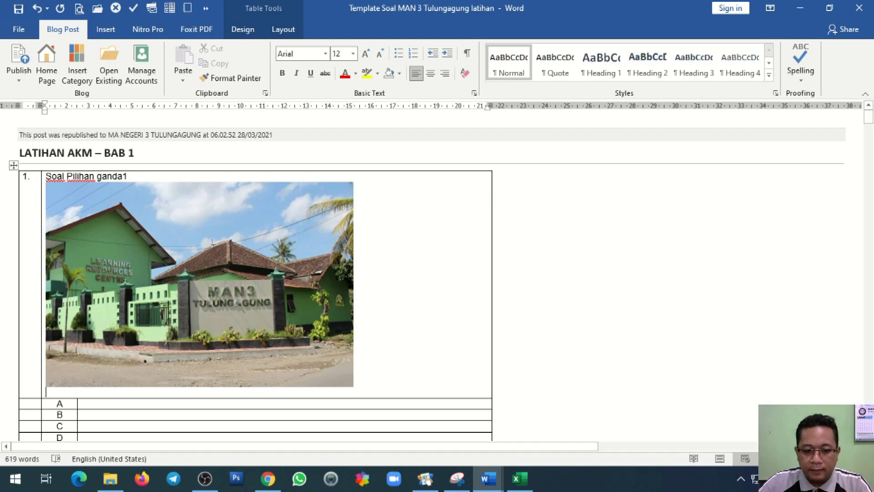
Step: Enter "Jawaban A" as answer option A of question 1
{"action": "left_click", "coordinate": [292, 405]}
{"action": "scroll", "coordinate": [292, 405], "scroll_direction": "down", "scroll_amount": 3}
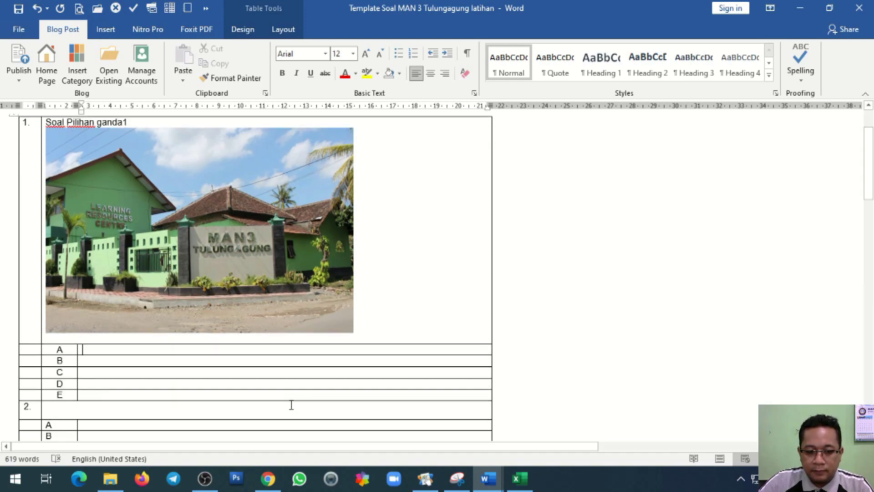
{"action": "type", "text": "jawaban A"}
{"action": "key", "text": "Tab"}
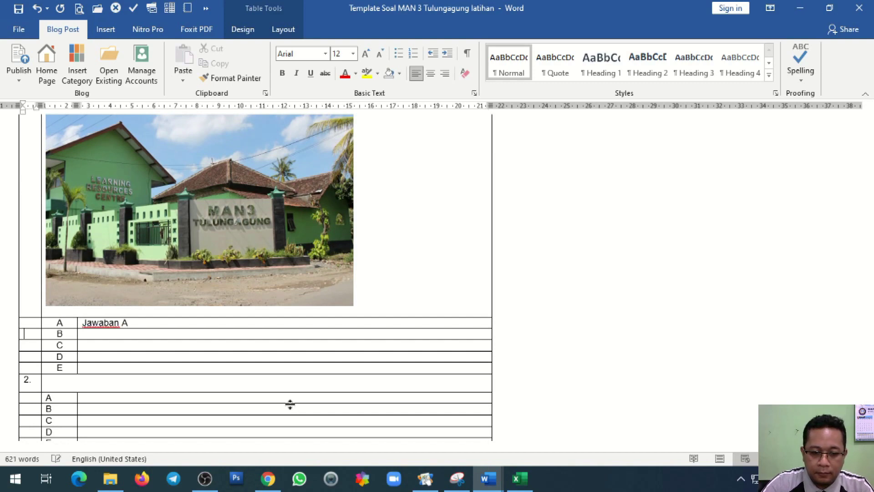
Step: Copy the word "Jawaban" from option A into answer options B, C, D and E of question 1
{"action": "left_click", "coordinate": [183, 334]}
{"action": "double_click", "coordinate": [109, 323]}
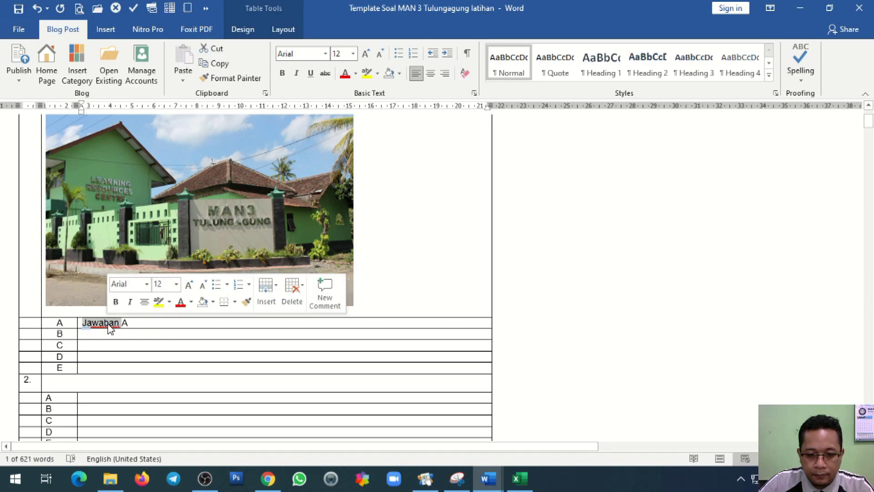
{"action": "key", "text": "ctrl+c"}
{"action": "left_click", "coordinate": [121, 338]}
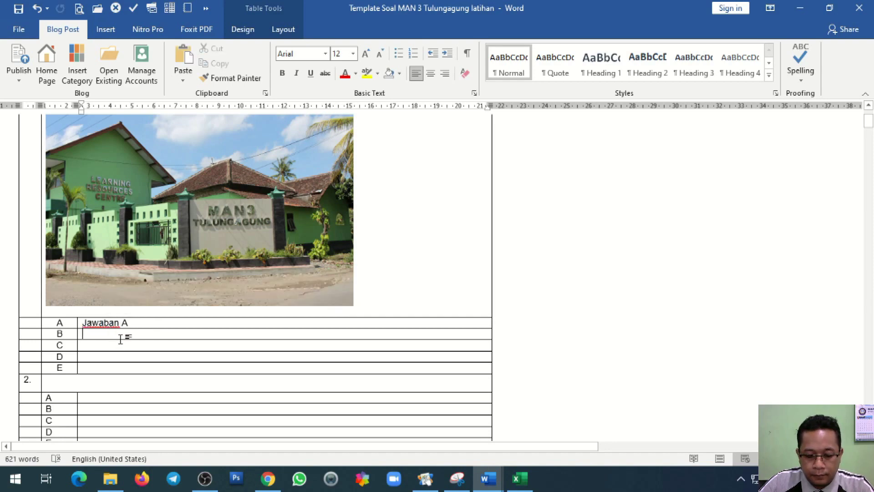
{"action": "key", "text": "ctrl+v"}
{"action": "left_click", "coordinate": [119, 345]}
{"action": "key", "text": "ctrl"}
{"action": "key", "text": "ctrl"}
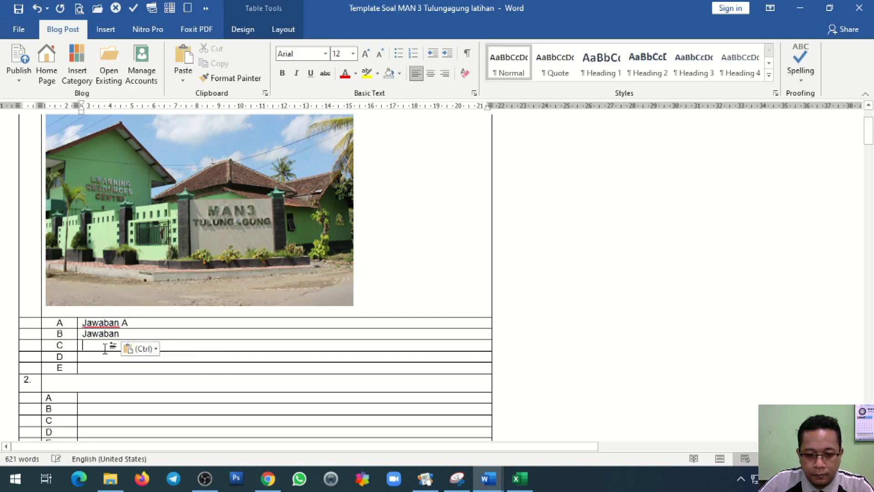
{"action": "key", "text": "ctrl+v"}
{"action": "left_click", "coordinate": [101, 358]}
{"action": "key", "text": "ctrl+v"}
{"action": "left_click", "coordinate": [101, 368]}
{"action": "key", "text": "ctrl+v"}
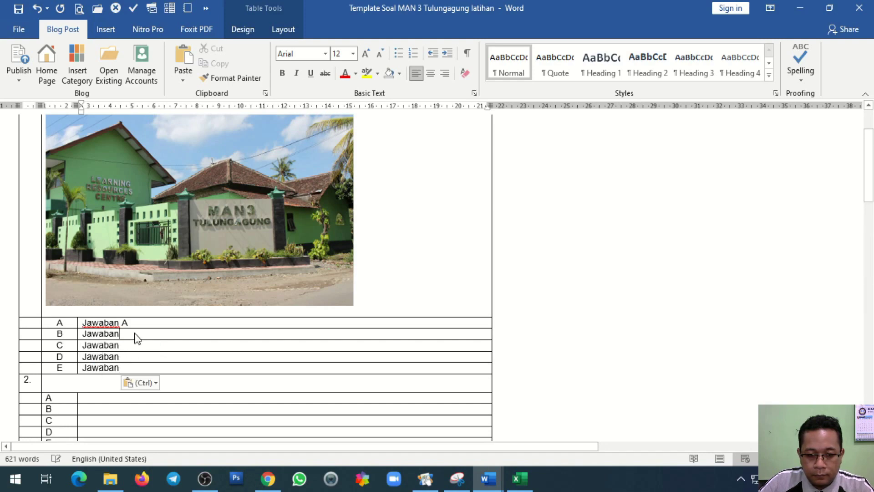
Step: Add the matching letters so the remaining options read "Jawaban B", "Jawaban C", "Jawaban D" and "Jawaban E"
{"action": "left_click", "coordinate": [135, 338]}
{"action": "type", "text": "B"}
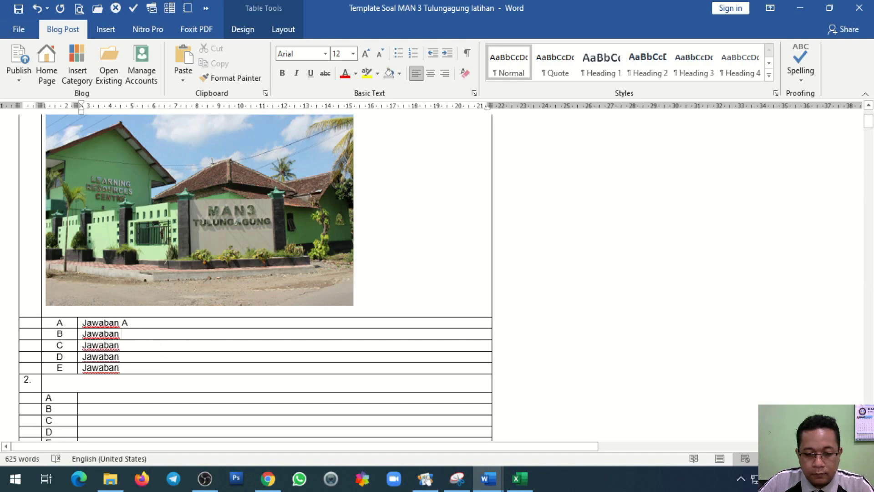
{"action": "left_click", "coordinate": [135, 346]}
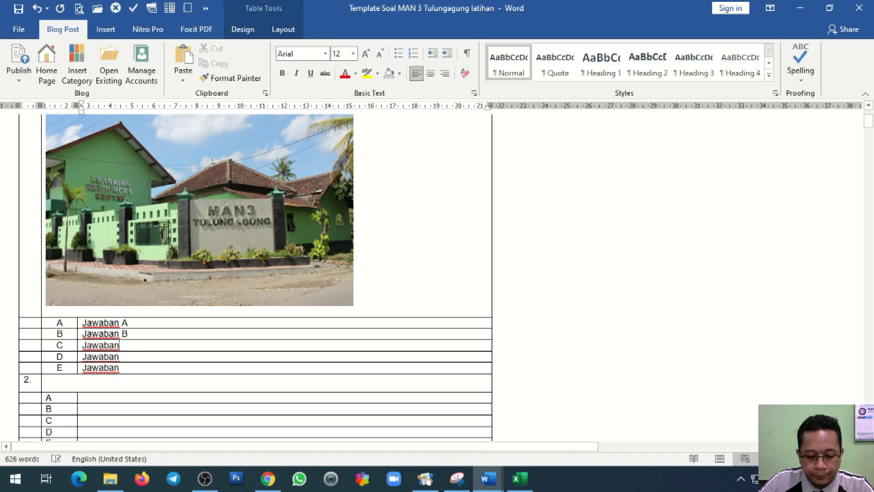
{"action": "type", "text": "C"}
{"action": "left_click", "coordinate": [136, 356]}
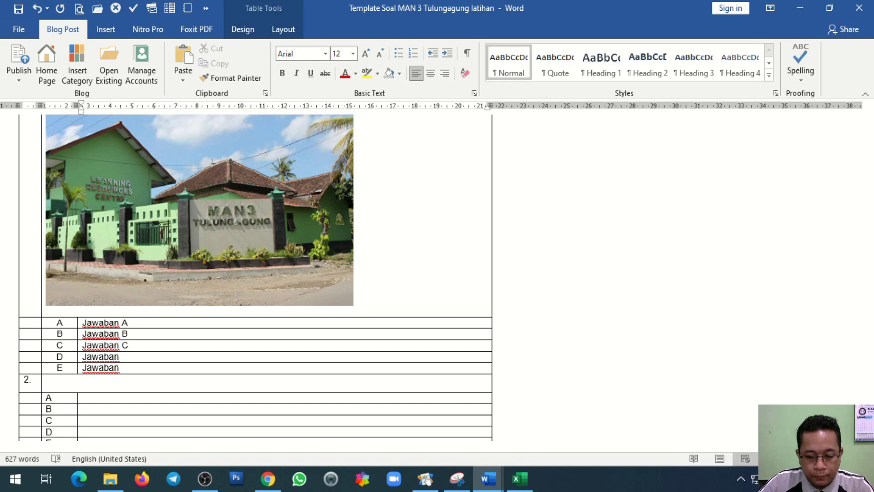
{"action": "type", "text": "D"}
{"action": "type", "text": " E"}
{"action": "scroll", "coordinate": [181, 334], "scroll_direction": "up", "scroll_amount": 1}
{"action": "scroll", "coordinate": [180, 334], "scroll_direction": "up", "scroll_amount": 2}
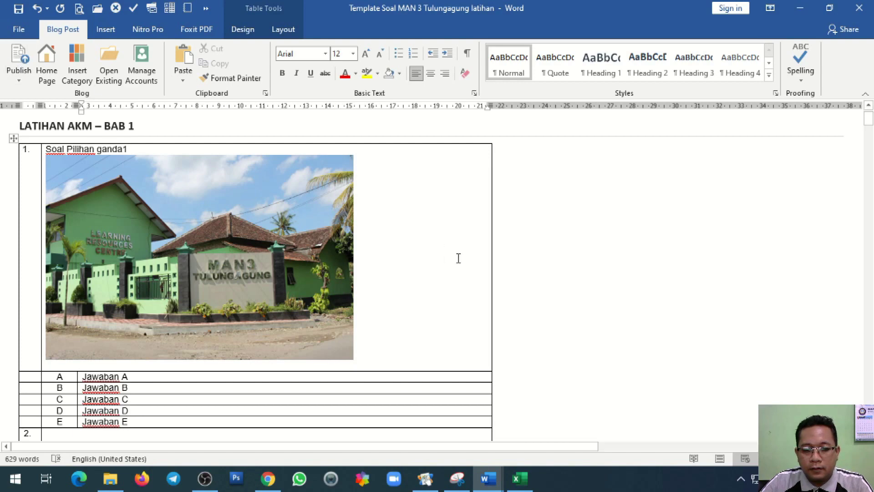
Step: Switch to Chrome and reload the student's test page to check question 1
{"action": "left_click", "coordinate": [270, 478]}
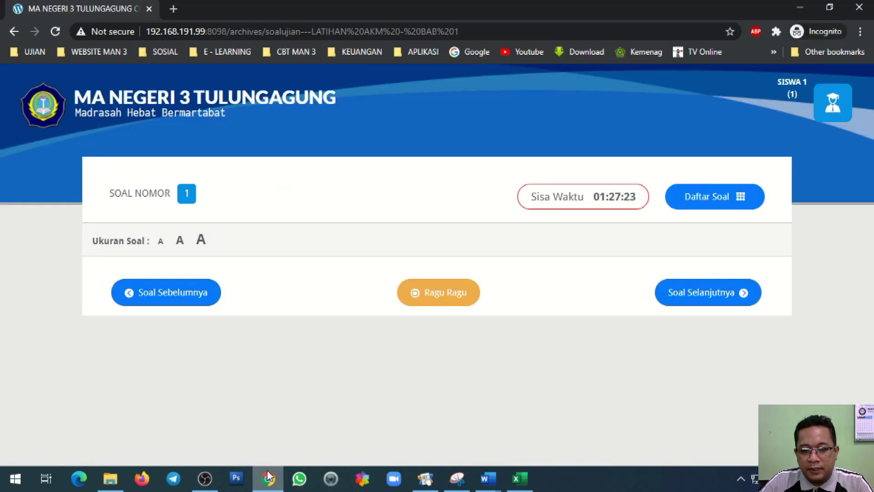
{"action": "left_click", "coordinate": [56, 31]}
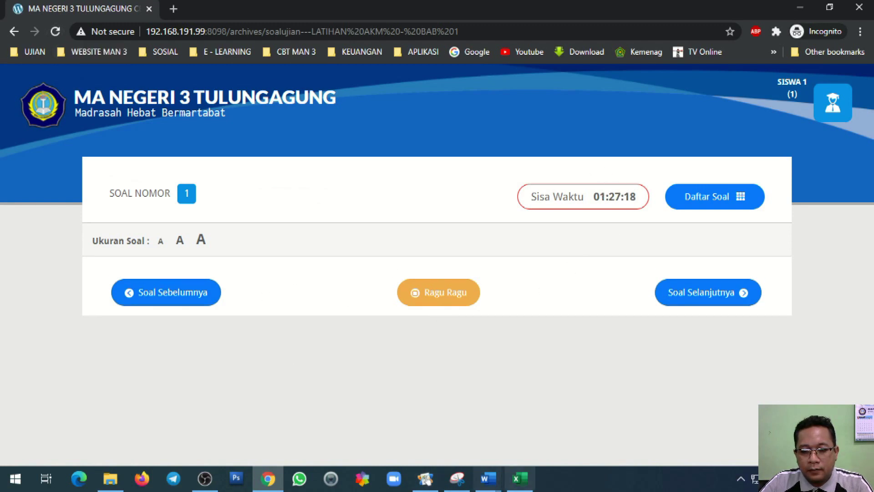
Step: Switch to the Template Soal document in Word, reconfirm the MA NEGERI 3 TULUNGAGUNG blog account settings, and publish the post
{"action": "mouse_move", "coordinate": [488, 478]}
{"action": "left_click", "coordinate": [525, 430]}
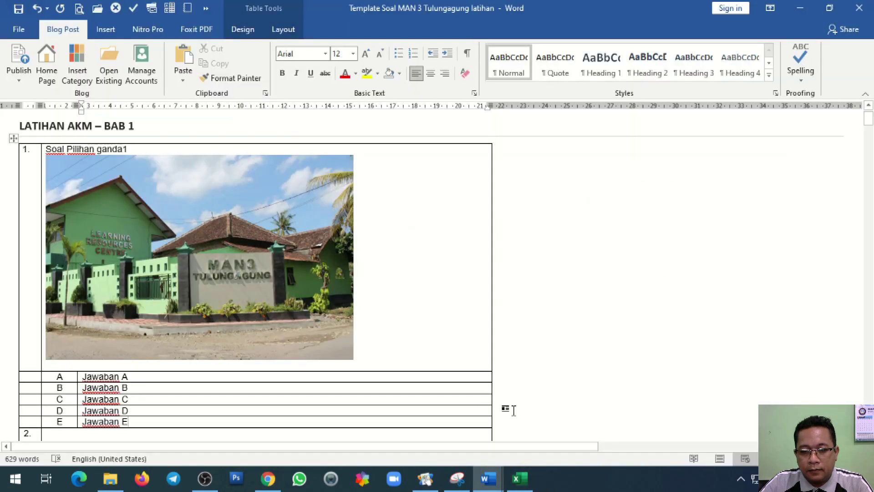
{"action": "left_click", "coordinate": [142, 64]}
{"action": "left_click", "coordinate": [422, 157]}
{"action": "left_click", "coordinate": [365, 155]}
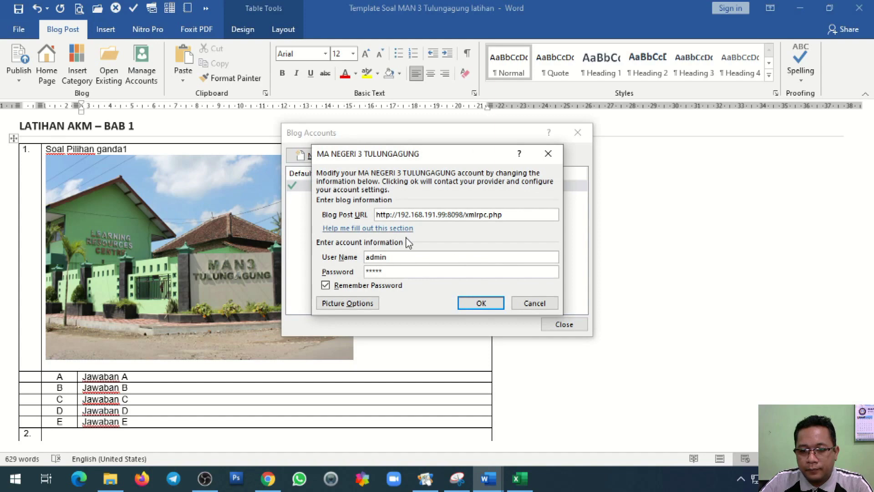
{"action": "left_click", "coordinate": [493, 306]}
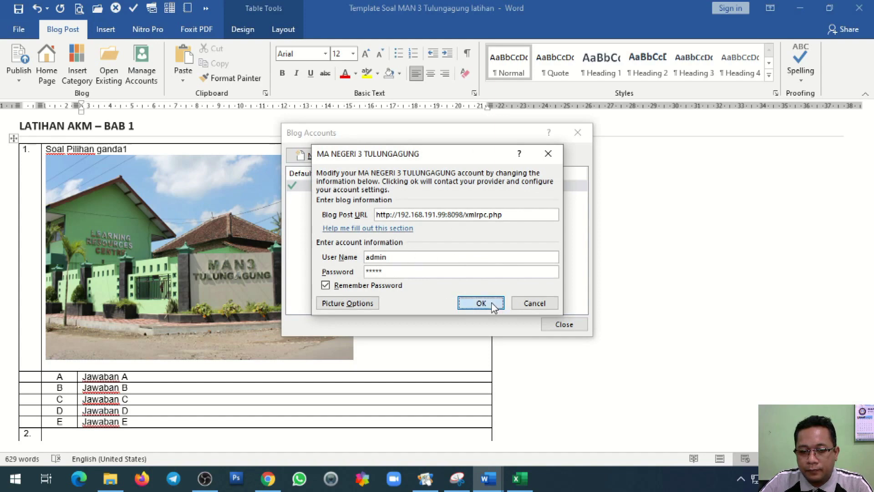
{"action": "left_click", "coordinate": [455, 274]}
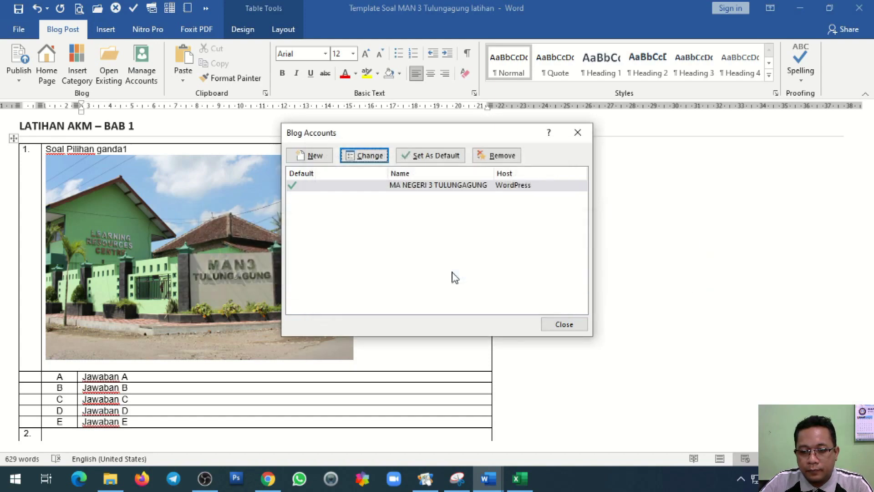
{"action": "left_click", "coordinate": [563, 325]}
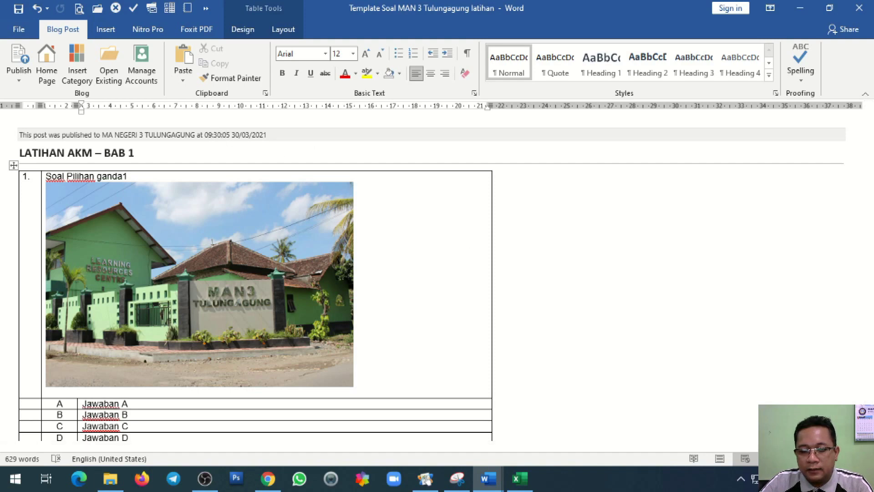
Step: Switch to Chrome and open the test's list of question numbers
{"action": "left_click", "coordinate": [268, 478]}
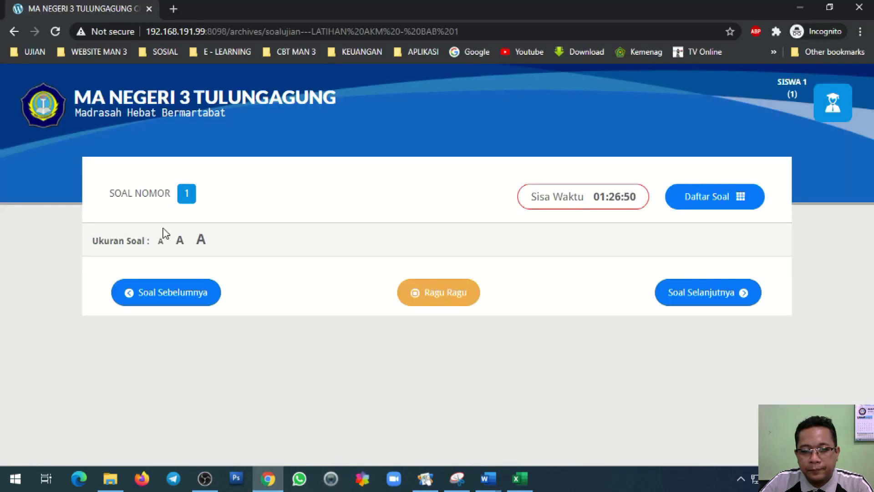
{"action": "left_click", "coordinate": [679, 203]}
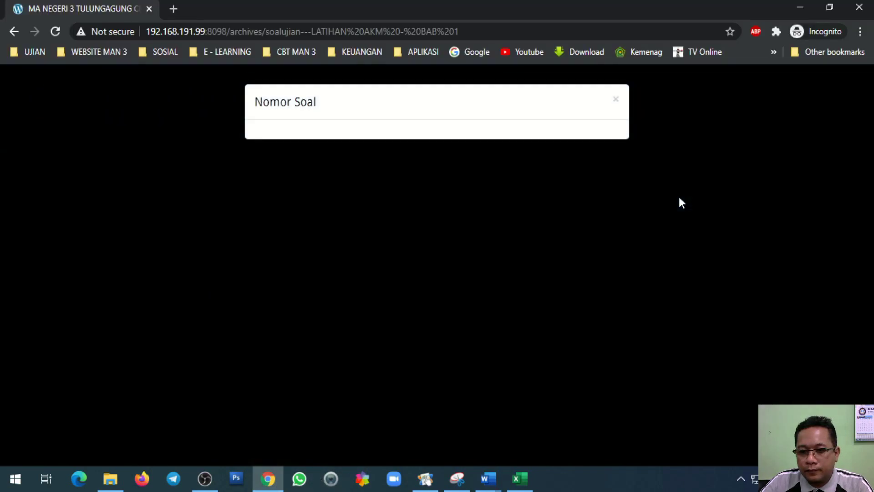
Step: Close the question number list, switch to the Template Soal document in Word, and delete the dash from the post title
{"action": "left_click", "coordinate": [724, 185]}
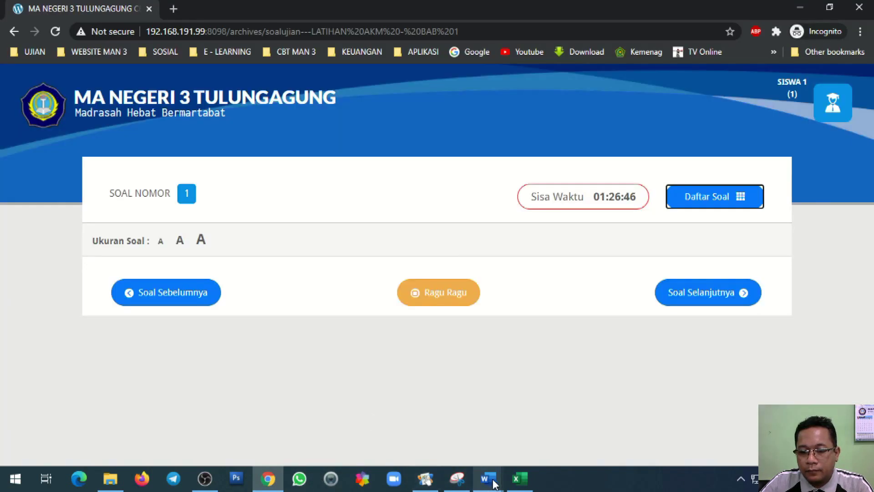
{"action": "mouse_move", "coordinate": [494, 483]}
{"action": "left_click", "coordinate": [538, 435]}
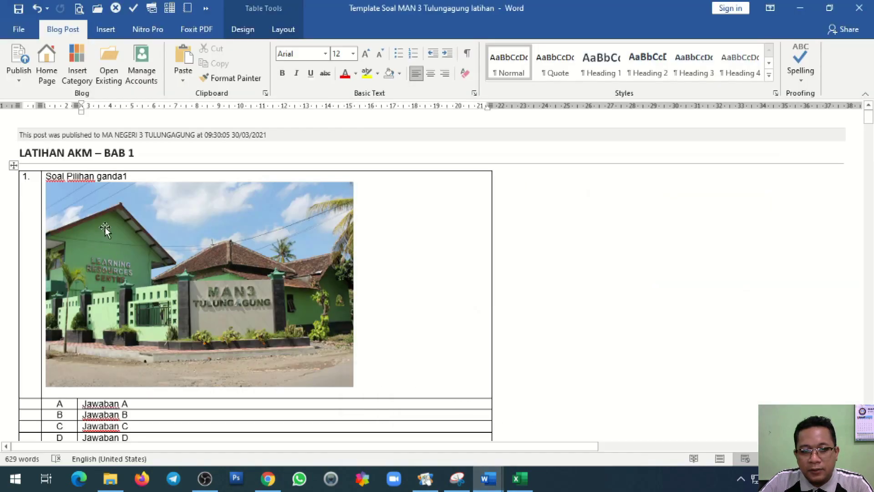
{"action": "left_click", "coordinate": [75, 151]}
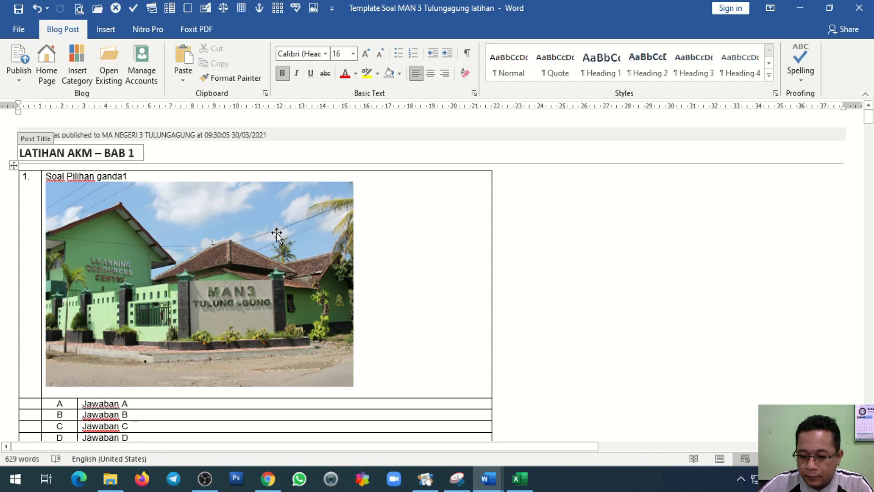
{"action": "key", "text": "Delete"}
{"action": "key", "text": "Delete"}
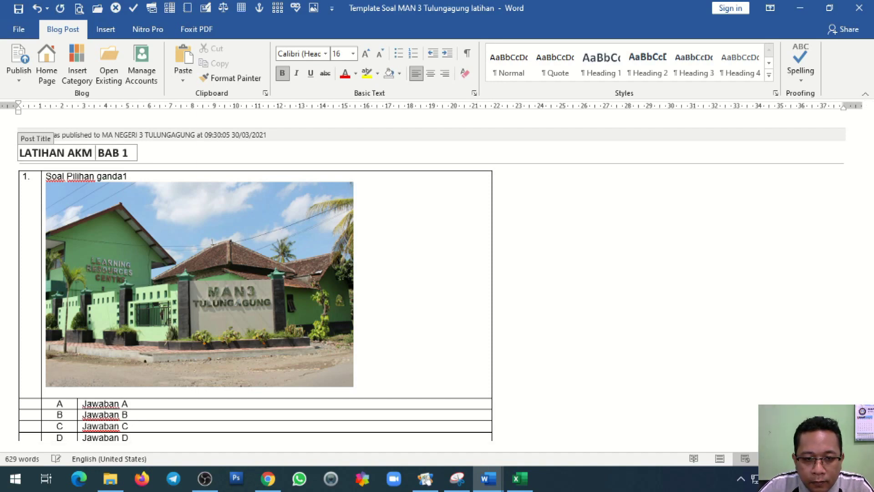
{"action": "key", "text": "BackSpace"}
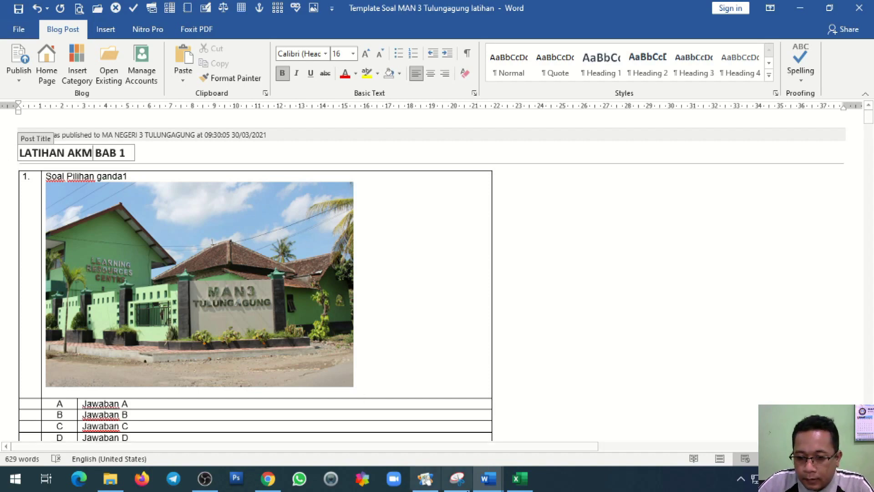
Step: Switch to the SOAL sheet in Excel, copy the Kode Test, and compare it with the post title in Word
{"action": "left_click", "coordinate": [521, 481]}
{"action": "left_click", "coordinate": [83, 443]}
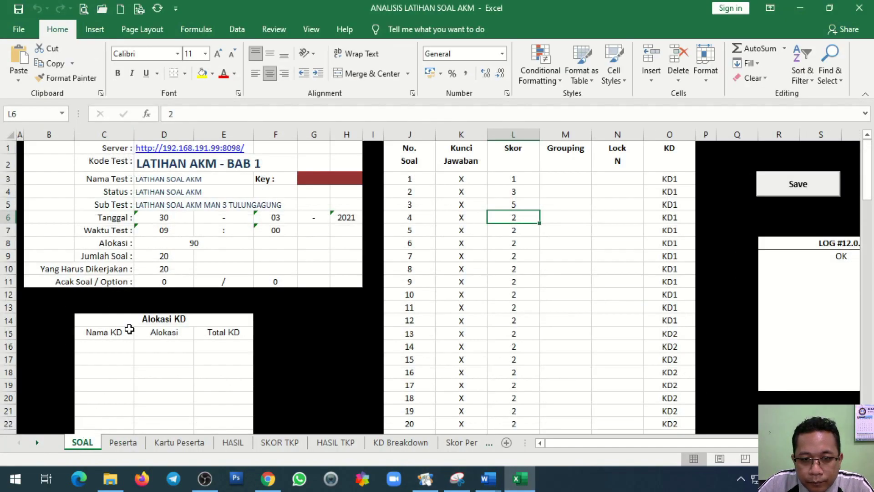
{"action": "key", "text": "alt+Tab"}
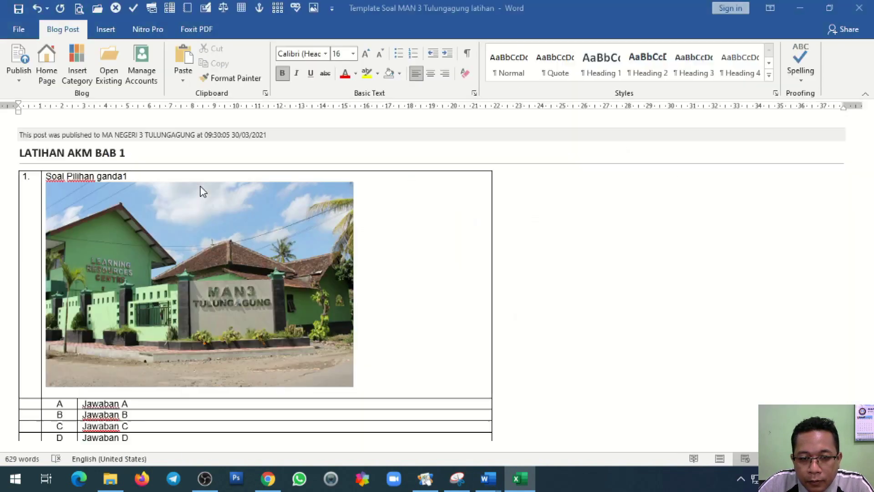
{"action": "key", "text": "alt+Tab"}
{"action": "double_click", "coordinate": [182, 160]}
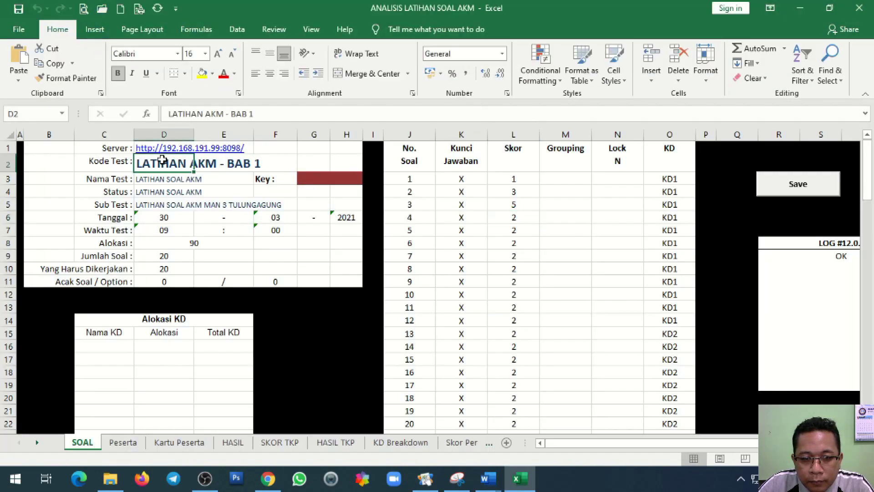
{"action": "left_click_drag", "start_coordinate": [137, 164], "coordinate": [271, 167]}
{"action": "key", "text": "ctrl+c"}
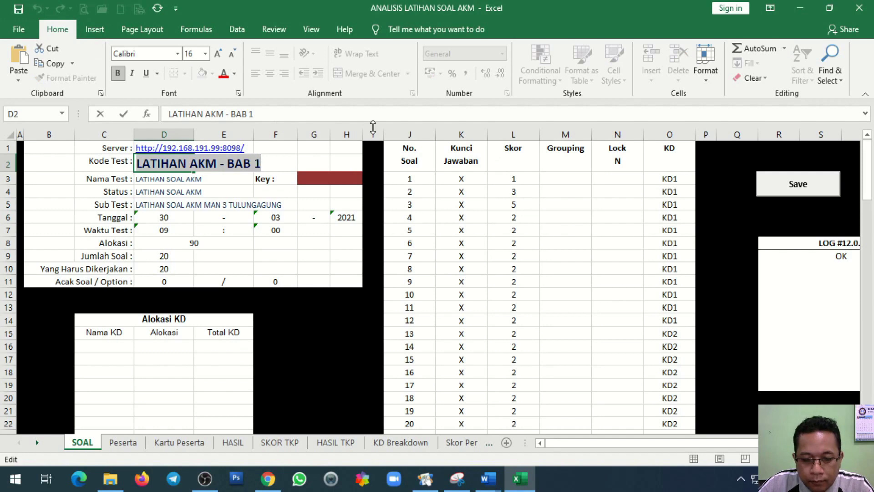
{"action": "key", "text": "alt+Tab"}
{"action": "left_click_drag", "start_coordinate": [127, 155], "coordinate": [19, 153]}
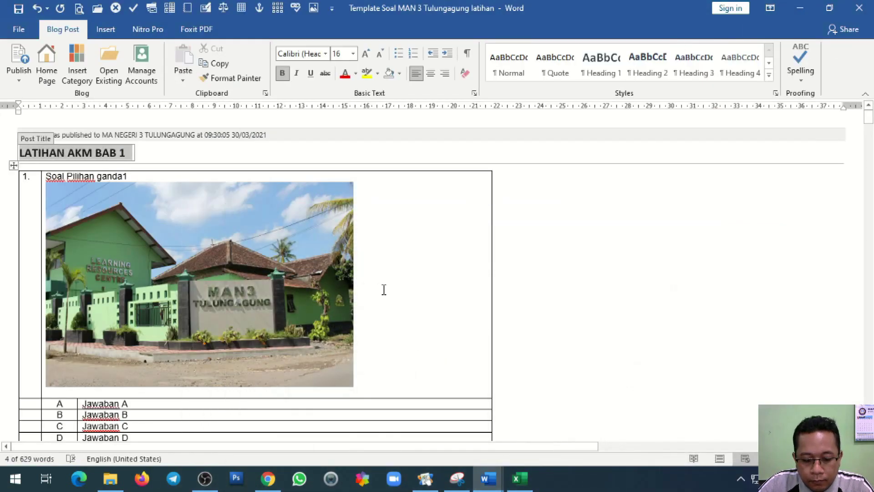
{"action": "left_click", "coordinate": [93, 153]}
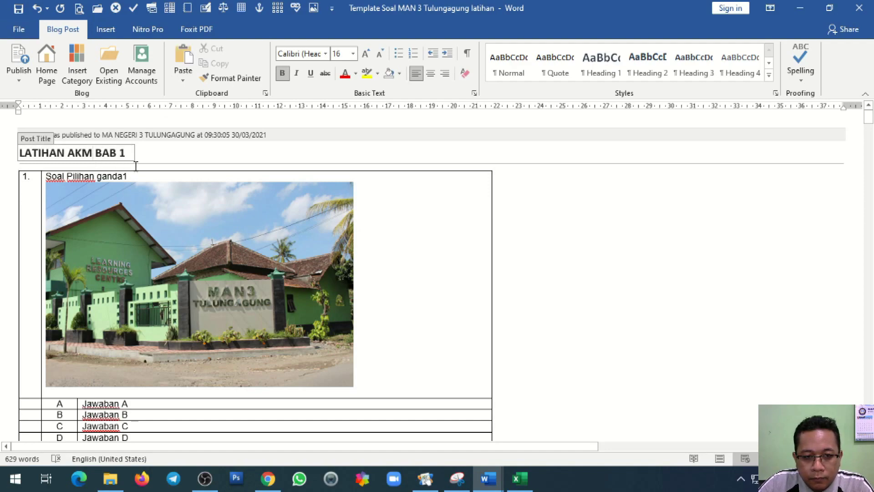
{"action": "key", "text": "alt+Tab"}
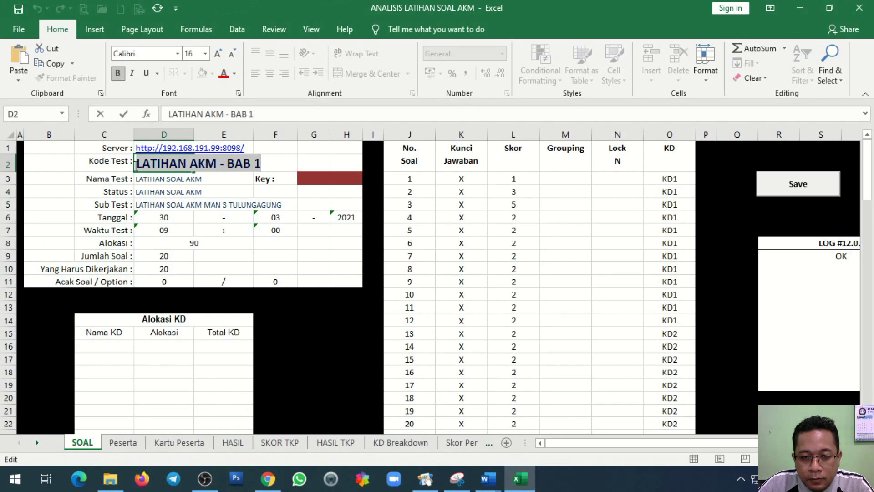
{"action": "key", "text": "alt+Tab"}
Step: Add a hyphen so the post title reads "LATIHAN AKM - BAB 1" and publish the post
{"action": "left_click", "coordinate": [94, 153]}
{"action": "type", "text": "-"}
{"action": "left_click", "coordinate": [457, 220]}
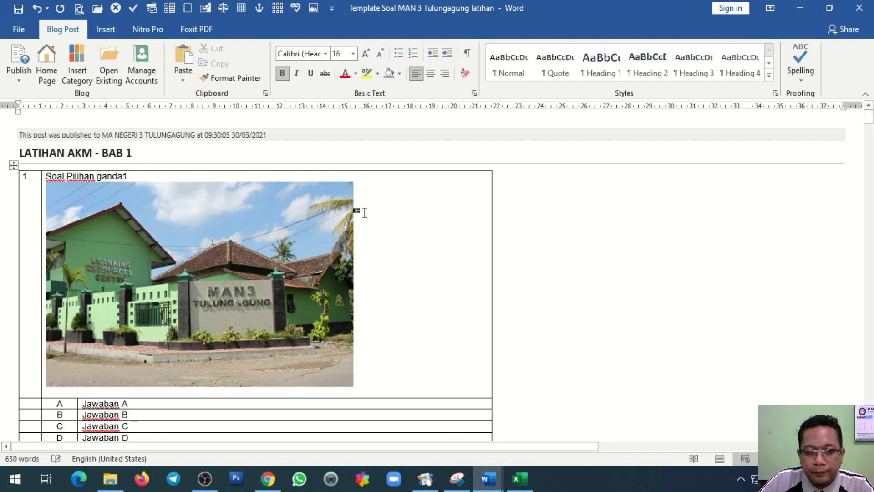
{"action": "left_click", "coordinate": [29, 55]}
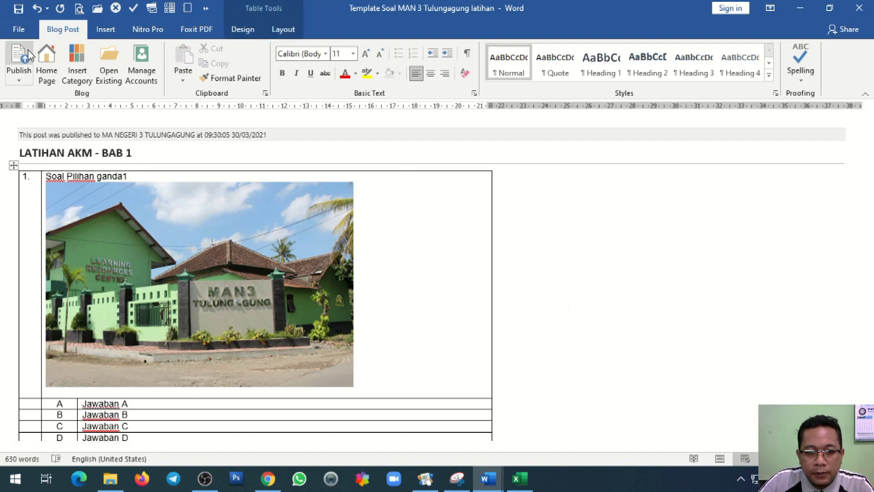
Step: Switch to Chrome, reload the student's test page, and check question 1 with its picture and answer options
{"action": "left_click", "coordinate": [268, 479]}
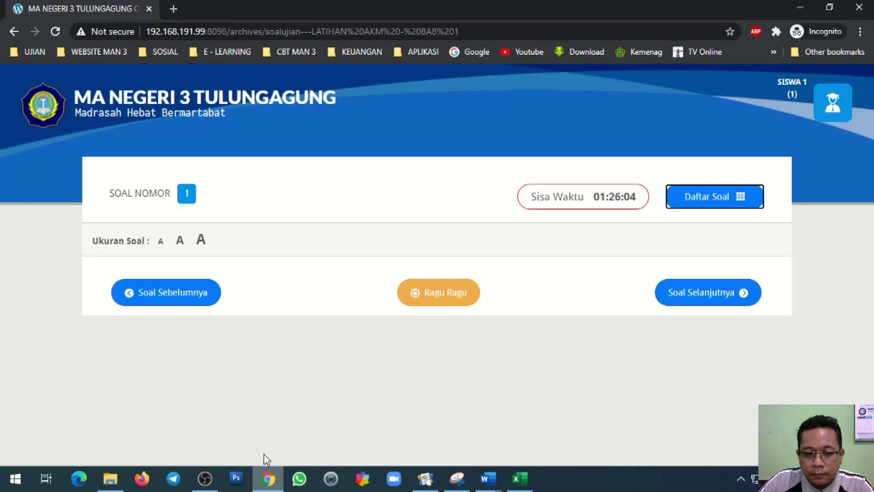
{"action": "left_click", "coordinate": [55, 31]}
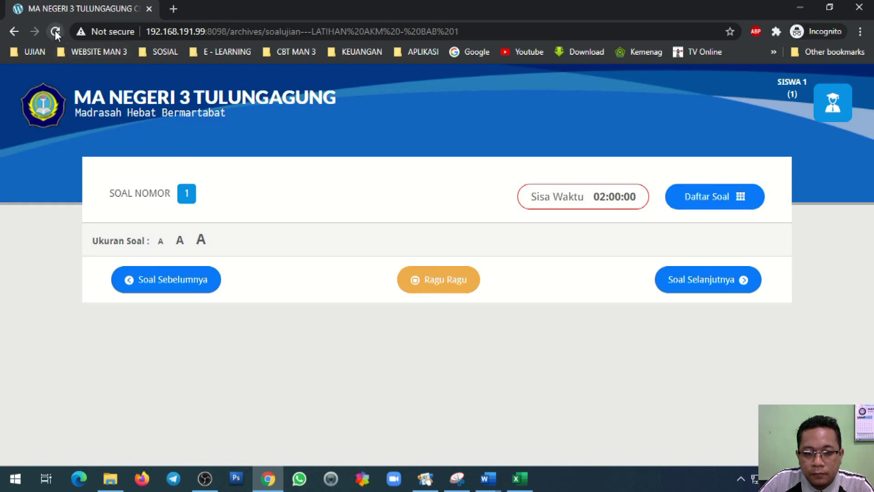
{"action": "scroll", "coordinate": [668, 299], "scroll_direction": "down", "scroll_amount": 7}
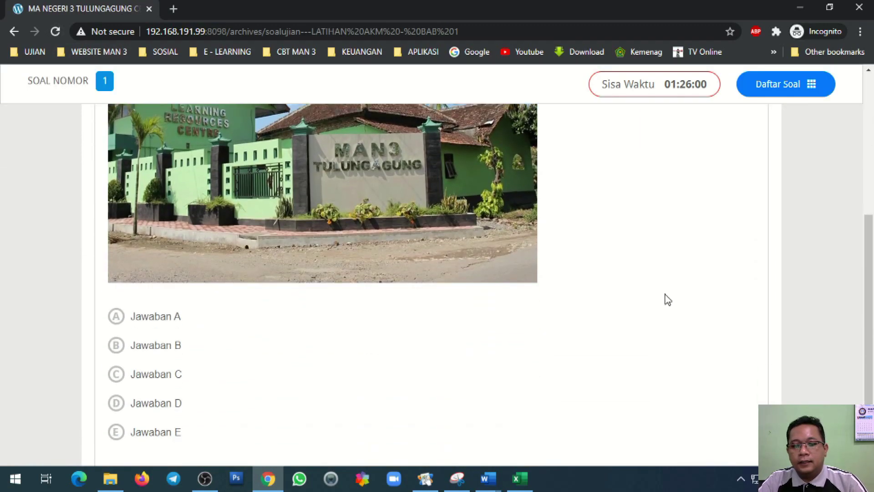
{"action": "scroll", "coordinate": [667, 299], "scroll_direction": "down", "scroll_amount": 2}
{"action": "scroll", "coordinate": [668, 299], "scroll_direction": "up", "scroll_amount": 8}
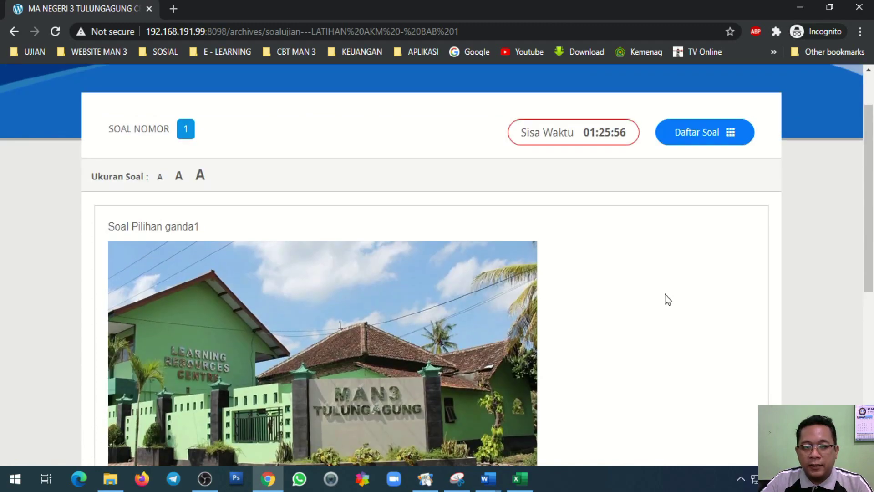
{"action": "scroll", "coordinate": [668, 300], "scroll_direction": "down", "scroll_amount": 3}
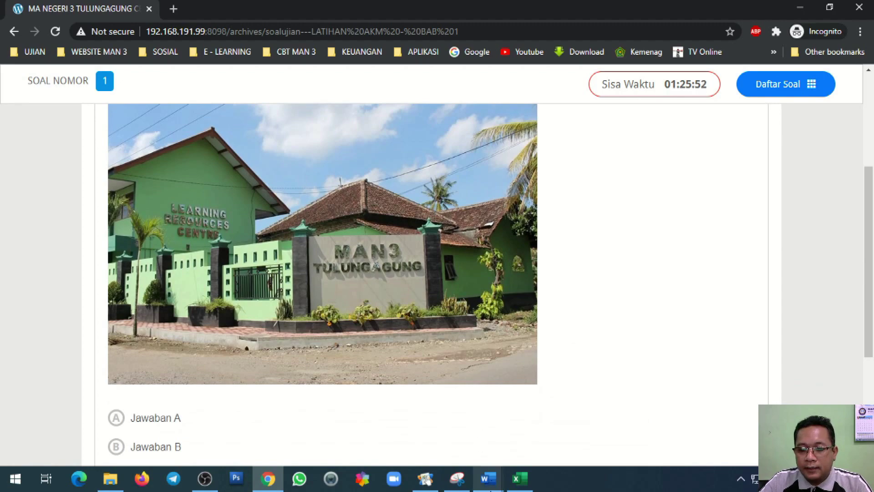
Step: Switch to the Bentuk soal AKM document in Word to check the list of question types, and return to Chrome
{"action": "mouse_move", "coordinate": [488, 478]}
{"action": "left_click", "coordinate": [438, 424]}
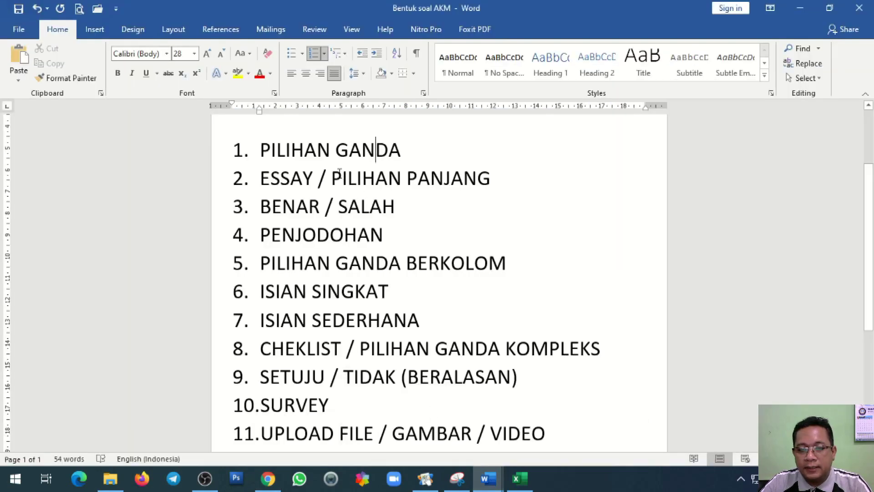
{"action": "key", "text": "alt+Tab"}
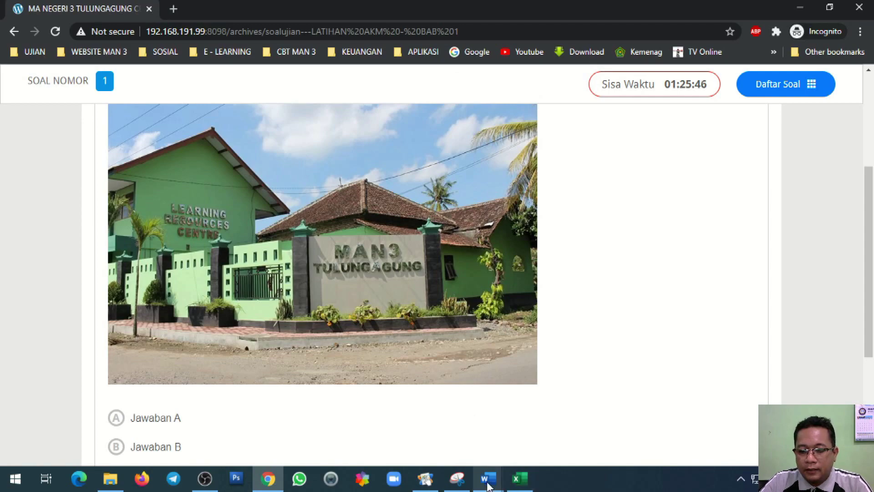
Step: Switch to the Template Soal document in Word and insert the fill-in code [isian no=2001] in question 2, using 2 as No Soal
{"action": "mouse_move", "coordinate": [490, 479]}
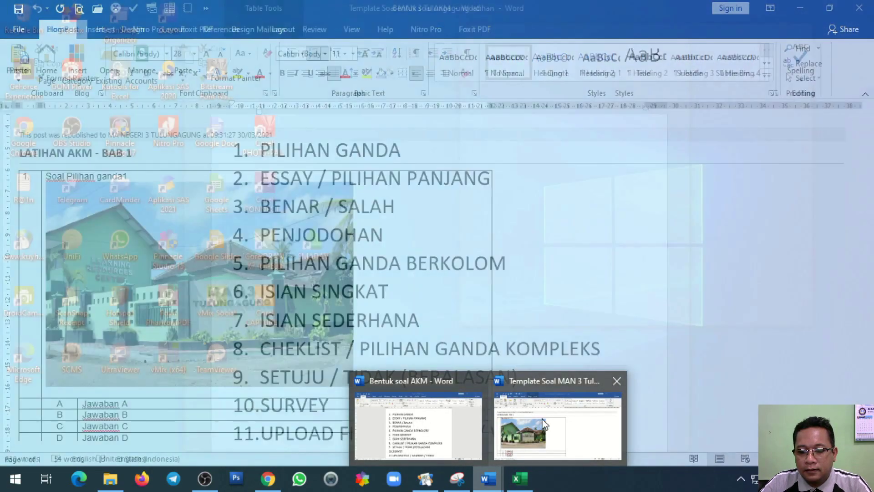
{"action": "left_click", "coordinate": [558, 428]}
{"action": "scroll", "coordinate": [150, 296], "scroll_direction": "down", "scroll_amount": 4}
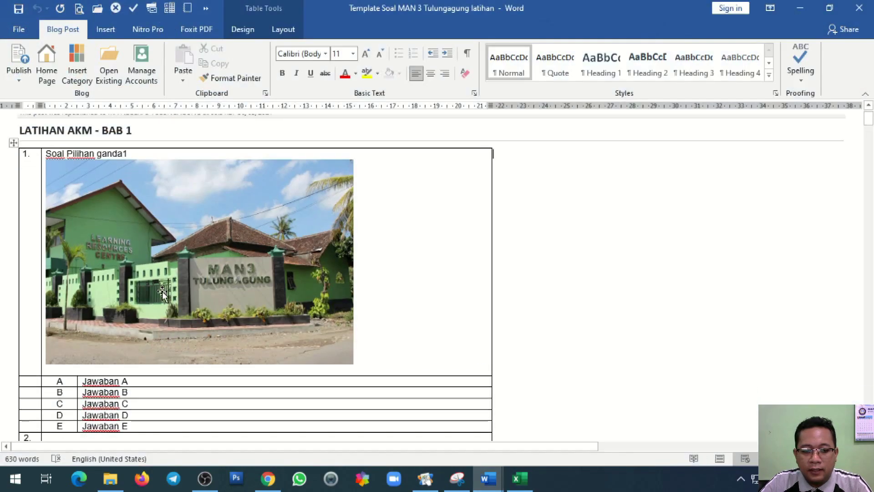
{"action": "left_click", "coordinate": [63, 273]}
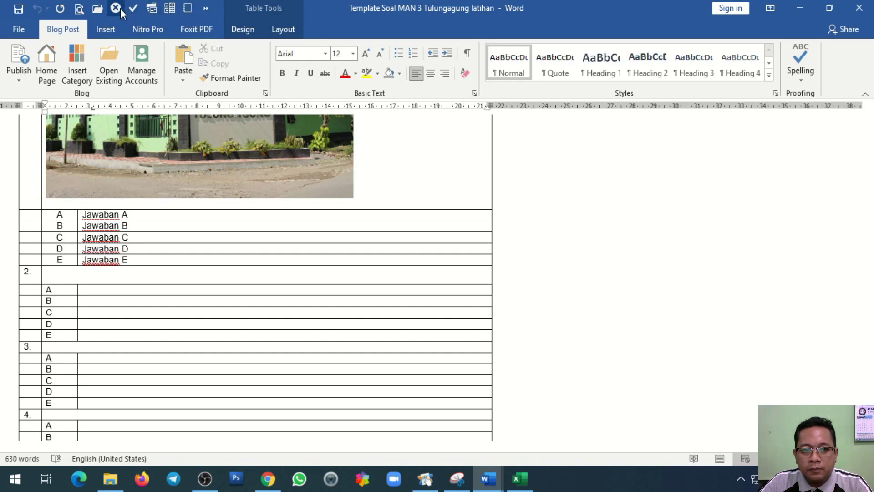
{"action": "left_click", "coordinate": [186, 11]}
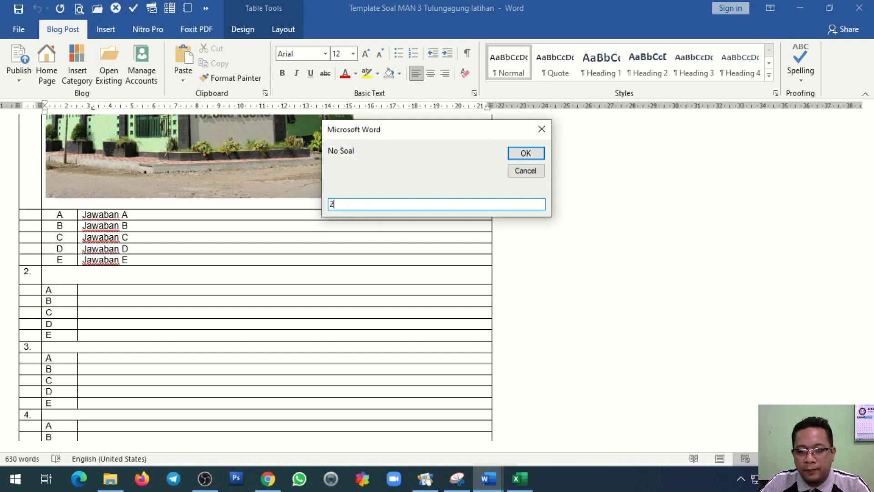
{"action": "left_click", "coordinate": [524, 154]}
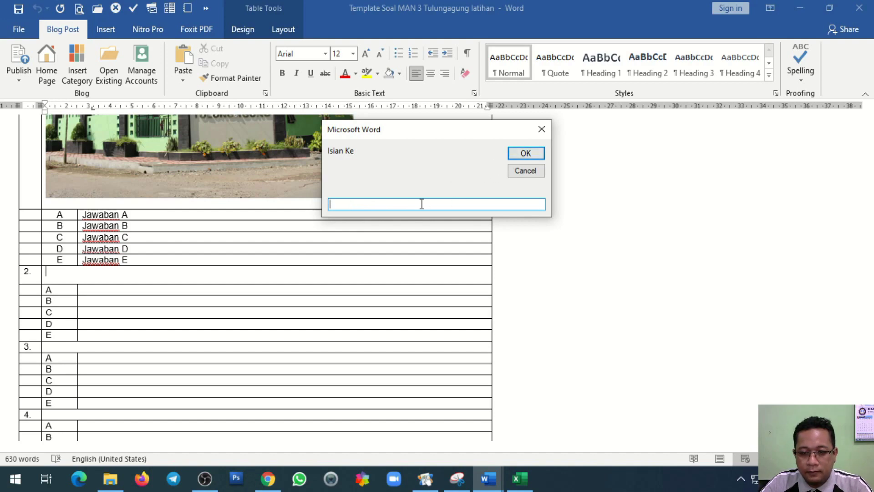
{"action": "left_click", "coordinate": [526, 153]}
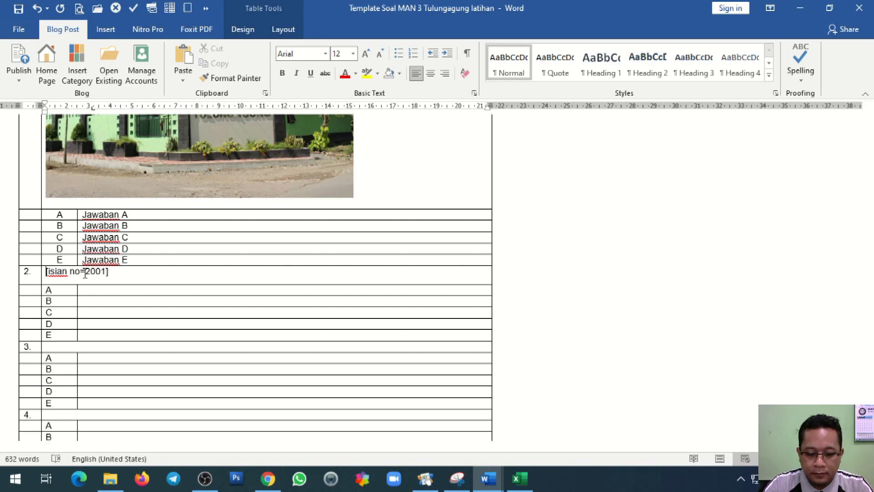
Step: Enter "Jelaskan Pengertian dari Wuquf !" on its own line above the fill-in code of question 2 and fill in its option A row
{"action": "left_click", "coordinate": [46, 272]}
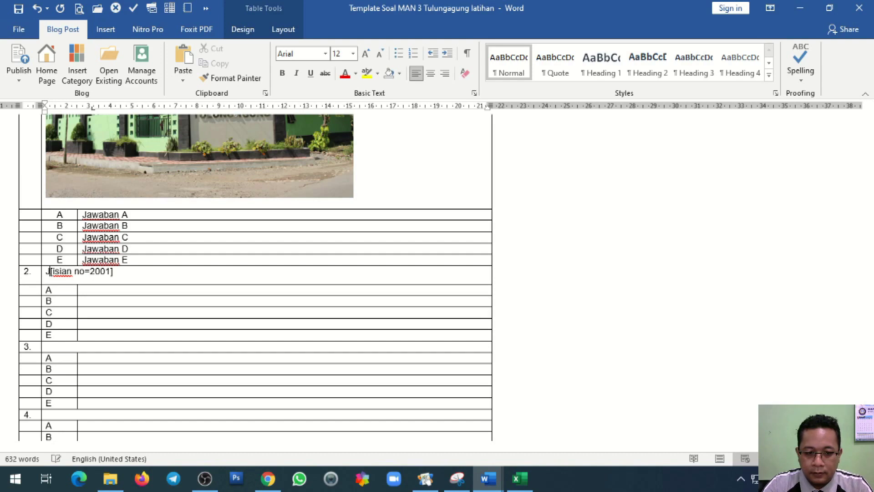
{"action": "type", "text": "Jelas"}
{"action": "type", "text": "kan Pengert"}
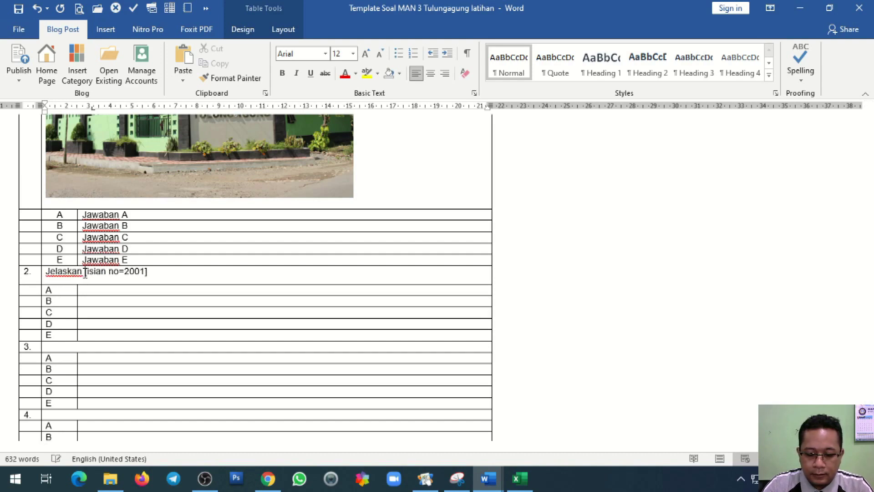
{"action": "type", "text": "ian"}
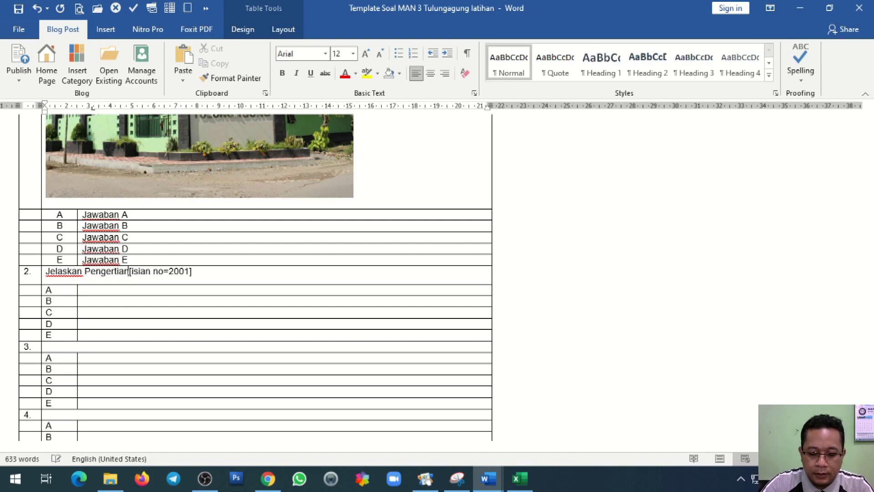
{"action": "type", "text": " dari W"}
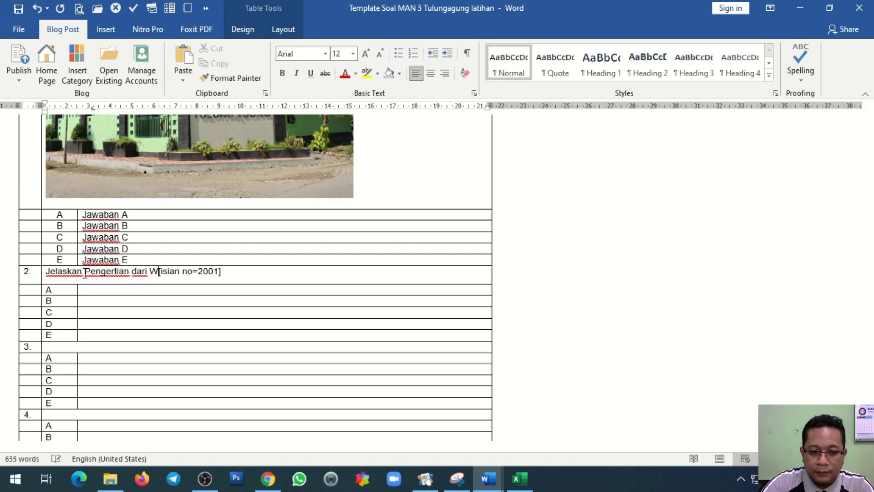
{"action": "type", "text": "uquf "}
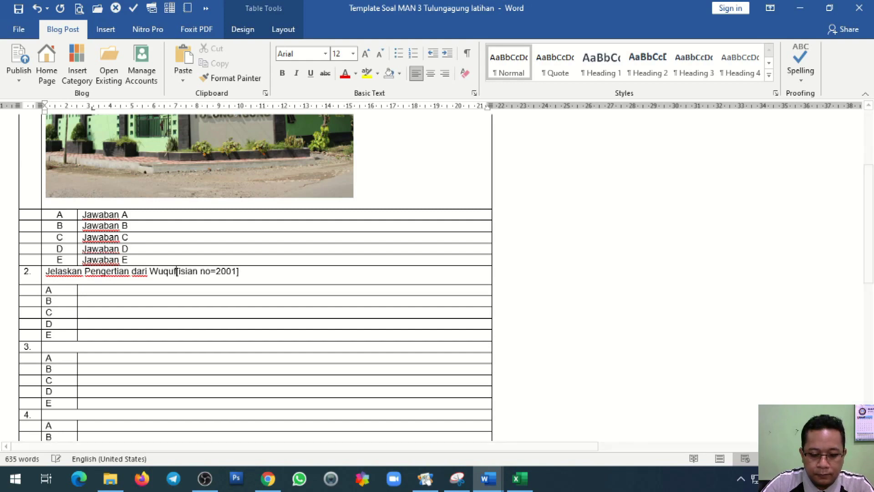
{"action": "type", "text": "!"}
{"action": "key", "text": "Return"}
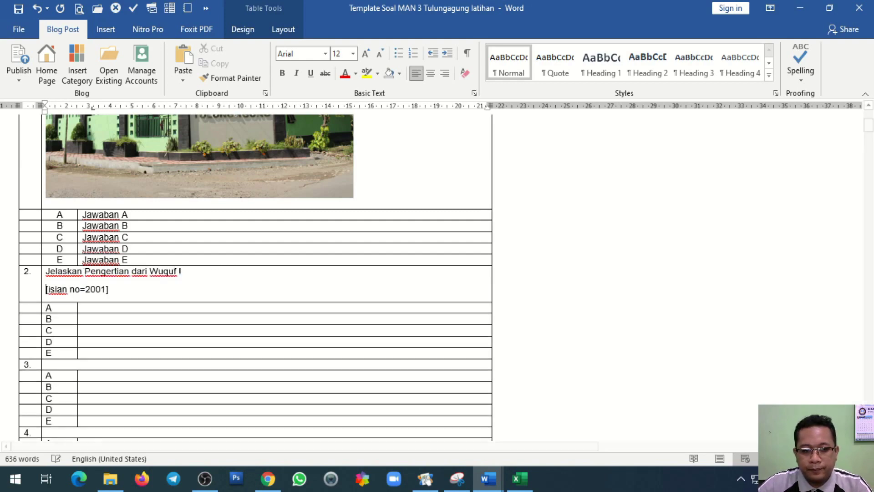
{"action": "left_click", "coordinate": [98, 308]}
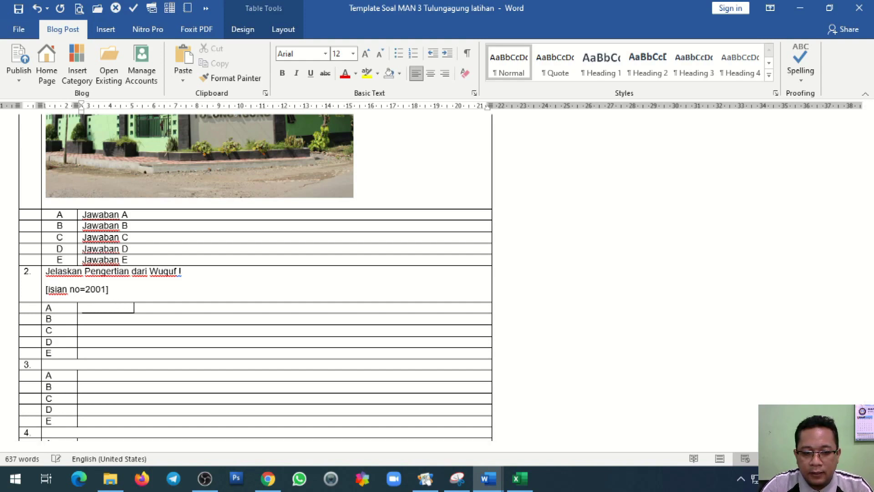
{"action": "type", "text": "a"}
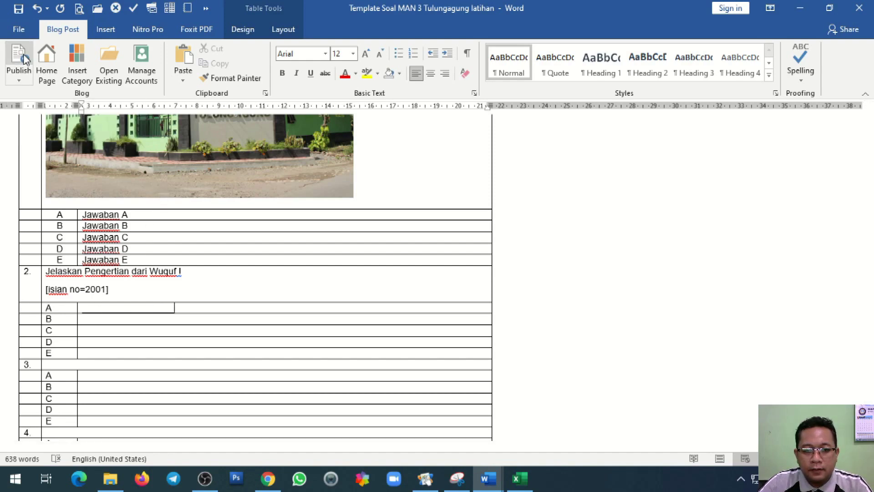
Step: Publish the Template Soal post, switch to Chrome, reload the student's test page and open question 2
{"action": "left_click", "coordinate": [22, 58]}
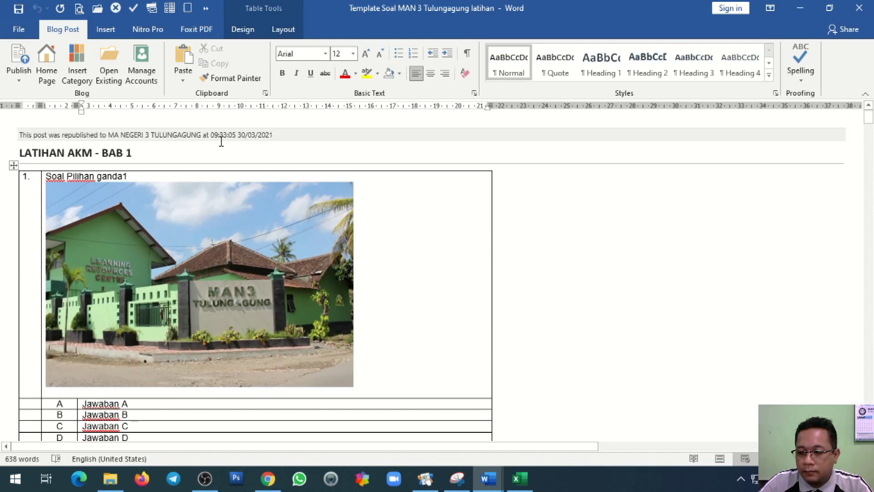
{"action": "left_click", "coordinate": [268, 479]}
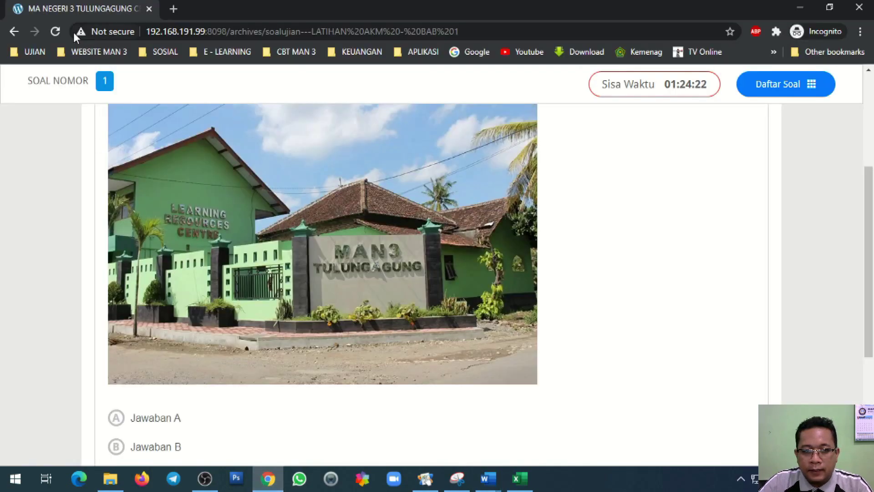
{"action": "left_click", "coordinate": [55, 31]}
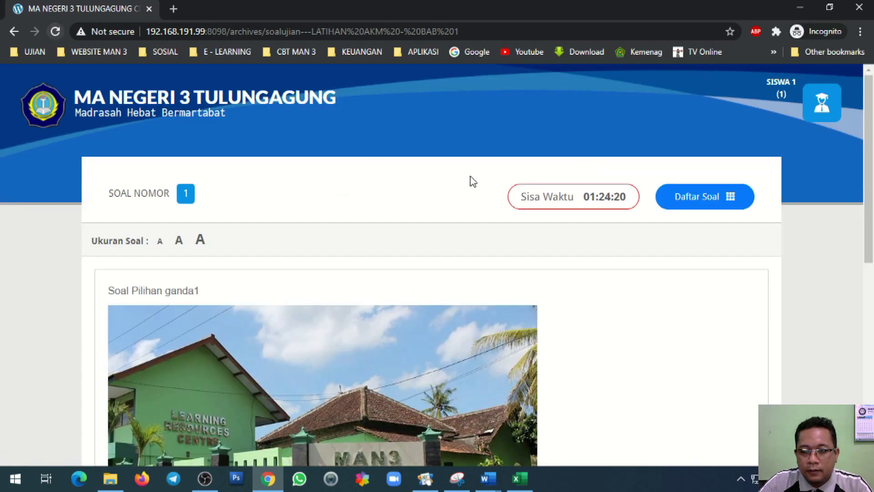
{"action": "left_click", "coordinate": [710, 197]}
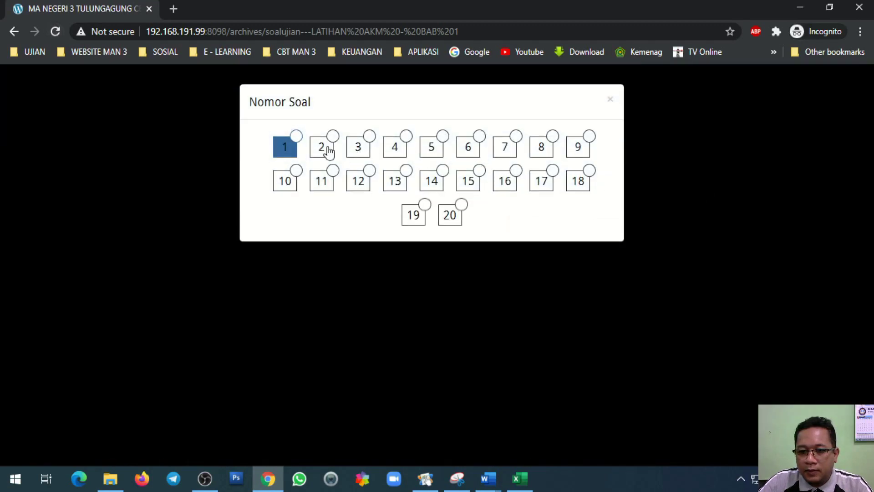
{"action": "left_click", "coordinate": [328, 150]}
{"action": "scroll", "coordinate": [208, 291], "scroll_direction": "down", "scroll_amount": 4}
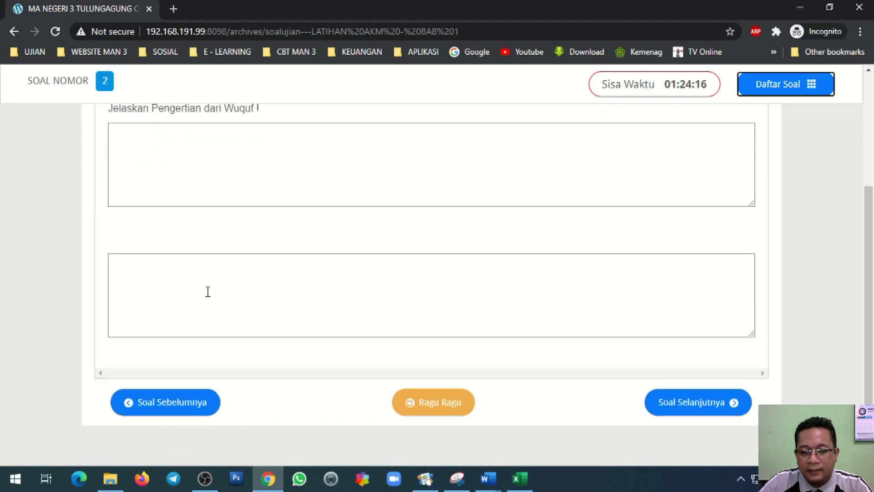
Step: Enter "Jawaban 2" in the answer box directly below the text of question 2
{"action": "left_click", "coordinate": [169, 156]}
{"action": "left_click", "coordinate": [137, 288]}
{"action": "left_click", "coordinate": [152, 147]}
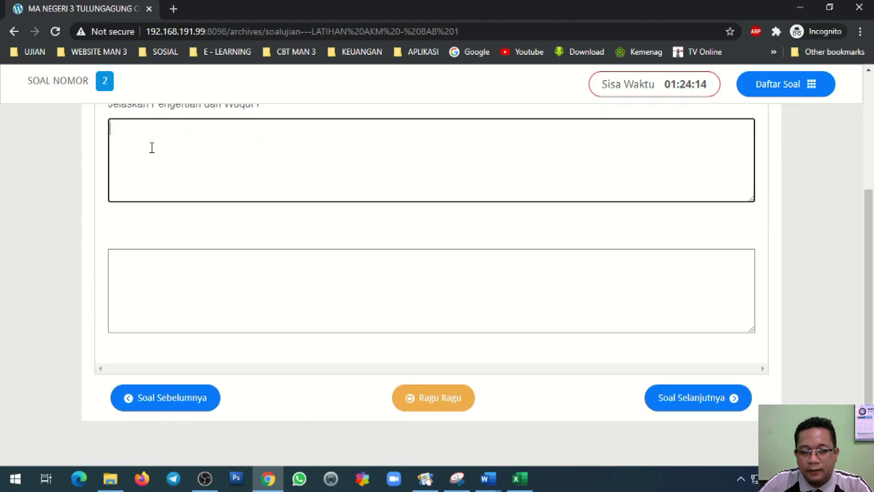
{"action": "scroll", "coordinate": [163, 193], "scroll_direction": "up", "scroll_amount": 2}
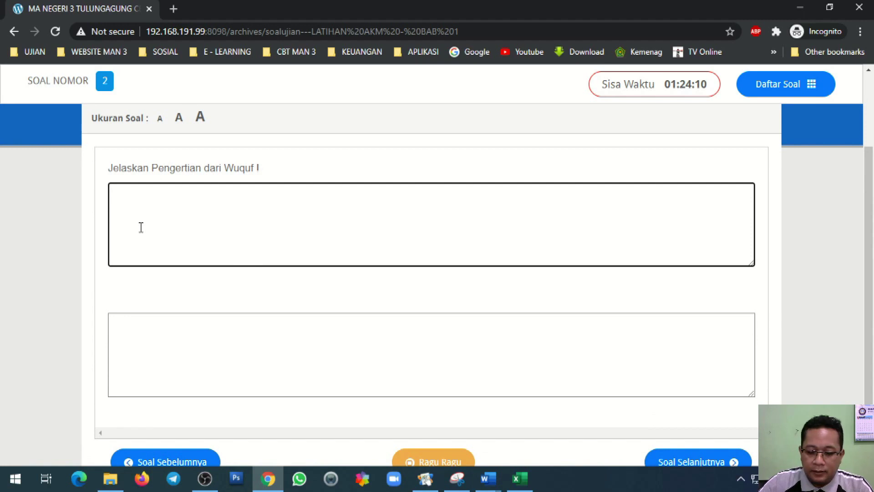
{"action": "type", "text": "Jawaban 2"}
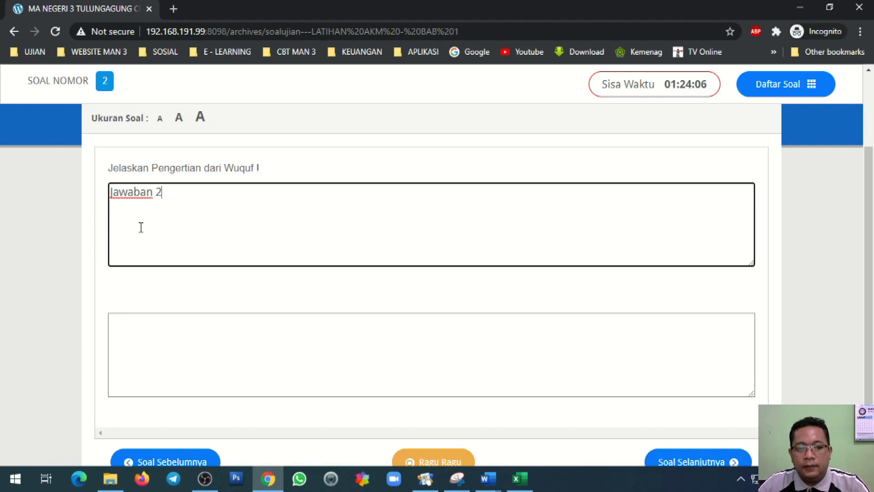
{"action": "scroll", "coordinate": [141, 227], "scroll_direction": "up", "scroll_amount": 2}
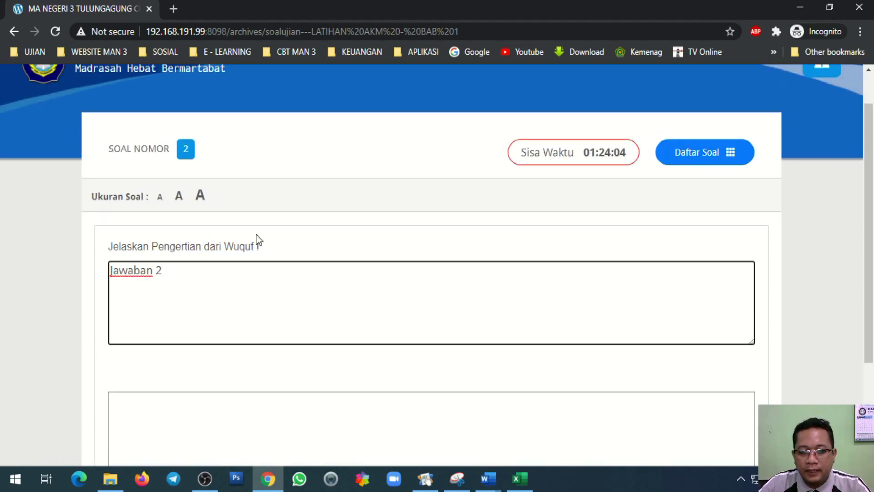
Step: Return to the Template Soal document in Word and go to the option A row of question 2
{"action": "left_click", "coordinate": [488, 478]}
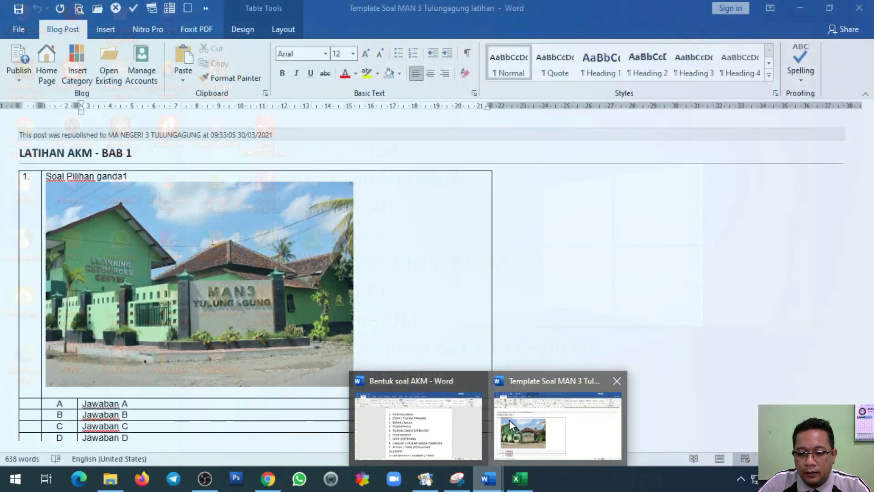
{"action": "left_click", "coordinate": [510, 425]}
{"action": "scroll", "coordinate": [179, 364], "scroll_direction": "down", "scroll_amount": 3}
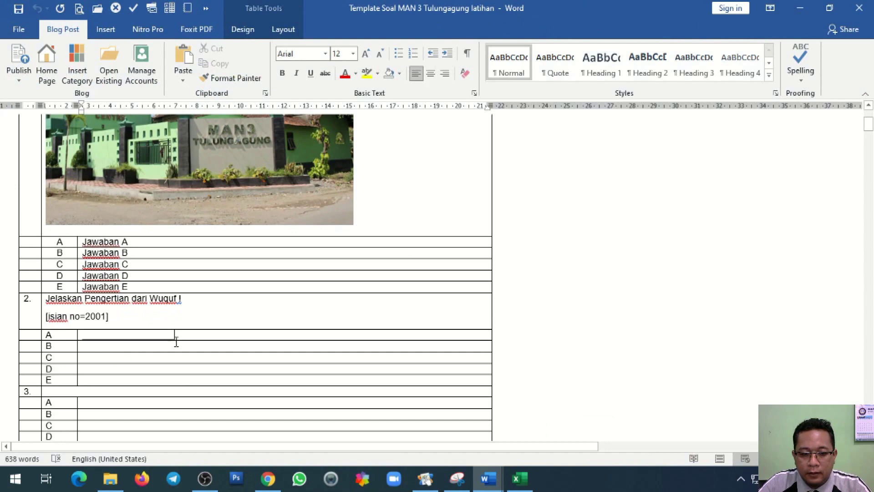
{"action": "left_click_drag", "start_coordinate": [182, 338], "coordinate": [84, 334]}
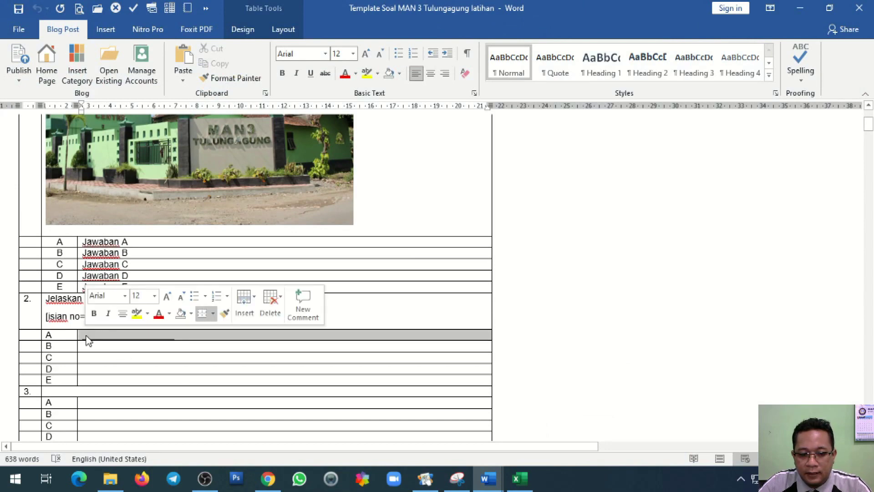
{"action": "key", "text": "BackSpace"}
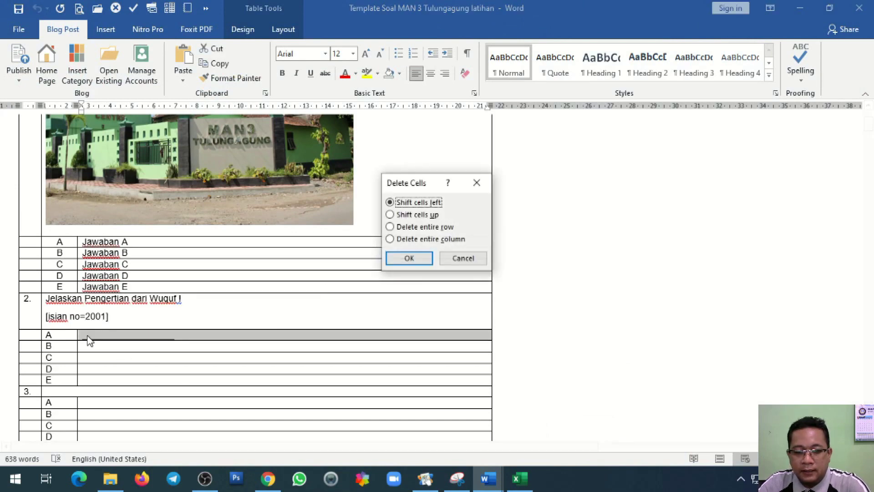
{"action": "left_click", "coordinate": [462, 258]}
Step: Delete the blank answer line from the option A row of question 2, leaving the row empty
{"action": "left_click", "coordinate": [186, 335]}
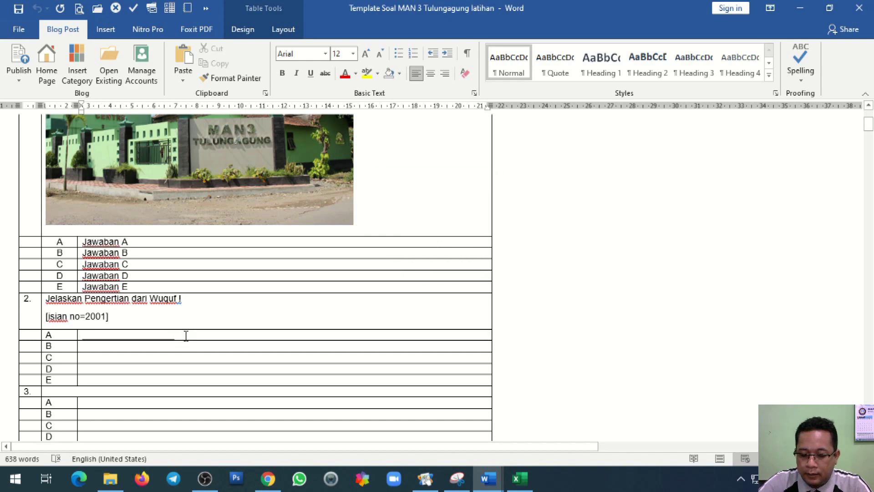
{"action": "key", "text": "BackSpace"}
{"action": "key", "text": "BackSpace"}
{"action": "key", "text": "BackSpace"}
{"action": "key", "text": "BackSpace"}
{"action": "key", "text": "BackSpace"}
{"action": "key", "text": "BackSpace"}
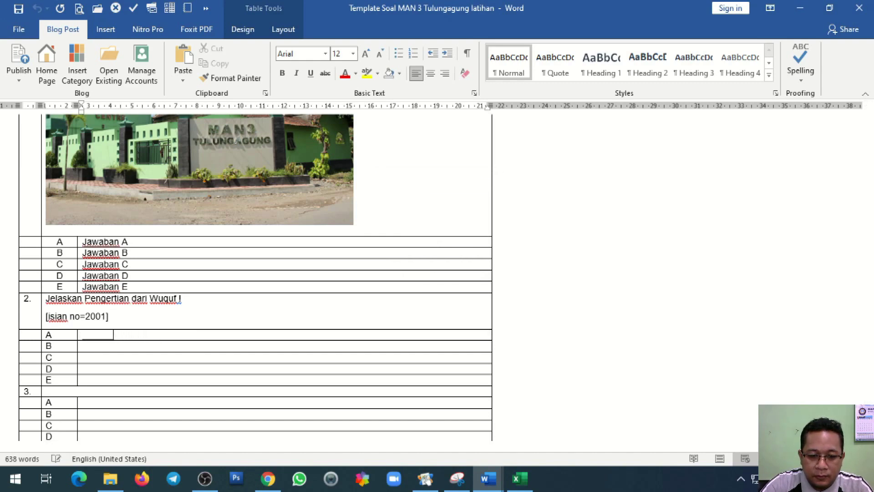
{"action": "key", "text": "BackSpace"}
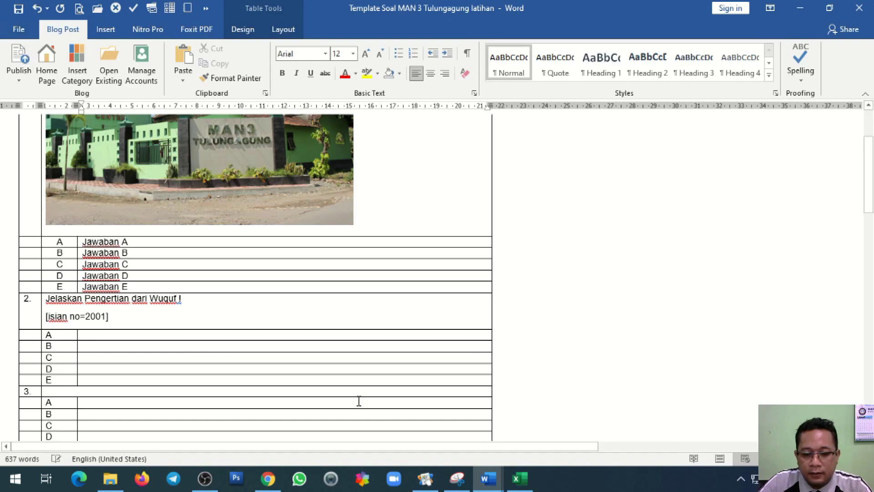
Step: Switch to Chrome, reload the student's test page, and check the answer box of question 2
{"action": "left_click", "coordinate": [283, 476]}
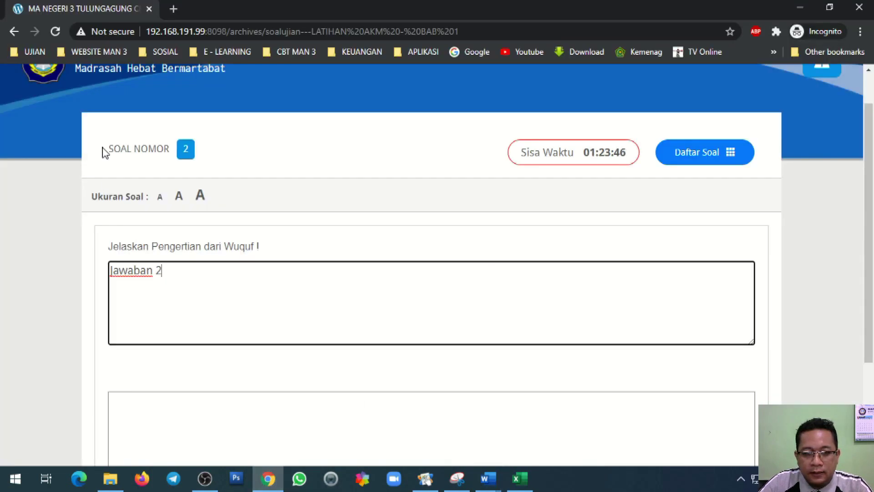
{"action": "left_click", "coordinate": [55, 31]}
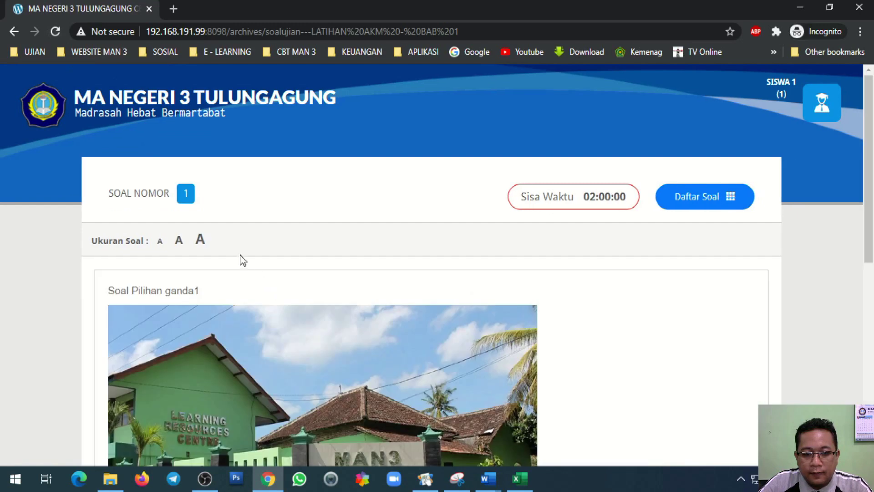
{"action": "left_click", "coordinate": [706, 206]}
{"action": "left_click", "coordinate": [321, 149]}
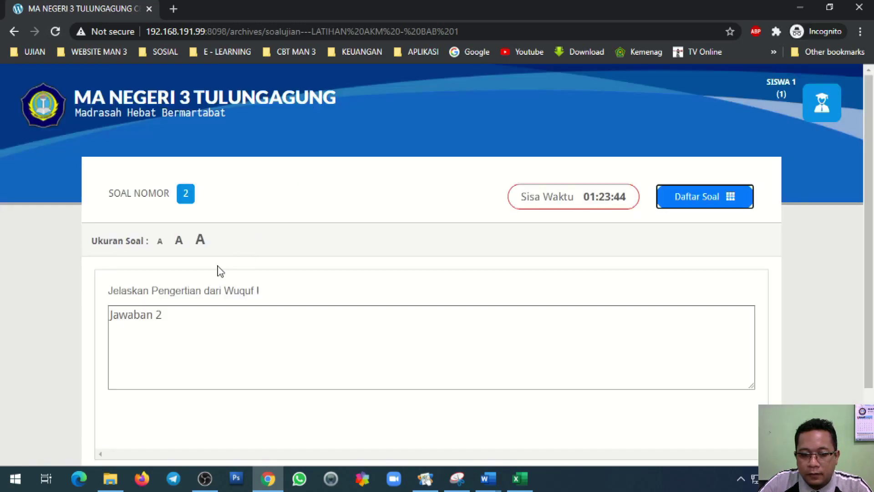
{"action": "left_click", "coordinate": [182, 317]}
{"action": "scroll", "coordinate": [103, 339], "scroll_direction": "down", "scroll_amount": 2}
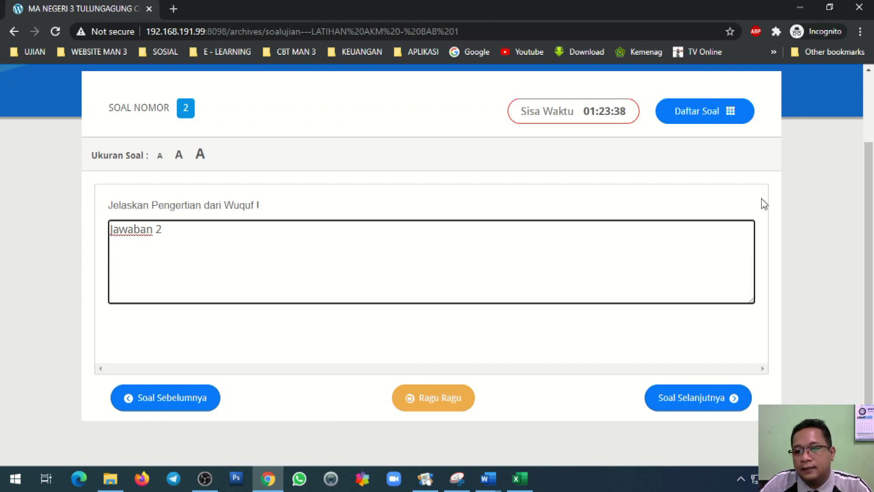
Step: In Word's Bentuk soal AKM document, colour the list items PILIHAN GANDA, ESSAY / PILIHAN PANJANG and BENAR / SALAH red, and minimize the document
{"action": "mouse_move", "coordinate": [486, 488]}
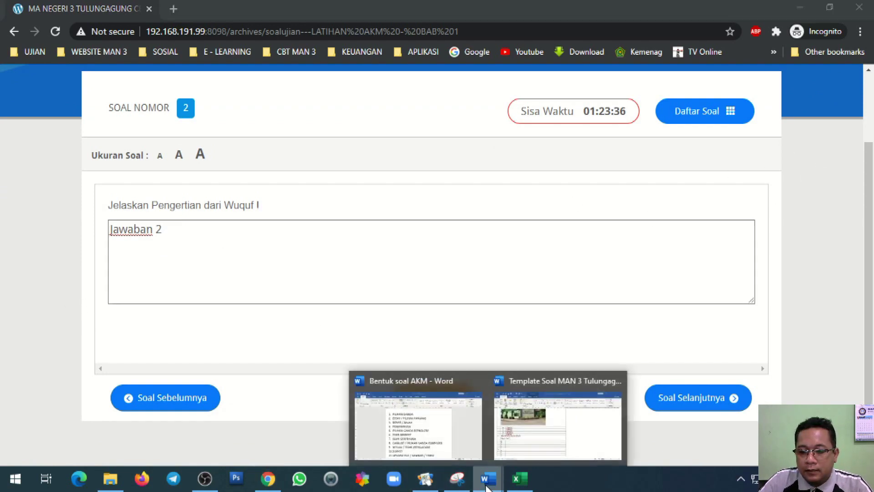
{"action": "left_click", "coordinate": [446, 433]}
{"action": "left_click_drag", "start_coordinate": [260, 150], "coordinate": [518, 177]}
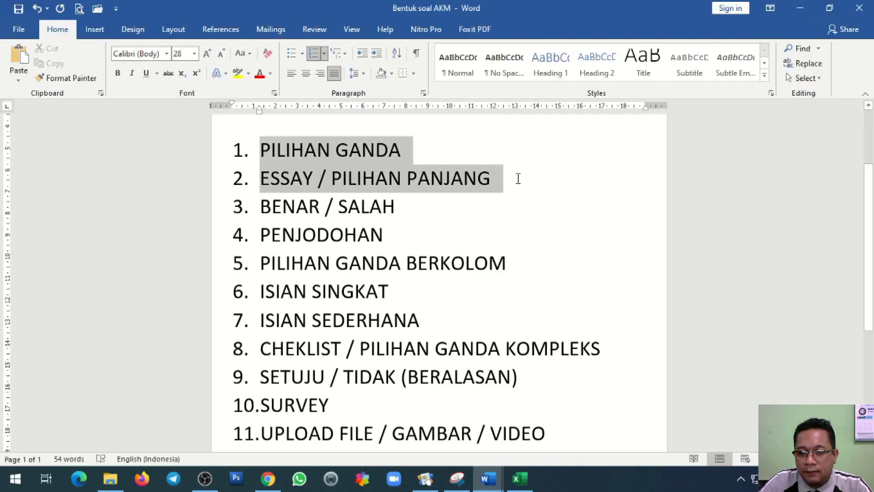
{"action": "left_click", "coordinate": [260, 73]}
{"action": "left_click", "coordinate": [496, 189]}
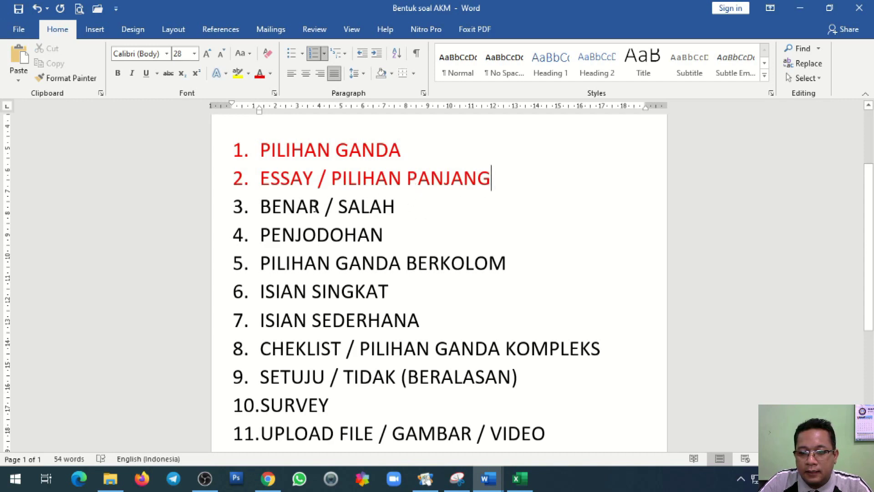
{"action": "left_click_drag", "start_coordinate": [263, 206], "coordinate": [408, 207]}
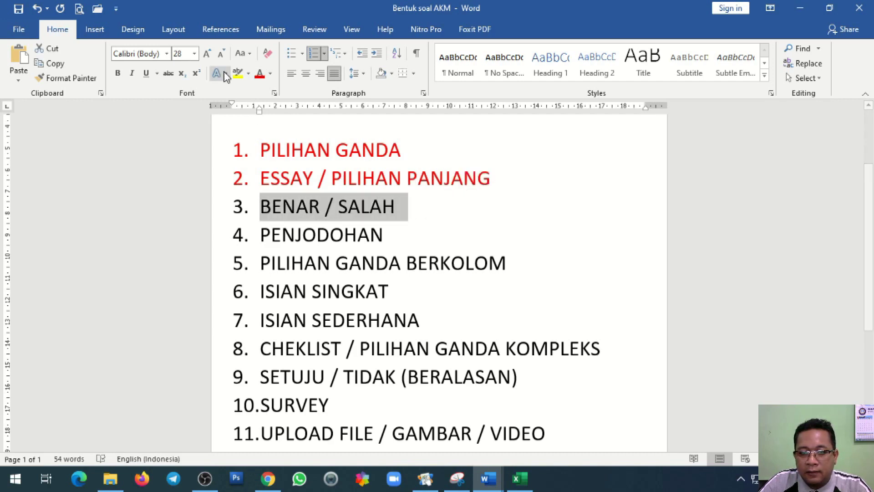
{"action": "left_click", "coordinate": [259, 73]}
{"action": "left_click", "coordinate": [800, 8]}
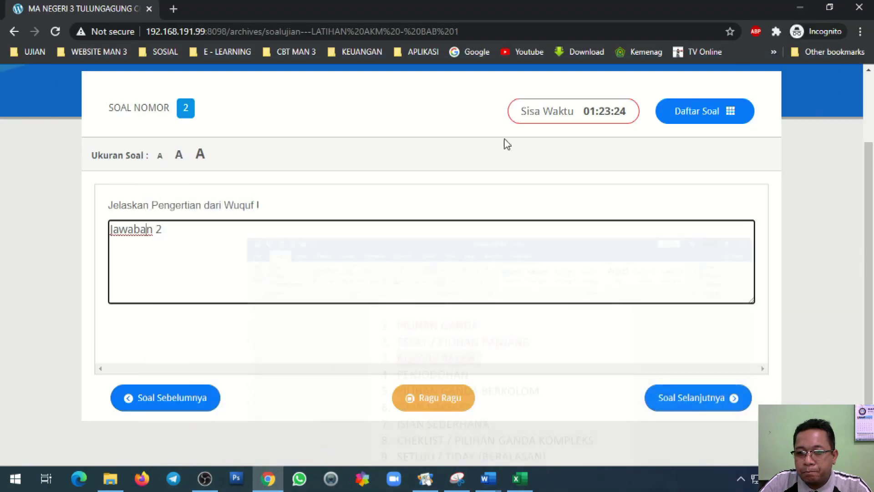
Step: Switch to the Template Soal document in Word and add a blank line in the question 3 cell
{"action": "mouse_move", "coordinate": [488, 478]}
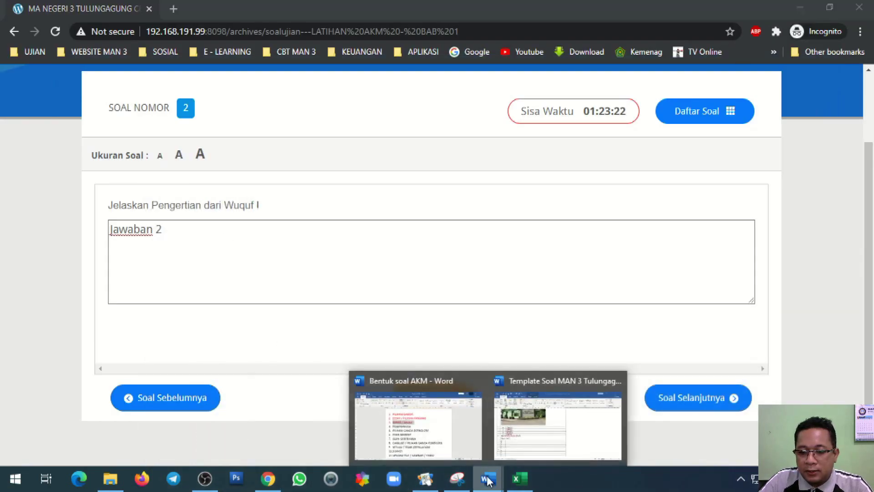
{"action": "left_click", "coordinate": [542, 427]}
{"action": "scroll", "coordinate": [84, 278], "scroll_direction": "down", "scroll_amount": 5}
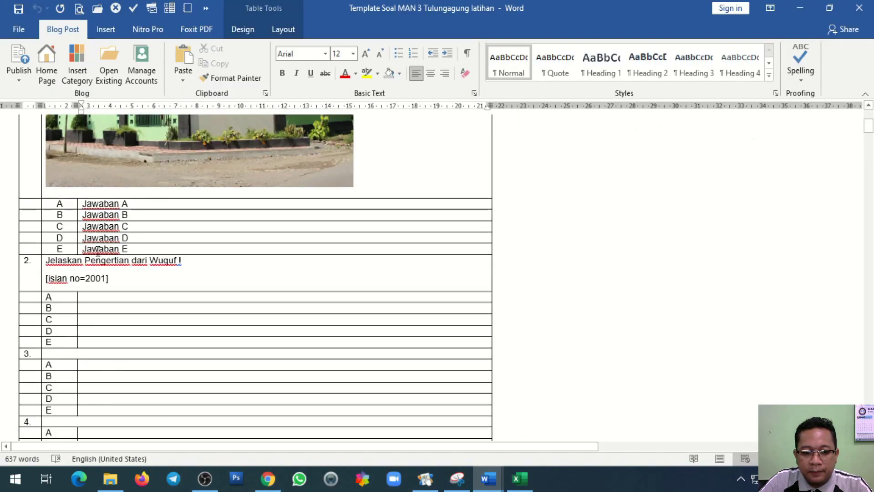
{"action": "left_click", "coordinate": [69, 284]}
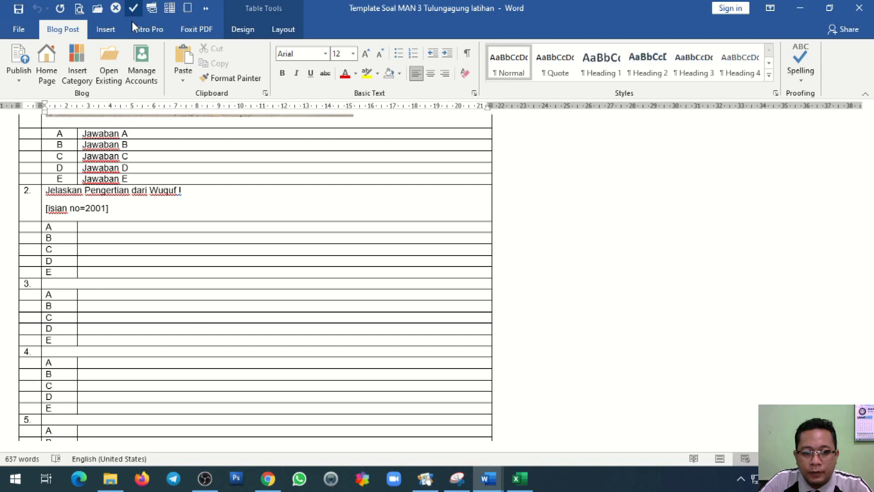
{"action": "key", "text": "Return"}
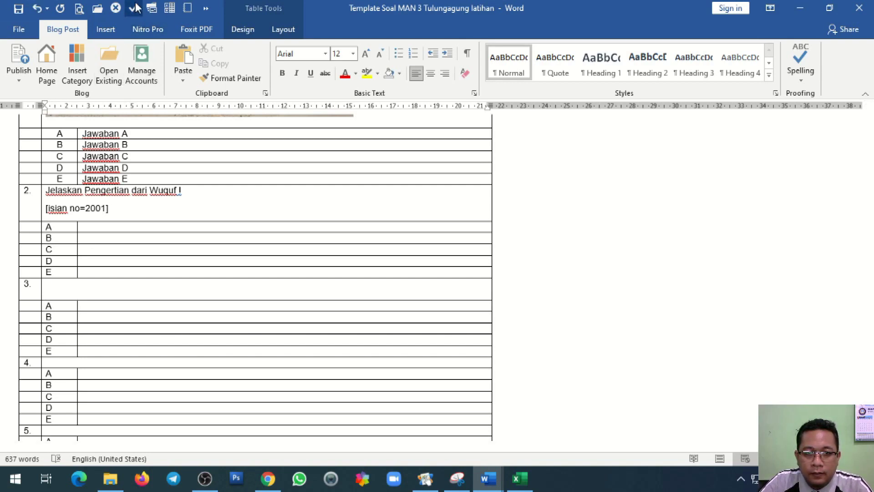
Step: Insert a true/false statement table in question 3, with No Soal 3 and Jumlah Pernyataan 3
{"action": "left_click", "coordinate": [116, 9]}
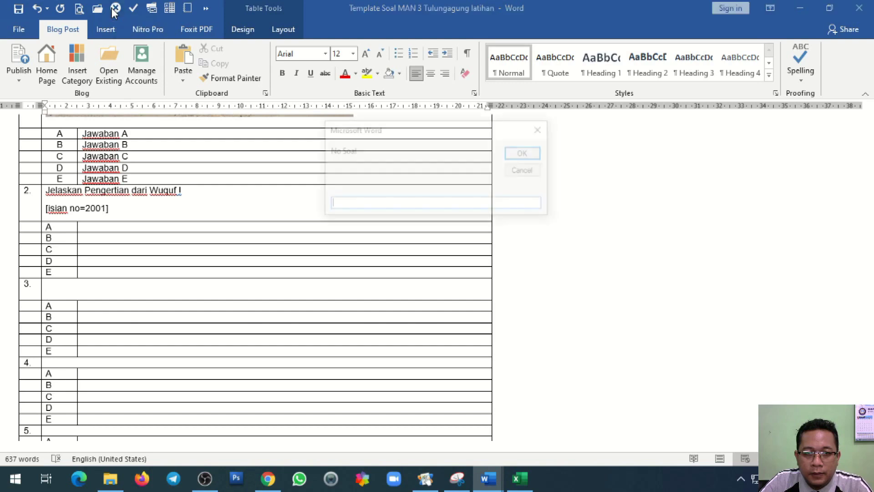
{"action": "type", "text": "3"}
{"action": "left_click", "coordinate": [525, 154]}
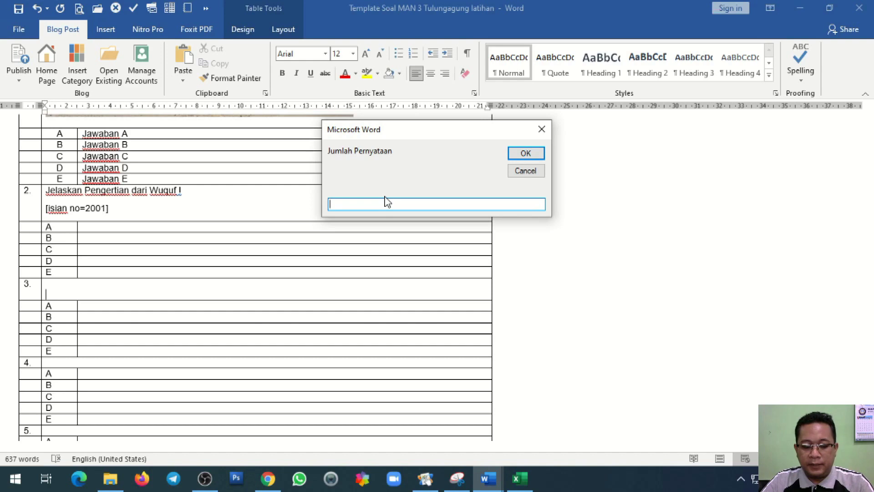
{"action": "type", "text": "3"}
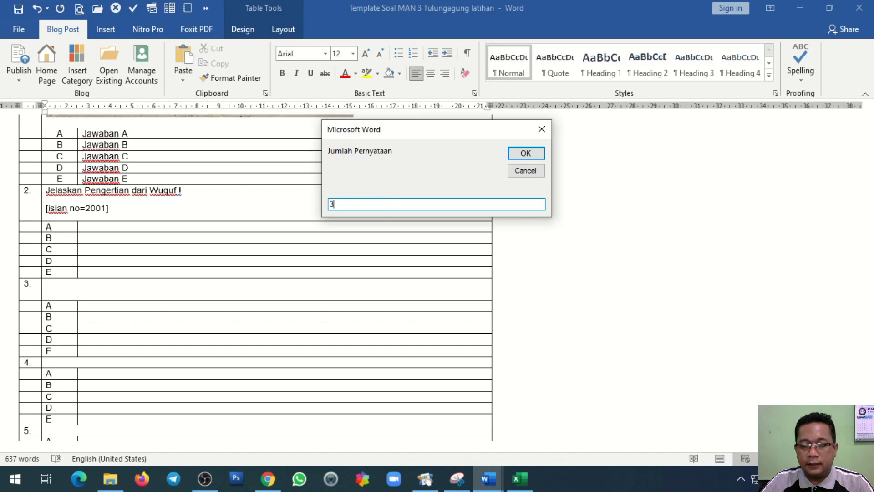
{"action": "left_click", "coordinate": [540, 156]}
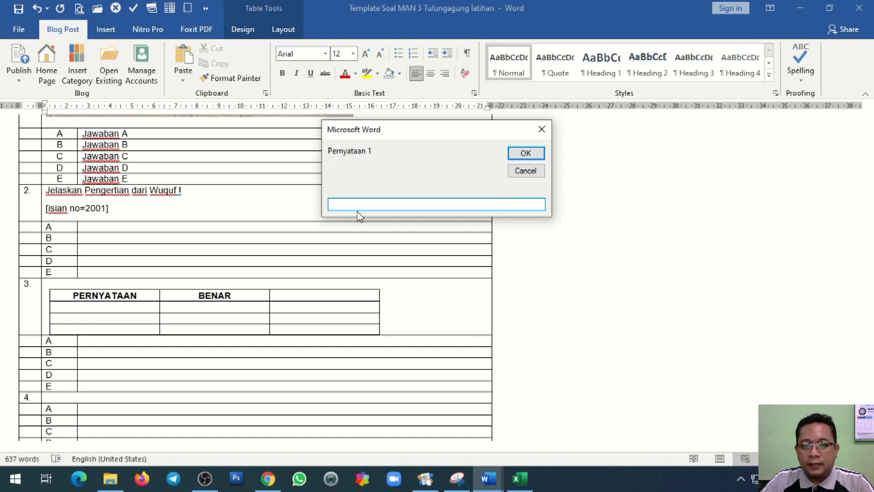
Step: Enter the three statements of question 3: "Jambu Berwarna Hijau", "Roda berbentuk bulat" and "papan tulis bentuknya bulat"
{"action": "type", "text": "Jambu"}
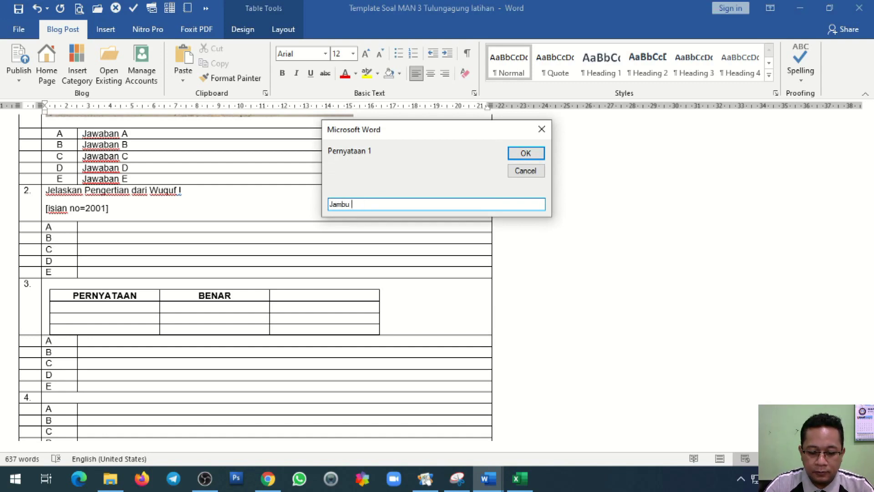
{"action": "type", "text": " Berwarna Hijau"}
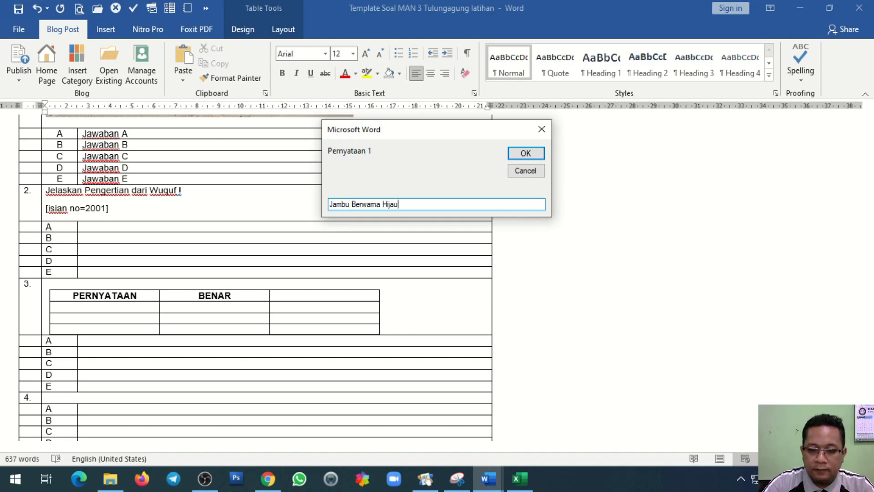
{"action": "key", "text": "Return"}
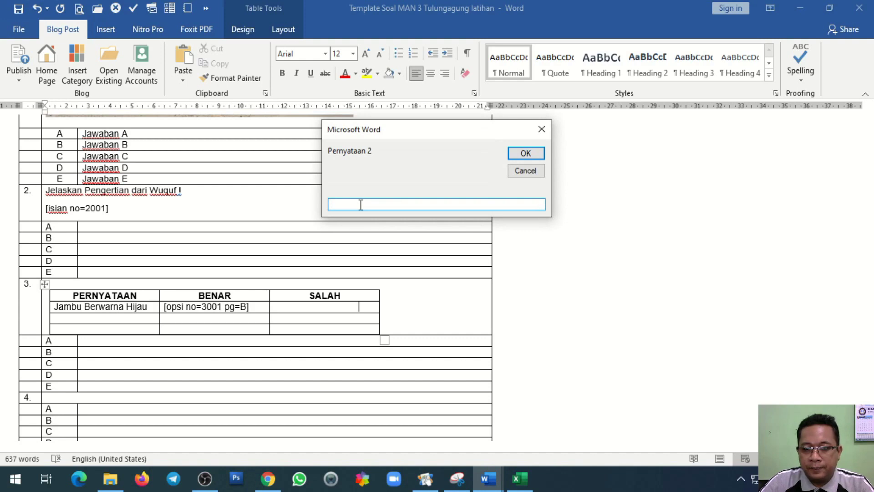
{"action": "type", "text": "R"}
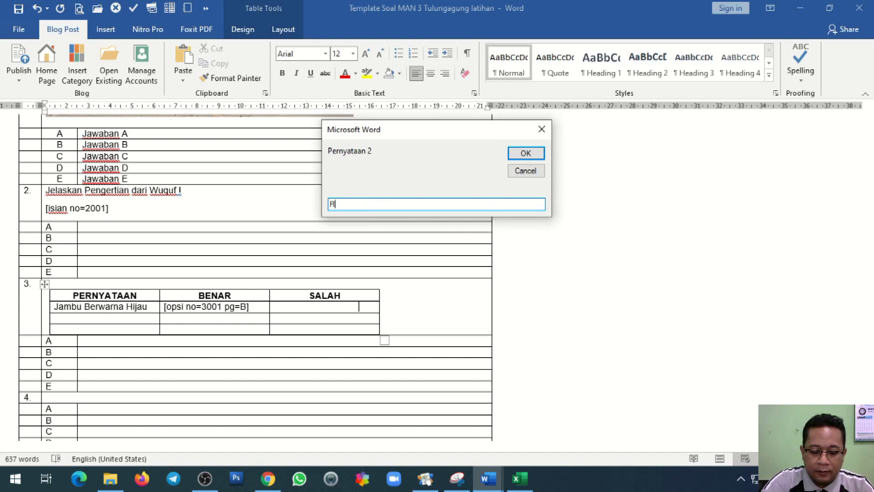
{"action": "type", "text": "oda berbentuk bulat"}
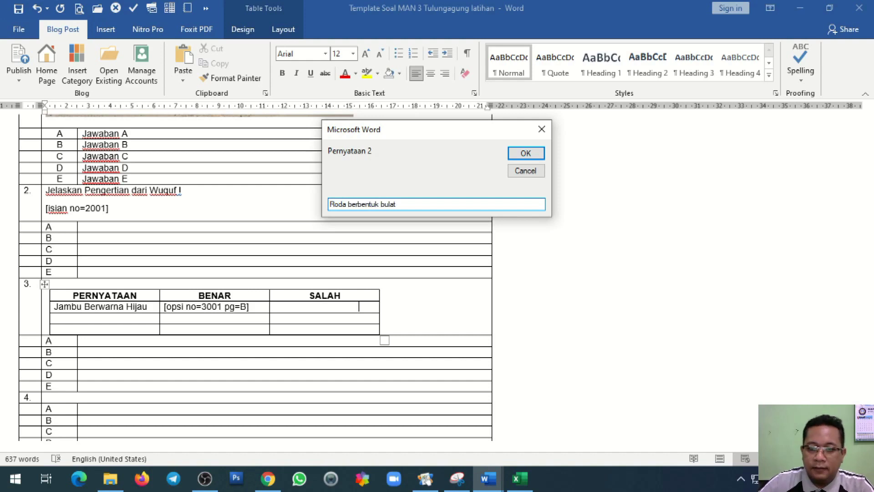
{"action": "key", "text": "Return"}
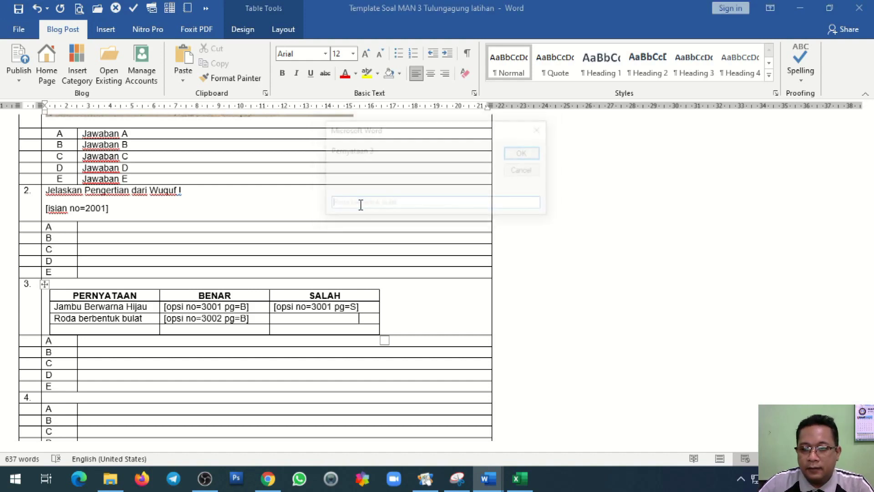
{"action": "type", "text": "papan tulis bentuknya bulat"}
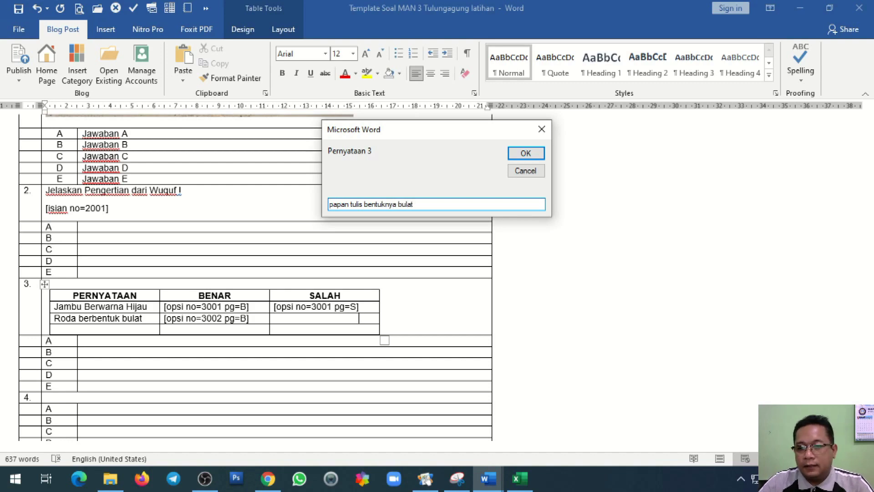
{"action": "key", "text": "Return"}
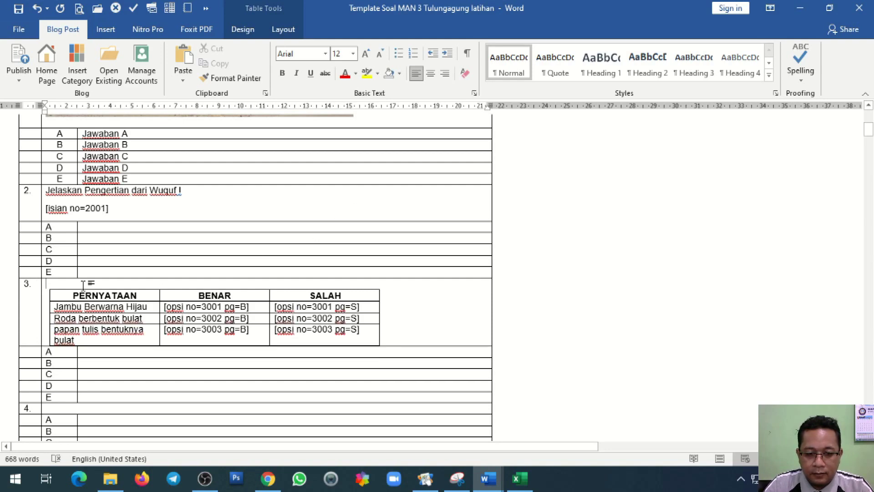
Step: Write "Betul atau salah pernyataan dibawah ini!!!" above the question 3 table and publish the document
{"action": "type", "text": "B"}
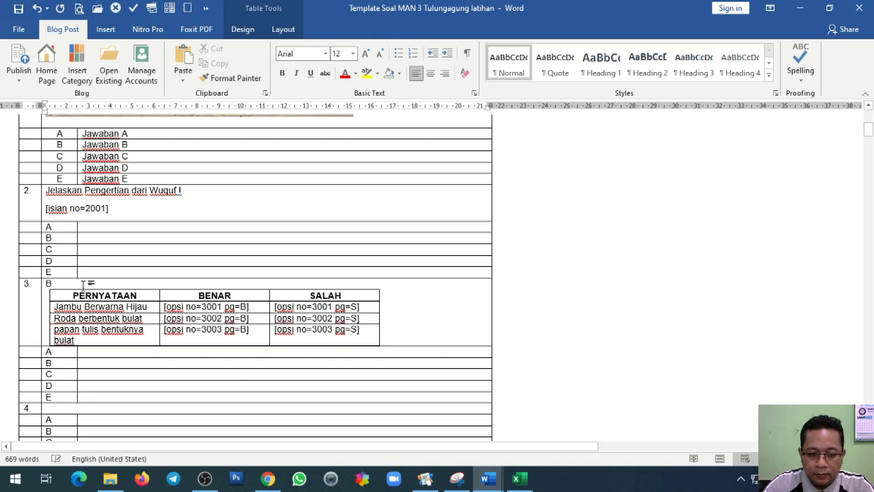
{"action": "type", "text": "etul apak"}
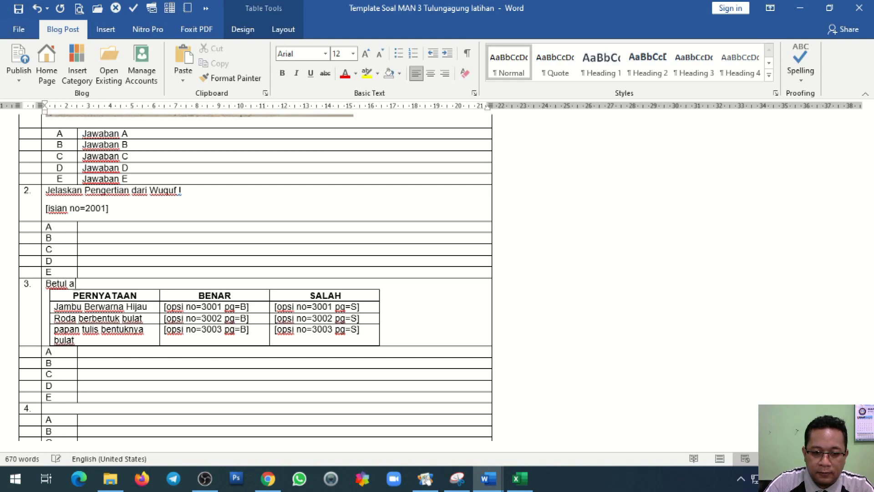
{"action": "key", "text": "BackSpace"}
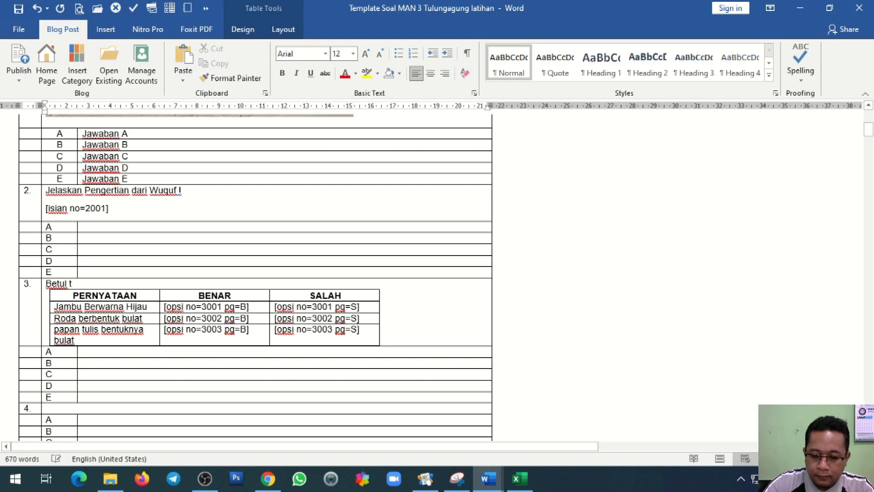
{"action": "type", "text": "atau salah"}
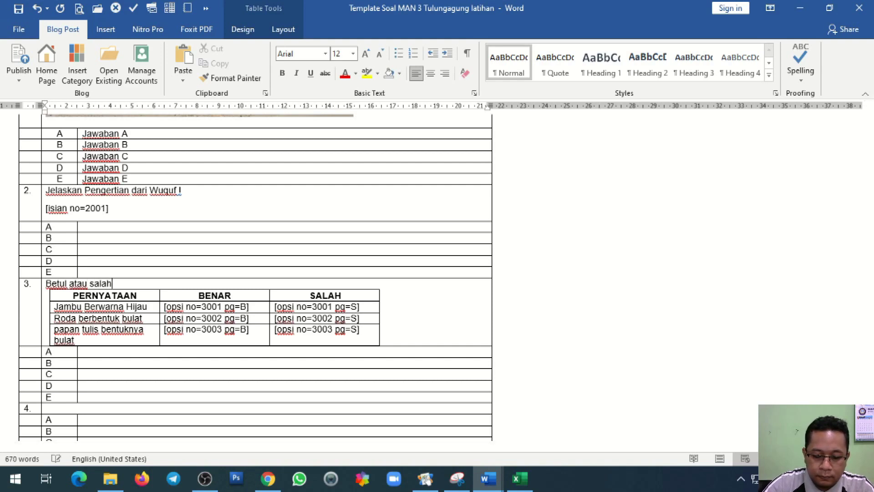
{"action": "type", "text": " pernyataa"}
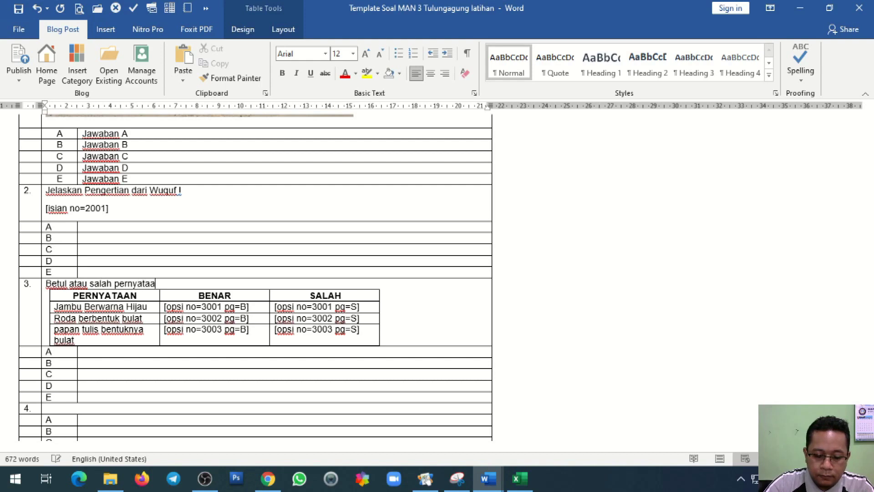
{"action": "type", "text": "n dibawah ("}
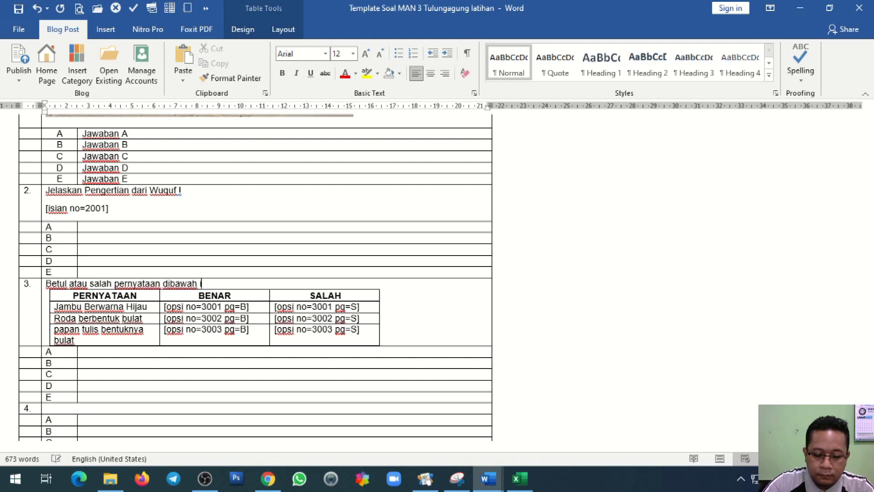
{"action": "key", "text": "BackSpace"}
{"action": "type", "text": "ini!!!"}
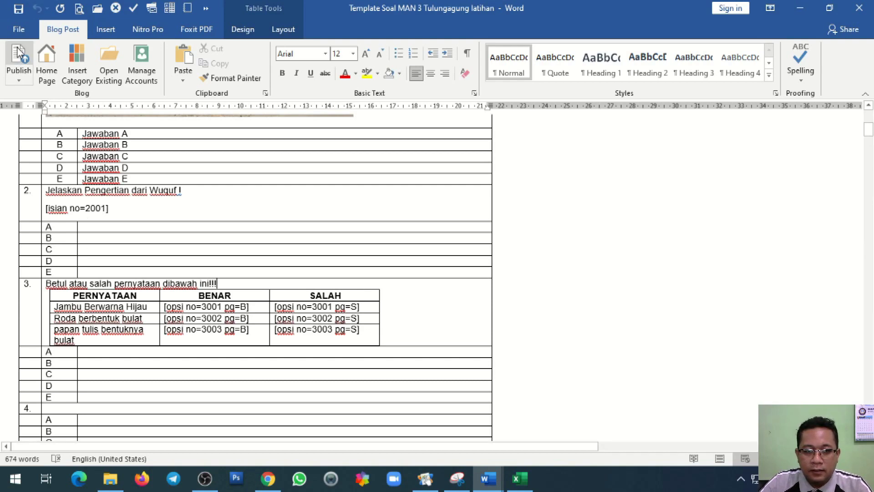
Step: Switch to Chrome, reload the student's test page, and check questions 2 and 3
{"action": "left_click", "coordinate": [267, 478]}
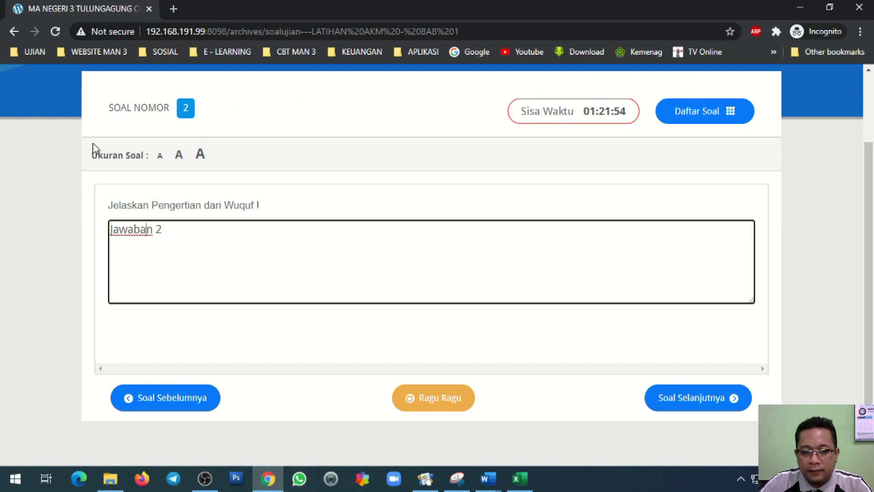
{"action": "left_click", "coordinate": [56, 32]}
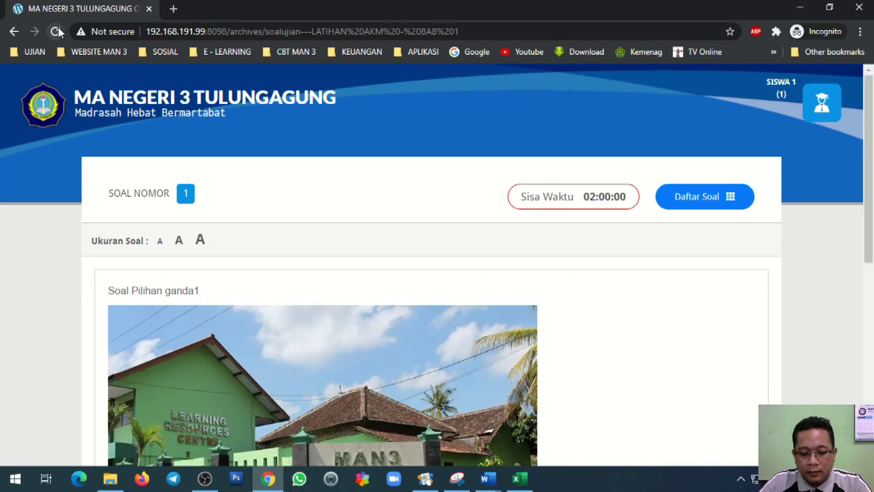
{"action": "key", "text": "alt+Tab"}
{"action": "key", "text": "alt+Tab"}
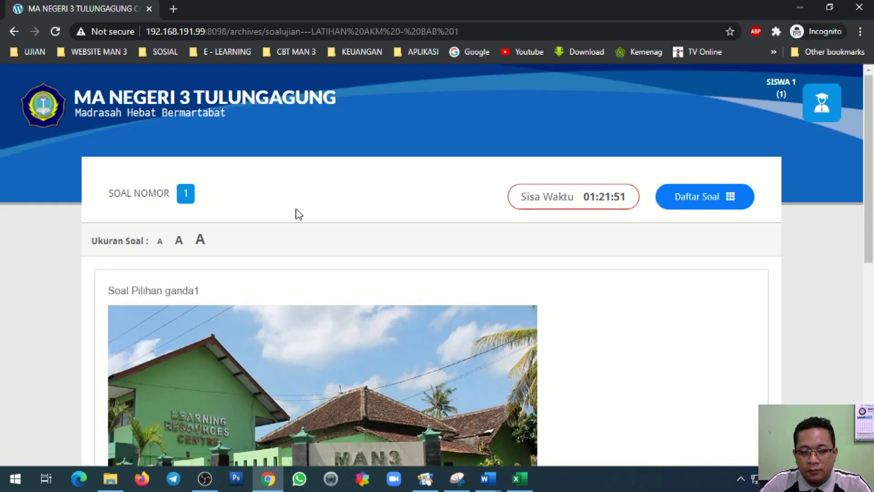
{"action": "left_click", "coordinate": [677, 194]}
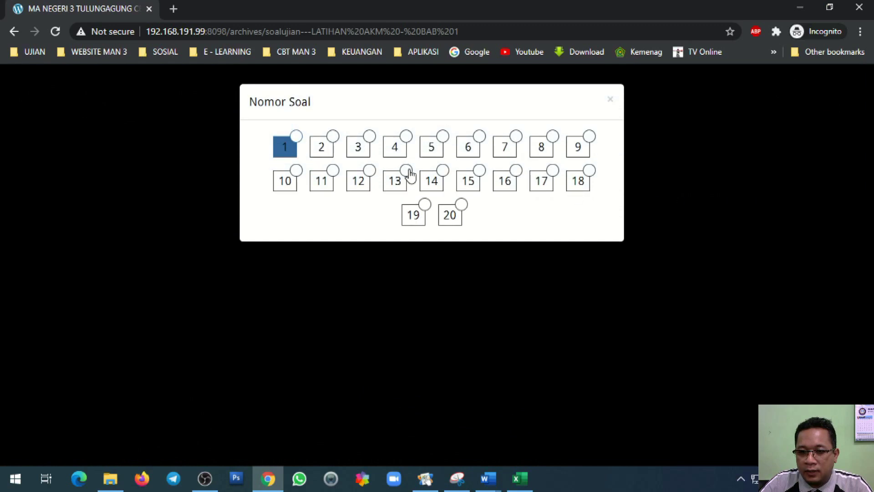
{"action": "left_click", "coordinate": [322, 148]}
{"action": "scroll", "coordinate": [273, 301], "scroll_direction": "down", "scroll_amount": 2}
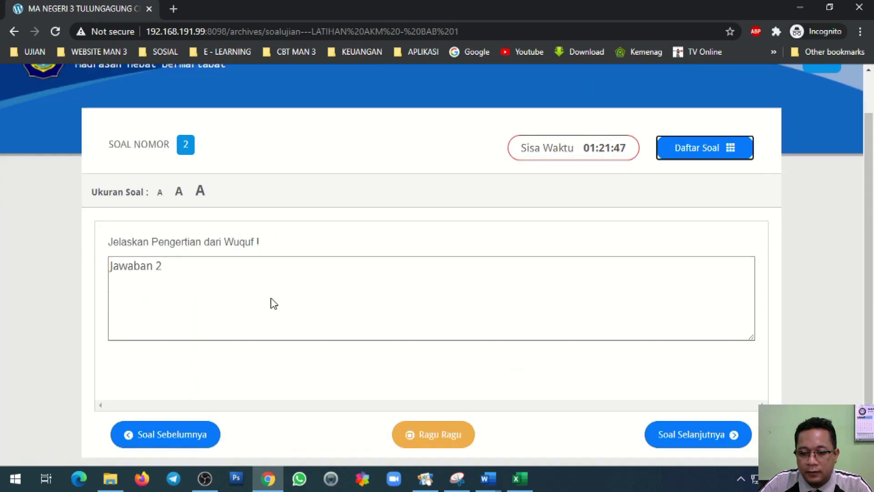
{"action": "scroll", "coordinate": [271, 296], "scroll_direction": "up", "scroll_amount": 2}
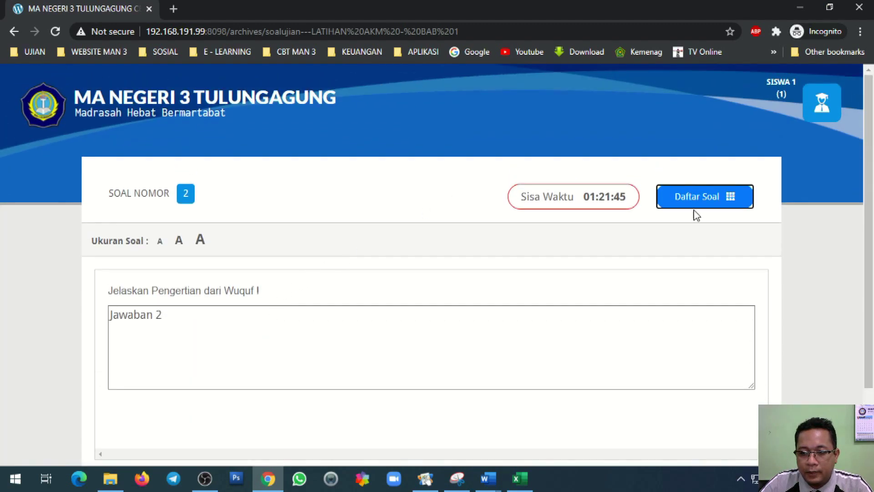
{"action": "left_click", "coordinate": [711, 198]}
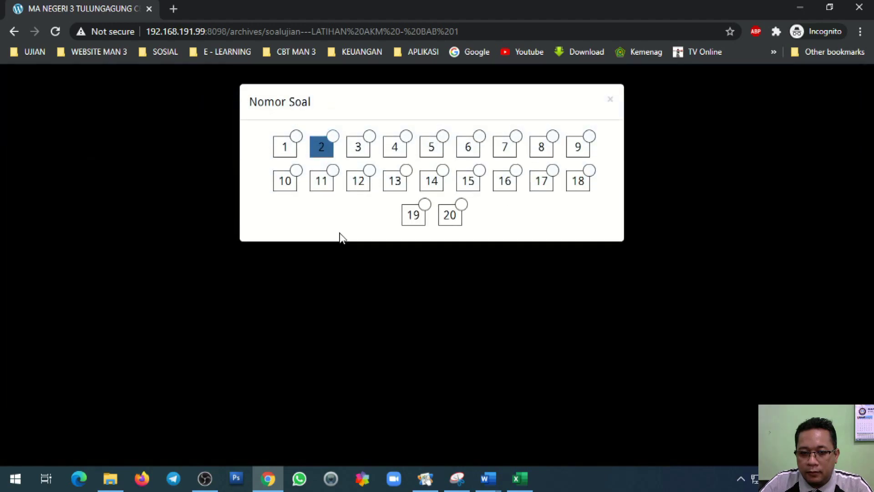
{"action": "left_click", "coordinate": [357, 148]}
{"action": "scroll", "coordinate": [304, 245], "scroll_direction": "down", "scroll_amount": 2}
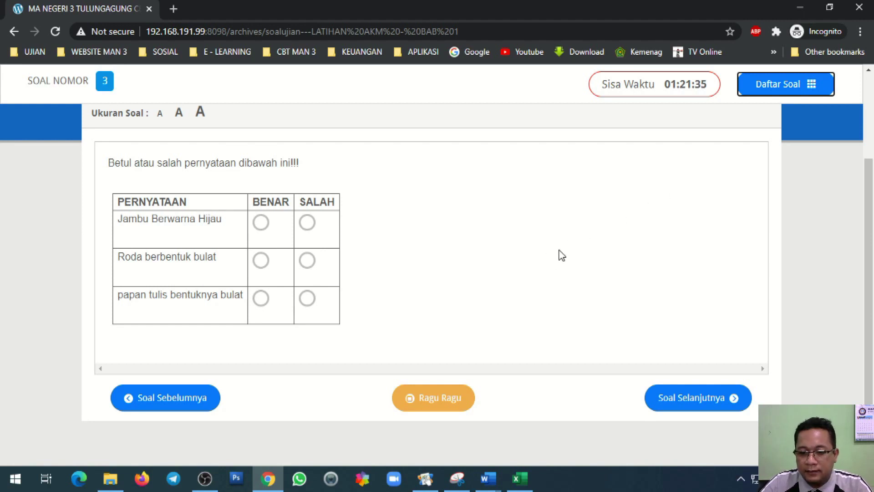
Step: Switch to the Template Soal document in Word and enter "Klik Untuk Simpan Jawaban" as option A of question 2
{"action": "left_click", "coordinate": [496, 476]}
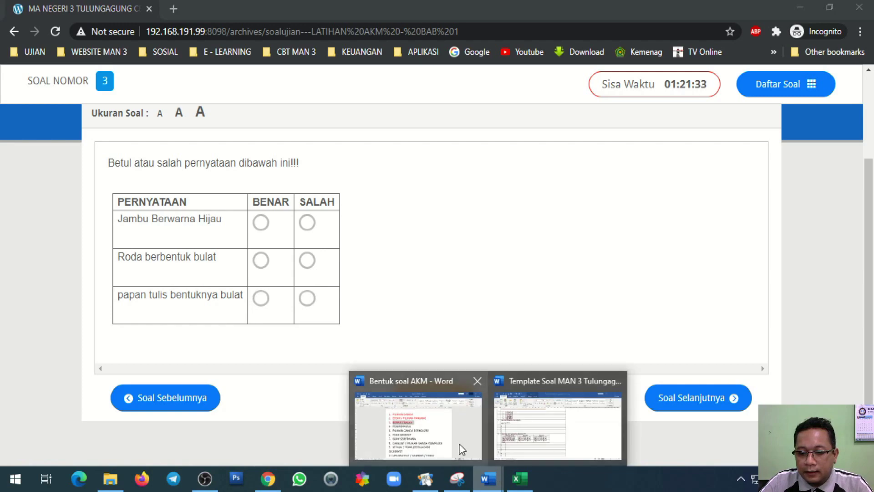
{"action": "left_click", "coordinate": [504, 424]}
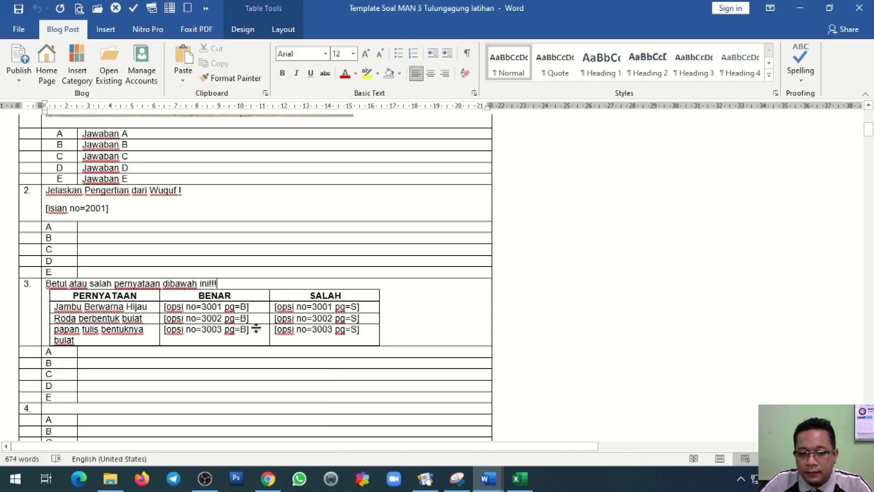
{"action": "left_click", "coordinate": [160, 228]}
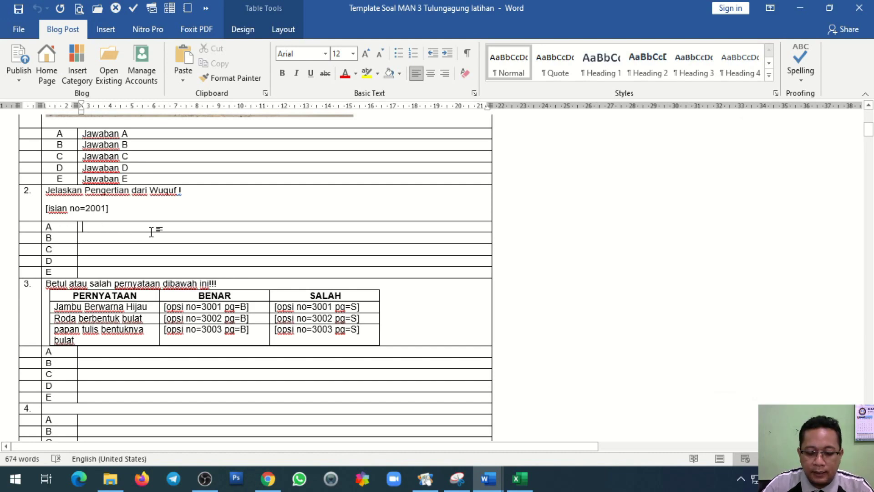
{"action": "type", "text": "Klik "}
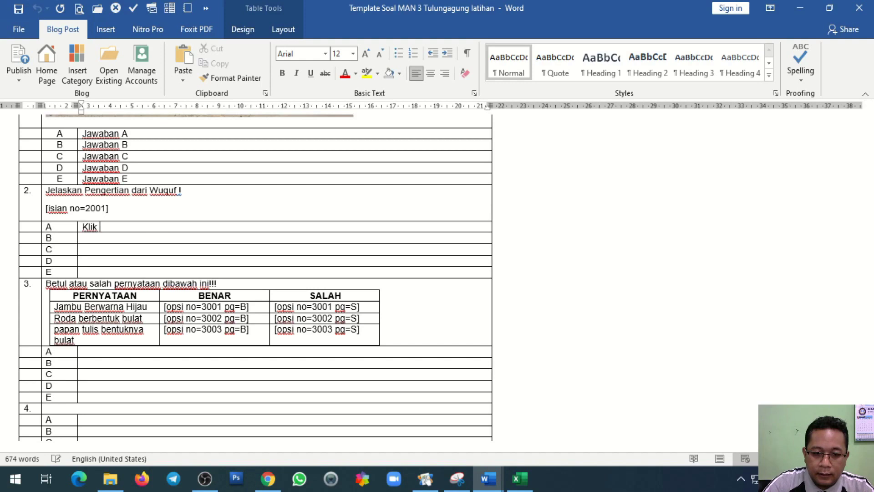
{"action": "type", "text": "UntukmS"}
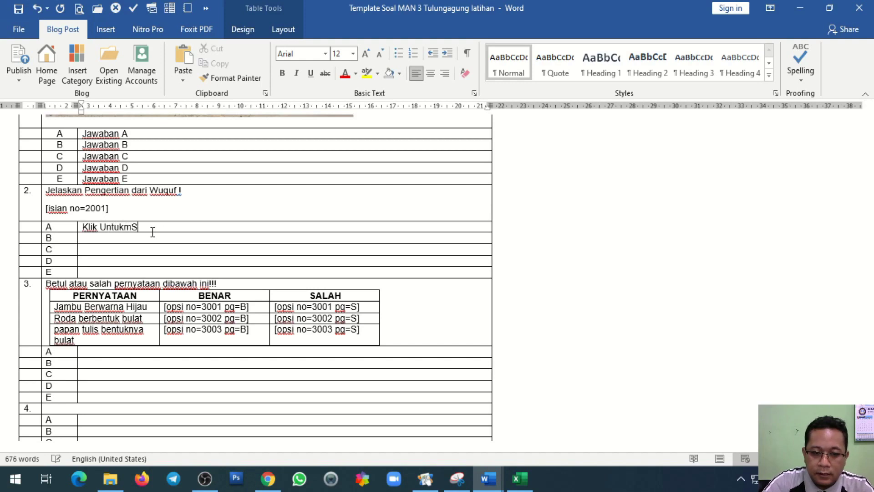
{"action": "key", "text": "BackSpace"}
{"action": "key", "text": "BackSpace"}
{"action": "key", "text": "BackSpace"}
{"action": "type", "text": "k"}
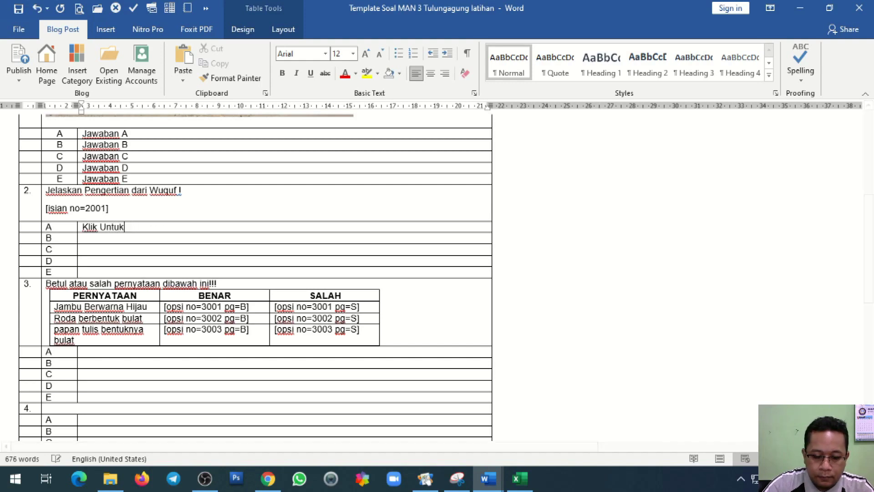
{"action": "type", "text": " Simpan J"}
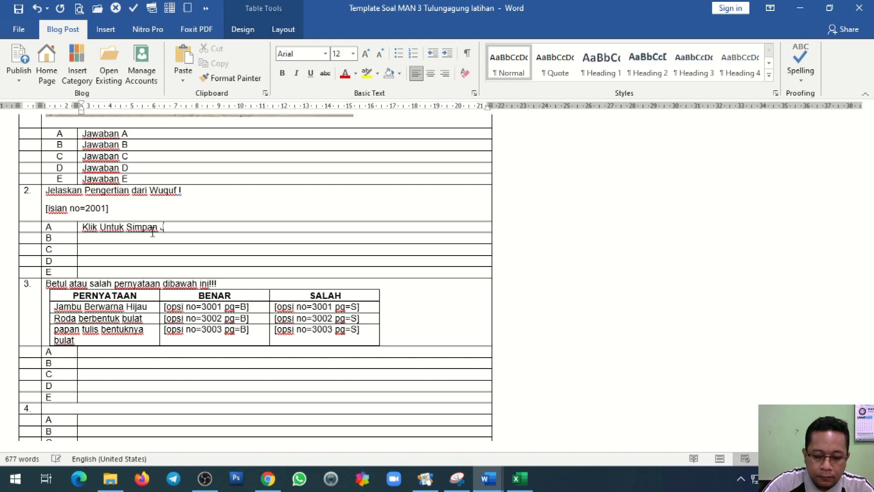
{"action": "type", "text": "awaban"}
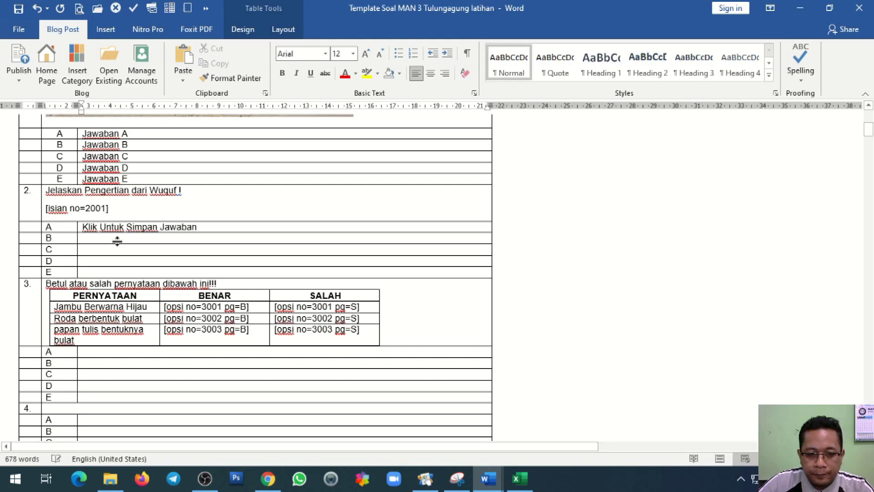
Step: Copy question 2's option A text into option A of question 3 and publish the document
{"action": "triple_click", "coordinate": [85, 226]}
{"action": "key", "text": "ctrl+c"}
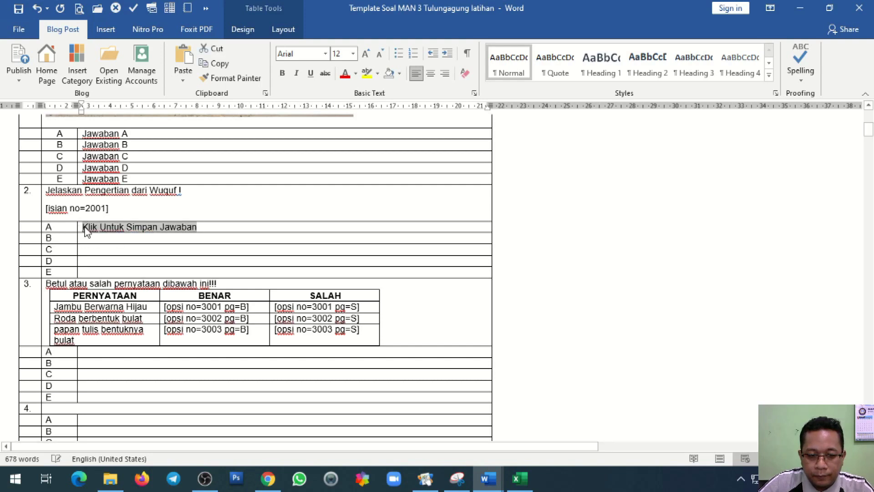
{"action": "left_click", "coordinate": [99, 356]}
{"action": "key", "text": "ctrl+v"}
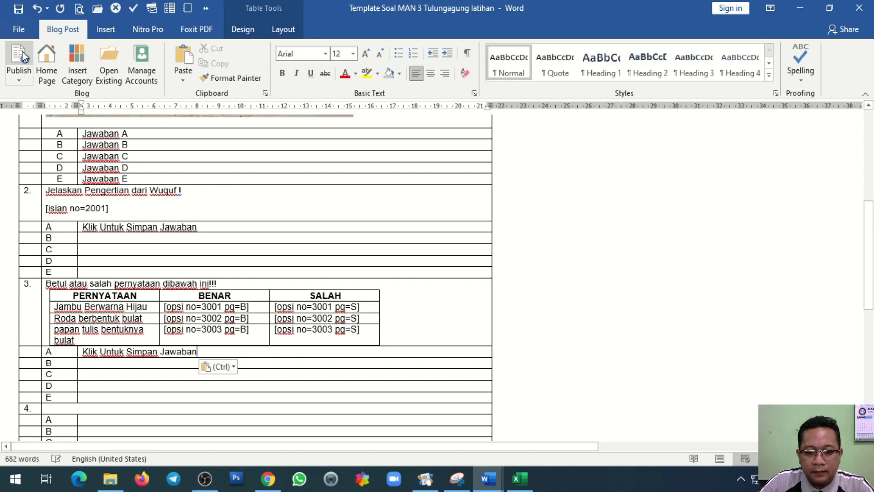
Step: Switch to Chrome, reload the student's test page, and answer question 1 with Jawaban A
{"action": "key", "text": "alt+Tab"}
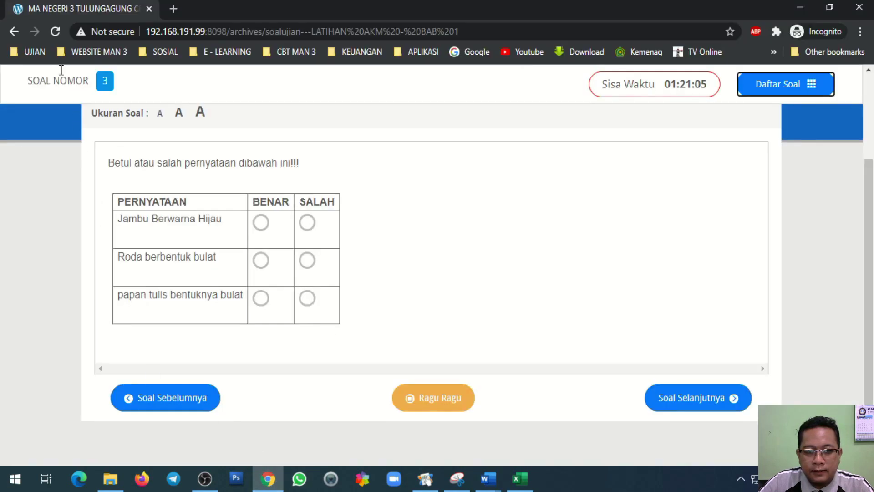
{"action": "left_click", "coordinate": [55, 31]}
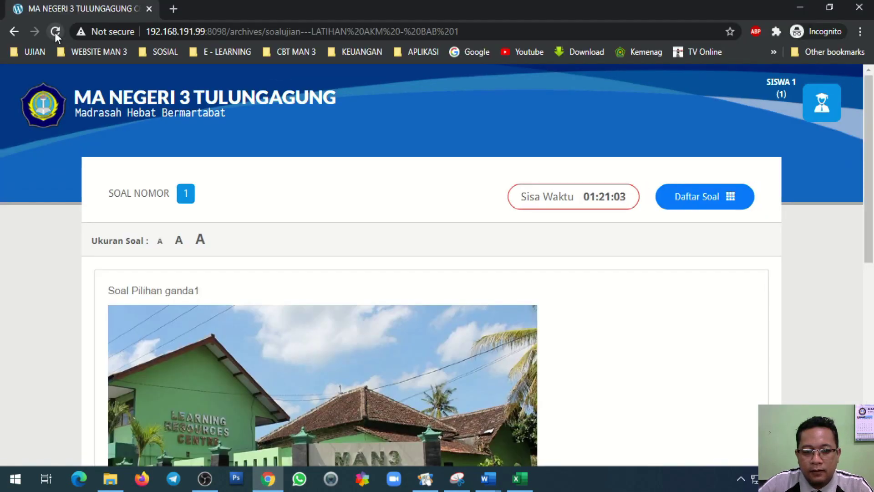
{"action": "scroll", "coordinate": [56, 252], "scroll_direction": "down", "scroll_amount": 8}
{"action": "left_click", "coordinate": [125, 230]}
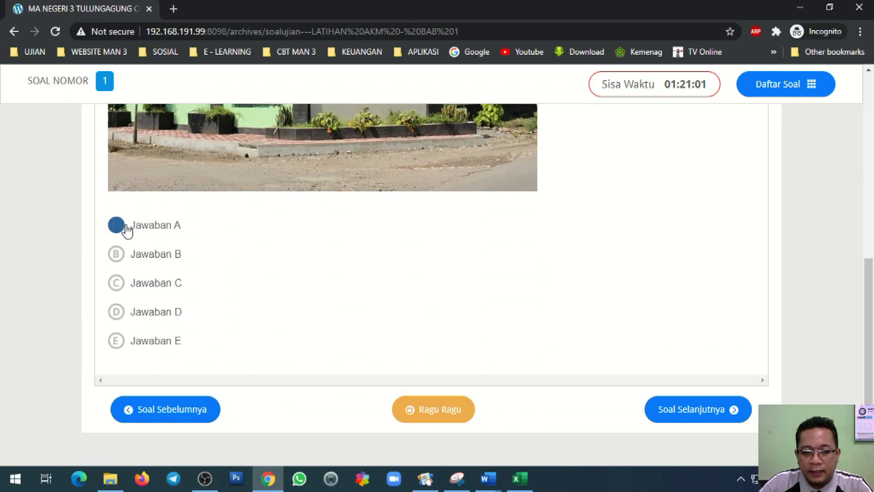
Step: Go to question 2 and select "Klik Untuk Simpan Jawaban" to save its essay answer
{"action": "scroll", "coordinate": [248, 267], "scroll_direction": "up", "scroll_amount": 8}
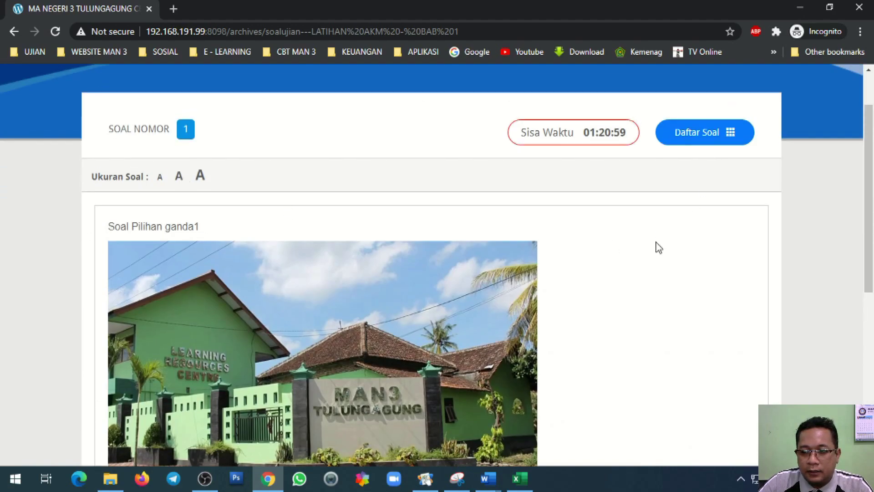
{"action": "scroll", "coordinate": [551, 273], "scroll_direction": "down", "scroll_amount": 6}
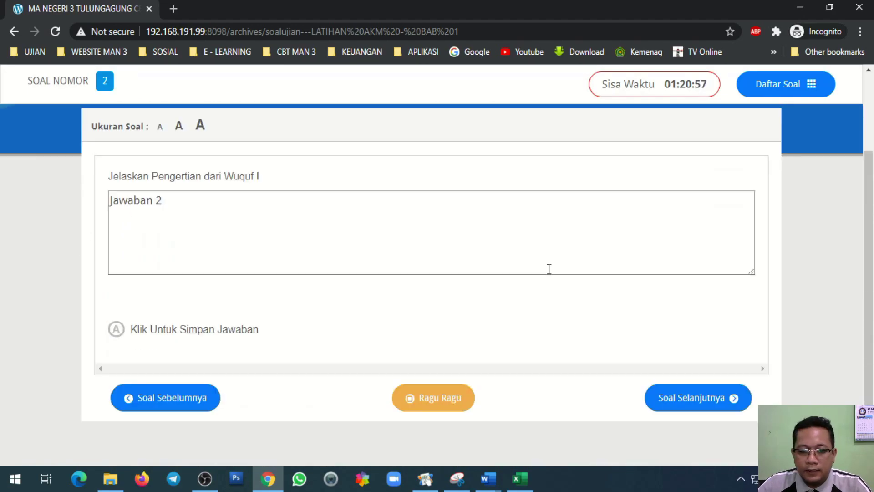
{"action": "left_click", "coordinate": [117, 331]}
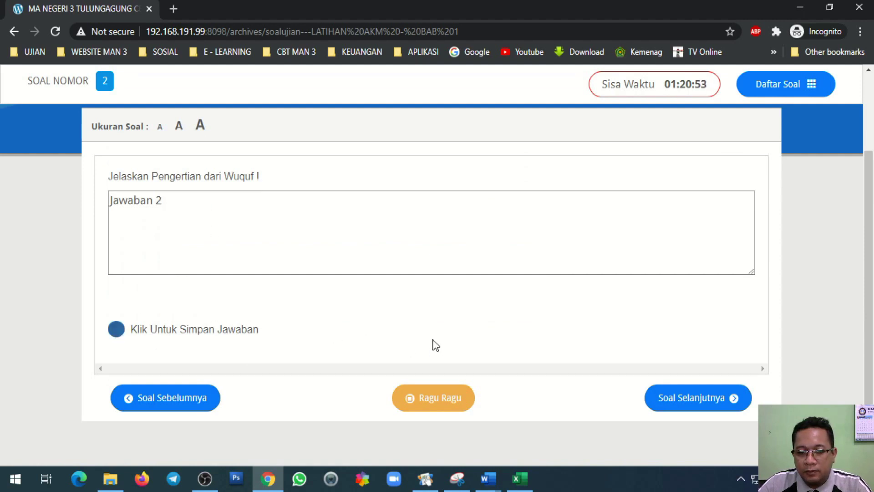
Step: On question 3, mark the first two statements BENAR and the third SALAH, and select "Klik Untuk Simpan Jawaban"
{"action": "left_click", "coordinate": [673, 399]}
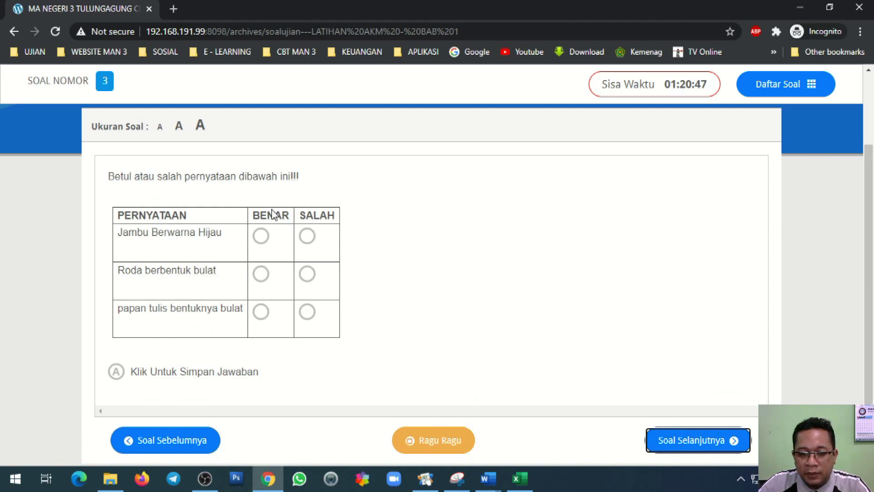
{"action": "left_click", "coordinate": [261, 236]}
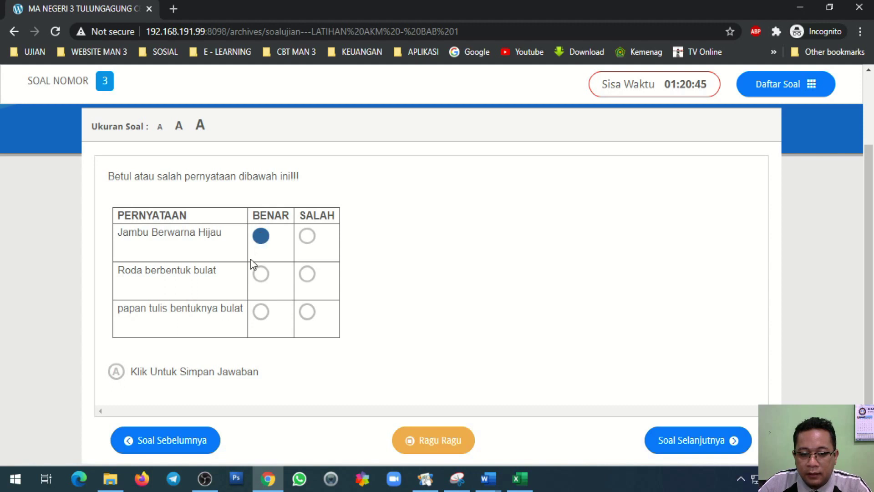
{"action": "left_click", "coordinate": [262, 275]}
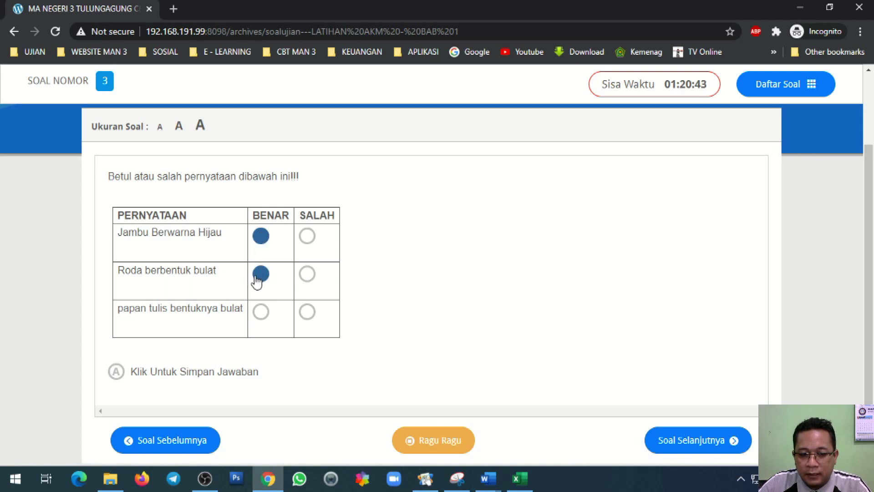
{"action": "left_click", "coordinate": [308, 312]}
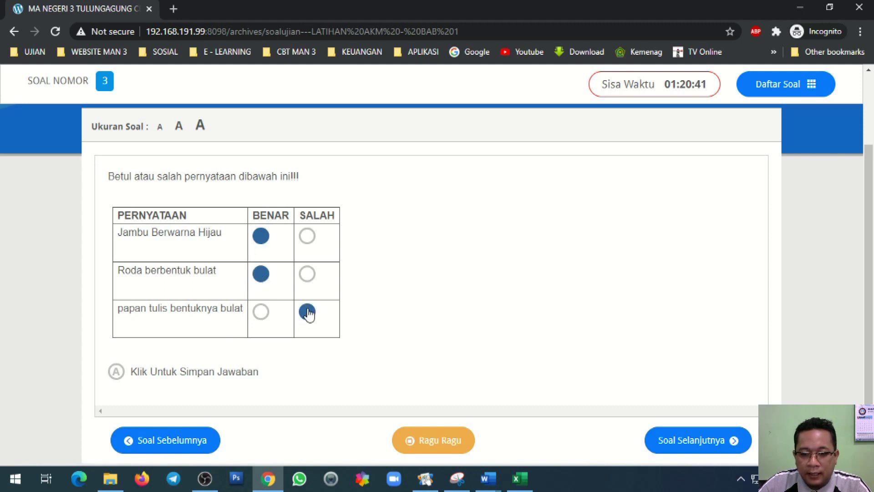
{"action": "left_click", "coordinate": [117, 373]}
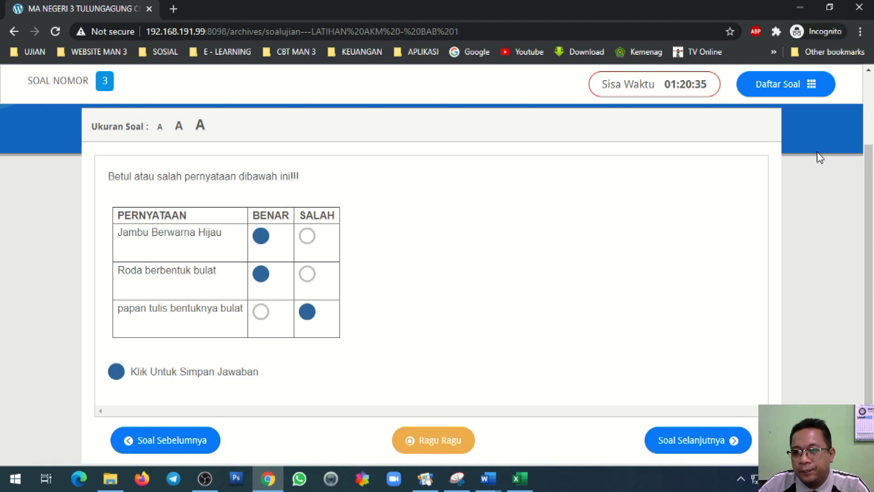
Step: Examine the question number list for the answered marks and compare it with question 3's save-answer option
{"action": "left_click", "coordinate": [785, 84]}
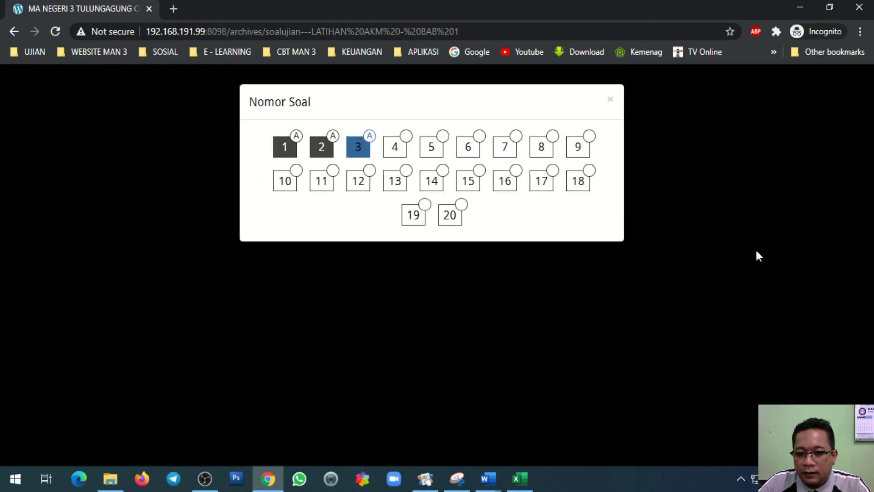
{"action": "left_click", "coordinate": [757, 254]}
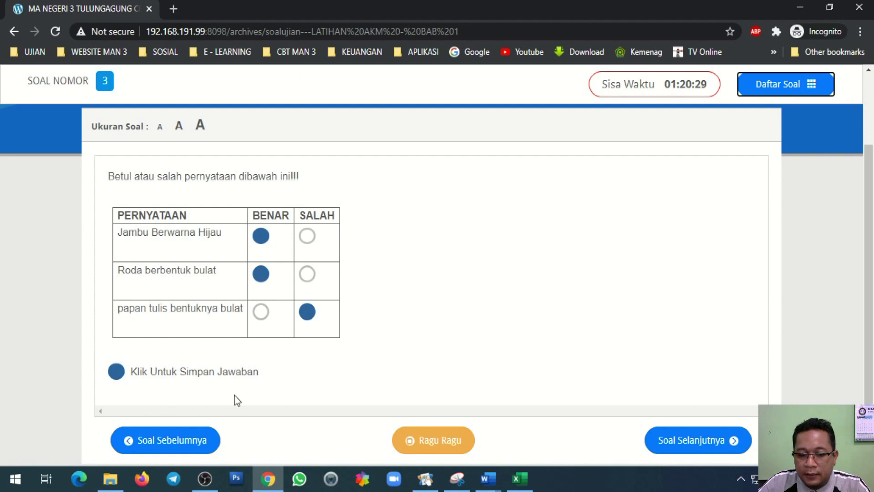
{"action": "left_click", "coordinate": [792, 86]}
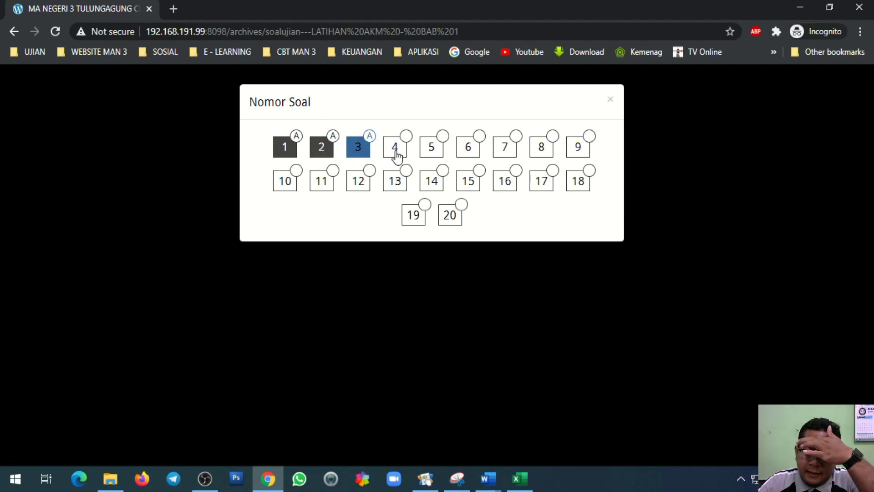
{"action": "left_click", "coordinate": [736, 186]}
{"action": "left_click_drag", "start_coordinate": [151, 376], "coordinate": [263, 372]}
{"action": "left_click", "coordinate": [316, 354]}
{"action": "left_click", "coordinate": [770, 96]}
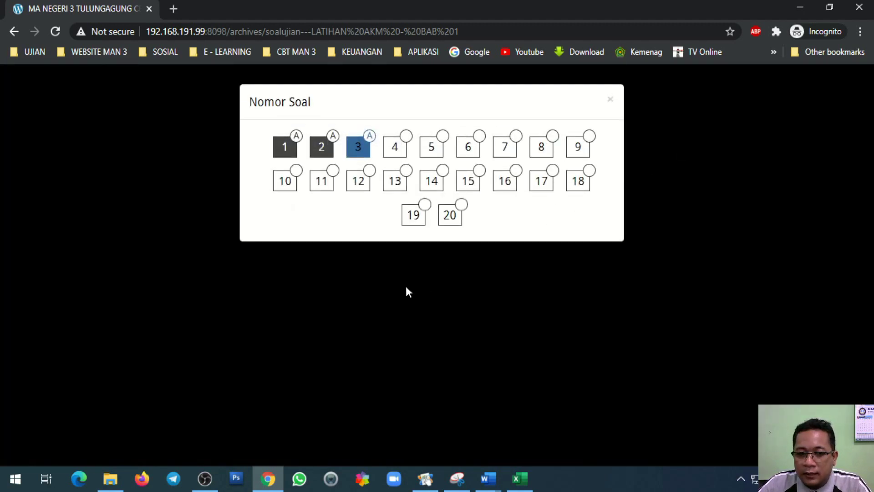
{"action": "left_click", "coordinate": [682, 178]}
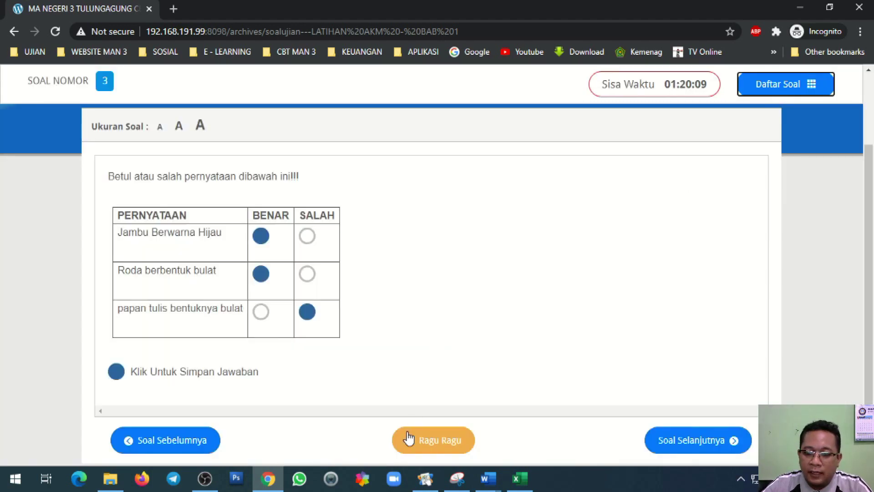
Step: Switch to the Bentuk soal AKM document in Word and colour item 4, PENJODOHAN, red
{"action": "left_click", "coordinate": [488, 478]}
{"action": "left_click", "coordinate": [462, 441]}
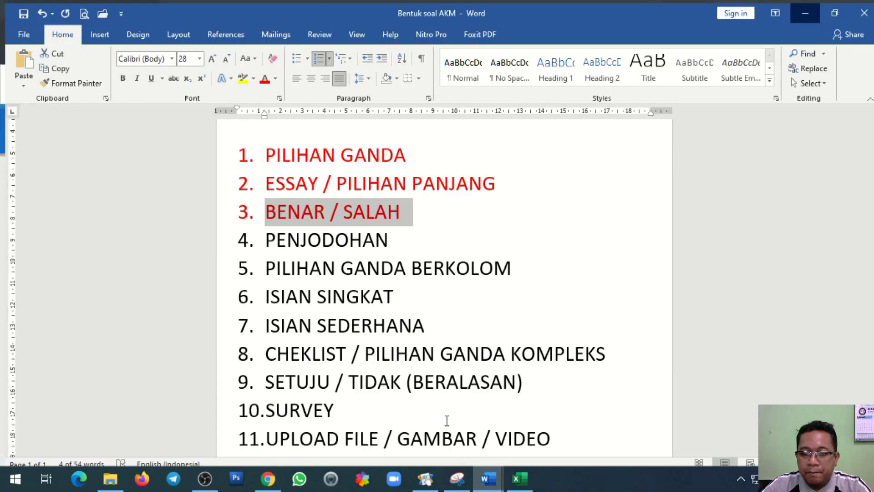
{"action": "double_click", "coordinate": [278, 235]}
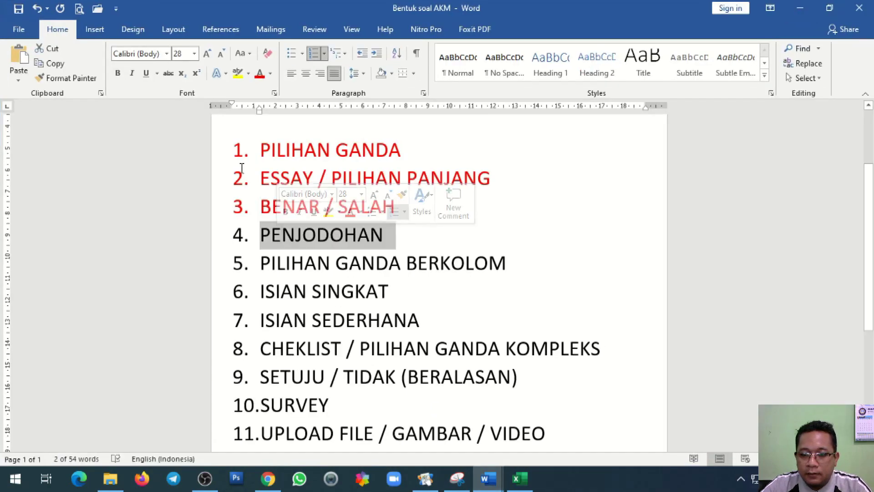
{"action": "left_click", "coordinate": [260, 75]}
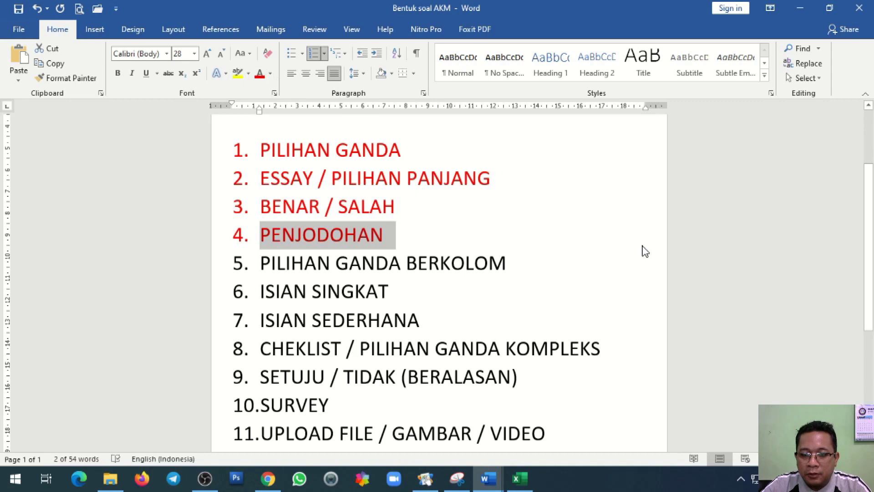
Step: Switch to the Template Soal document and insert a matching table in question 4 with question number 4, 4 questions and 5 answers
{"action": "left_click", "coordinate": [800, 8]}
{"action": "mouse_move", "coordinate": [489, 478]}
{"action": "left_click", "coordinate": [544, 432]}
{"action": "scroll", "coordinate": [59, 327], "scroll_direction": "down", "scroll_amount": 3}
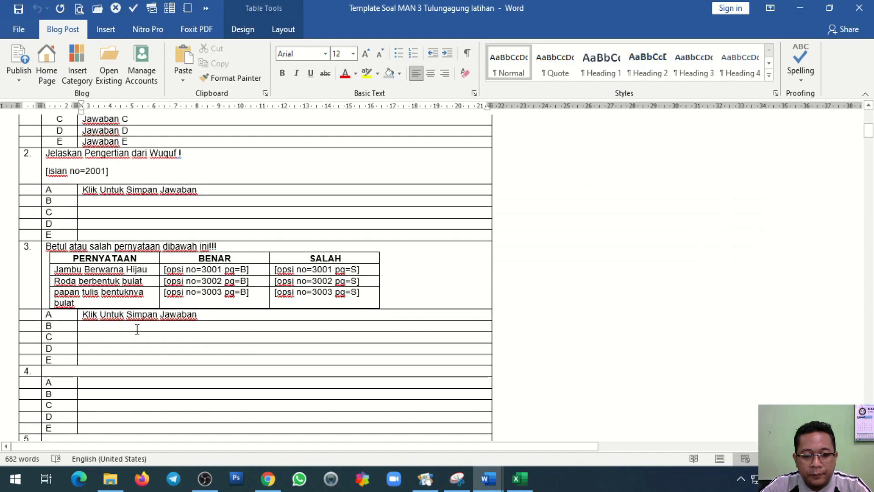
{"action": "left_click", "coordinate": [59, 326]}
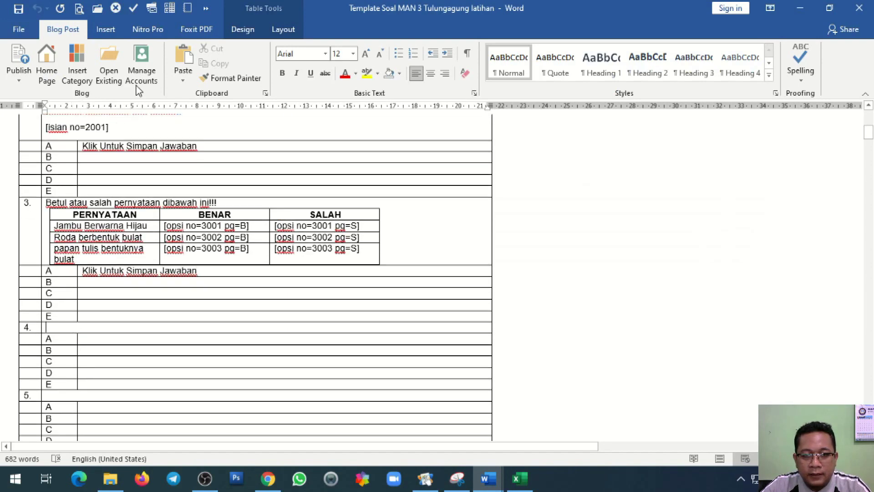
{"action": "left_click", "coordinate": [153, 9]}
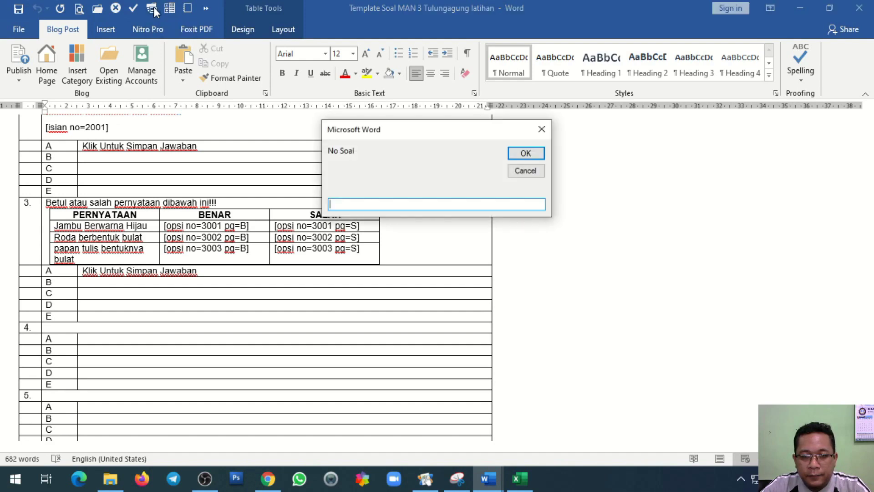
{"action": "type", "text": "4"}
{"action": "left_click", "coordinate": [521, 155]}
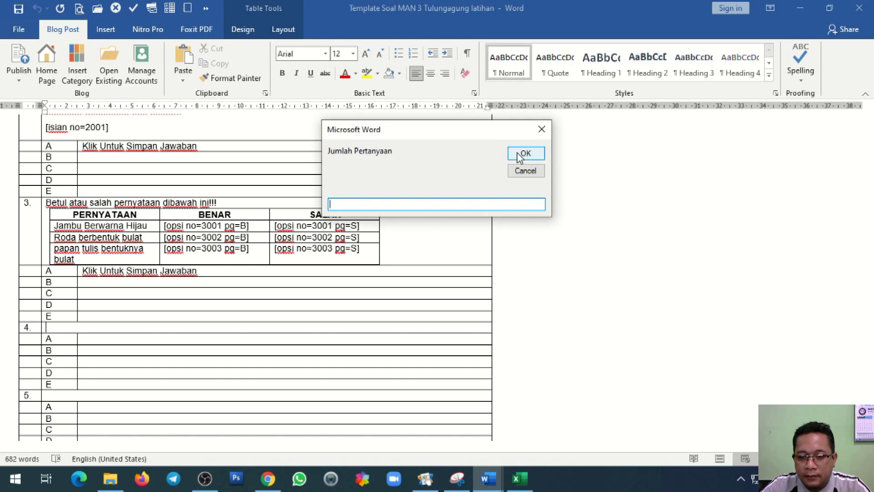
{"action": "type", "text": "4"}
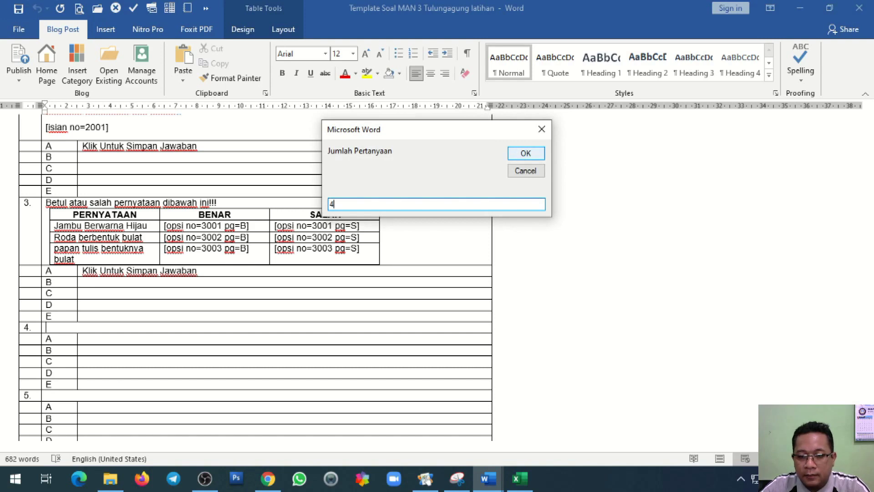
{"action": "left_click", "coordinate": [541, 156]}
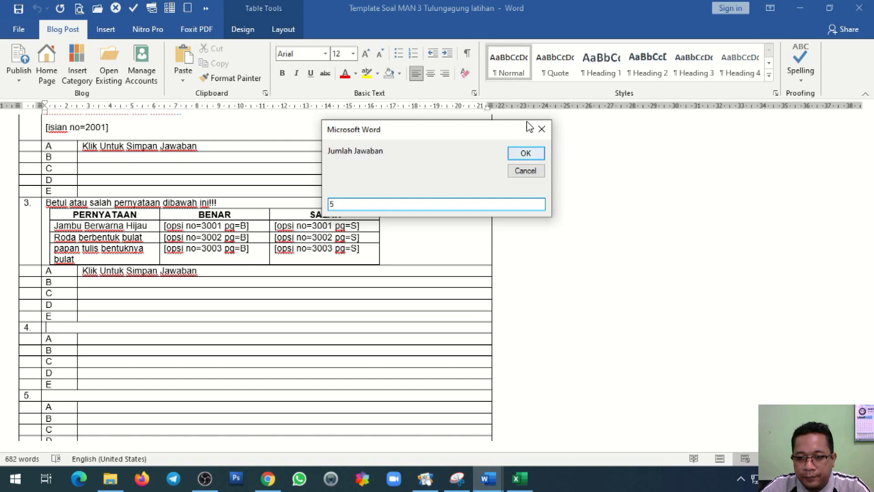
{"action": "left_click", "coordinate": [525, 154]}
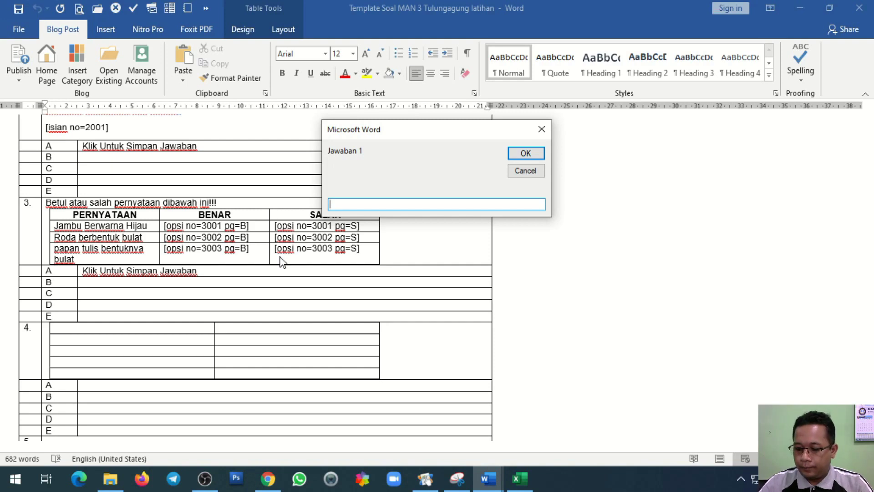
Step: Enter 10, 20, 30, 40 and 50 as the five answer choices for question 4's matching table
{"action": "key", "text": "Return"}
{"action": "key", "text": "Return"}
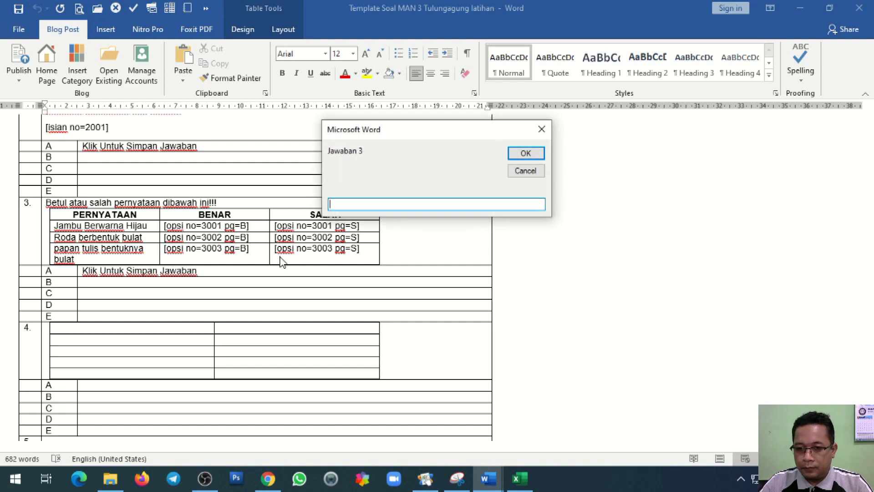
{"action": "type", "text": "3"}
{"action": "key", "text": "Return"}
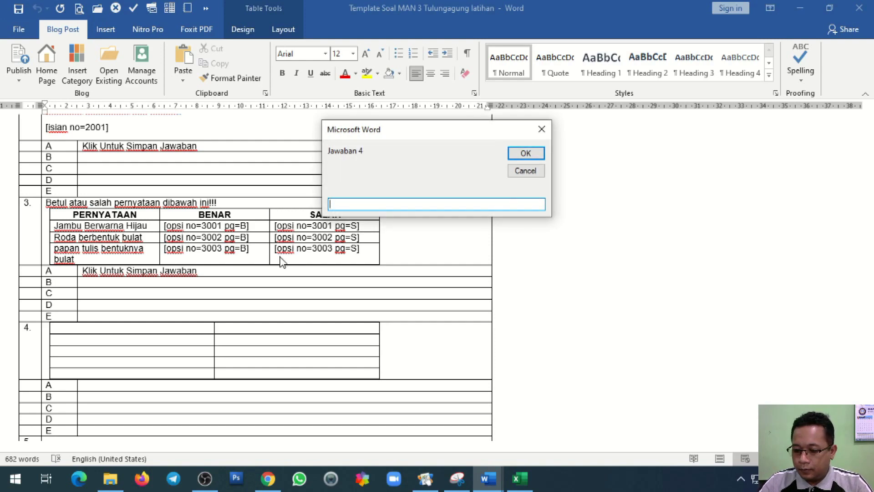
{"action": "key", "text": "Return"}
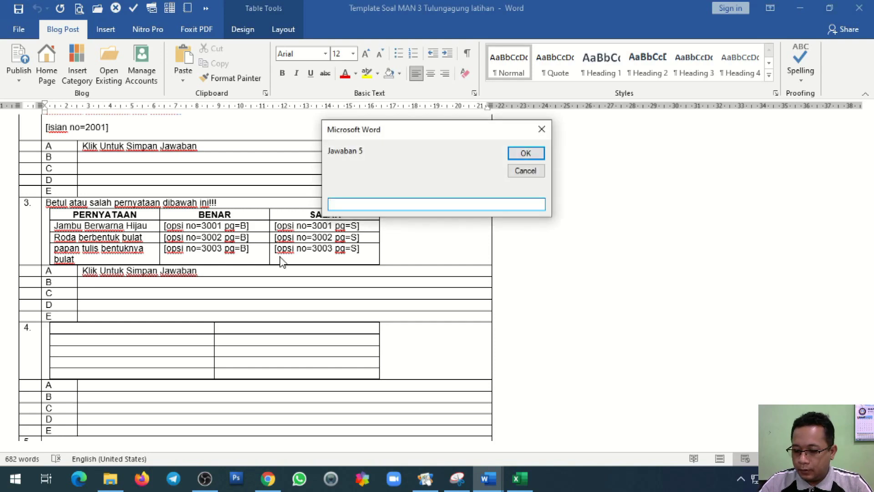
{"action": "key", "text": "Return"}
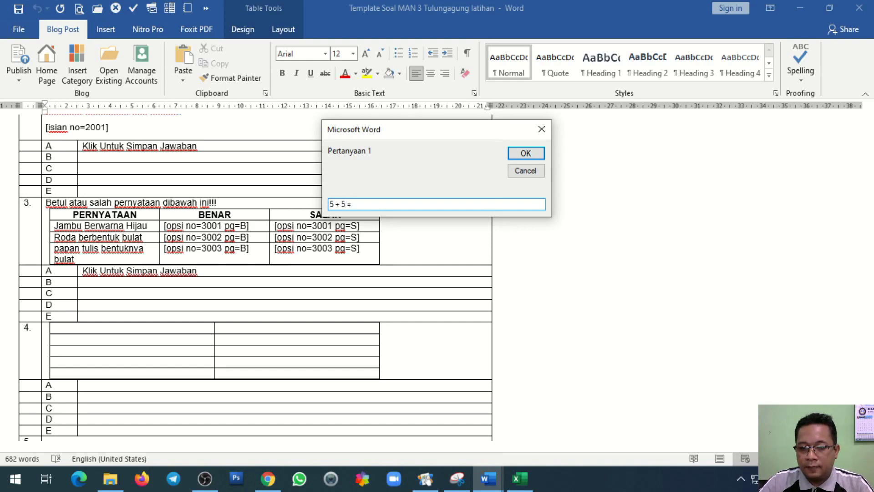
Step: Enter "5 + 5 =", "10 + 10 =", "10 + 20 =" and "10 + 30 =" as the four questions of the matching table
{"action": "key", "text": "Return"}
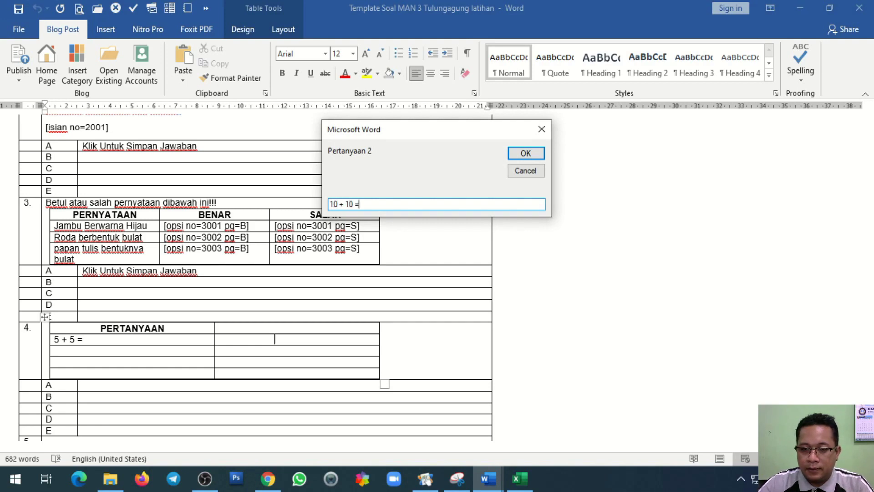
{"action": "key", "text": "Return"}
{"action": "type", "text": "10 + 20 ="}
{"action": "key", "text": "Return"}
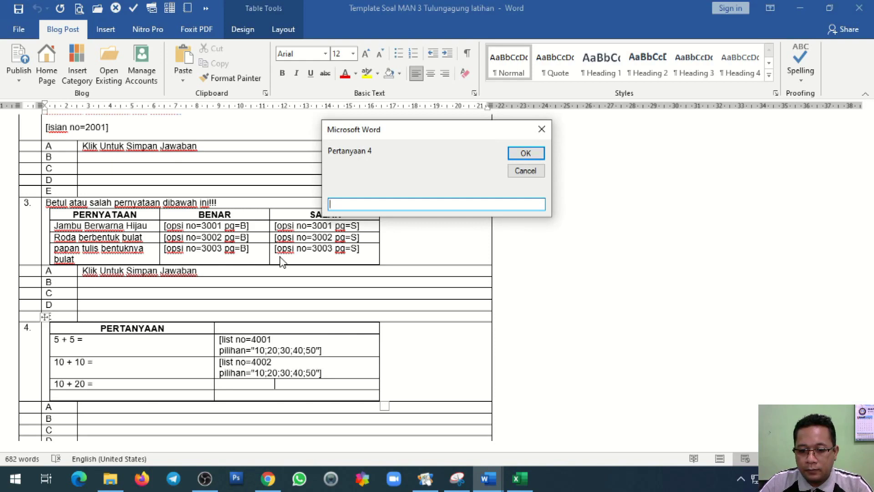
{"action": "type", "text": "10 + 30 ="}
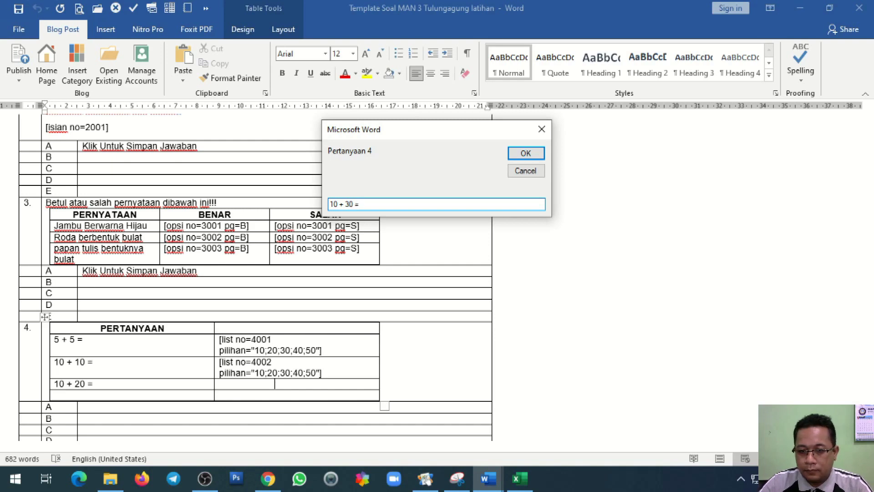
{"action": "key", "text": "Return"}
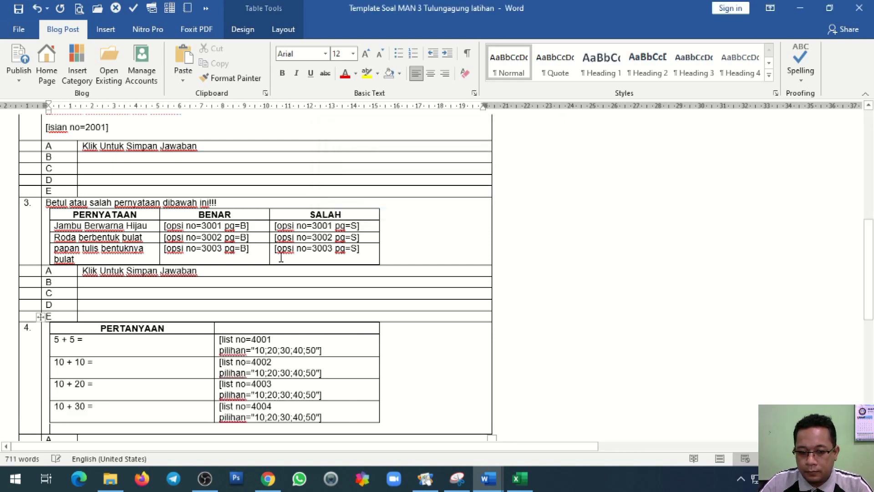
{"action": "type", "text": "10"}
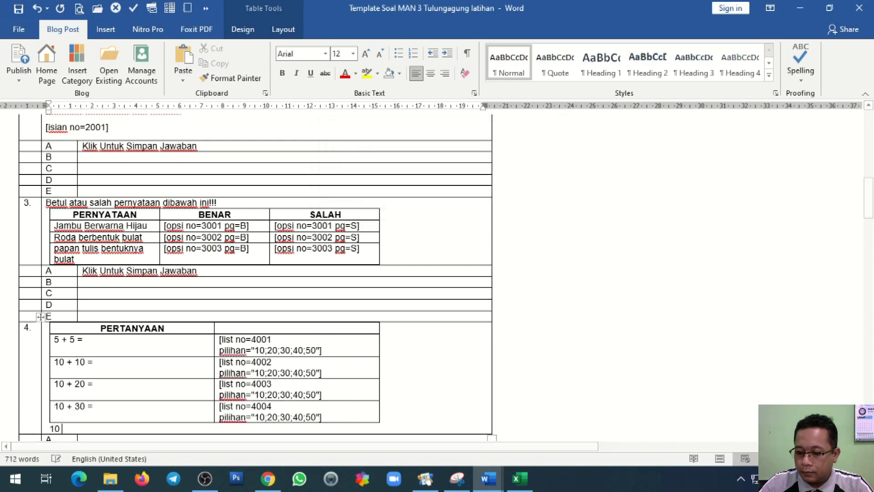
{"action": "type", "text": " +40"}
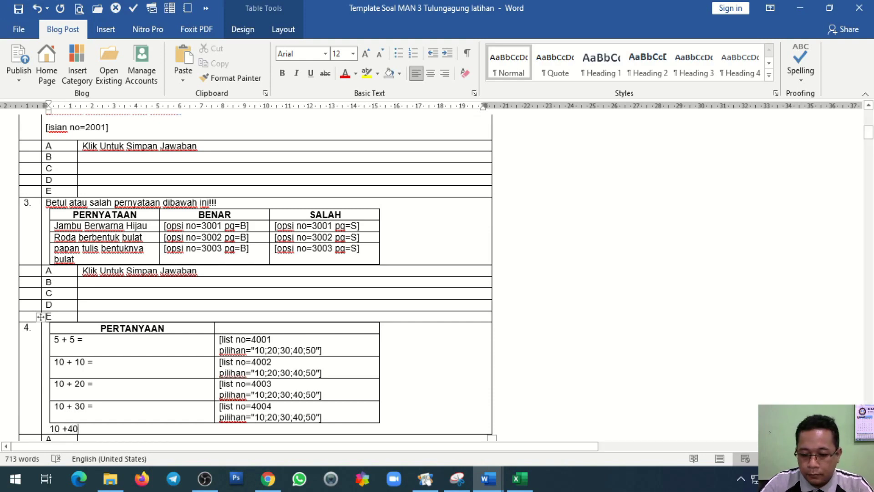
{"action": "key", "text": "BackSpace"}
{"action": "key", "text": "BackSpace"}
{"action": "key", "text": "BackSpace"}
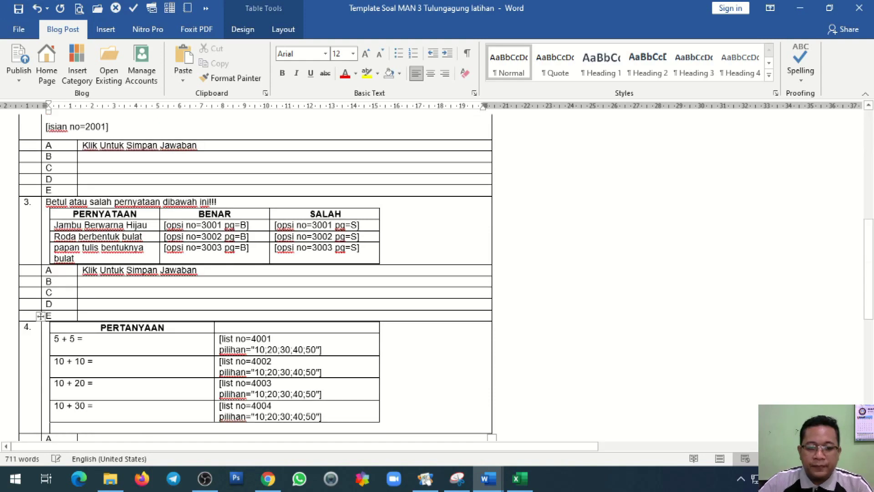
Step: Copy "Klik Untuk Simpan Jawaban" from option A of question 3 into option A of question 4
{"action": "scroll", "coordinate": [289, 289], "scroll_direction": "down", "scroll_amount": 1}
{"action": "scroll", "coordinate": [289, 289], "scroll_direction": "down", "scroll_amount": 1}
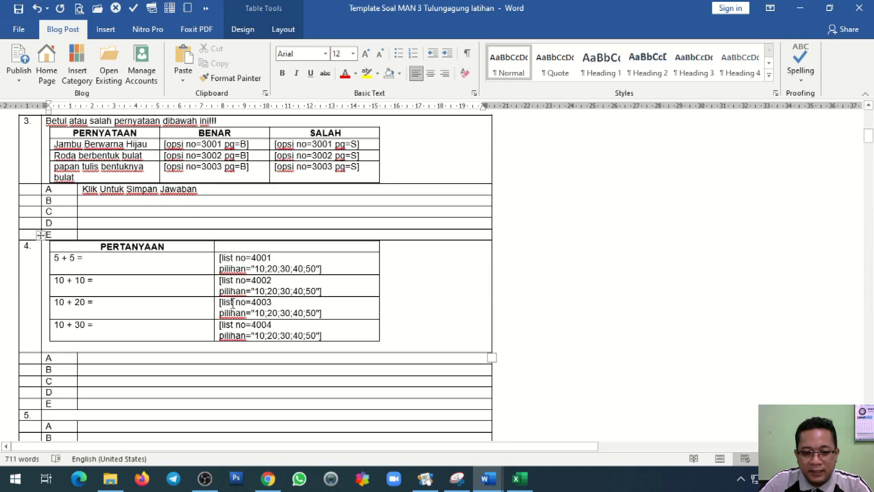
{"action": "left_click_drag", "start_coordinate": [100, 189], "coordinate": [197, 189]}
{"action": "key", "text": "ctrl+c"}
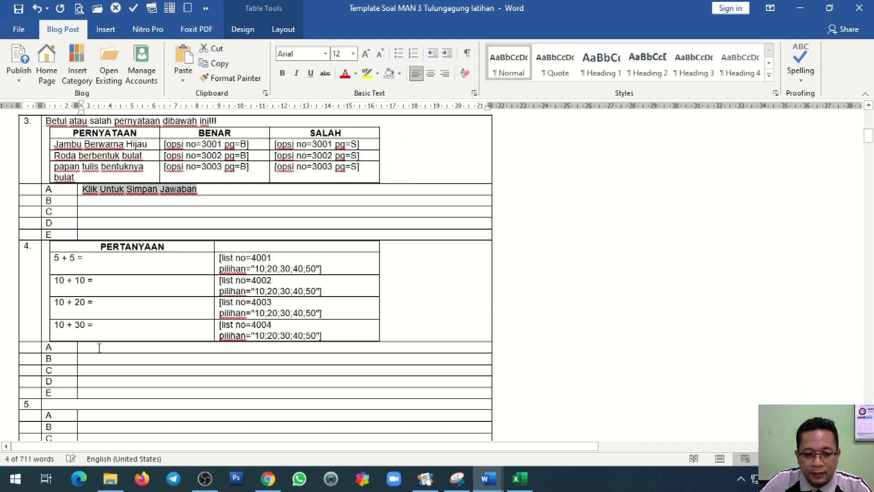
{"action": "left_click", "coordinate": [99, 347]}
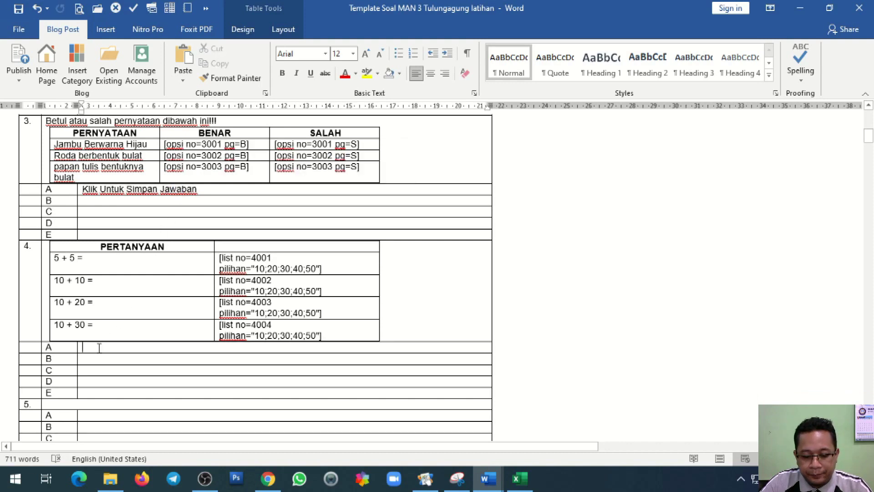
{"action": "key", "text": "ctrl+v"}
{"action": "scroll", "coordinate": [98, 348], "scroll_direction": "up", "scroll_amount": 2}
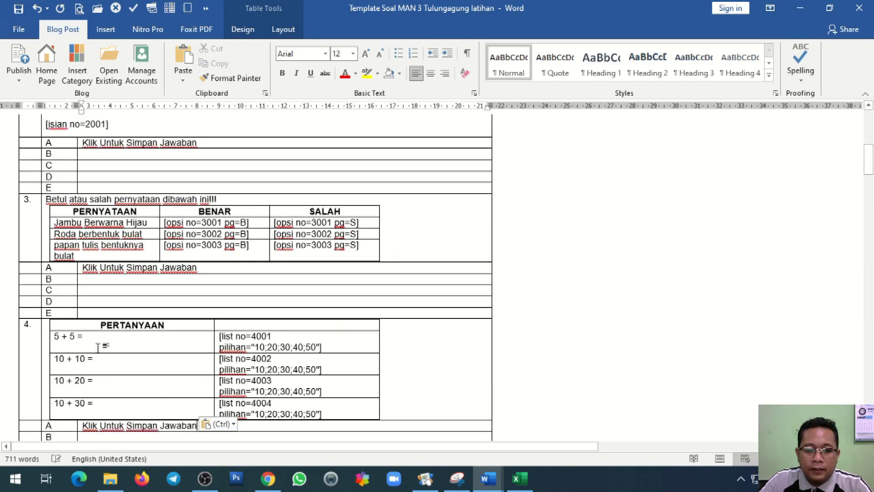
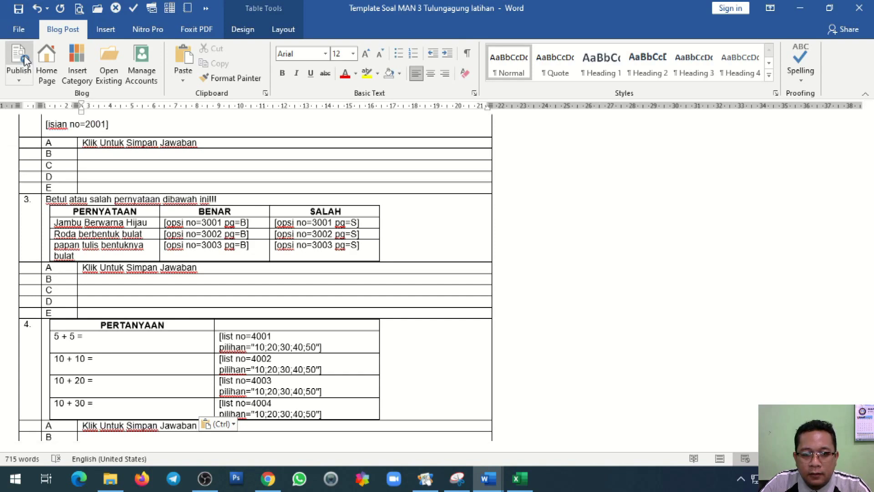
Step: Switch to the student test site in Chrome, reload the test and open question 4
{"action": "left_click", "coordinate": [269, 478]}
{"action": "left_click", "coordinate": [55, 33]}
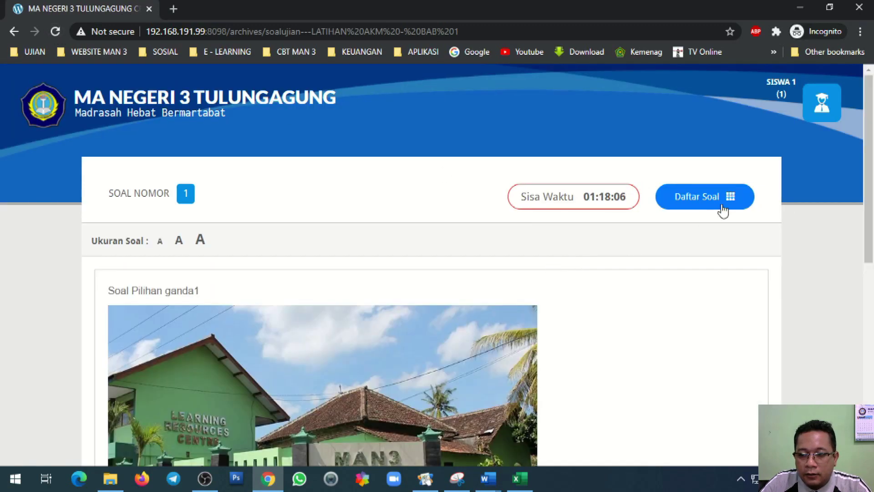
{"action": "left_click", "coordinate": [723, 201]}
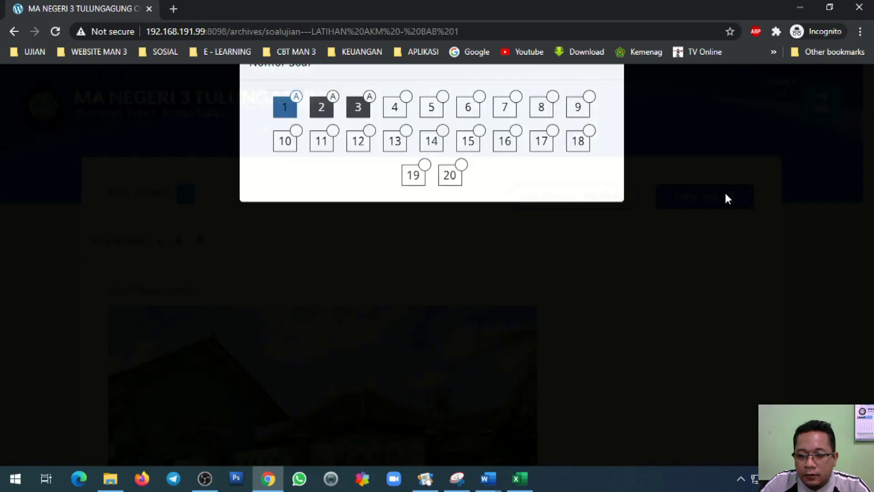
{"action": "left_click", "coordinate": [395, 143]}
{"action": "scroll", "coordinate": [353, 234], "scroll_direction": "down", "scroll_amount": 3}
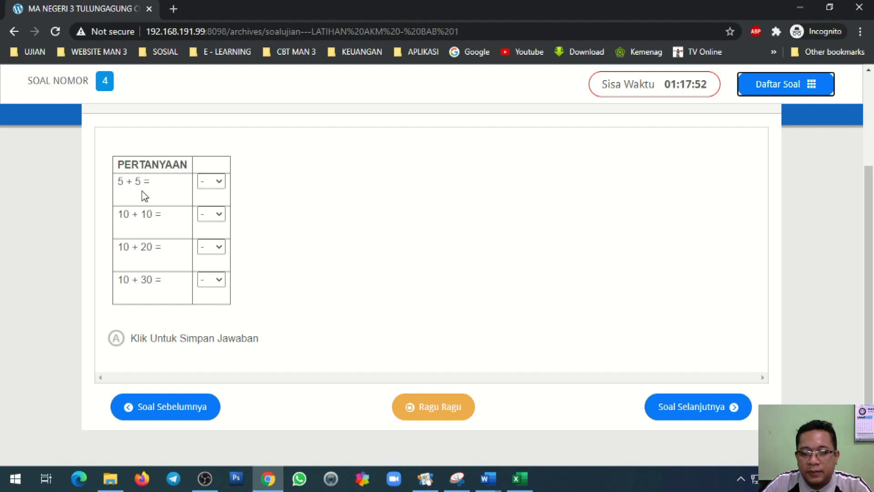
Step: Answer question 4's matching table with 10, 20, 30 and 40 for its four sums in order
{"action": "left_click", "coordinate": [209, 183]}
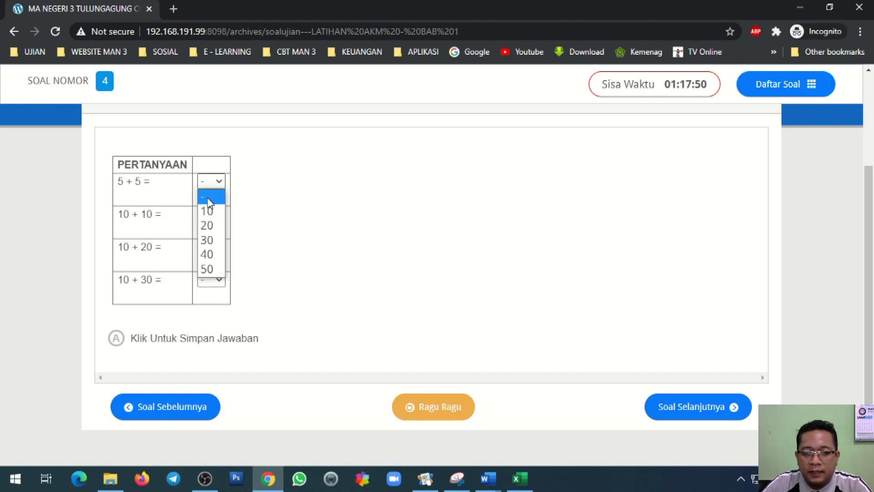
{"action": "left_click", "coordinate": [208, 214]}
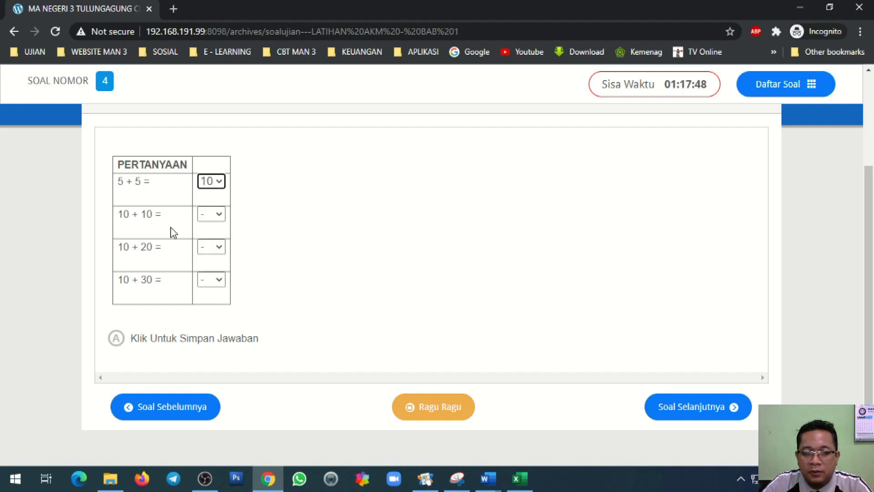
{"action": "left_click", "coordinate": [203, 218]}
{"action": "left_click", "coordinate": [206, 258]}
{"action": "left_click", "coordinate": [209, 247]}
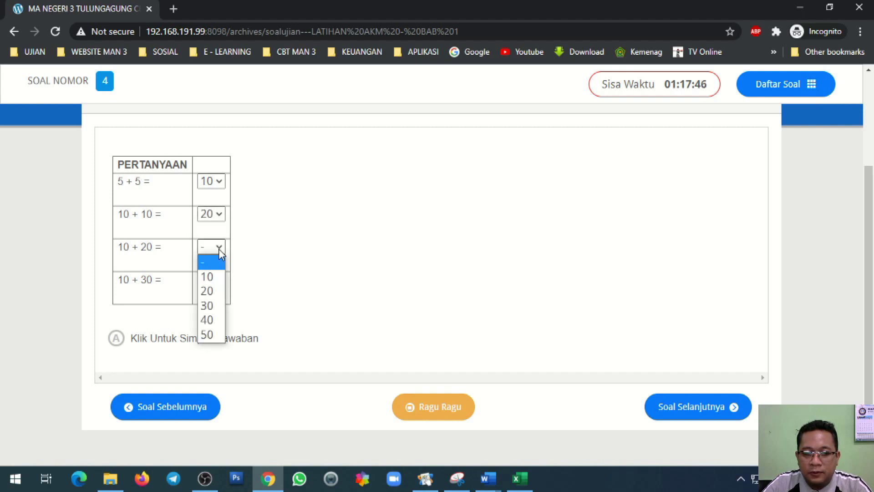
{"action": "left_click", "coordinate": [210, 306]}
{"action": "left_click", "coordinate": [209, 279]}
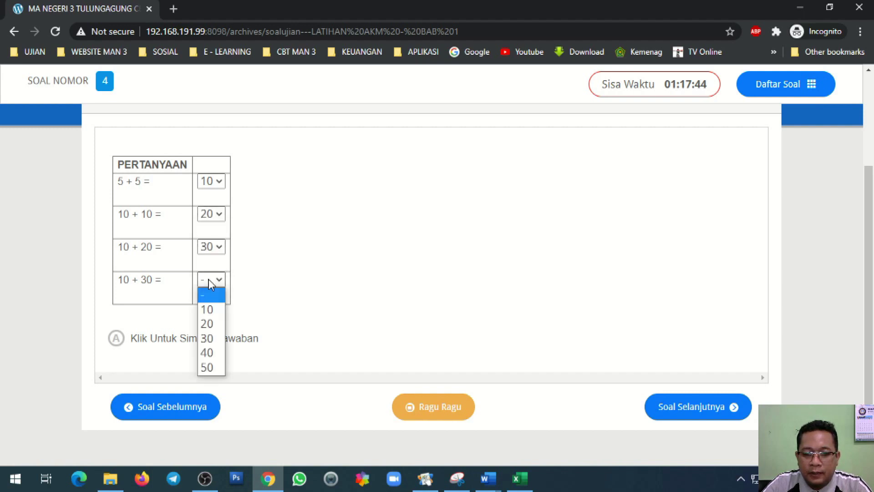
{"action": "left_click", "coordinate": [216, 356]}
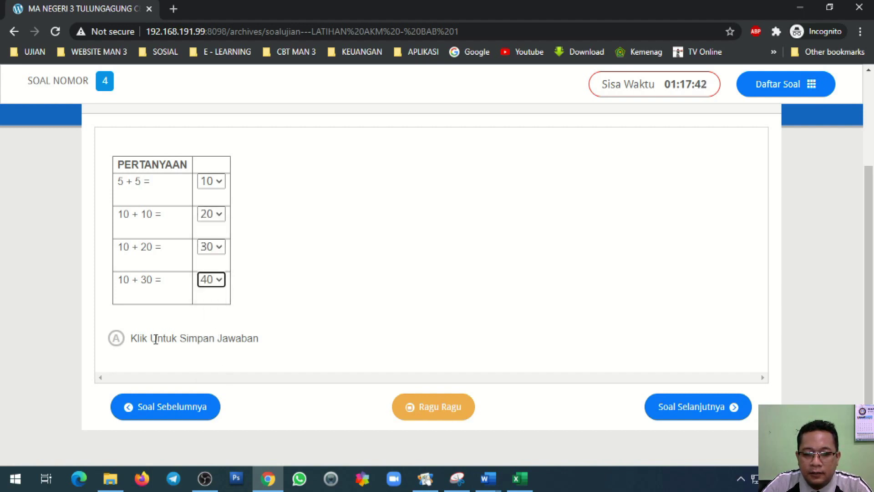
Step: Save the answer to question 4 with option A and go on to question 5
{"action": "left_click", "coordinate": [118, 340]}
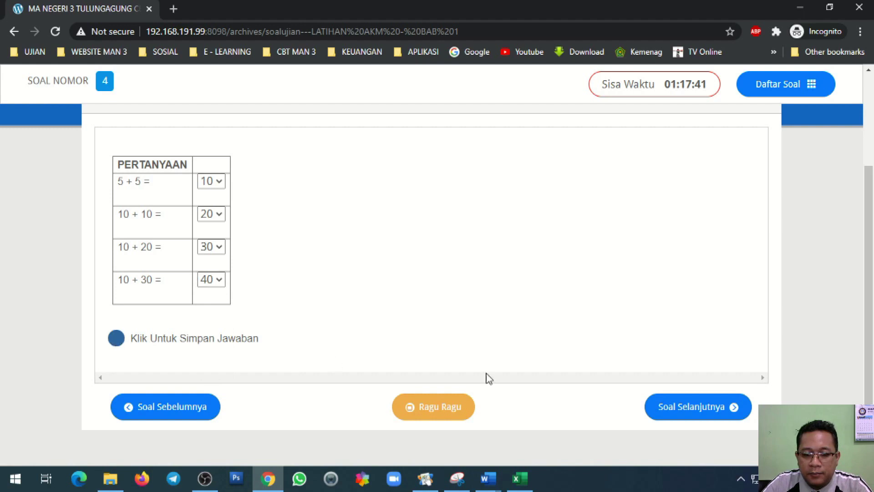
{"action": "left_click", "coordinate": [668, 407]}
{"action": "left_click", "coordinate": [59, 248]}
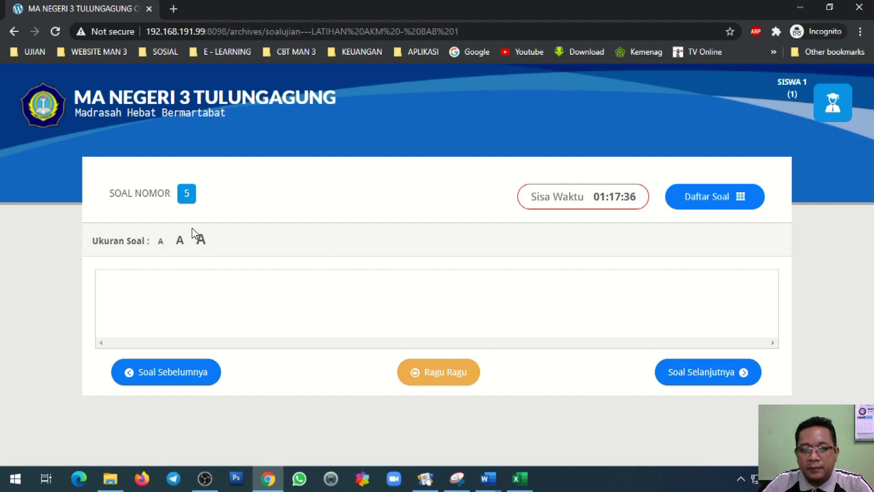
Step: Switch to the ANALISIS LATIHAN SOAL AKM workbook in Excel, refresh the HASIL sheet and inspect the student's No cell
{"action": "left_click", "coordinate": [519, 478]}
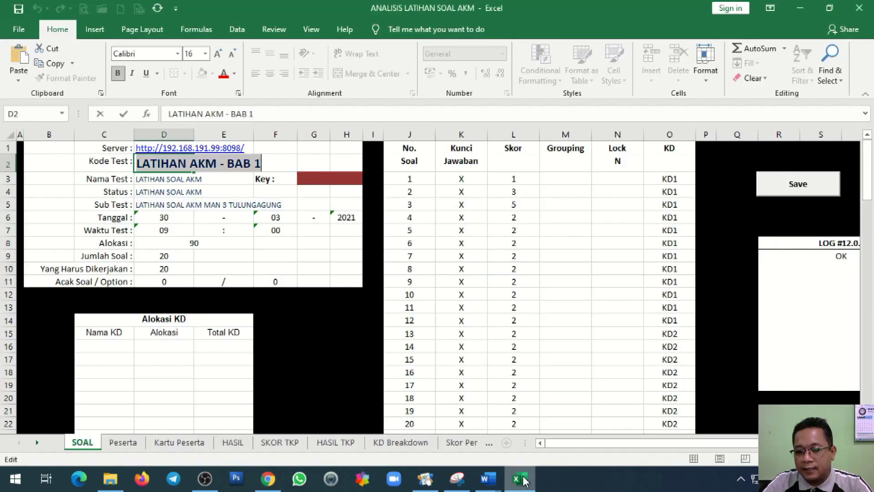
{"action": "left_click", "coordinate": [291, 252]}
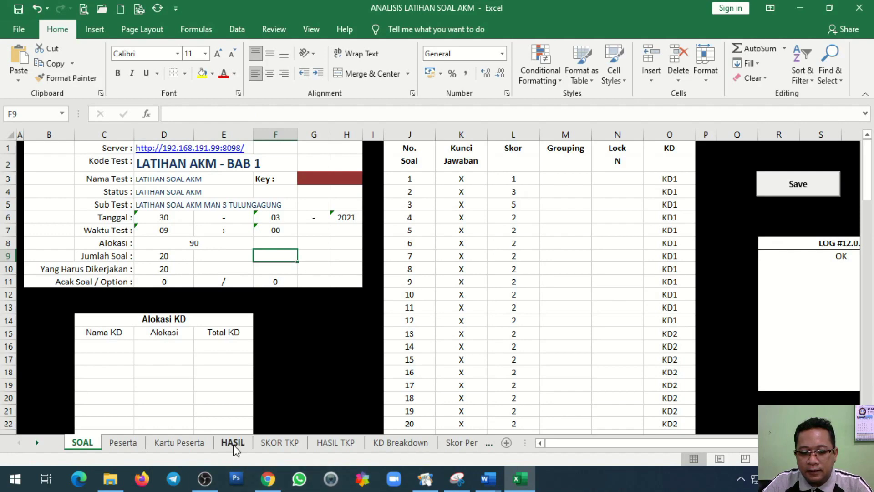
{"action": "left_click", "coordinate": [233, 442]}
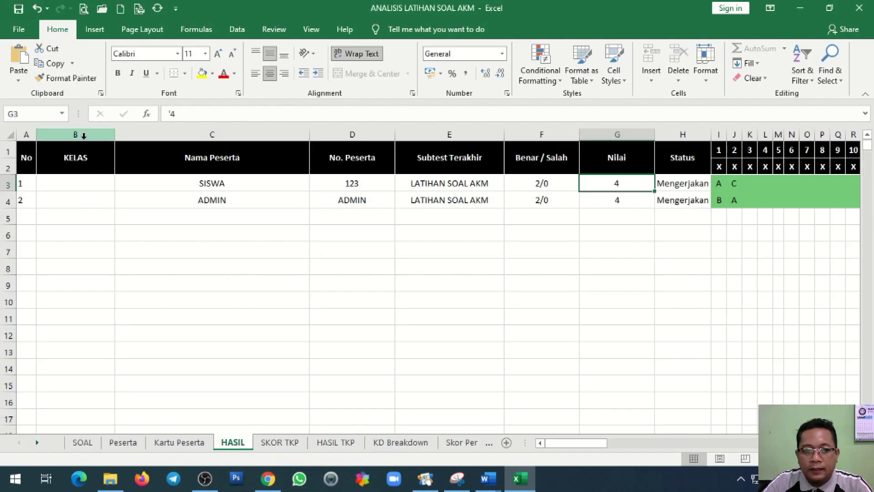
{"action": "left_click", "coordinate": [157, 9]}
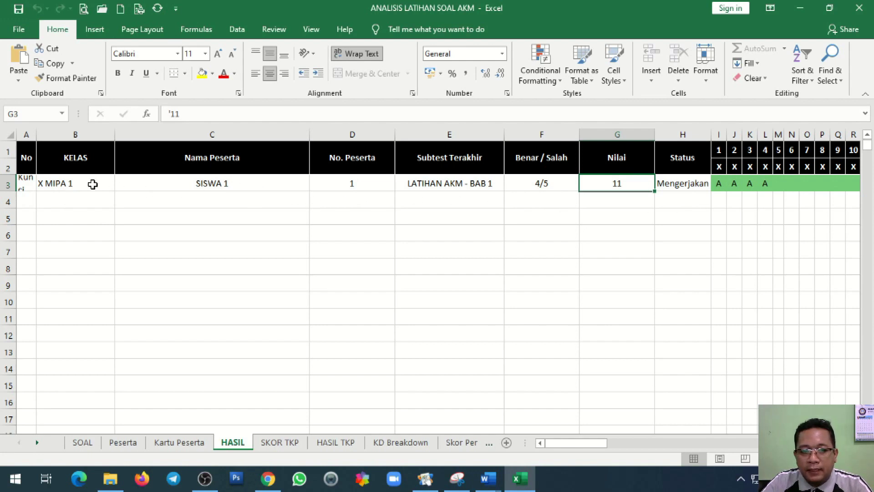
{"action": "left_click", "coordinate": [25, 156]}
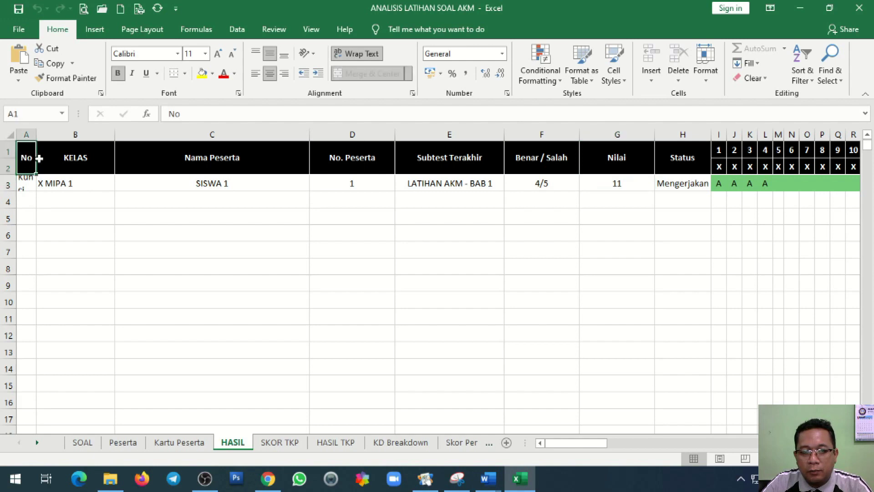
{"action": "left_click", "coordinate": [27, 184]}
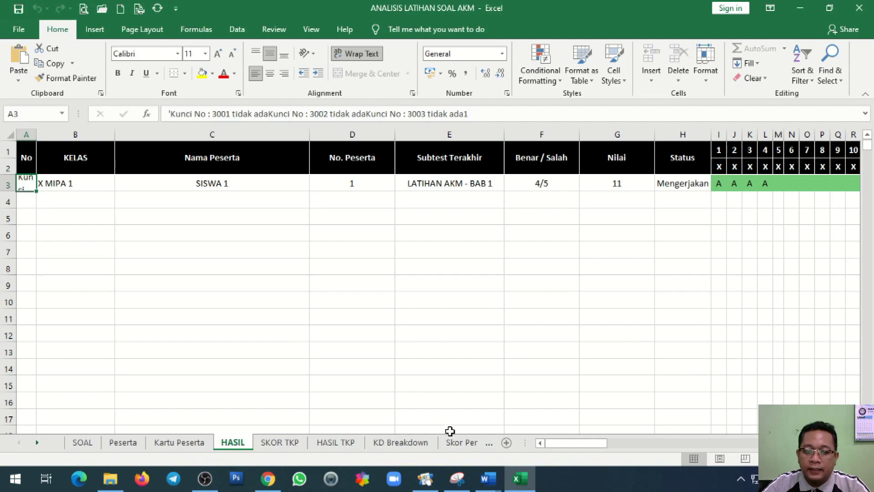
Step: Switch to the Template Soal document in Word and compare the codes of questions 3 and 4 with the HASIL sheet
{"action": "left_click", "coordinate": [487, 479]}
{"action": "left_click", "coordinate": [557, 421]}
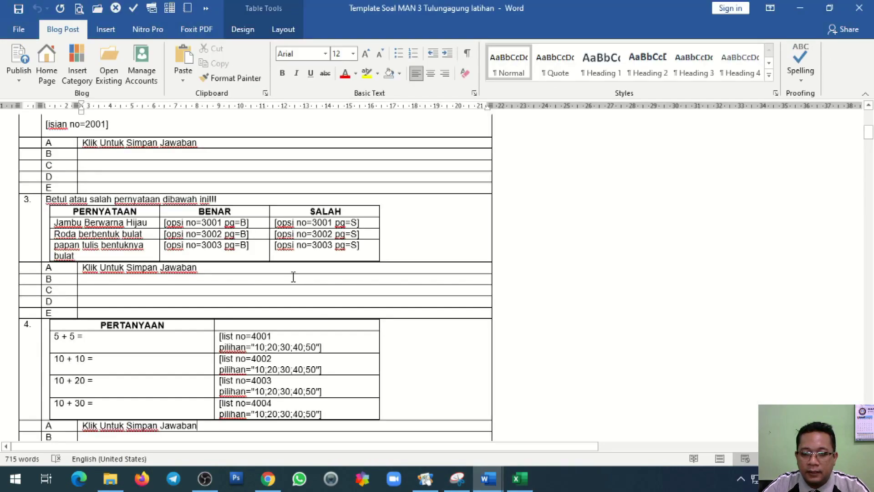
{"action": "scroll", "coordinate": [250, 232], "scroll_direction": "up", "scroll_amount": 3}
{"action": "scroll", "coordinate": [250, 232], "scroll_direction": "down", "scroll_amount": 4}
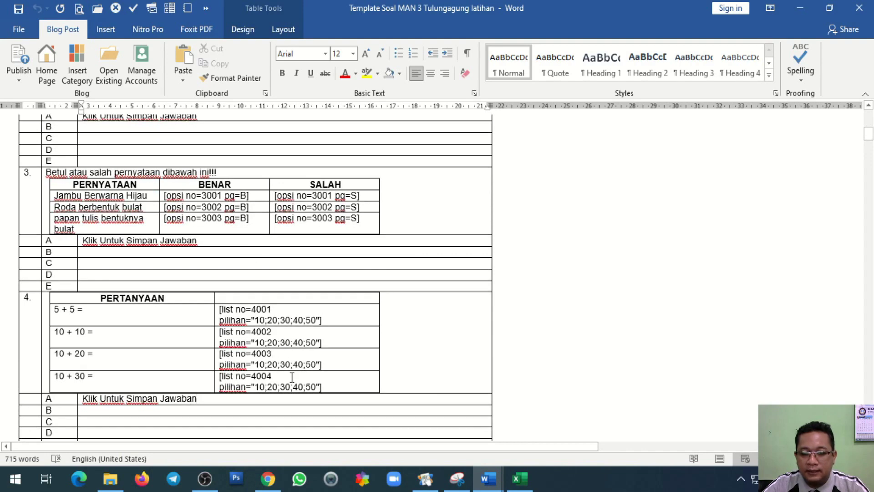
{"action": "scroll", "coordinate": [325, 364], "scroll_direction": "up", "scroll_amount": 1}
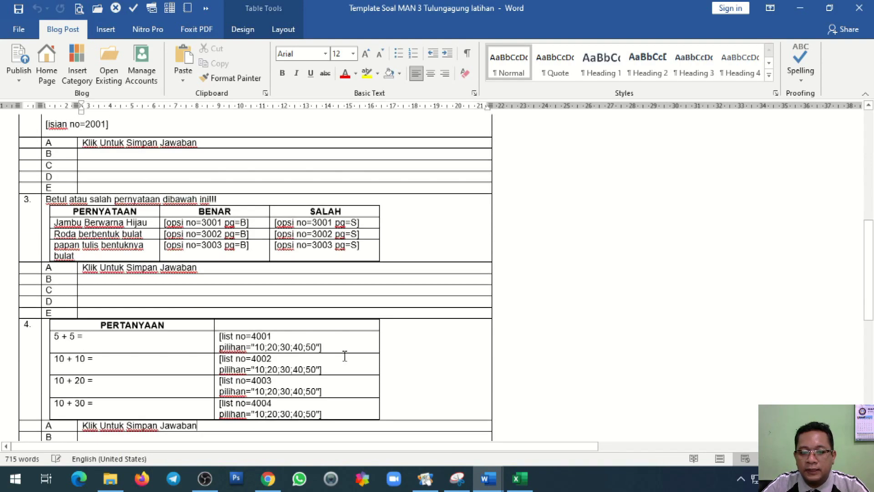
{"action": "left_click", "coordinate": [520, 479]}
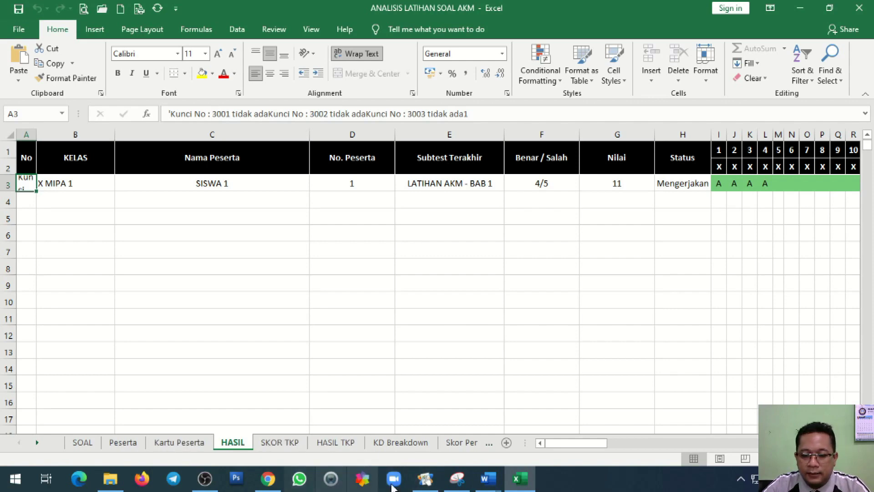
{"action": "left_click", "coordinate": [487, 479]}
{"action": "left_click", "coordinate": [533, 412]}
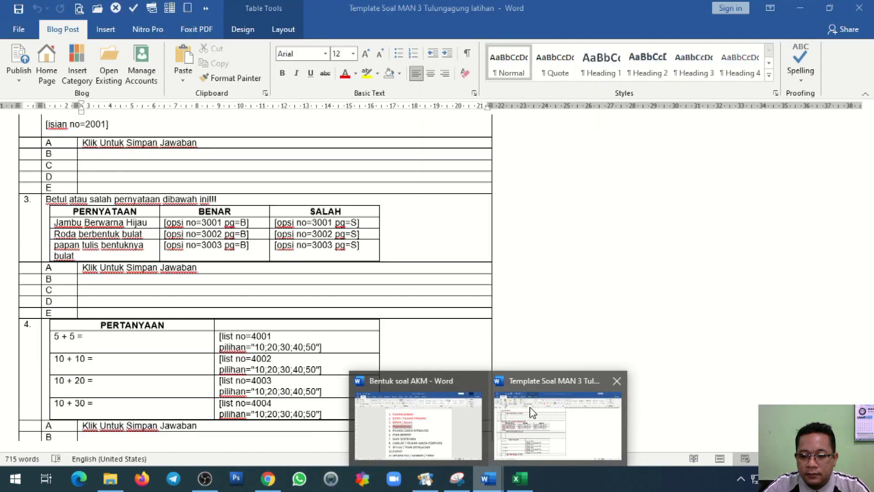
{"action": "scroll", "coordinate": [211, 299], "scroll_direction": "down", "scroll_amount": 5}
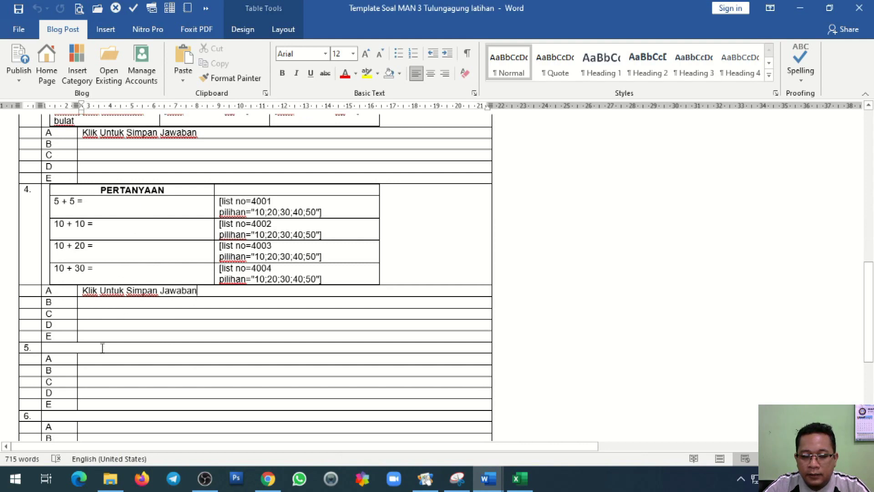
{"action": "left_click", "coordinate": [103, 348]}
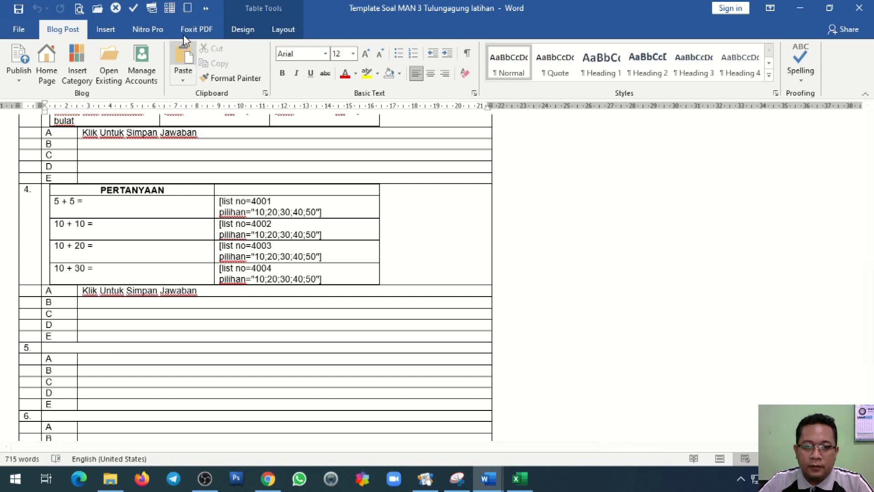
{"action": "left_click", "coordinate": [171, 14]}
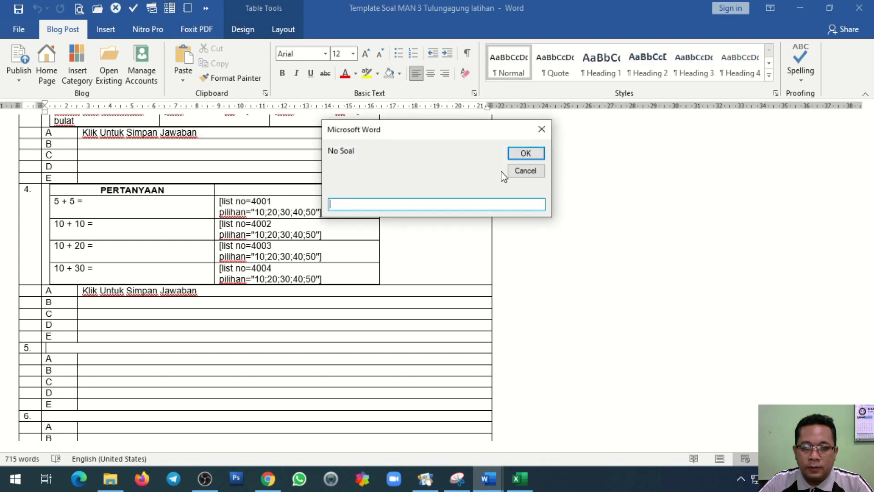
{"action": "left_click", "coordinate": [519, 172]}
{"action": "left_click", "coordinate": [410, 228]}
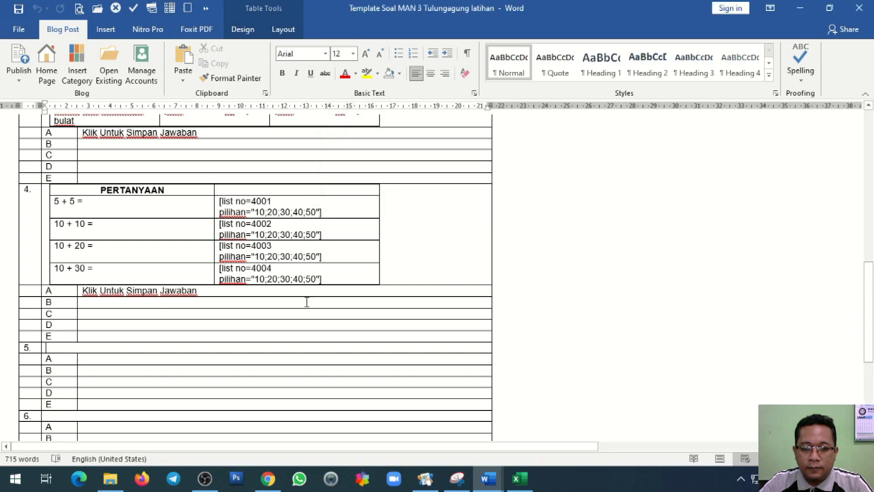
Step: Write "Jodohkan soal dengan jawaban yang tepat !" as the text of question 5 and start a new line below it
{"action": "left_click", "coordinate": [69, 349]}
{"action": "type", "text": "J"}
{"action": "scroll", "coordinate": [69, 349], "scroll_direction": "up", "scroll_amount": 1}
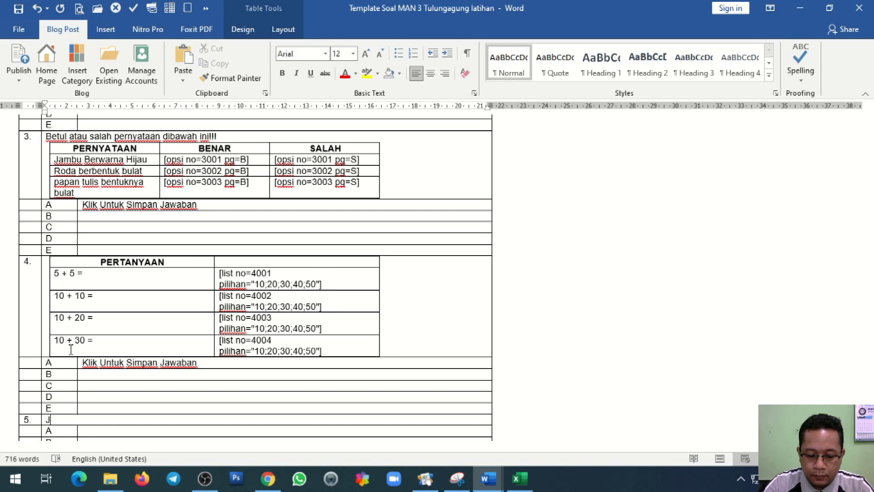
{"action": "type", "text": "odo"}
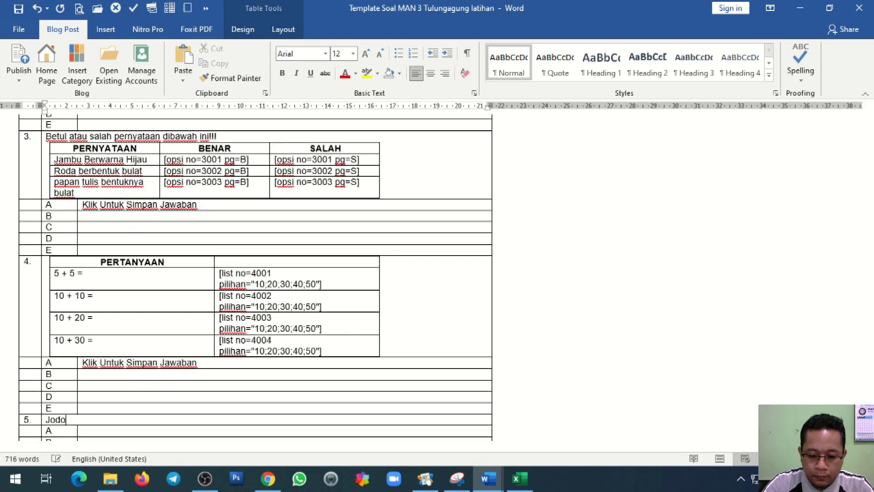
{"action": "type", "text": "hkan soal den"}
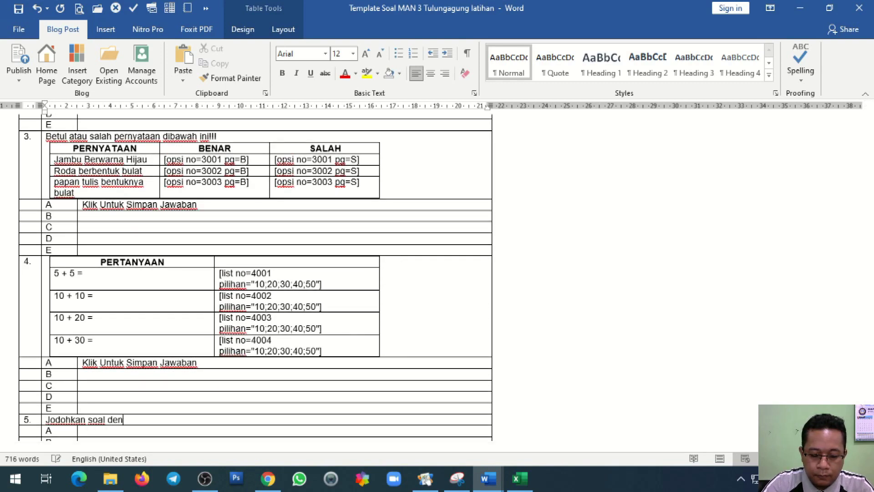
{"action": "type", "text": "gan jawaban yan"}
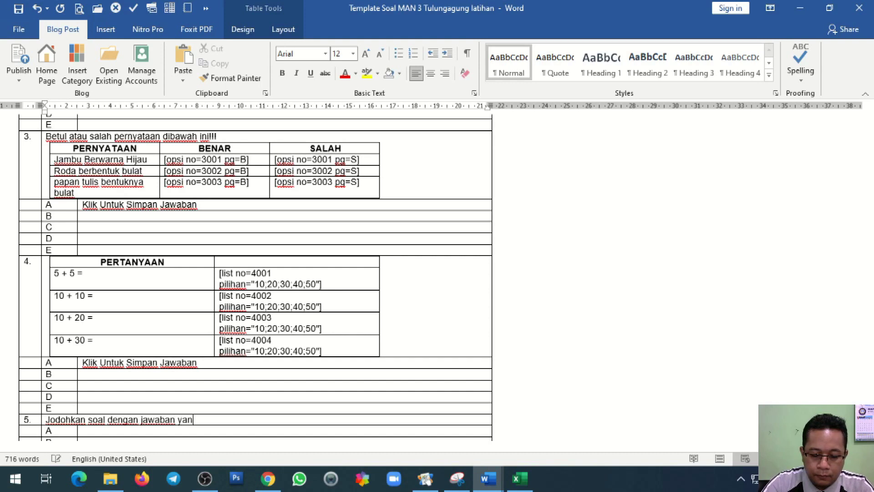
{"action": "type", "text": "g tepat !"}
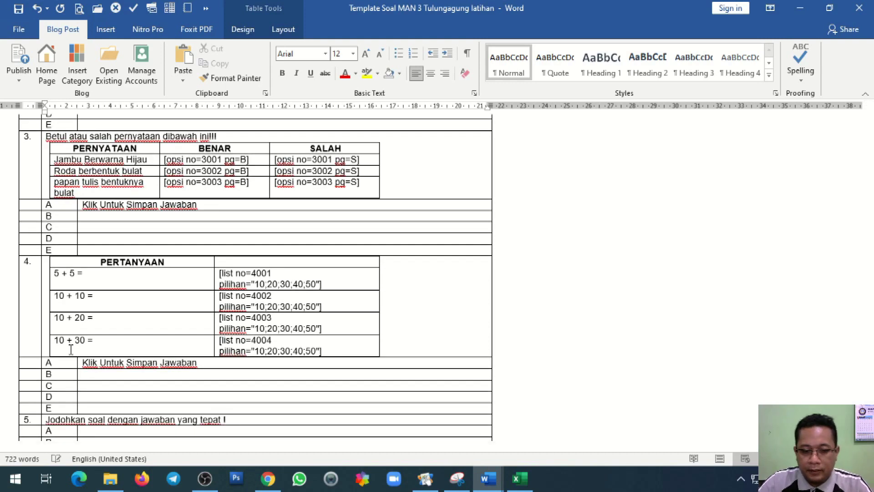
{"action": "key", "text": "Return"}
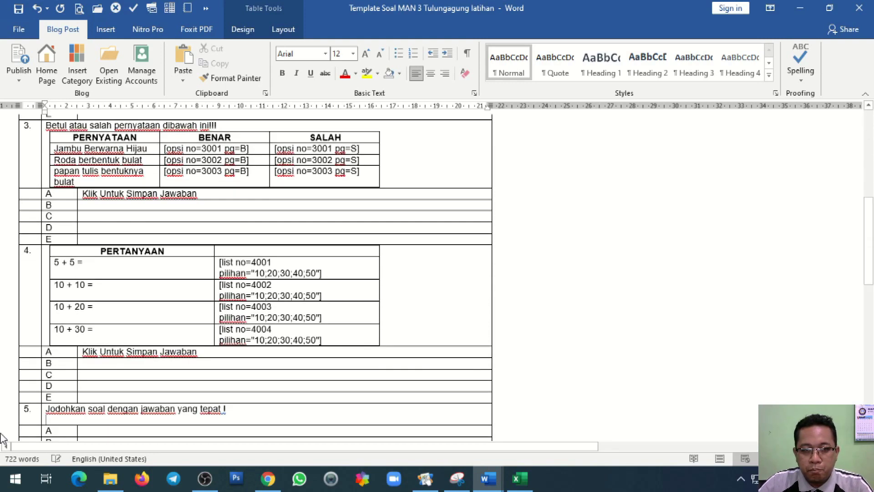
Step: Start generating a multiple-choice table with columns for question number 5, with 4 answers and 2 columns
{"action": "left_click", "coordinate": [170, 8]}
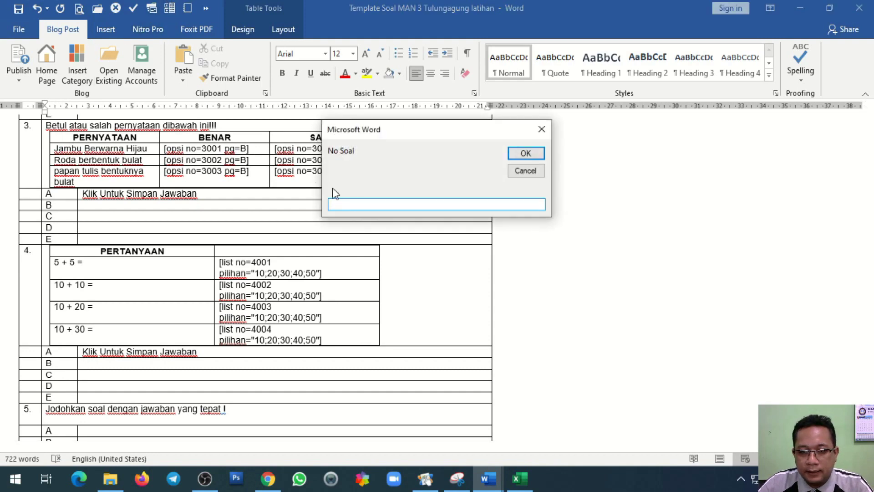
{"action": "type", "text": "5"}
{"action": "key", "text": "Return"}
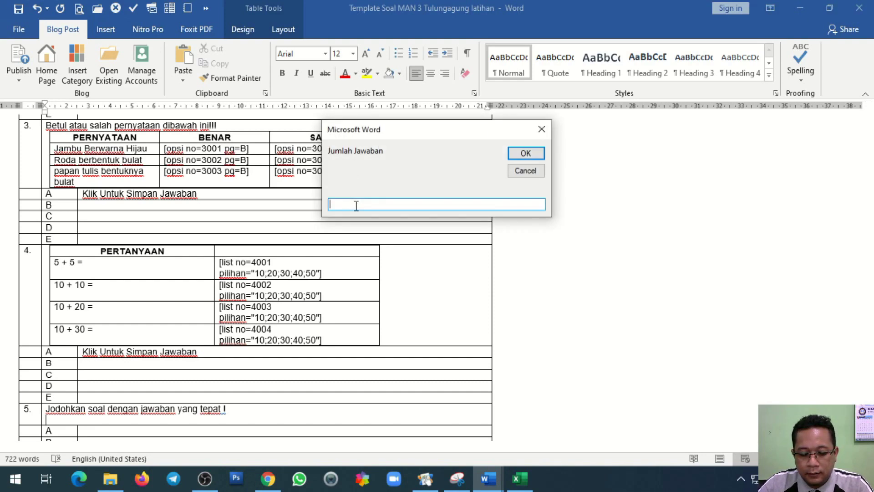
{"action": "type", "text": "4"}
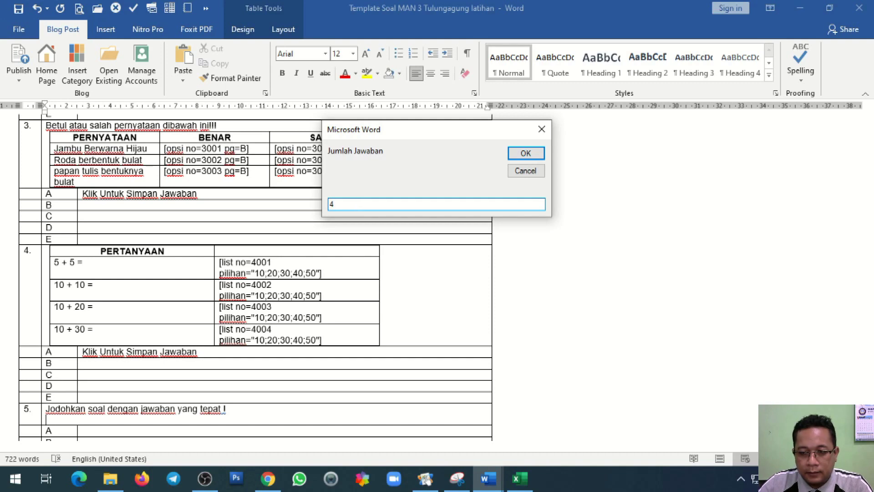
{"action": "key", "text": "Return"}
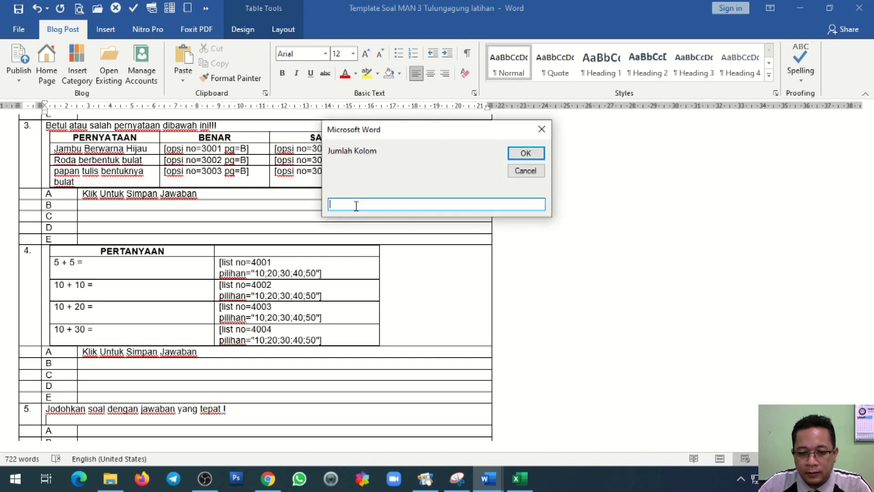
{"action": "type", "text": "2"}
{"action": "key", "text": "Return"}
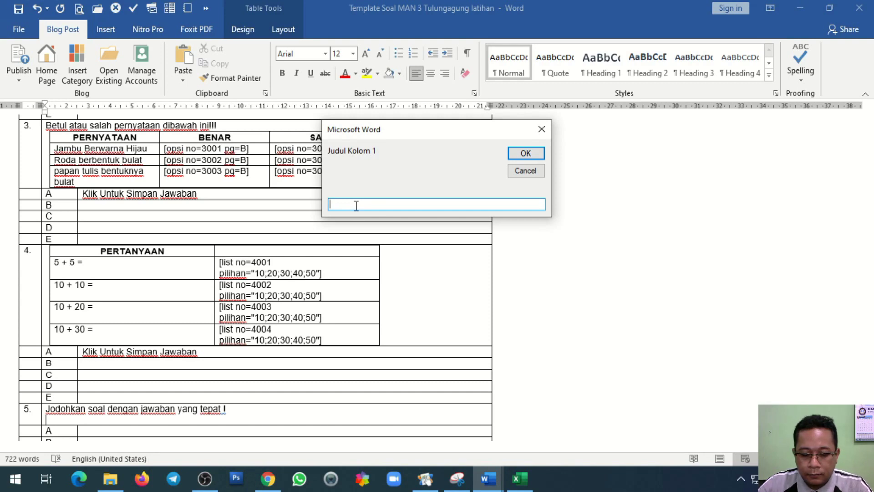
Step: Title the table's first column TANEN and its second column SUKOREJO
{"action": "type", "text": "TA"}
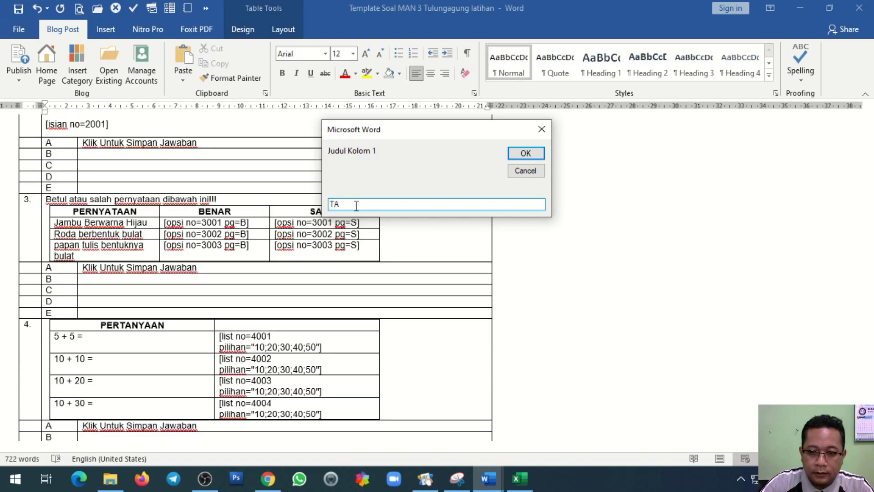
{"action": "type", "text": "NYA"}
{"action": "key", "text": "Return"}
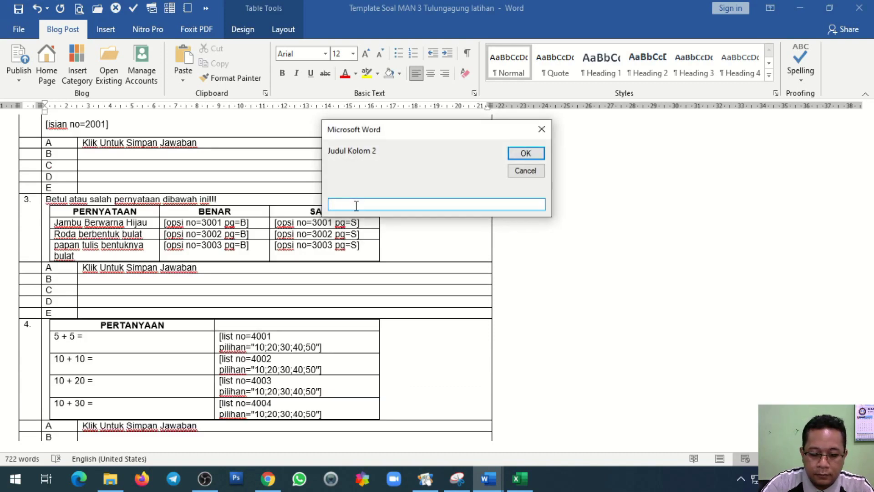
{"action": "type", "text": "SUKOREJO"}
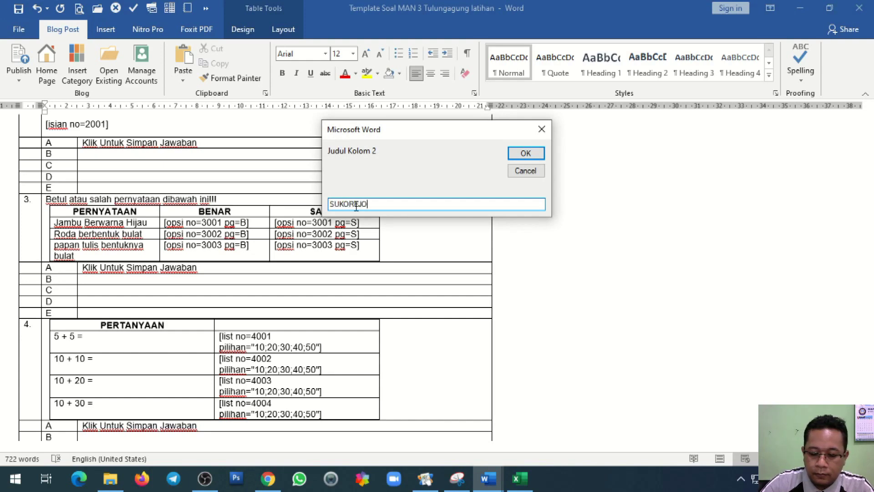
{"action": "key", "text": "Return"}
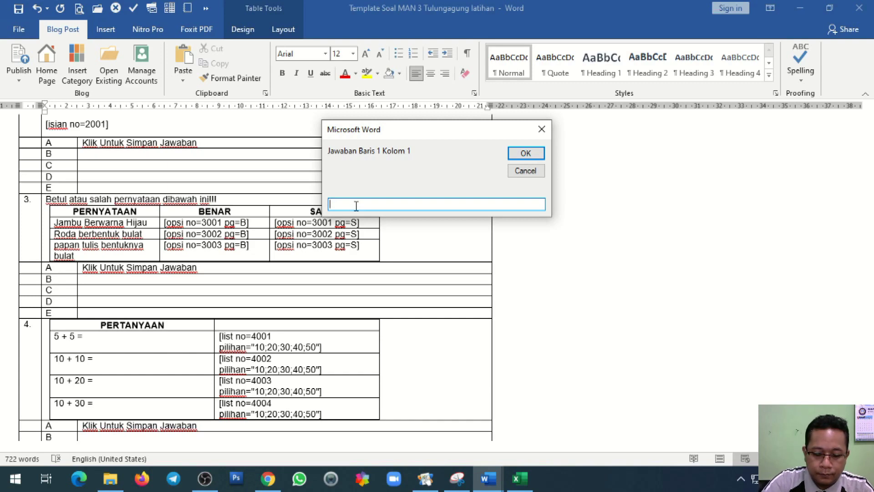
Step: Fill answer row 1 with REJOTANGAN and KALIDAWIR, and row 2 with SUMBER GEMPOL and NGUNUT
{"action": "type", "text": "REJOTANGAN"}
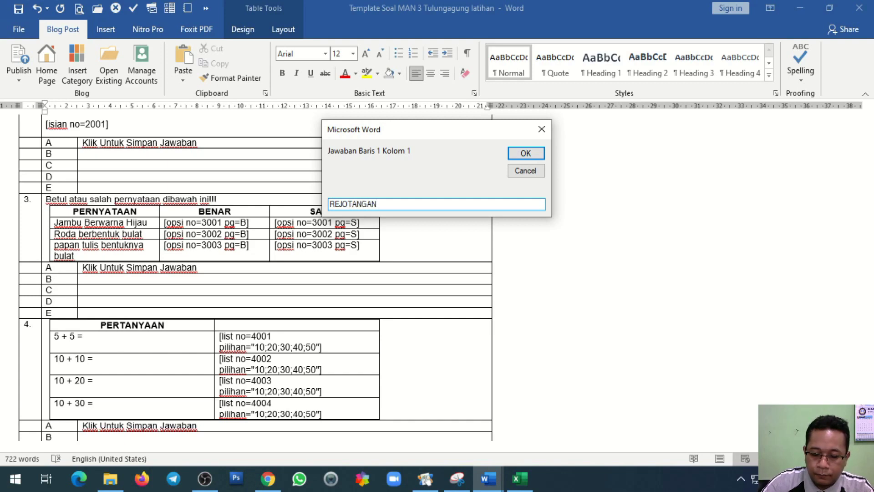
{"action": "key", "text": "Return"}
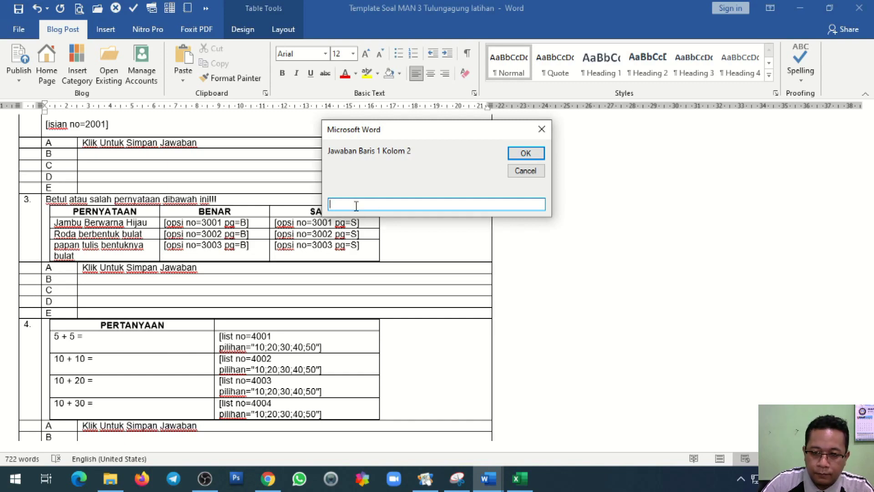
{"action": "type", "text": "K"}
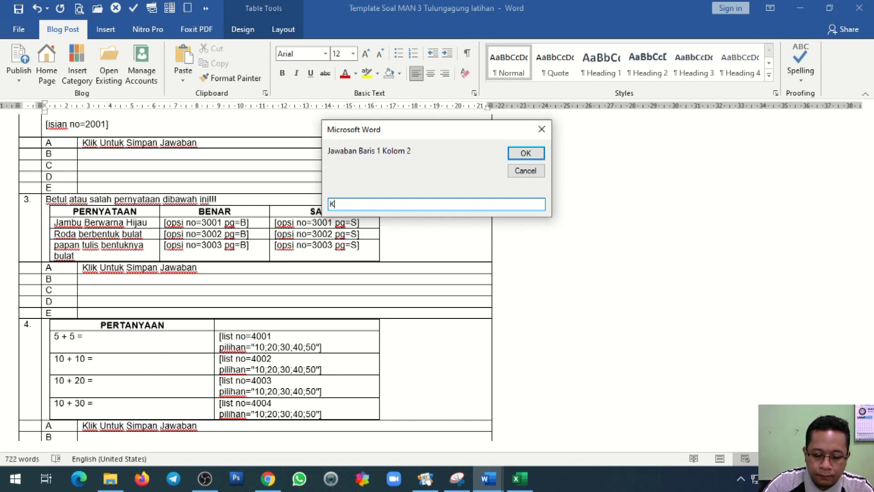
{"action": "type", "text": "ALIDAWIR"}
{"action": "key", "text": "Return"}
{"action": "type", "text": "SUMBER GEMPOL"}
{"action": "key", "text": "Return"}
{"action": "type", "text": "NGUNUT"}
{"action": "key", "text": "Return"}
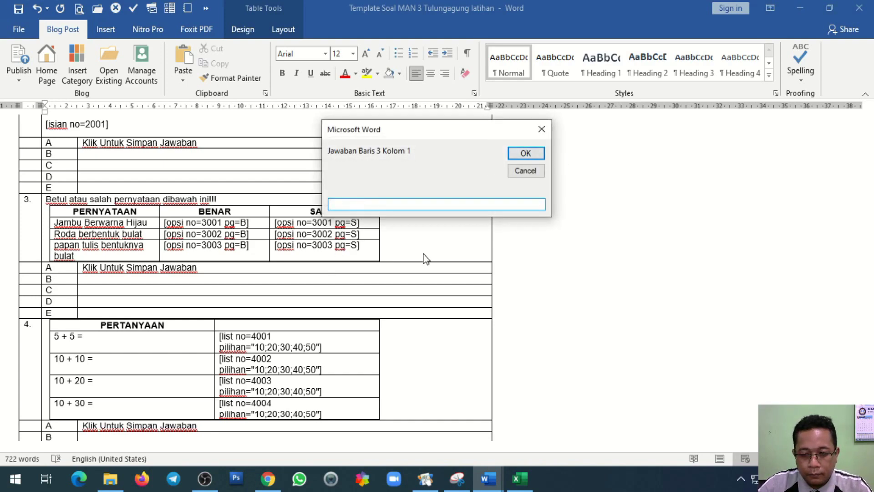
Step: Skip the remaining answer entries and delete the generated table from question 5
{"action": "left_click", "coordinate": [539, 174]}
{"action": "left_click", "coordinate": [524, 170]}
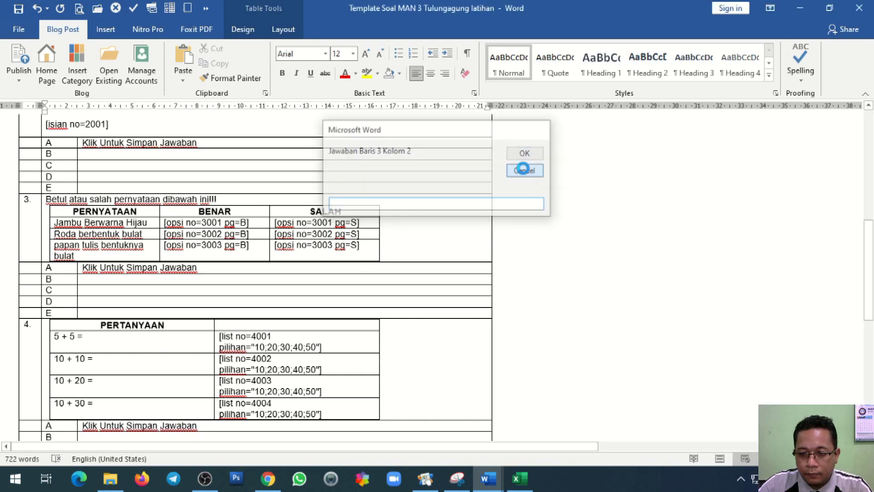
{"action": "left_click", "coordinate": [525, 170]}
{"action": "left_click", "coordinate": [524, 170]}
{"action": "scroll", "coordinate": [228, 281], "scroll_direction": "down", "scroll_amount": 5}
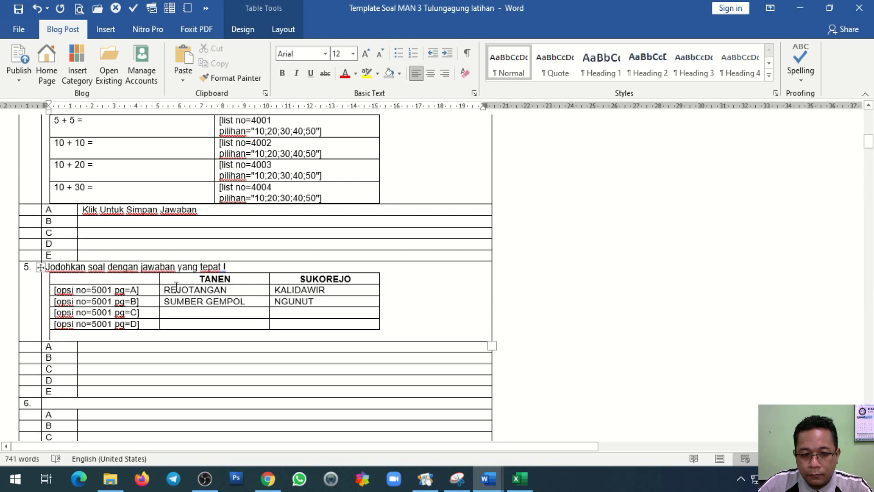
{"action": "left_click", "coordinate": [40, 268]}
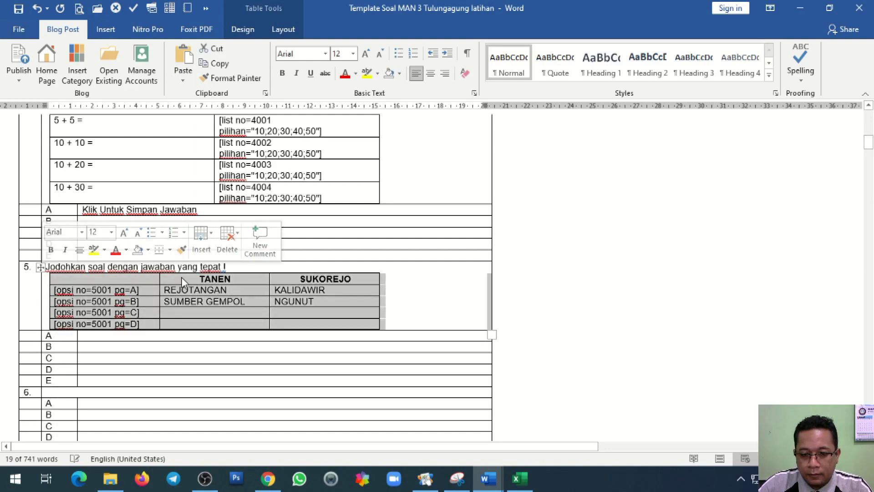
{"action": "left_click", "coordinate": [228, 241]}
{"action": "left_click", "coordinate": [251, 313]}
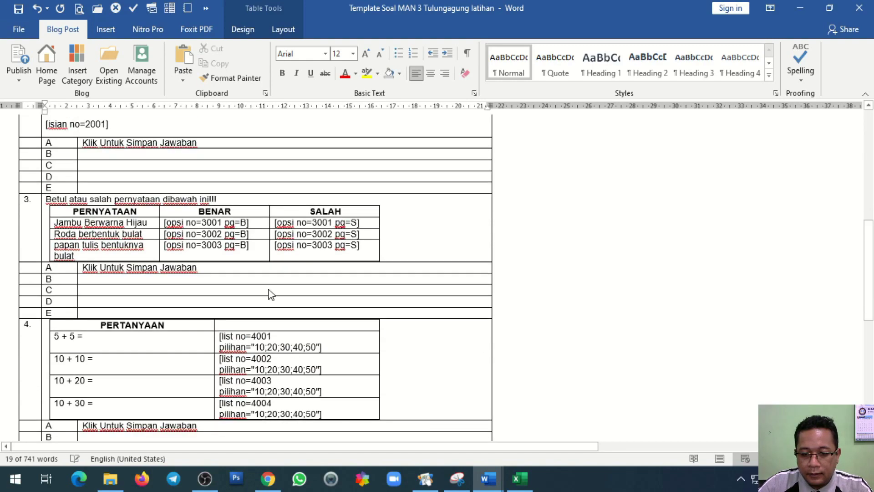
Step: Check the list of question types in the Bentuk soal AKM document, and return to the Template Soal document
{"action": "scroll", "coordinate": [234, 307], "scroll_direction": "down", "scroll_amount": 3}
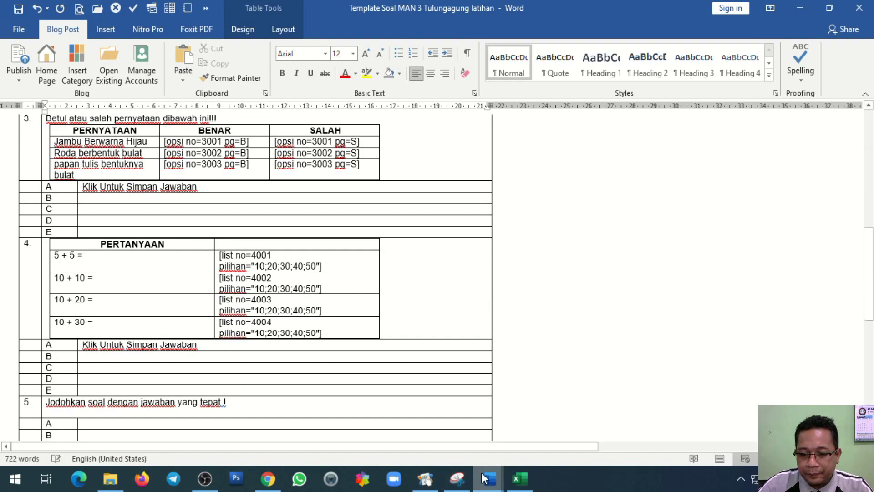
{"action": "mouse_move", "coordinate": [488, 479]}
{"action": "left_click", "coordinate": [433, 450]}
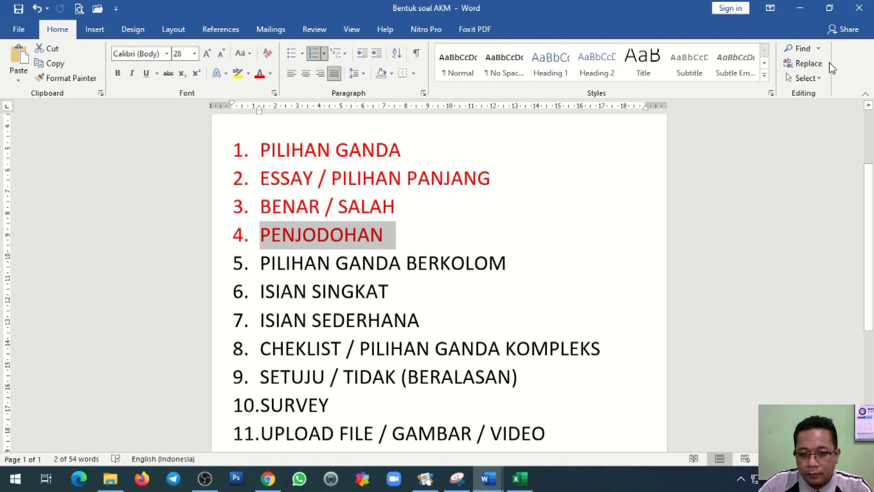
{"action": "left_click", "coordinate": [800, 8]}
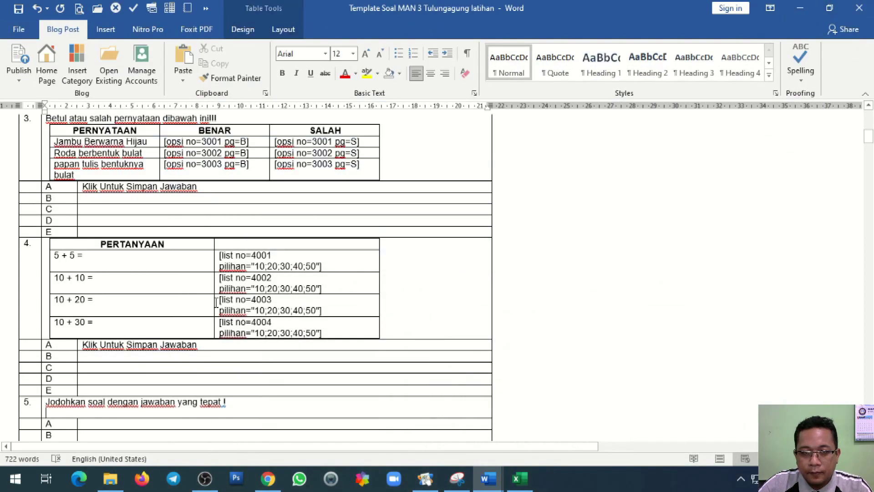
Step: Start generating a matching table for question number 5 with 2 questions and 3 answers
{"action": "left_click", "coordinate": [151, 8]}
{"action": "type", "text": "5"}
{"action": "key", "text": "Return"}
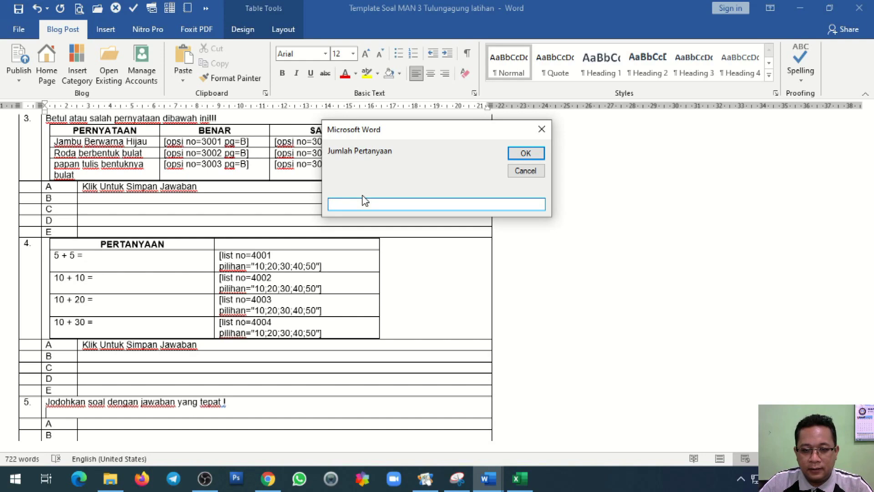
{"action": "type", "text": "2"}
{"action": "key", "text": "Return"}
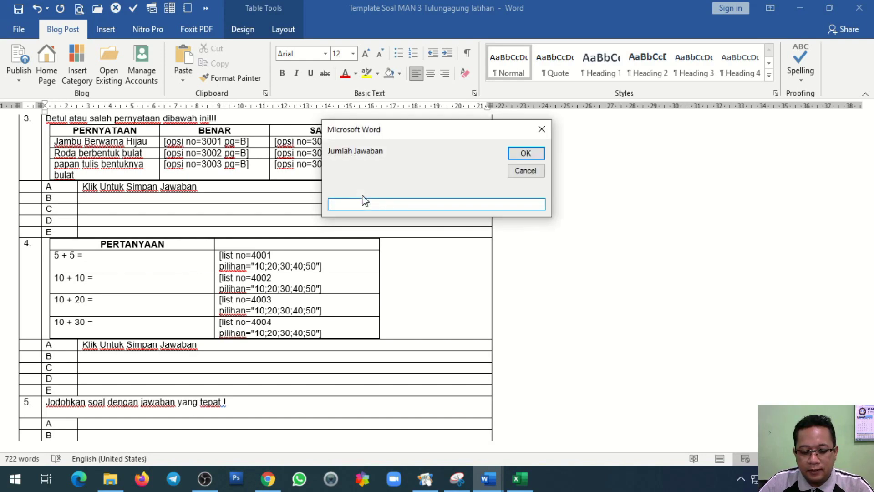
{"action": "type", "text": "3"}
{"action": "key", "text": "Return"}
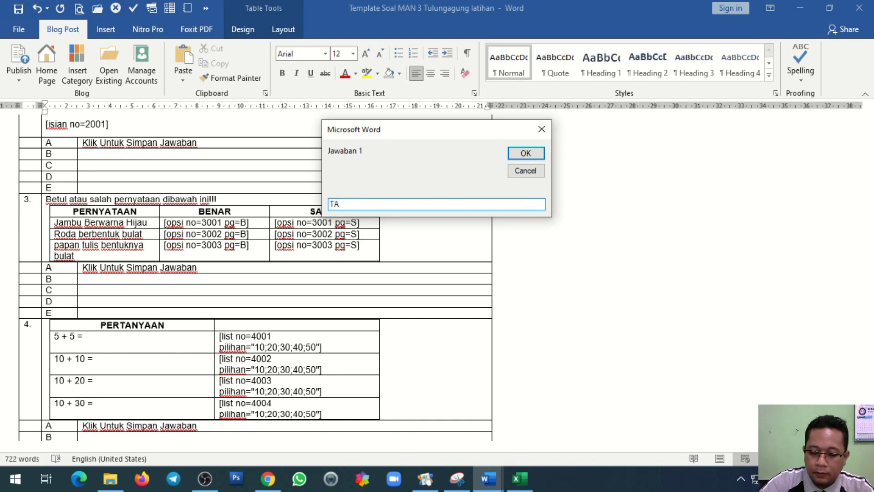
Step: Enter the three answer options of the matching table, with REJOTANGAN as the second and KALIDAWIR as the third
{"action": "type", "text": "NGUNU"}
{"action": "key", "text": "Return"}
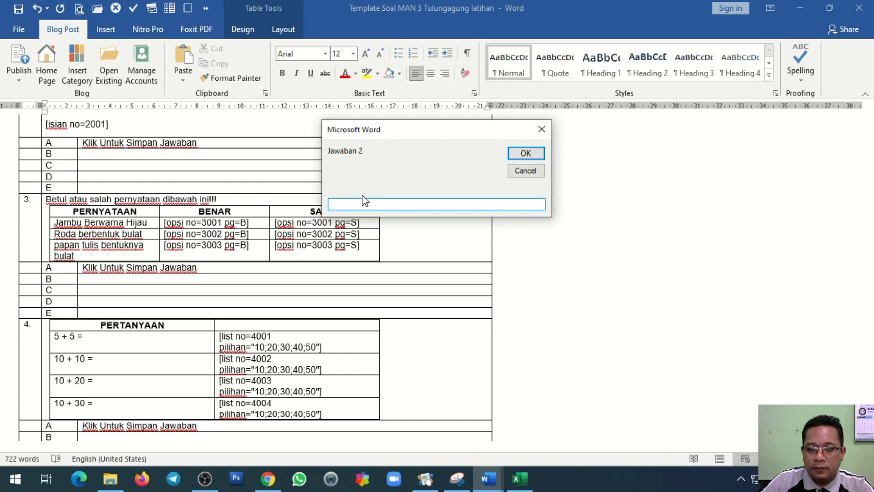
{"action": "type", "text": "R"}
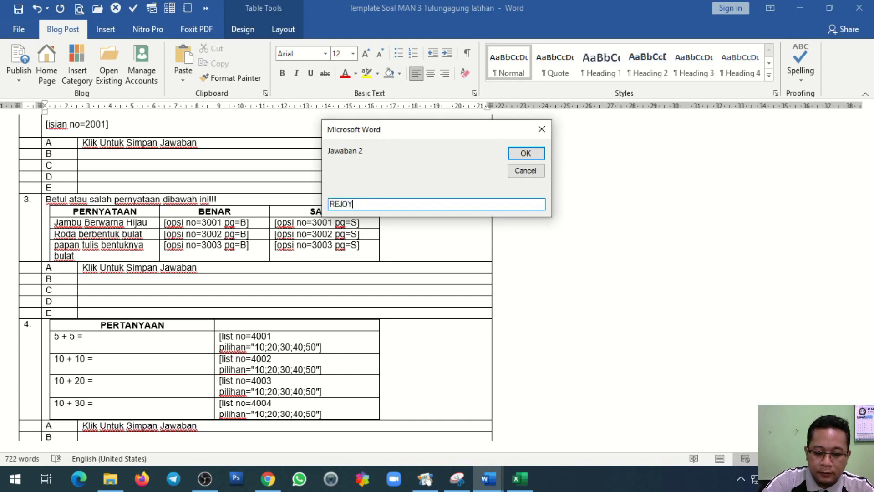
{"action": "type", "text": "EJOTANGAN"}
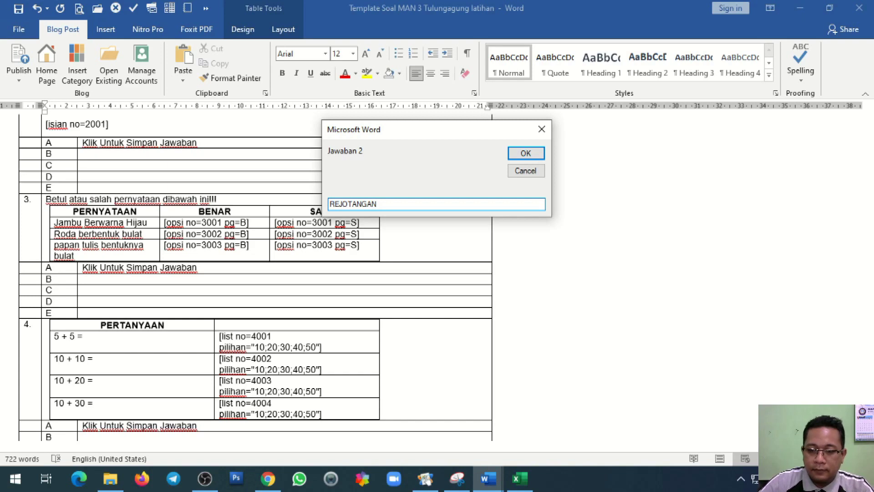
{"action": "key", "text": "Return"}
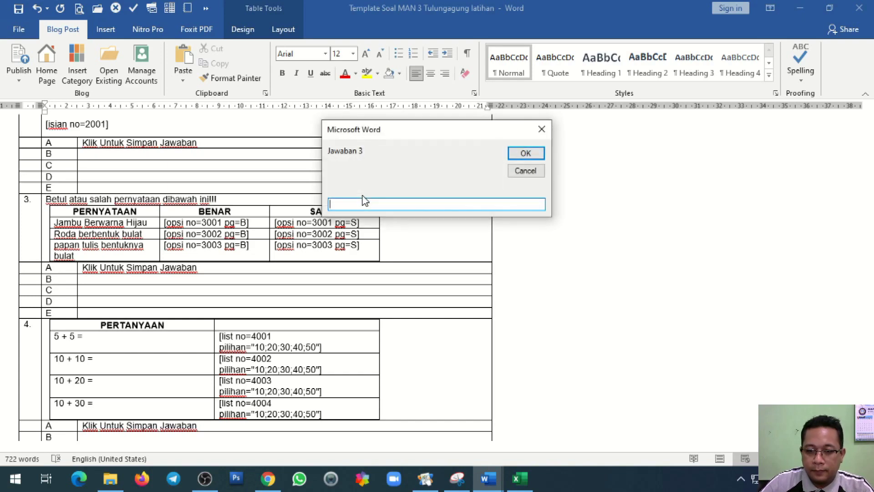
{"action": "type", "text": "KALIDAWIR"}
{"action": "key", "text": "Return"}
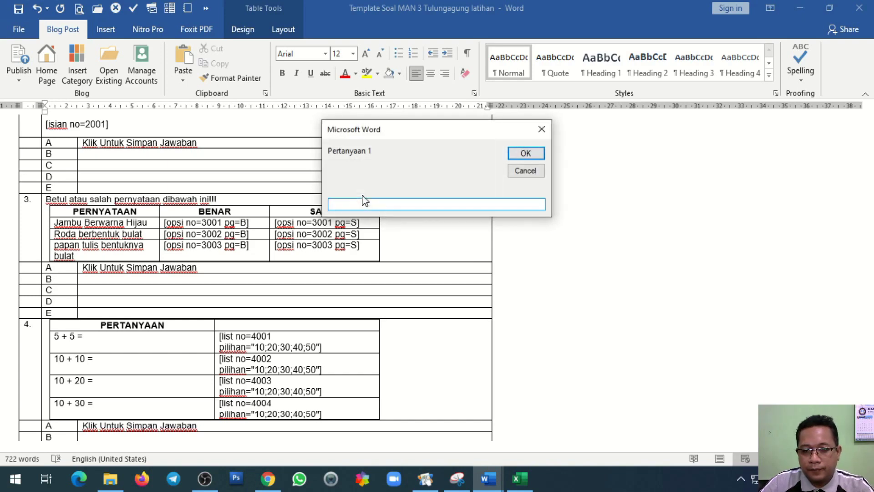
Step: Enter the two matching questions, DIMANAKAH LETAK DESA TANEN and DIMANAKAH LETAK DESA KARANGSONO
{"action": "type", "text": "DIMANAKAH"}
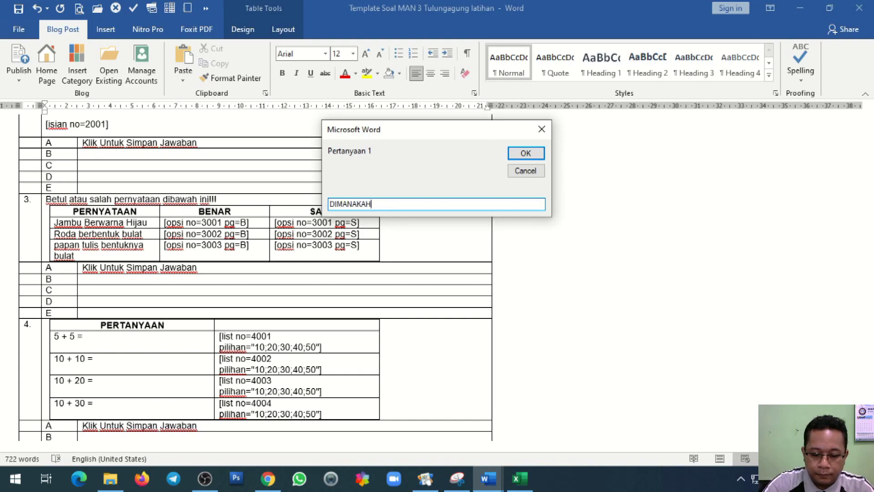
{"action": "type", "text": " LETAK DESA"}
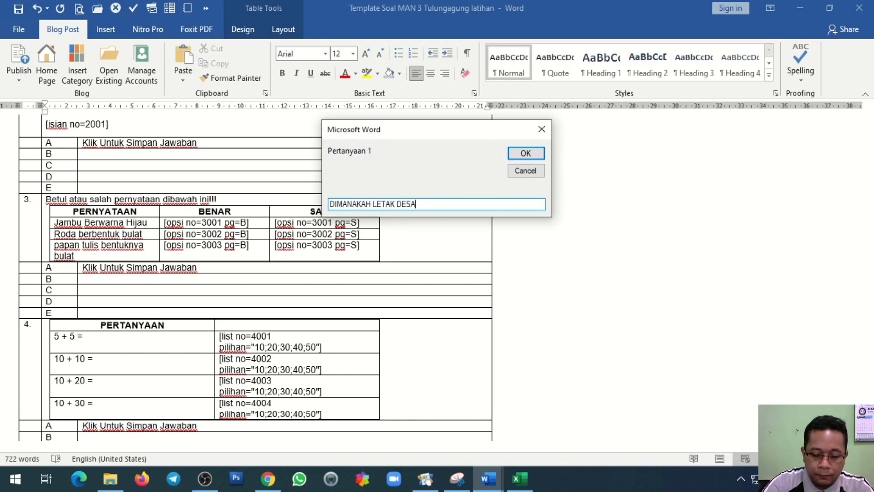
{"action": "type", "text": " TANEN"}
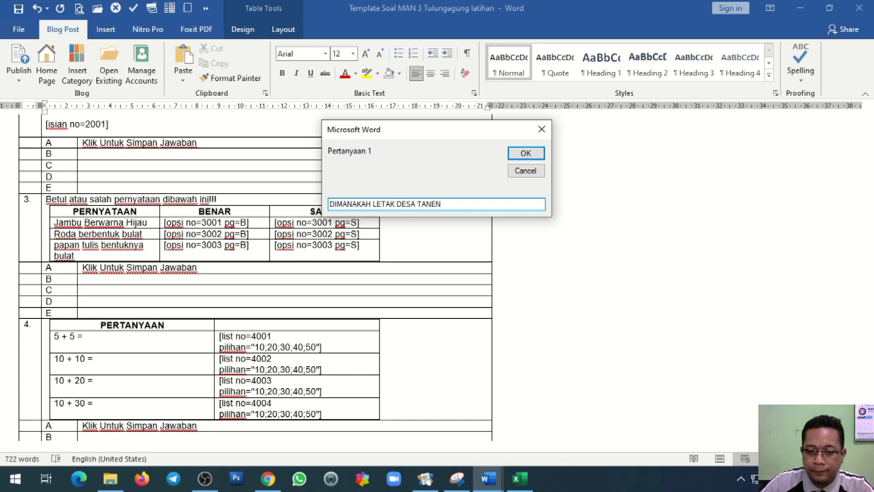
{"action": "key", "text": "Return"}
{"action": "type", "text": "DIMANAKAH LETAK DESA KARANGSONO"}
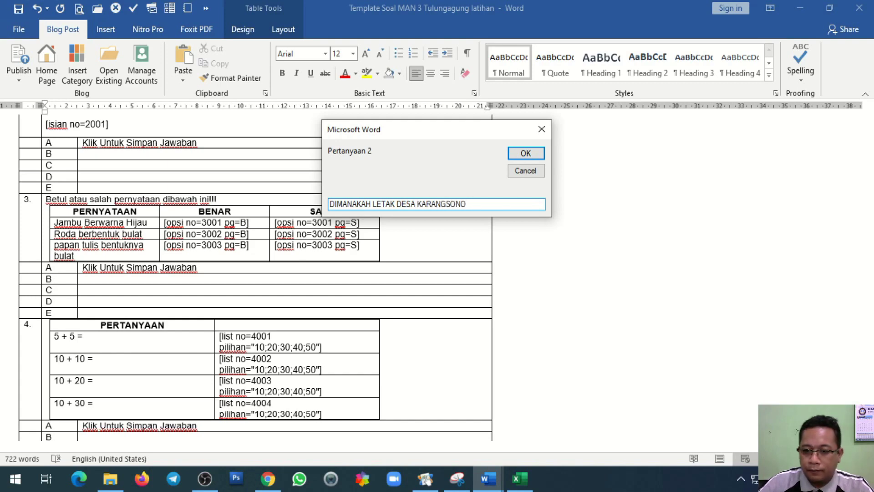
{"action": "key", "text": "Return"}
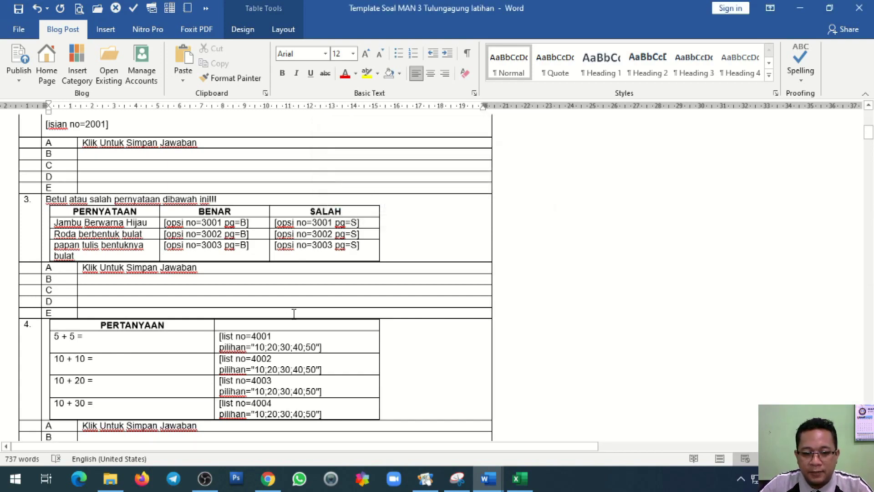
Step: Copy the text Klik Untuk Simpan Jawaban from question 4's option A into question 5's option A
{"action": "scroll", "coordinate": [294, 315], "scroll_direction": "down", "scroll_amount": 5}
{"action": "scroll", "coordinate": [294, 315], "scroll_direction": "down", "scroll_amount": 1}
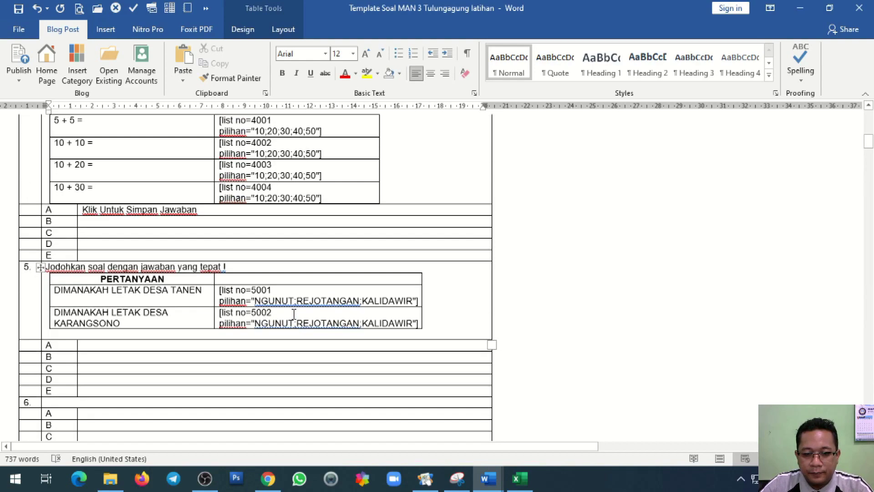
{"action": "scroll", "coordinate": [293, 316], "scroll_direction": "down", "scroll_amount": 1}
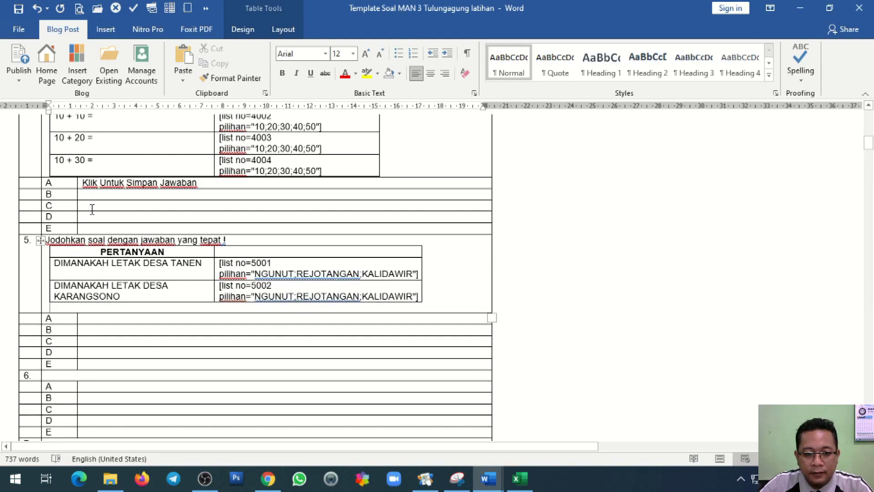
{"action": "left_click_drag", "start_coordinate": [84, 183], "coordinate": [181, 190]}
{"action": "key", "text": "ctrl+c"}
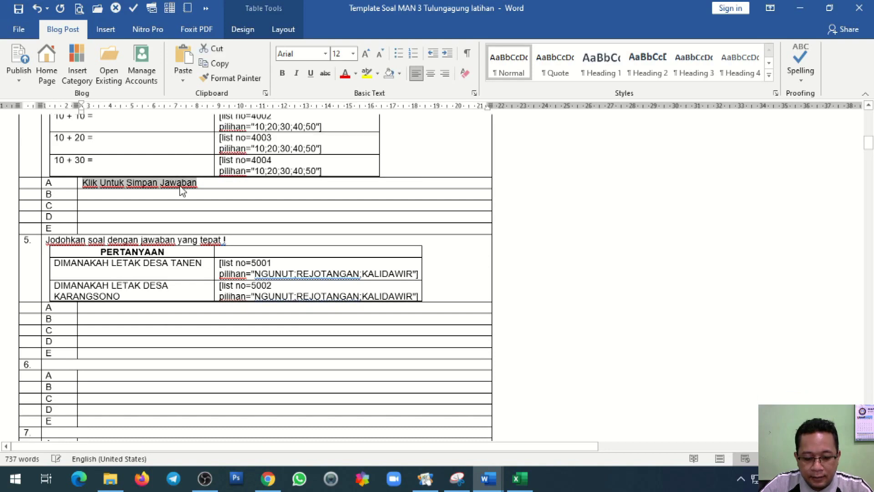
{"action": "left_click", "coordinate": [97, 309]}
{"action": "key", "text": "ctrl+v"}
Step: Publish the updated questions, and open question 5 on the reloaded test page in Chrome
{"action": "scroll", "coordinate": [95, 300], "scroll_direction": "up", "scroll_amount": 4}
{"action": "scroll", "coordinate": [95, 294], "scroll_direction": "up", "scroll_amount": 3}
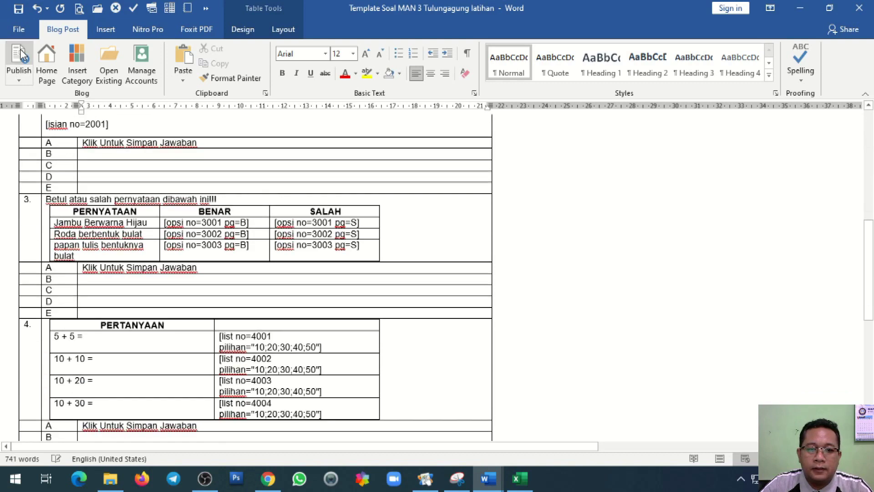
{"action": "left_click", "coordinate": [268, 479]}
{"action": "left_click", "coordinate": [55, 31]}
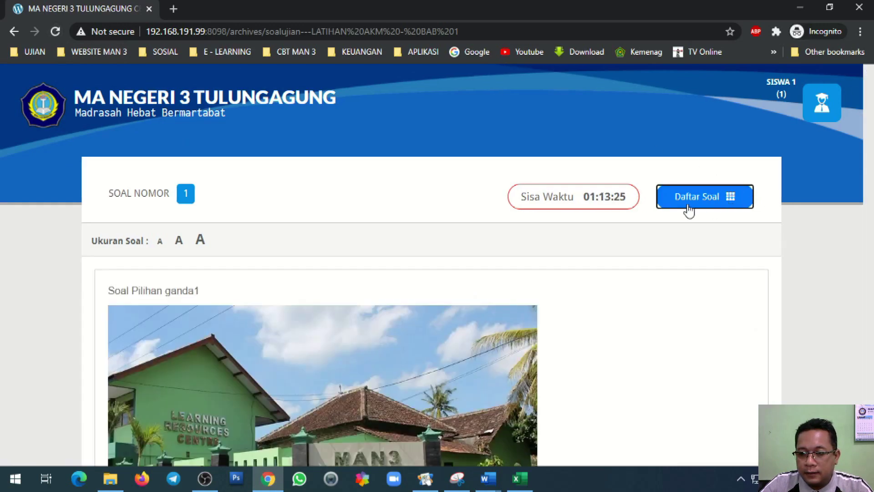
{"action": "left_click", "coordinate": [713, 209]}
{"action": "left_click", "coordinate": [432, 148]}
{"action": "scroll", "coordinate": [460, 200], "scroll_direction": "down", "scroll_amount": 1}
{"action": "scroll", "coordinate": [460, 200], "scroll_direction": "down", "scroll_amount": 1}
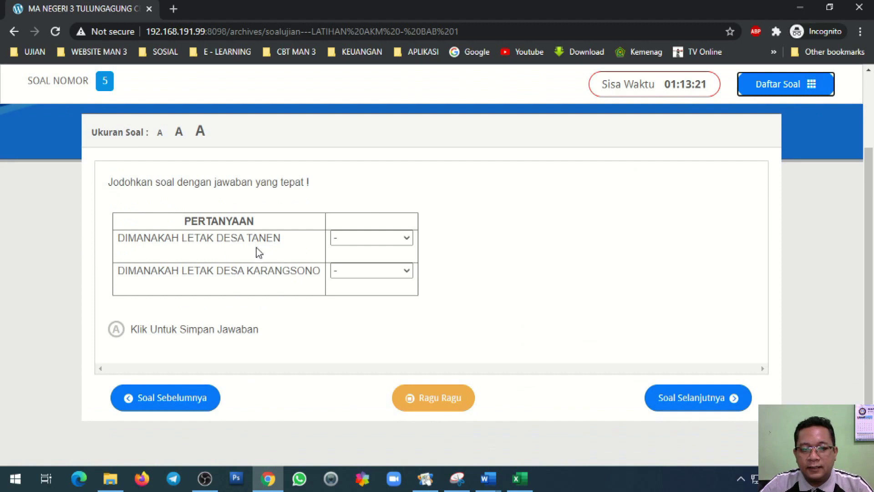
Step: Answer question 5 with REJOTANGAN for Desa Tanen and NGUNUT for Desa Karangsono, and save the answer
{"action": "left_click", "coordinate": [372, 241]}
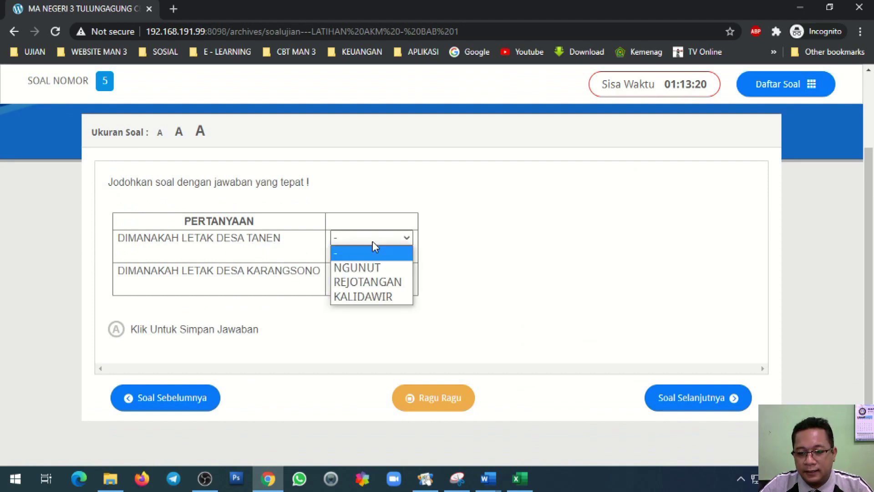
{"action": "left_click", "coordinate": [363, 283]}
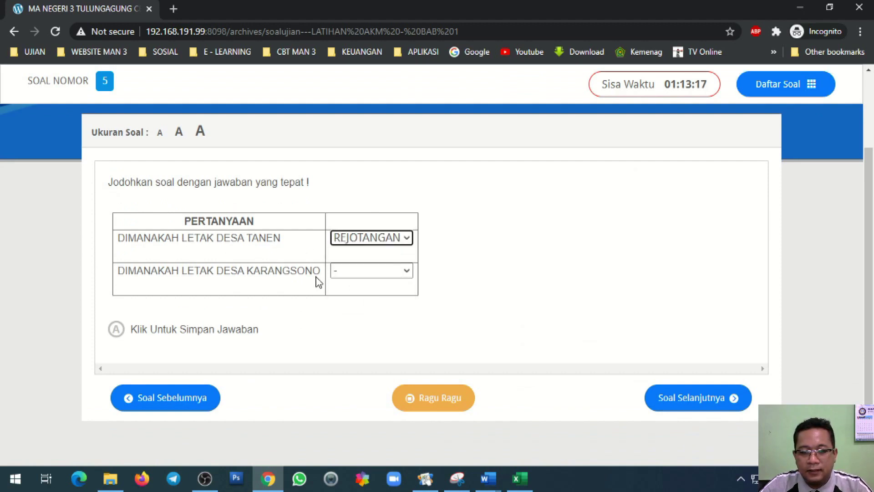
{"action": "left_click", "coordinate": [342, 274]}
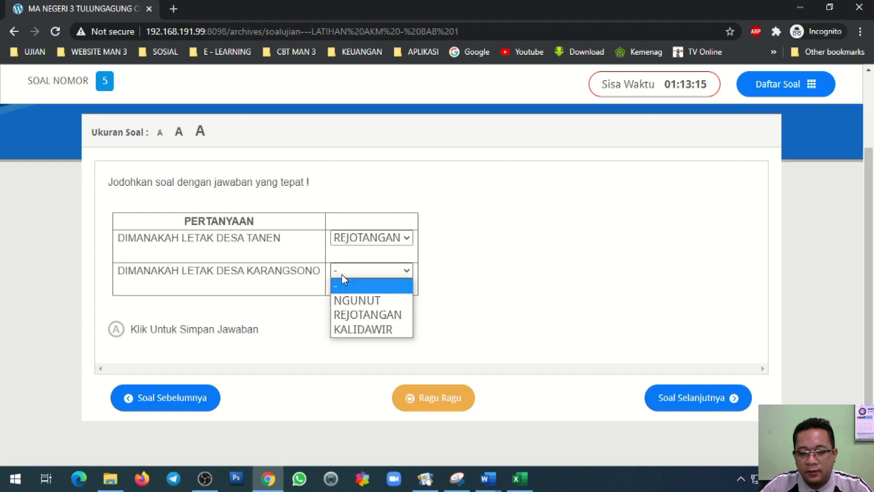
{"action": "left_click", "coordinate": [360, 300]}
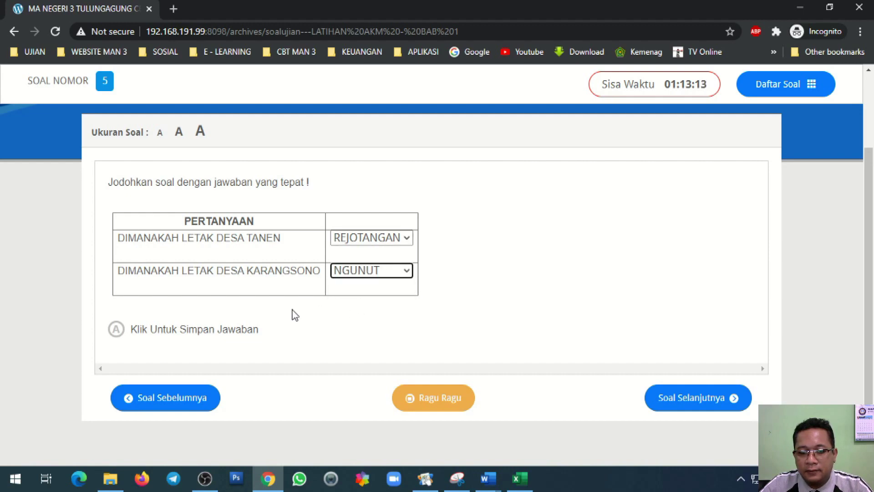
{"action": "left_click", "coordinate": [116, 331]}
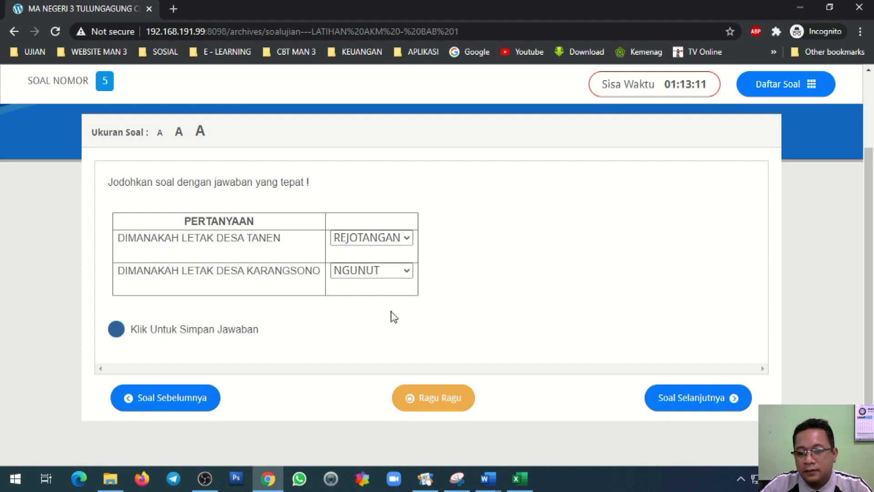
Step: Switch to the Excel analysis workbook, refresh the HASIL sheet, and review the student's result row
{"action": "left_click", "coordinate": [520, 478]}
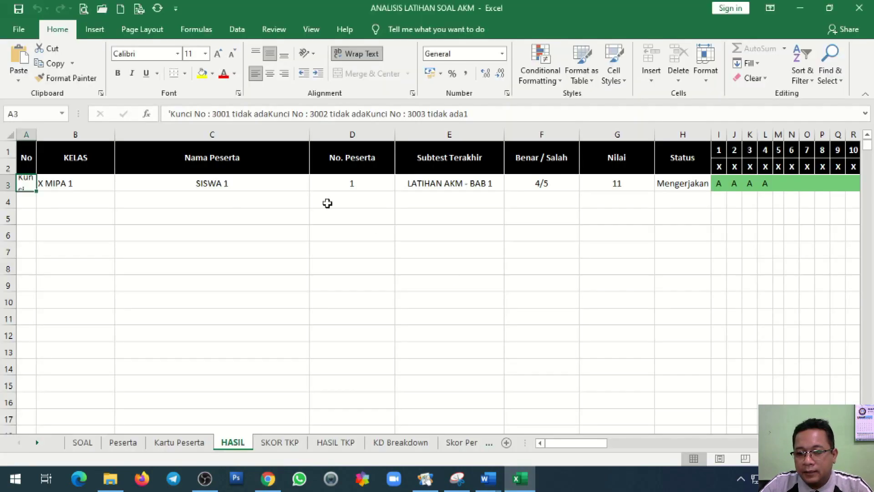
{"action": "left_click", "coordinate": [157, 8]}
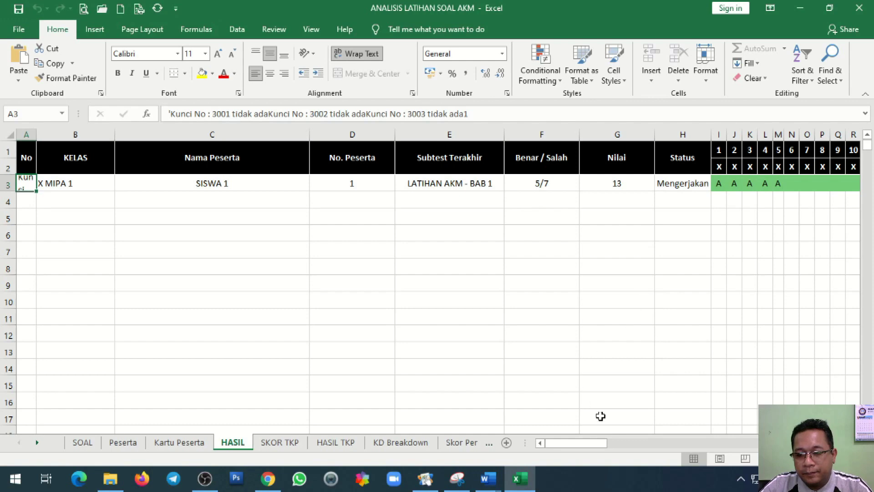
{"action": "mouse_move", "coordinate": [595, 447]}
{"action": "left_mouse_down"}
{"action": "mouse_move", "coordinate": [633, 445]}
{"action": "mouse_move", "coordinate": [599, 444]}
{"action": "left_mouse_up"}
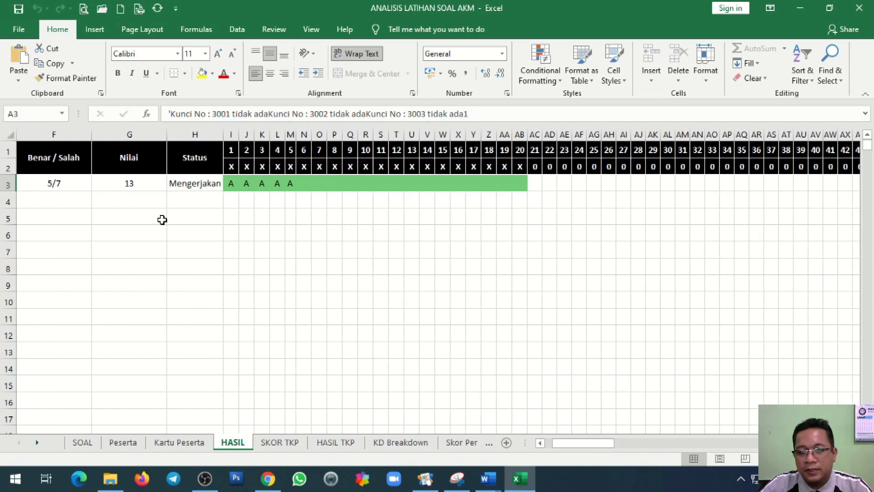
{"action": "left_click", "coordinate": [183, 212]}
{"action": "left_click_drag", "start_coordinate": [575, 444], "coordinate": [529, 445]}
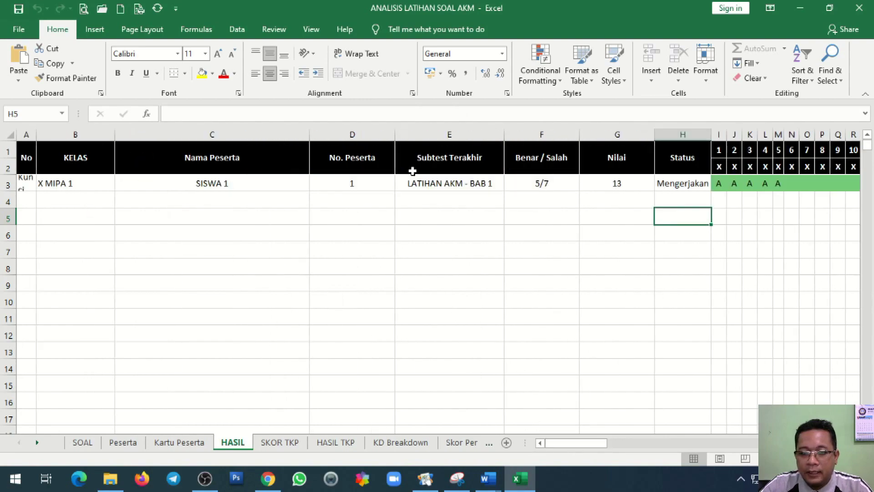
{"action": "left_click", "coordinate": [800, 7]}
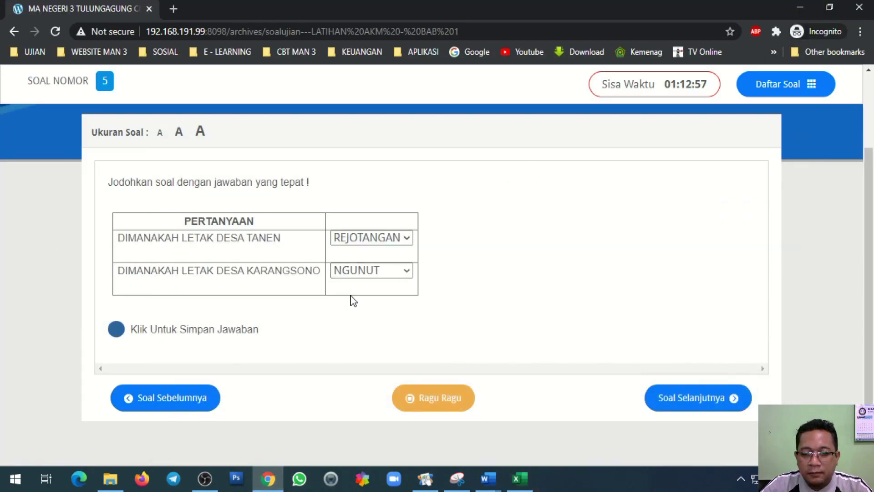
Step: Switch to the Bentuk soal AKM document in Word and color the PILIHAN GANDA BERKOLOM item red
{"action": "mouse_move", "coordinate": [487, 477]}
{"action": "left_click", "coordinate": [438, 443]}
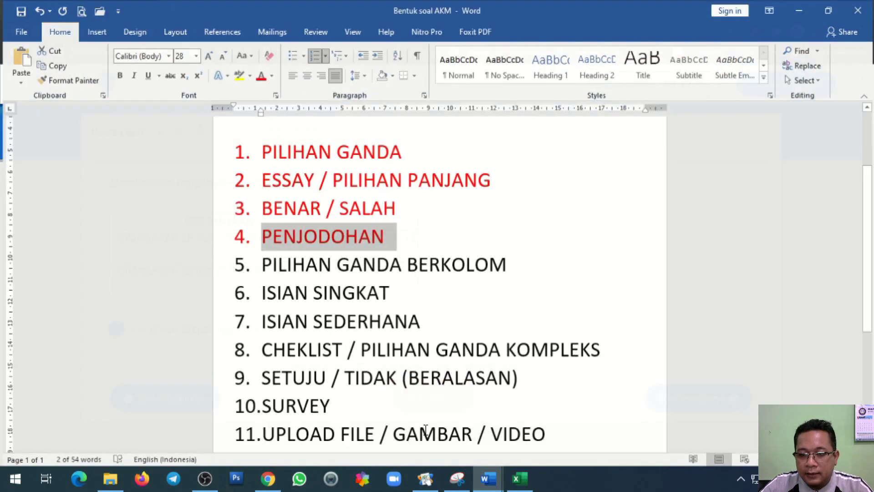
{"action": "left_click_drag", "start_coordinate": [263, 263], "coordinate": [488, 271]}
{"action": "left_click", "coordinate": [259, 73]}
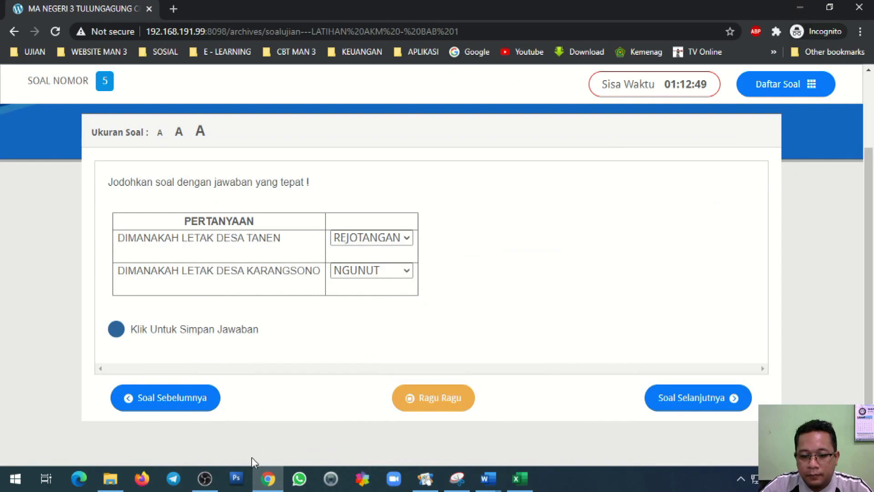
Step: Return to the Template Soal document and add a blank line in question 6's question cell
{"action": "mouse_move", "coordinate": [484, 478]}
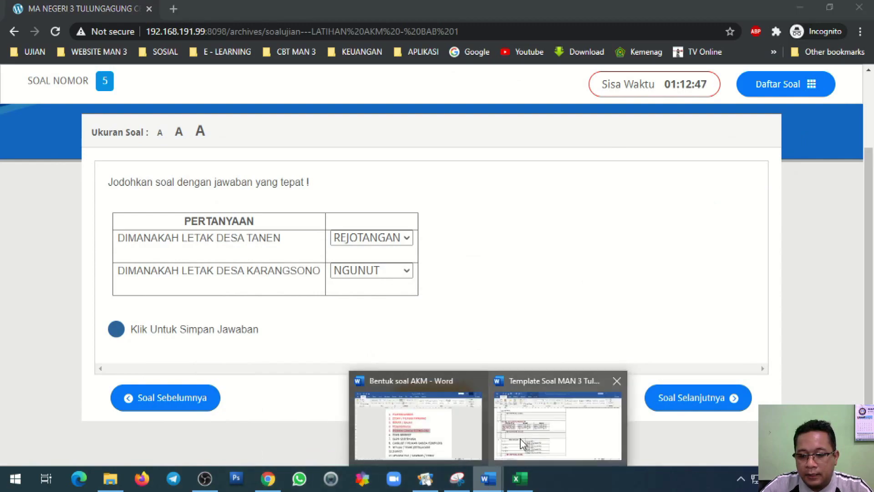
{"action": "left_click", "coordinate": [558, 426]}
{"action": "scroll", "coordinate": [159, 304], "scroll_direction": "down", "scroll_amount": 4}
{"action": "scroll", "coordinate": [159, 304], "scroll_direction": "down", "scroll_amount": 5}
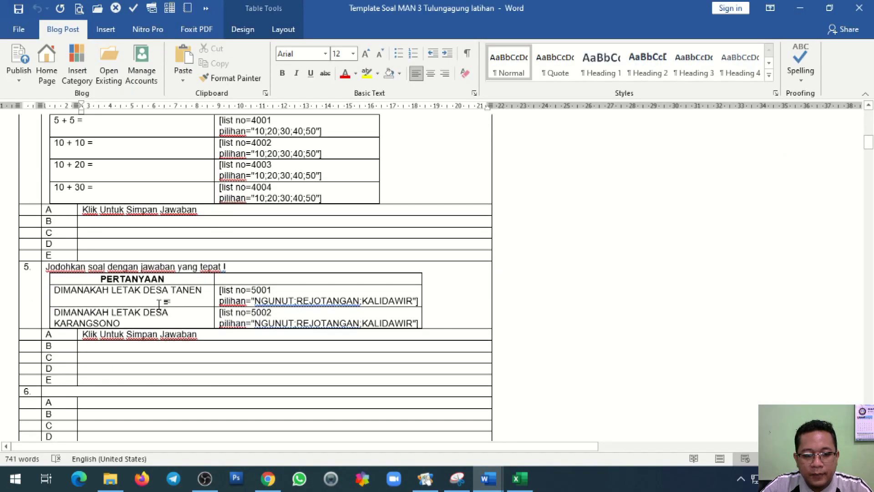
{"action": "left_click", "coordinate": [85, 257]}
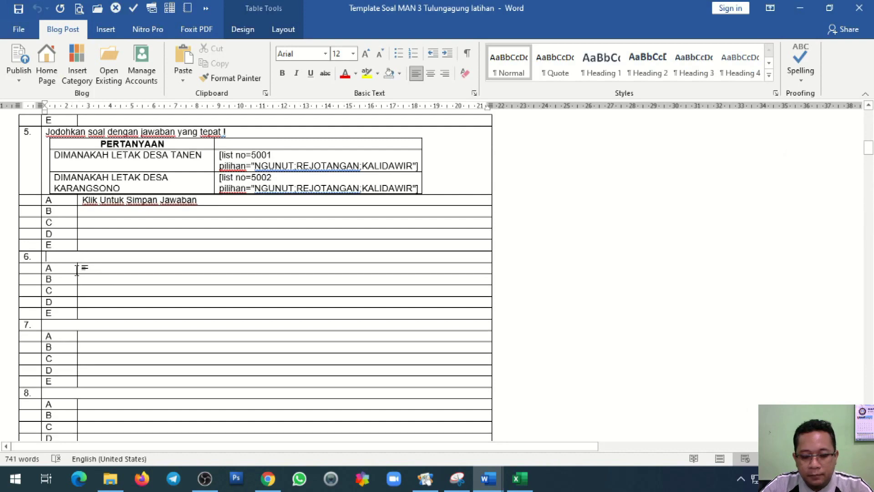
{"action": "key", "text": "Return"}
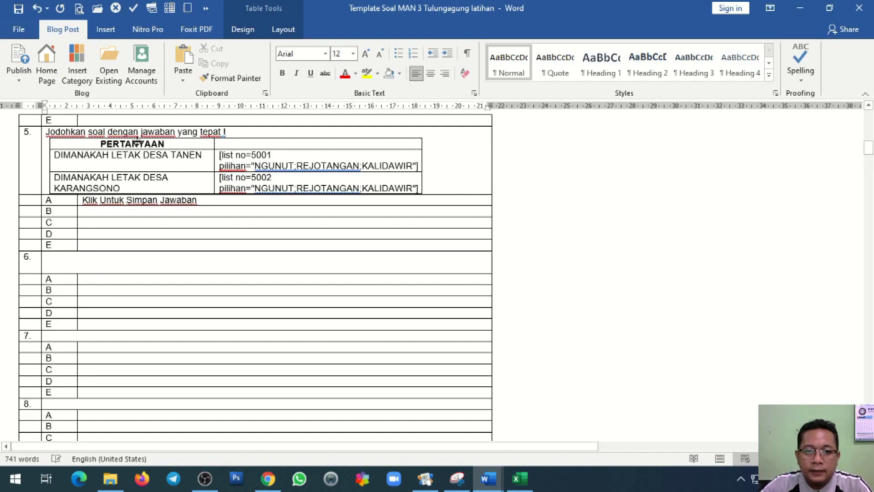
Step: Start generating a multi-column choice table for question number 6 with 5 answers and 3 columns
{"action": "left_click", "coordinate": [171, 9]}
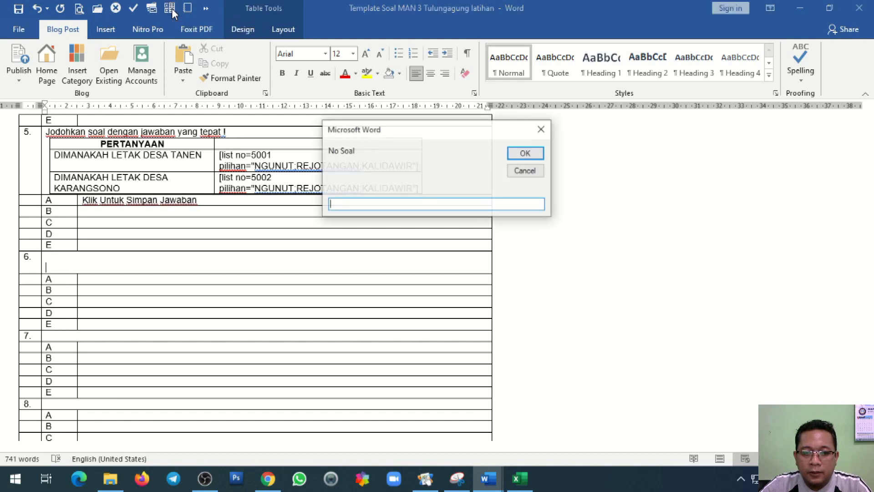
{"action": "type", "text": "6"}
{"action": "key", "text": "Return"}
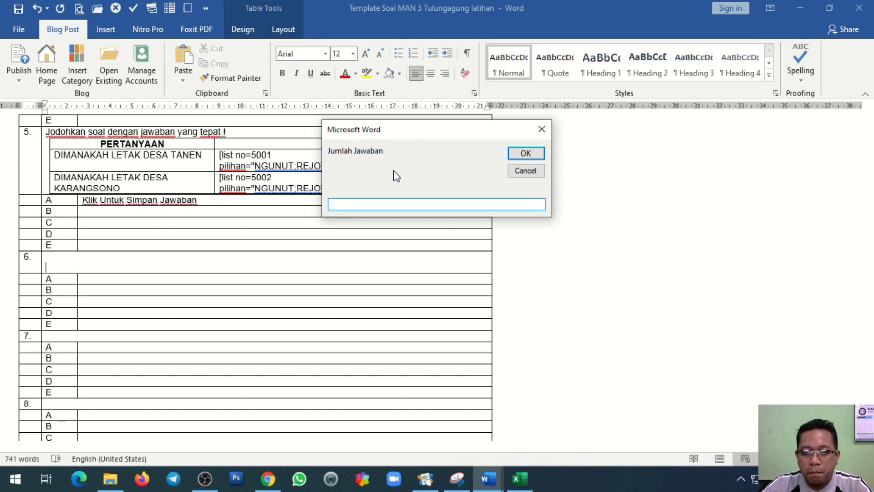
{"action": "type", "text": "5"}
{"action": "key", "text": "Return"}
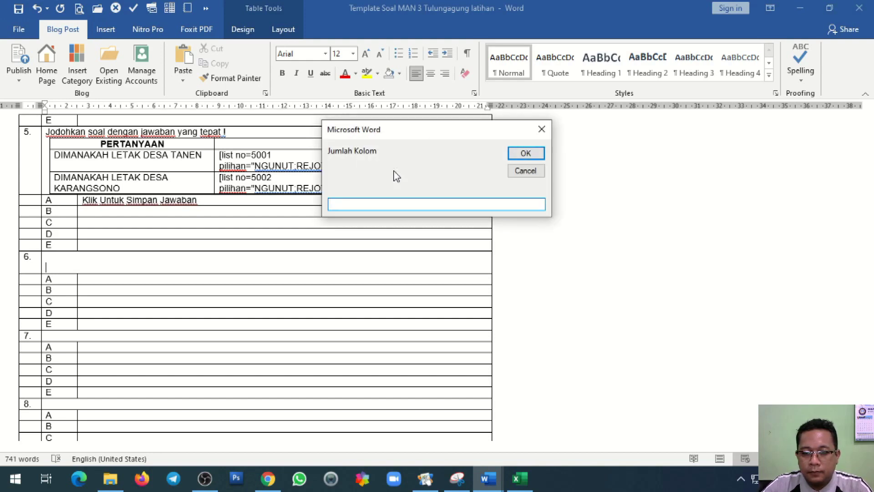
{"action": "type", "text": "2"}
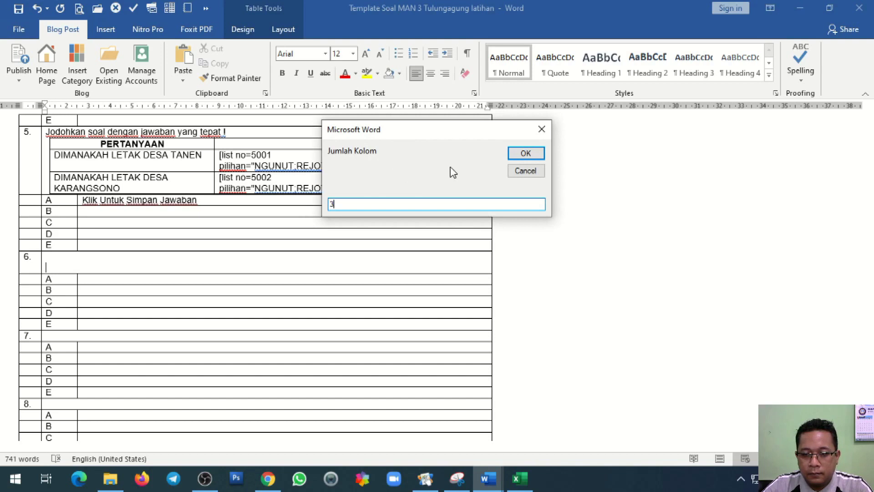
{"action": "left_click", "coordinate": [528, 155]}
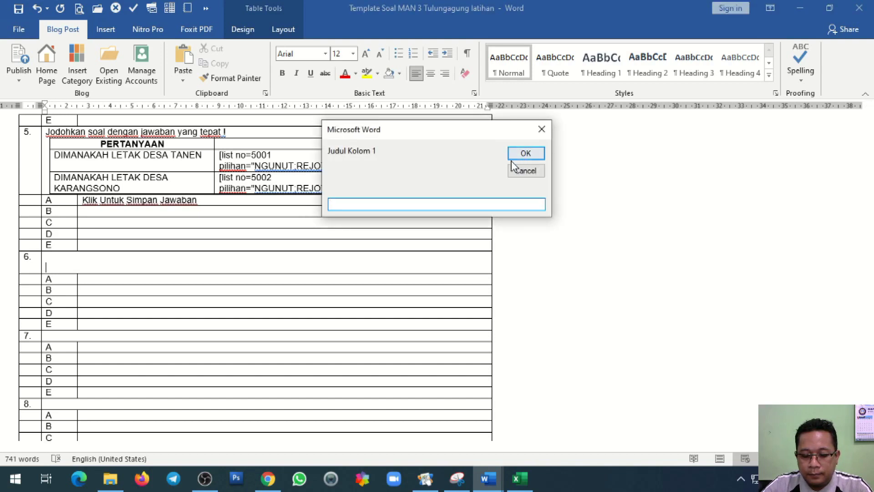
Step: Title the three columns of question 6's choice table SERING, JARANG and TIDAK PERNAH
{"action": "type", "text": "SERING"}
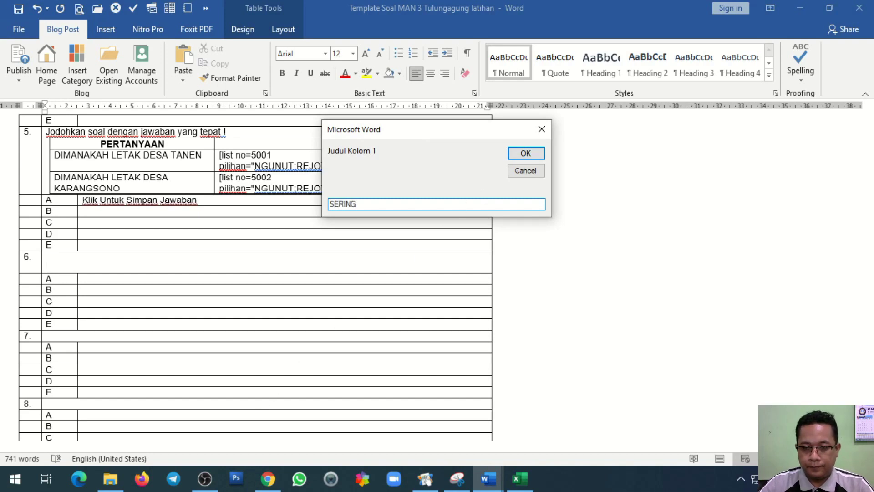
{"action": "key", "text": "Return"}
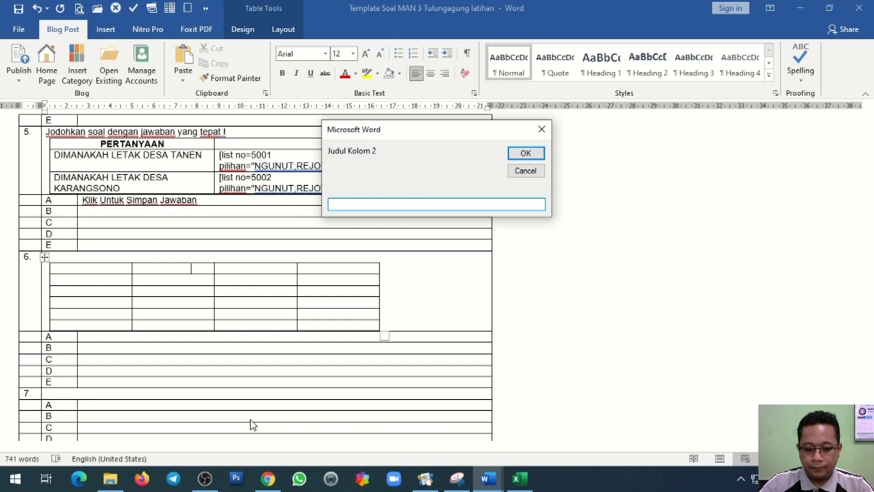
{"action": "type", "text": "JARANG"}
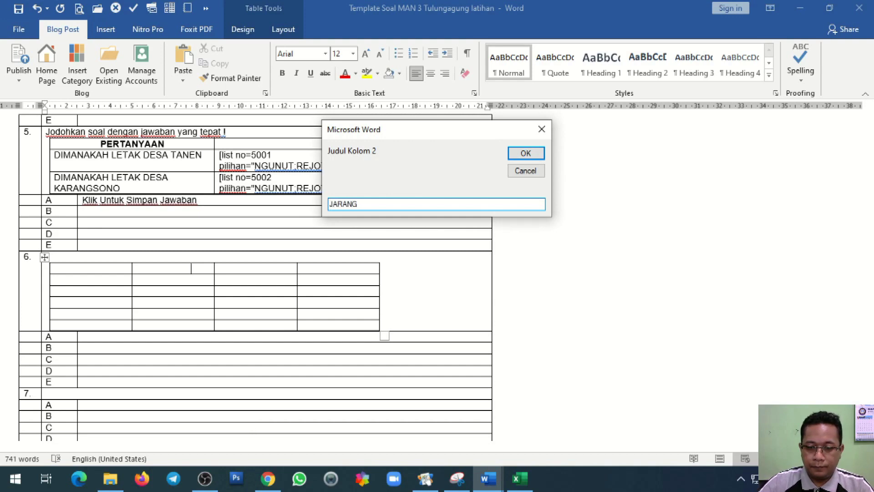
{"action": "key", "text": "Return"}
{"action": "type", "text": "TIDAK PERNAH"}
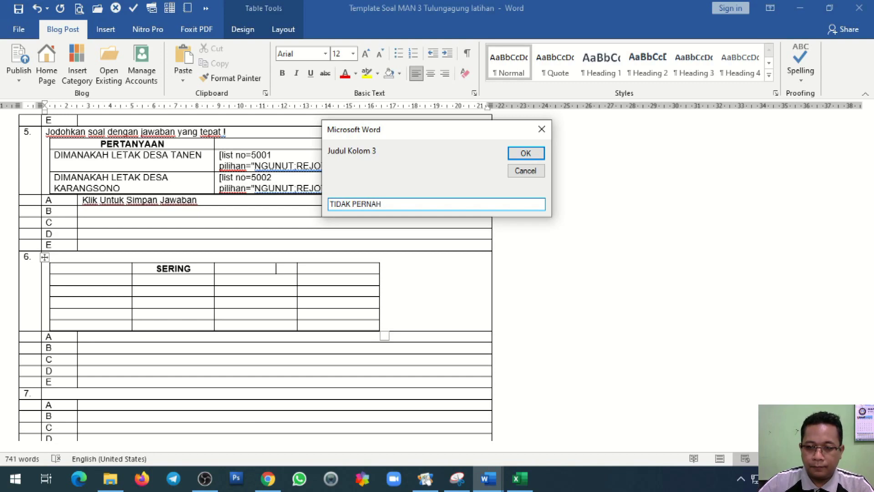
{"action": "key", "text": "Return"}
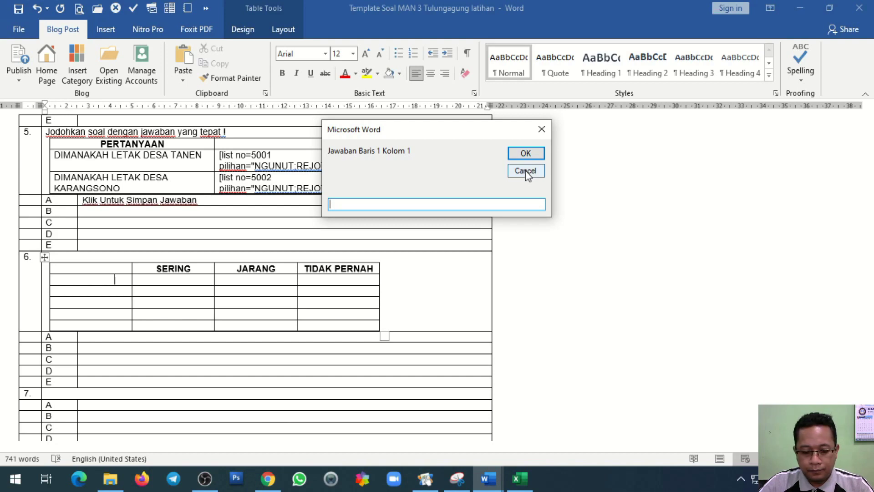
Step: Fill the first answer row of question 6's table with HIJAU, KUNING and MERAH
{"action": "type", "text": "HIJAU"}
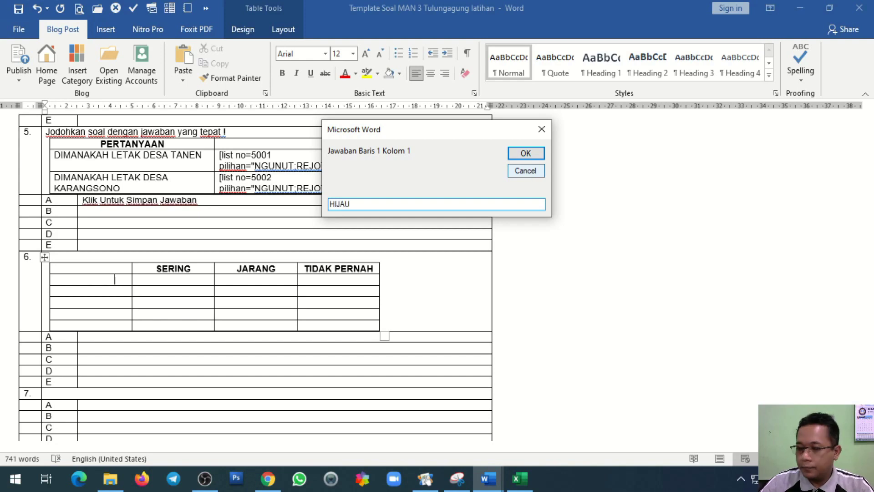
{"action": "key", "text": "Return"}
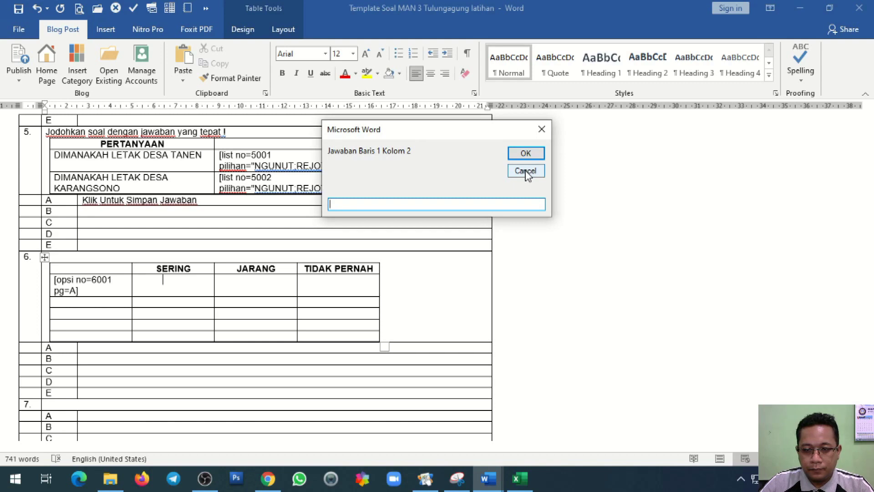
{"action": "type", "text": "KU"}
{"action": "key", "text": "Return"}
{"action": "type", "text": "MERAH"}
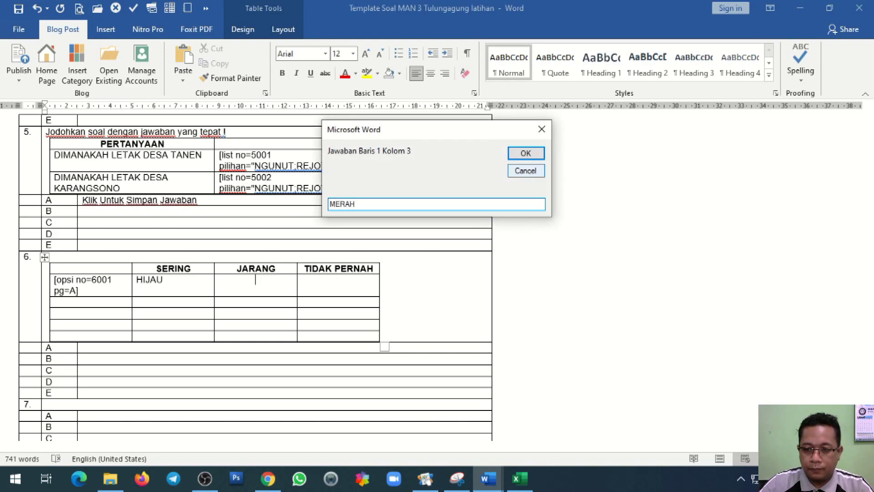
{"action": "key", "text": "Return"}
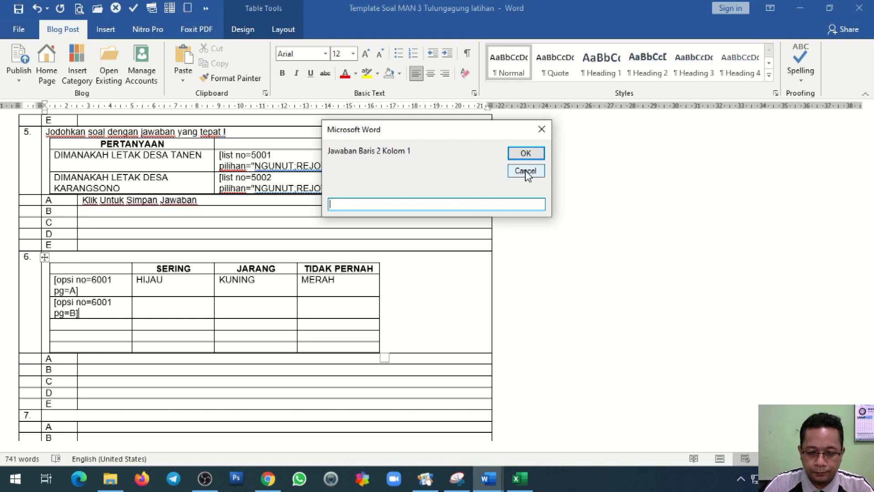
Step: Skip the remaining answer entries for rows 2 to 5 of question 6's table
{"action": "type", "text": "KUNI"}
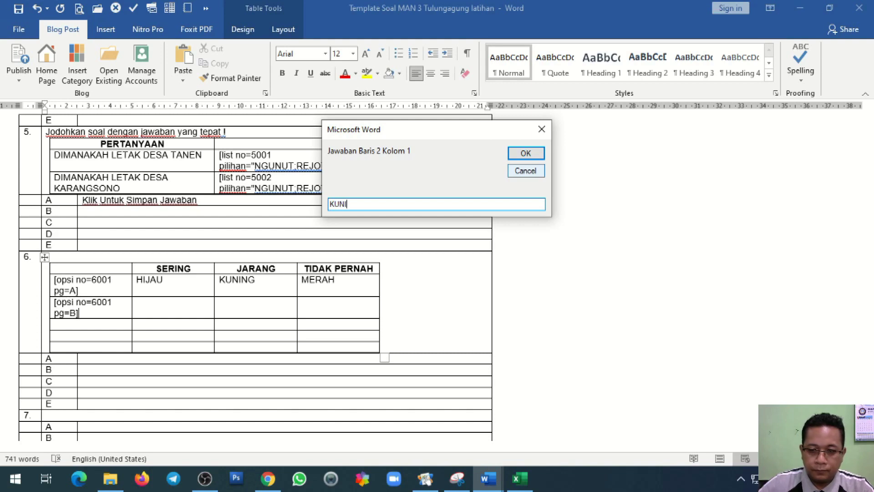
{"action": "left_click", "coordinate": [534, 172]}
{"action": "left_click", "coordinate": [525, 170]}
{"action": "left_click", "coordinate": [524, 172]}
{"action": "left_click", "coordinate": [524, 172]}
{"action": "left_click", "coordinate": [525, 173]}
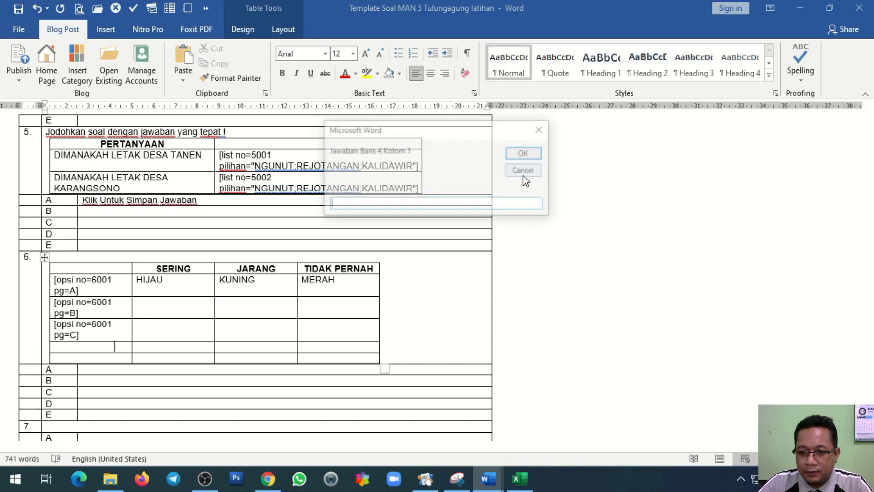
{"action": "left_click", "coordinate": [525, 172]}
{"action": "left_click", "coordinate": [525, 172]}
{"action": "left_click", "coordinate": [524, 172]}
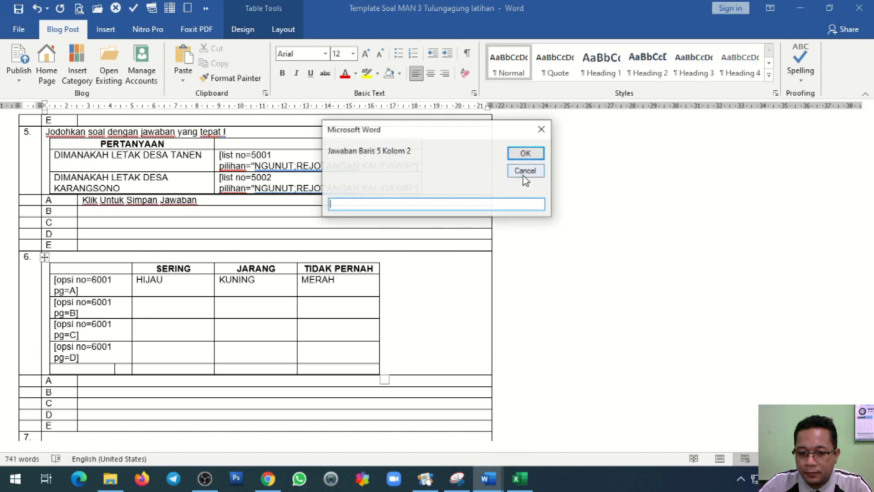
{"action": "left_click", "coordinate": [525, 173]}
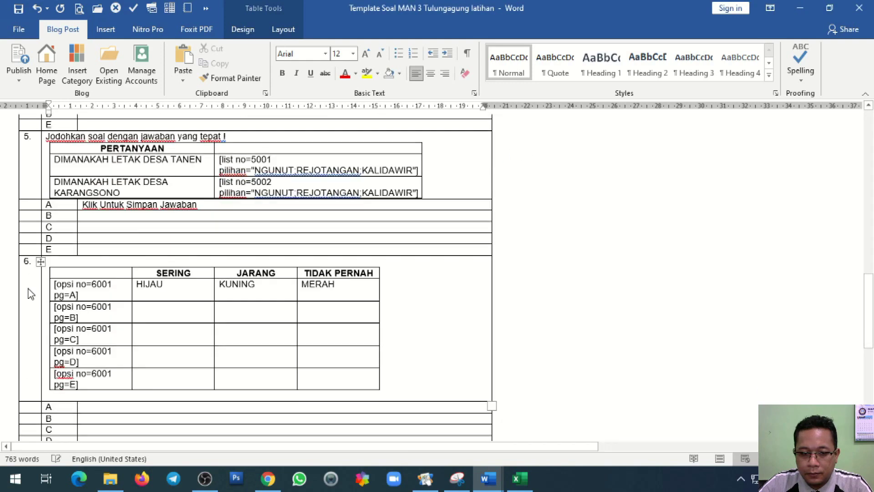
Step: Delete the whole generated choice table from question 6's cell
{"action": "left_click", "coordinate": [41, 258]}
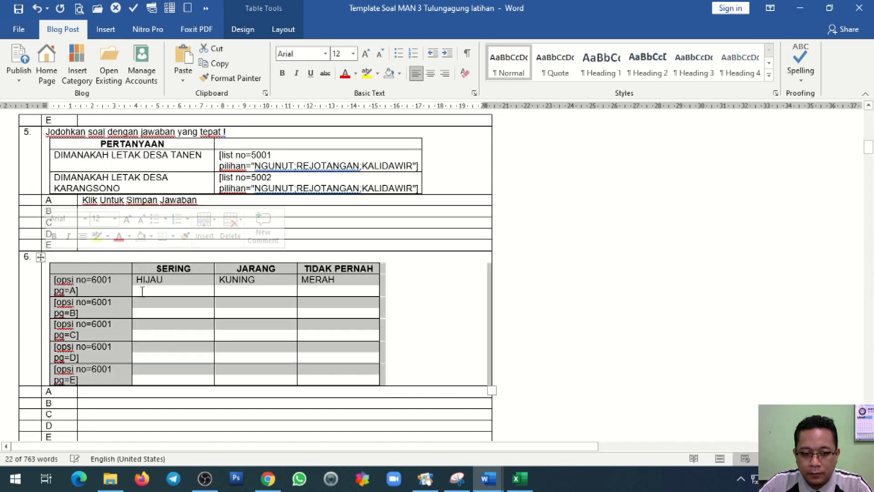
{"action": "left_click", "coordinate": [231, 228]}
{"action": "left_click", "coordinate": [255, 301]}
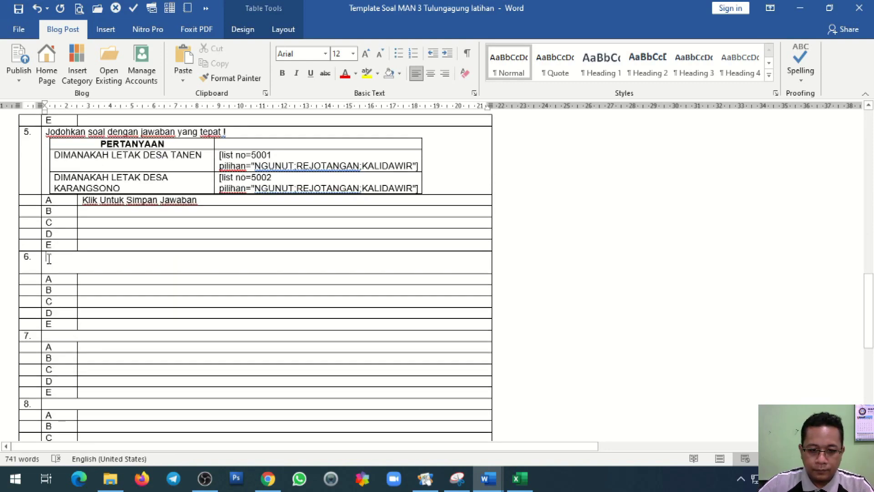
Step: Write question 6 as "MANAKAH KESESUAIAN ANTARA BARANG DENGAN CIRI-CIRINYA" and add a new line below it
{"action": "type", "text": "MANAKAH KESESUAI"}
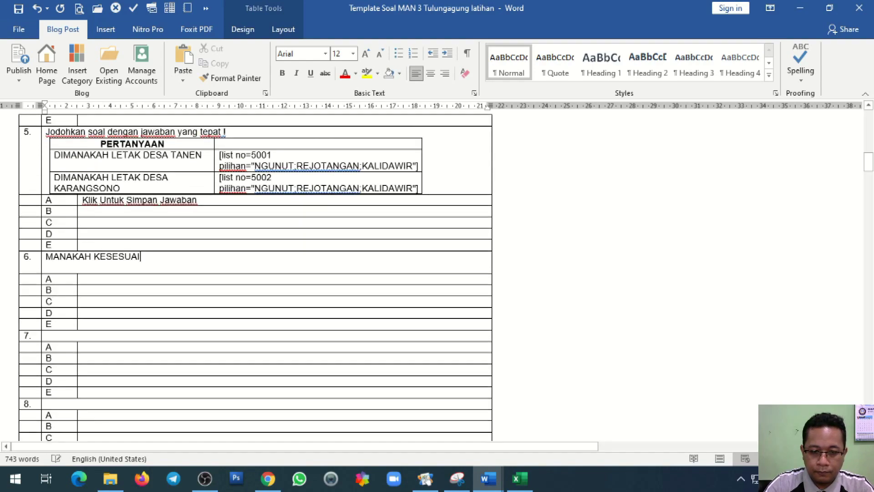
{"action": "type", "text": "AN ANTARA BARANG DENGAN CIRI"}
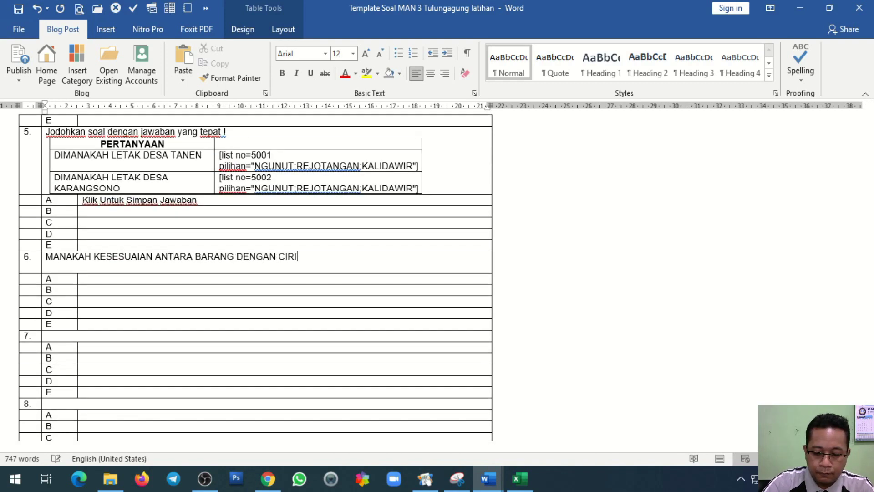
{"action": "type", "text": "-CIRINYA"}
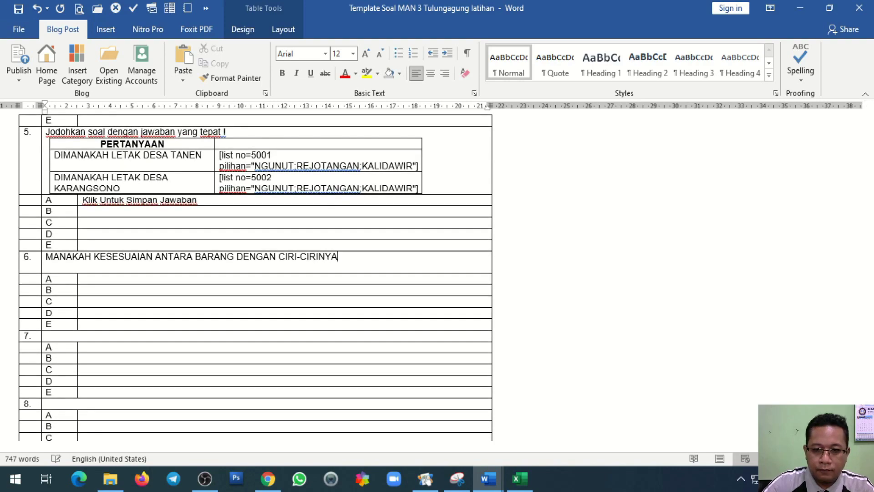
{"action": "key", "text": "Return"}
Step: Restart the multi-column choice table generator below the question text, with 6 as the question number
{"action": "left_click", "coordinate": [169, 7]}
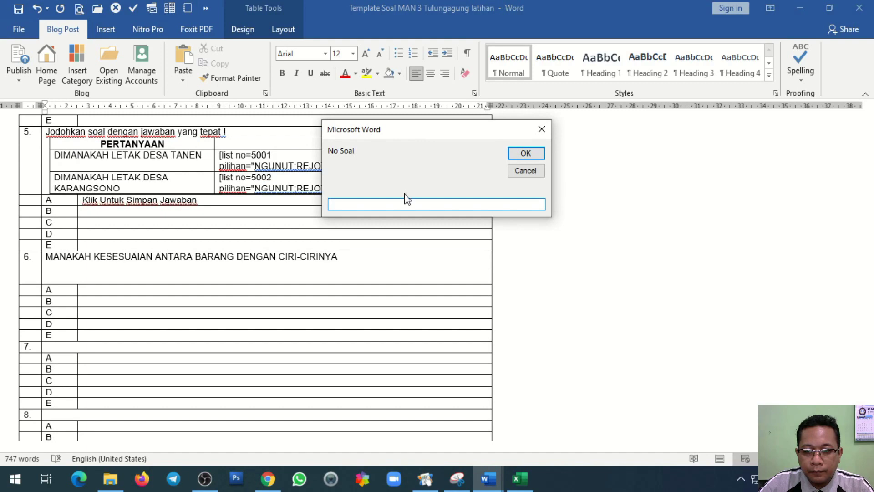
{"action": "type", "text": "6"}
{"action": "key", "text": "Return"}
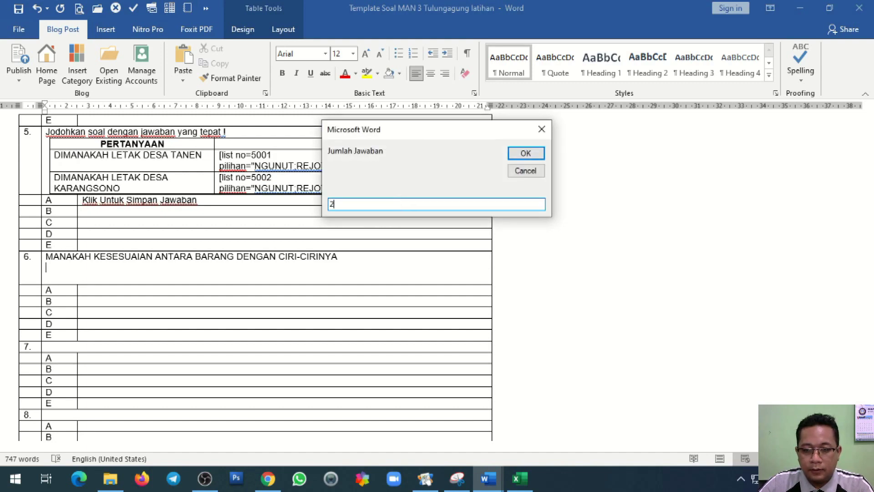
Step: Define question 6's answer table with 2 answers and two columns titled BENTUK and WARNA
{"action": "key", "text": "Return"}
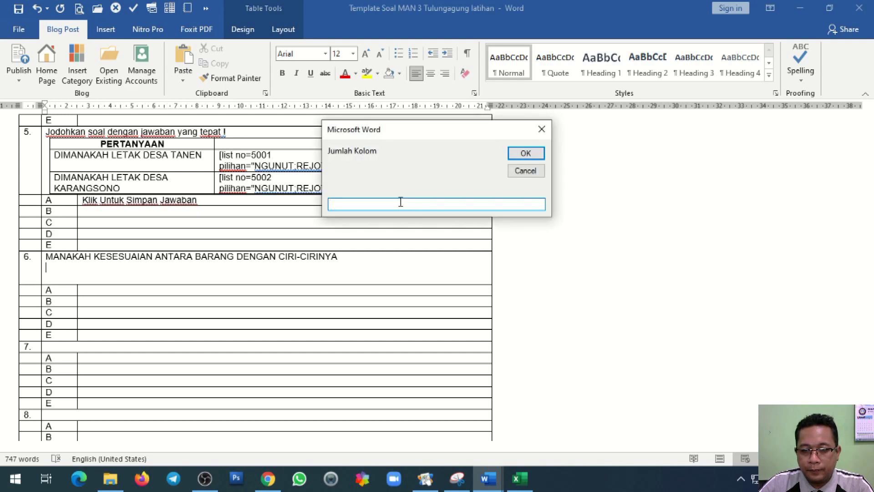
{"action": "key", "text": "Return"}
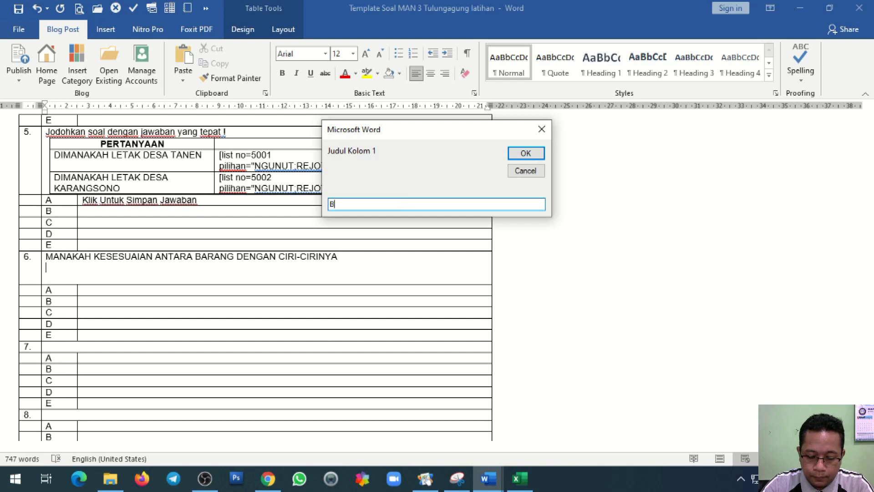
{"action": "key", "text": "Return"}
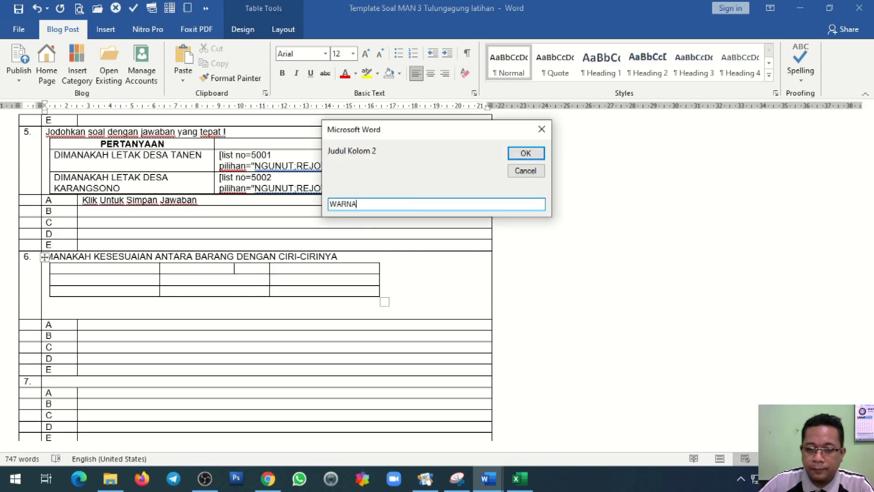
{"action": "key", "text": "Return"}
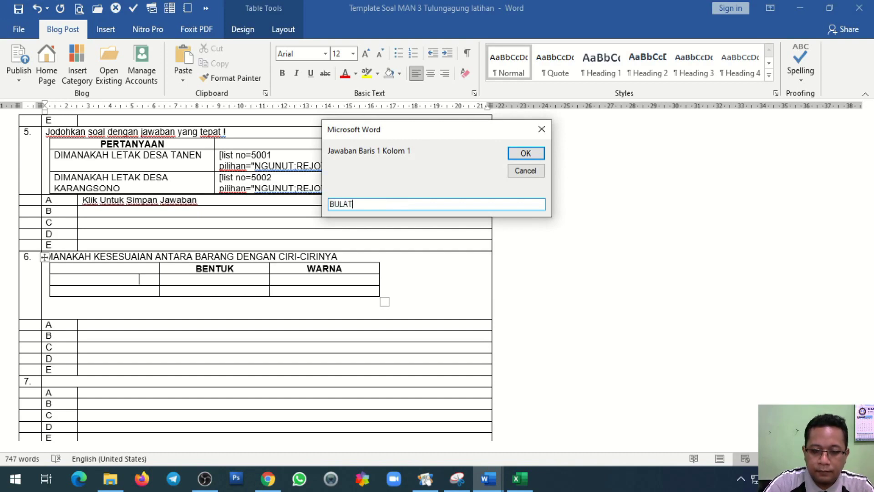
Step: Fill the answer rows with BULAT and HIJAU in the first row and KOTAK and KUNING in the second
{"action": "type", "text": "BULAT"}
{"action": "key", "text": "Return"}
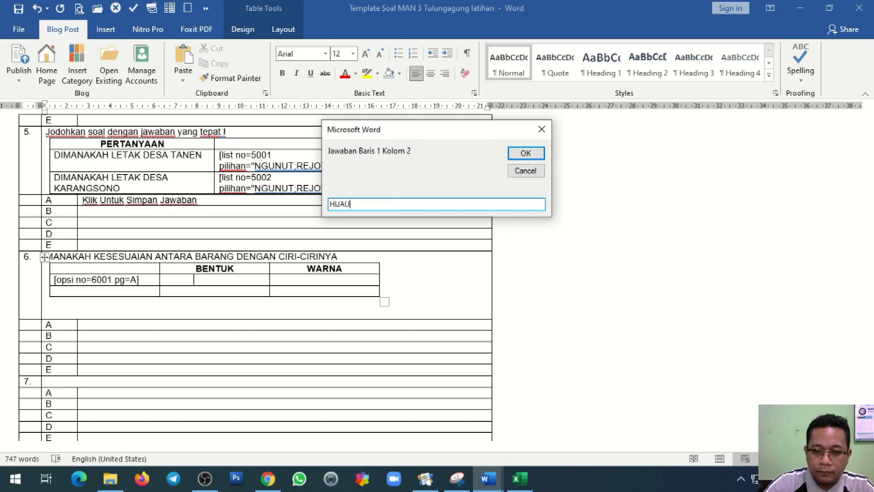
{"action": "key", "text": "Return"}
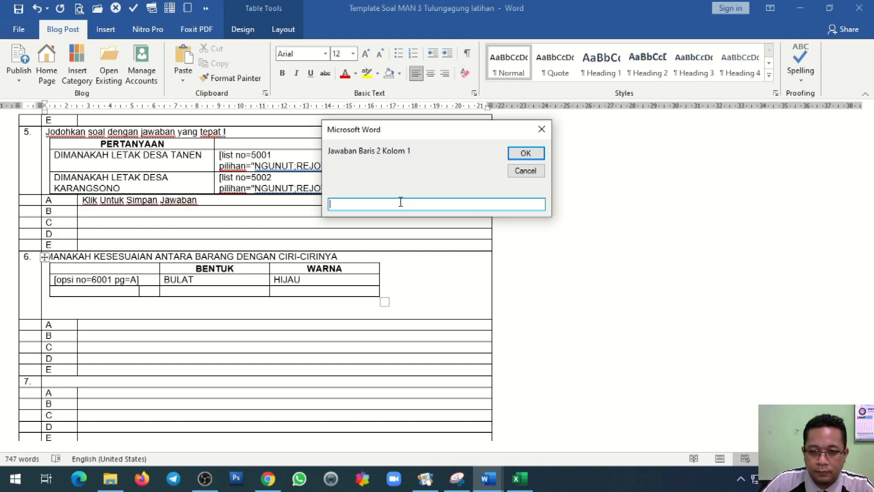
{"action": "type", "text": "KOTAK"}
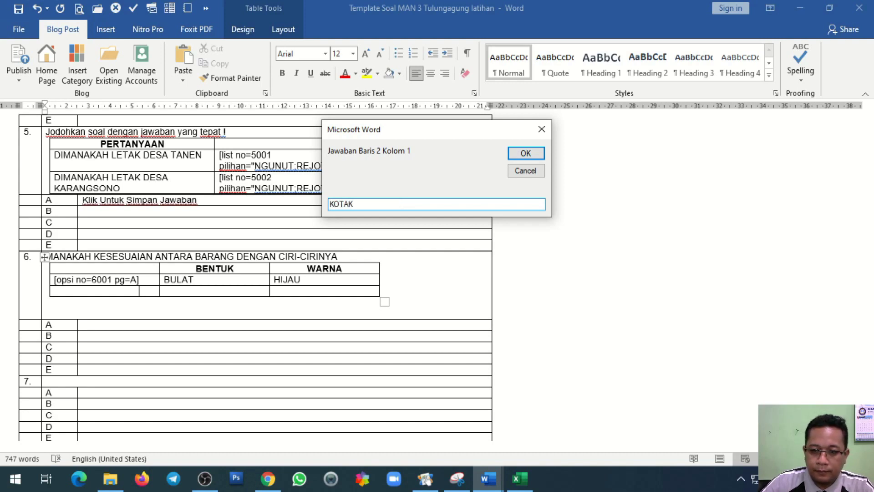
{"action": "key", "text": "Return"}
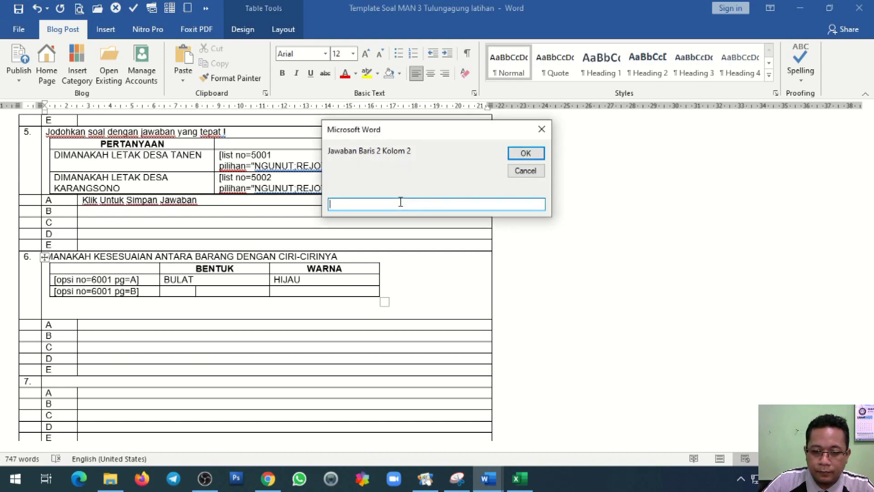
{"action": "type", "text": "K"}
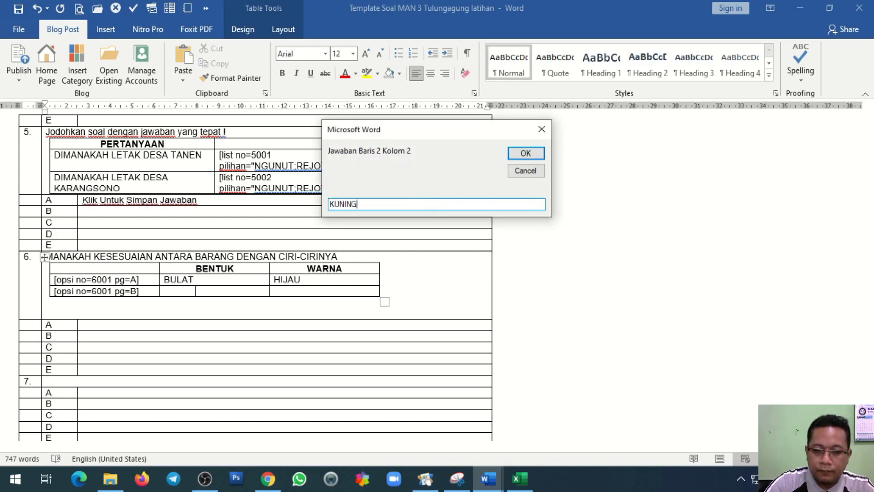
{"action": "type", "text": "UNING"}
{"action": "key", "text": "Return"}
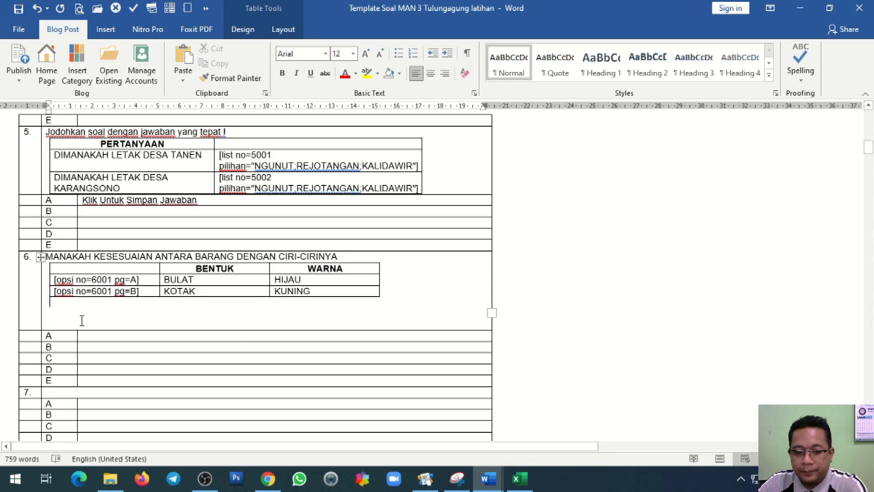
Step: Extend the question 6 sentence after CIRI-CIRINYA with "DARI BUAH KELAPA MUDA?"
{"action": "left_click_drag", "start_coordinate": [71, 258], "coordinate": [318, 251]}
{"action": "left_click", "coordinate": [339, 257]}
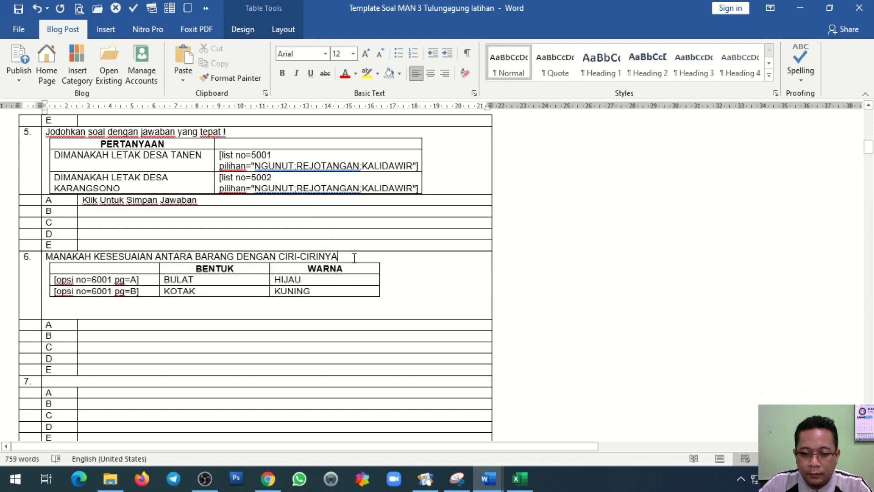
{"action": "scroll", "coordinate": [332, 283], "scroll_direction": "down", "scroll_amount": 1}
{"action": "scroll", "coordinate": [332, 283], "scroll_direction": "up", "scroll_amount": 5}
{"action": "type", "text": "DARI BUAH"}
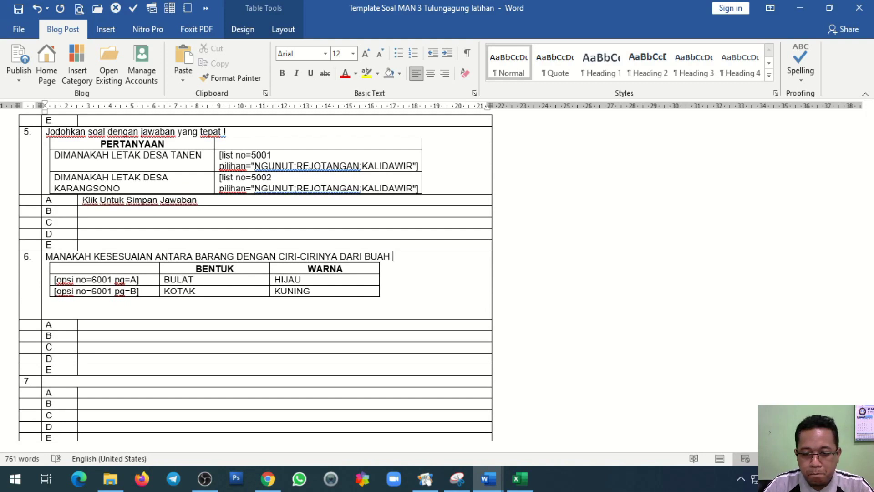
{"action": "scroll", "coordinate": [255, 278], "scroll_direction": "down", "scroll_amount": 5}
{"action": "type", "text": "KELAPA "}
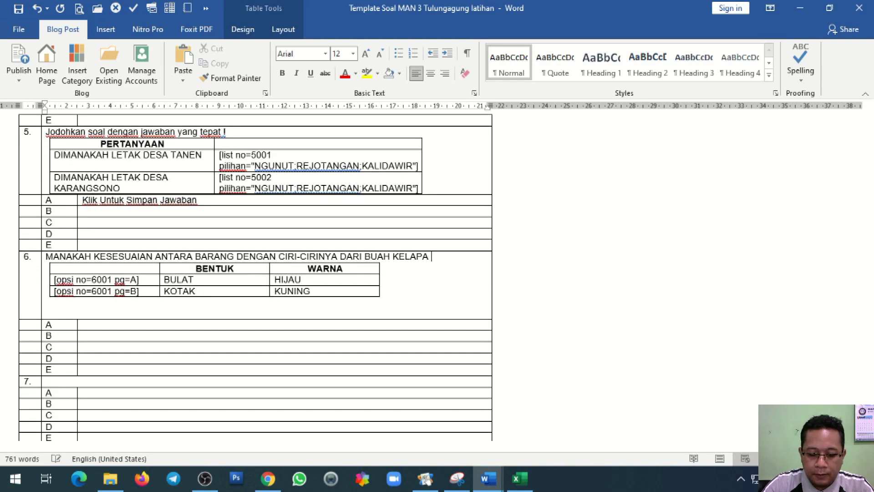
{"action": "type", "text": "MUDA?"}
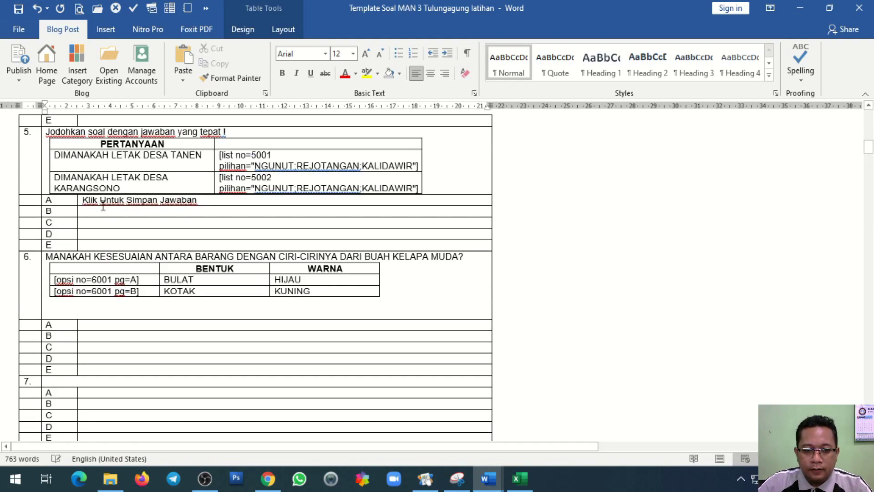
Step: Copy "Klik Untuk Simpan Jawaban" from option A of question 5 into option A of question 6
{"action": "left_click_drag", "start_coordinate": [97, 201], "coordinate": [173, 205]}
{"action": "key", "text": "ctrl+c"}
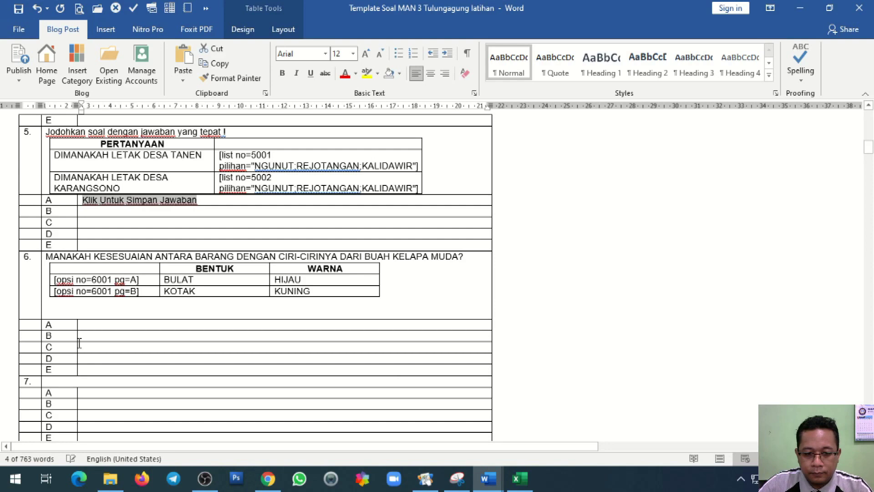
{"action": "left_click", "coordinate": [92, 326]}
{"action": "key", "text": "ctrl+v"}
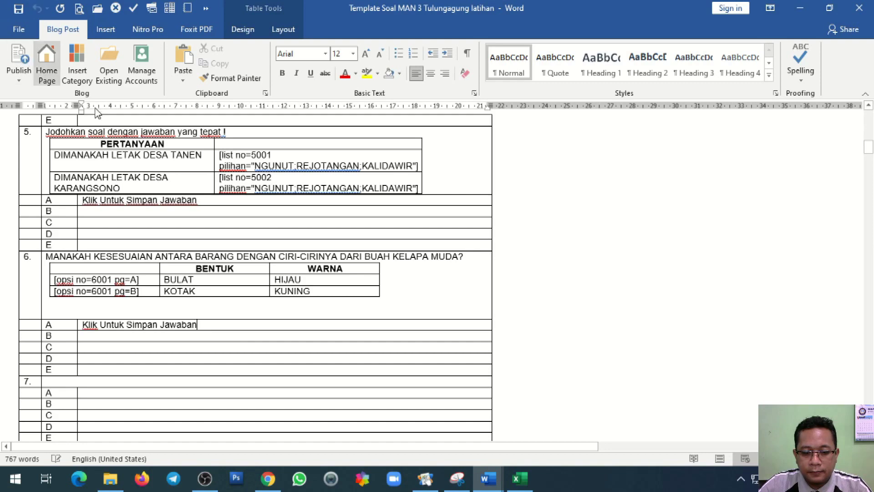
Step: Switch to the exam page in Chrome, reload it, and open question 6 from the question list
{"action": "left_click", "coordinate": [268, 478]}
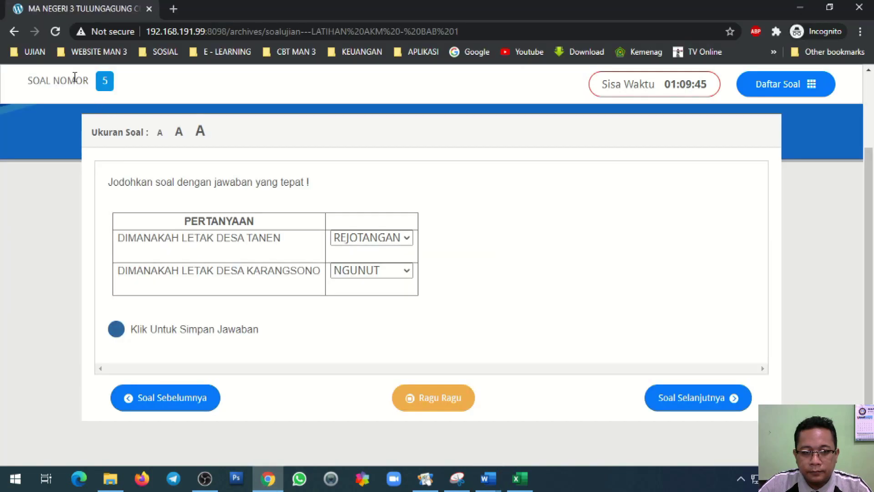
{"action": "left_click", "coordinate": [55, 31]}
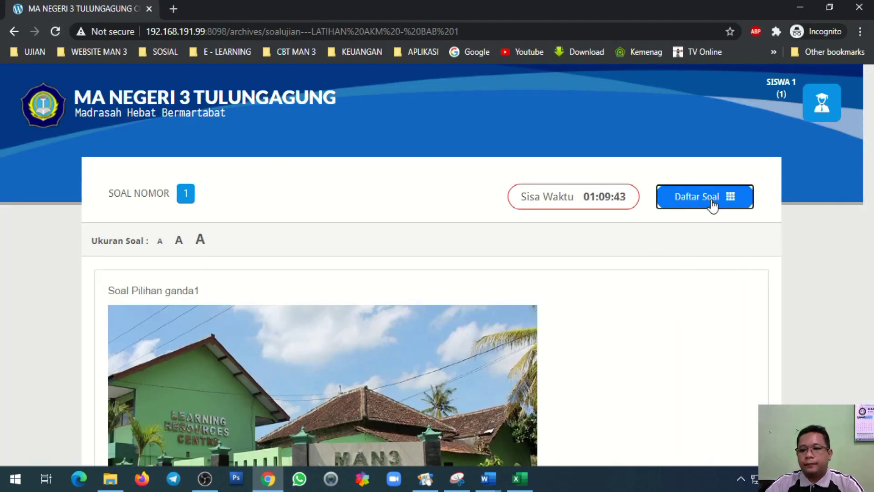
{"action": "left_click", "coordinate": [713, 200]}
{"action": "left_click", "coordinate": [465, 146]}
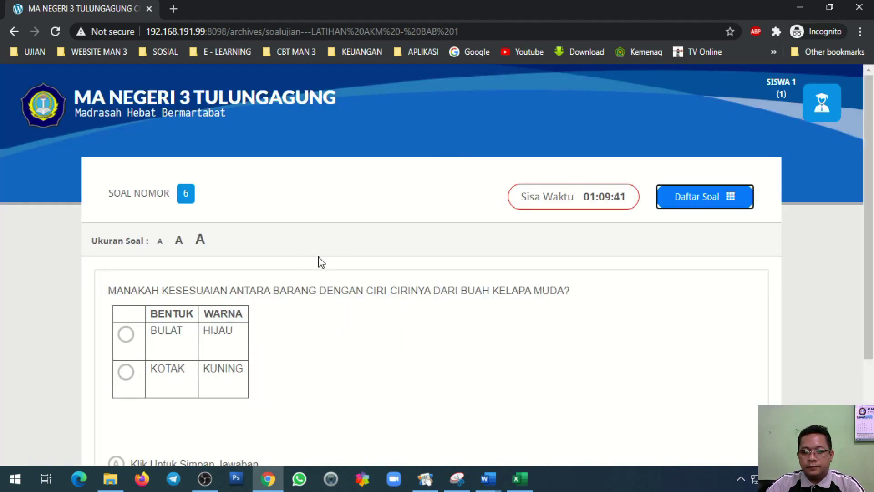
Step: Test question 6 by alternating between the BULAT/HIJAU and KOTAK/KUNING answers, finish on BULAT/HIJAU, and select Klik Untuk Simpan Jawaban
{"action": "scroll", "coordinate": [391, 255], "scroll_direction": "down", "scroll_amount": 3}
{"action": "left_click", "coordinate": [125, 200]}
{"action": "left_click", "coordinate": [124, 238]}
{"action": "left_click", "coordinate": [125, 199]}
{"action": "left_click", "coordinate": [126, 236]}
{"action": "left_click", "coordinate": [126, 199]}
{"action": "left_click", "coordinate": [126, 236]}
{"action": "left_click", "coordinate": [125, 199]}
{"action": "left_click", "coordinate": [126, 238]}
{"action": "left_click", "coordinate": [126, 199]}
{"action": "left_click", "coordinate": [125, 237]}
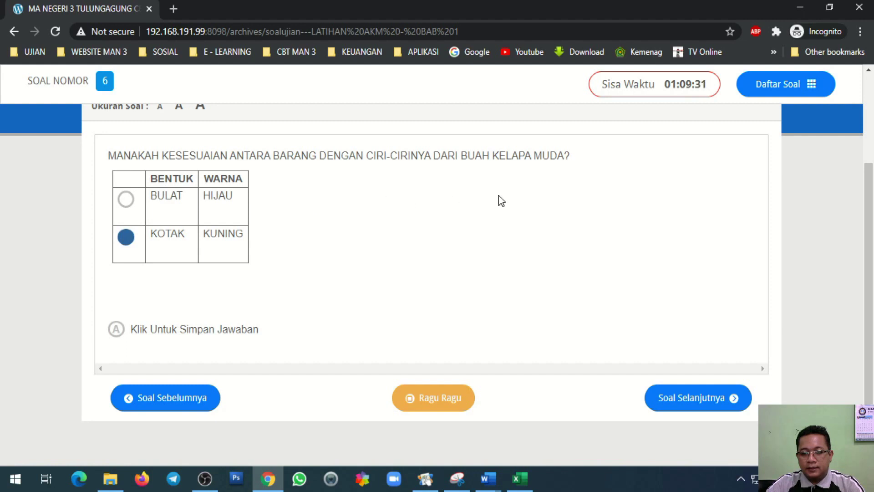
{"action": "left_click", "coordinate": [126, 204]}
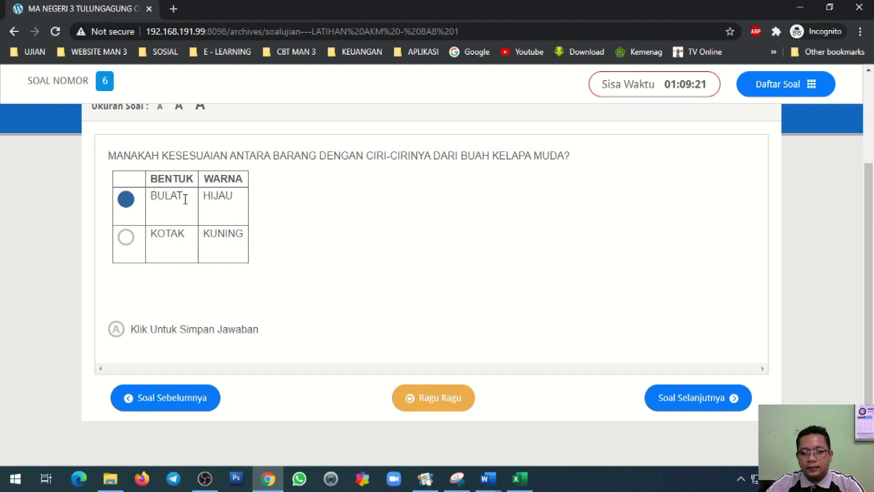
{"action": "left_click", "coordinate": [127, 238]}
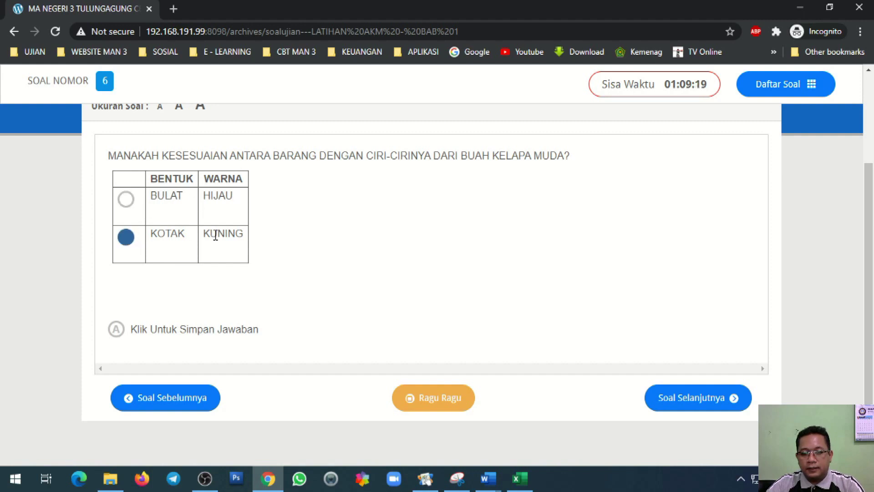
{"action": "left_click", "coordinate": [124, 200]}
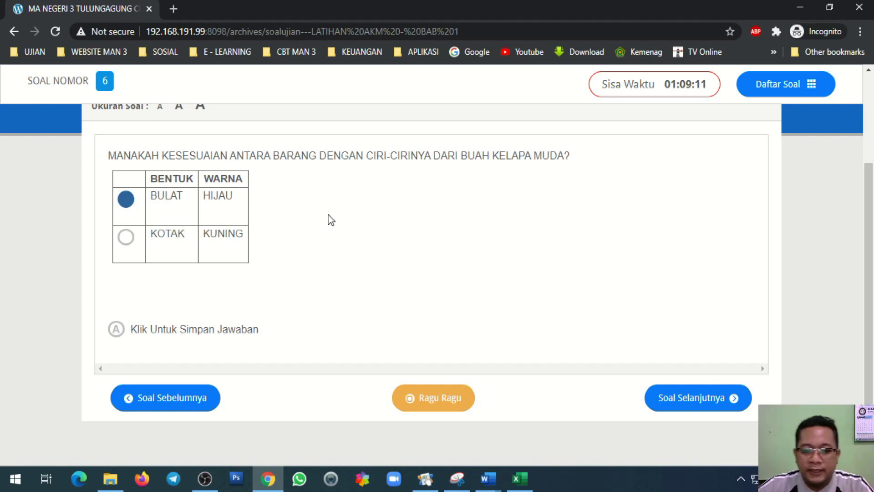
{"action": "left_click", "coordinate": [117, 329]}
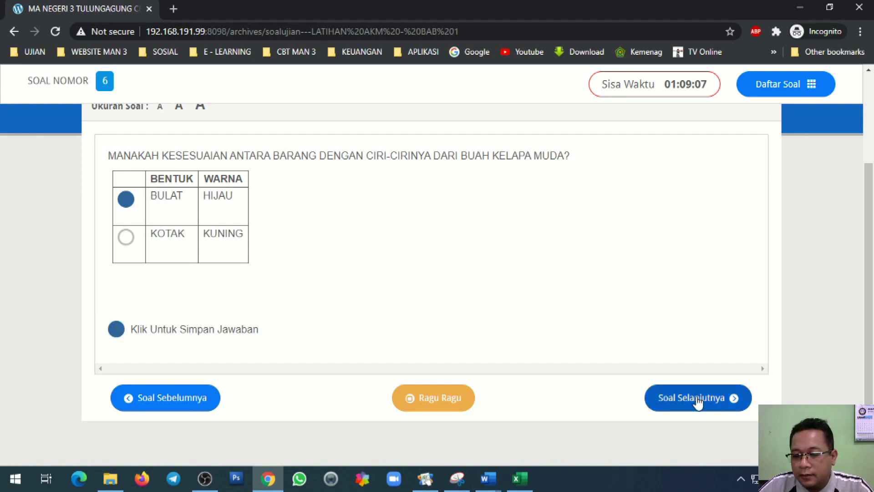
Step: Switch to the Template Soal MAN 3 Tulungagung latihan document in Word and place the cursor in question 7's empty cell
{"action": "mouse_move", "coordinate": [488, 479]}
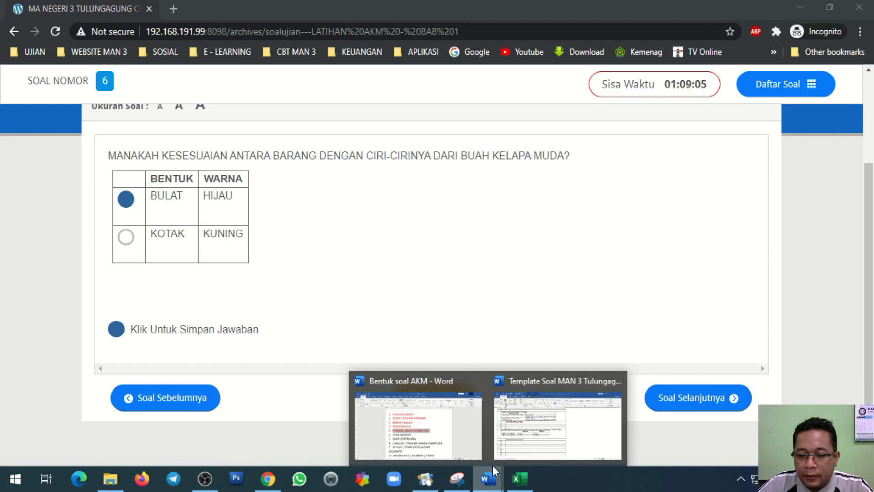
{"action": "left_click", "coordinate": [529, 437]}
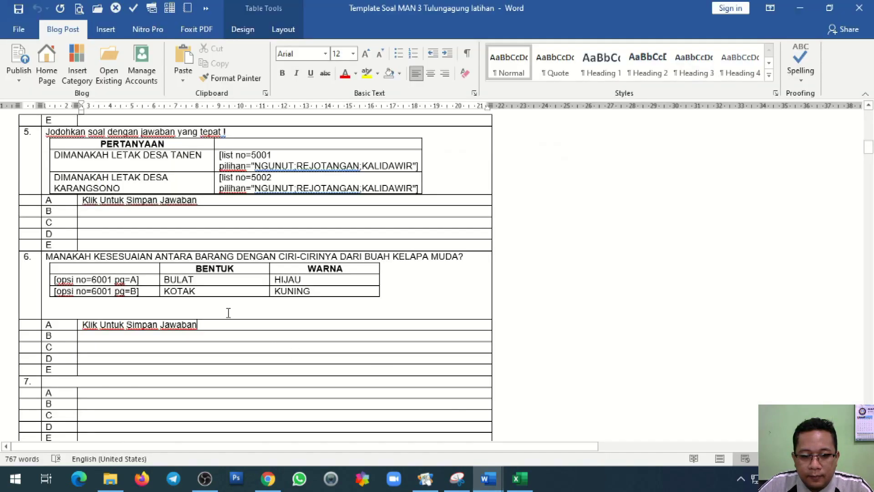
{"action": "scroll", "coordinate": [229, 313], "scroll_direction": "down", "scroll_amount": 3}
{"action": "left_click", "coordinate": [74, 327]}
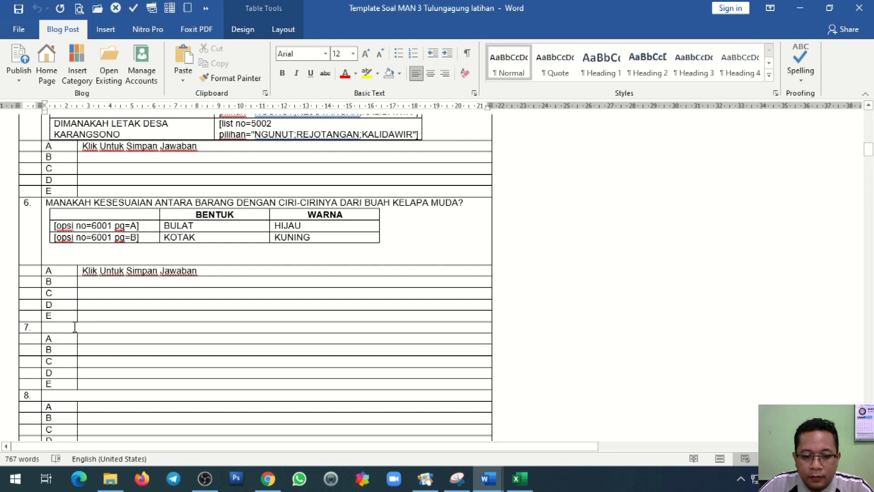
Step: Switch to the Bentuk soal AKM document and colour the ISIAN SINGKAT list item red
{"action": "mouse_move", "coordinate": [488, 478]}
{"action": "left_click", "coordinate": [414, 421]}
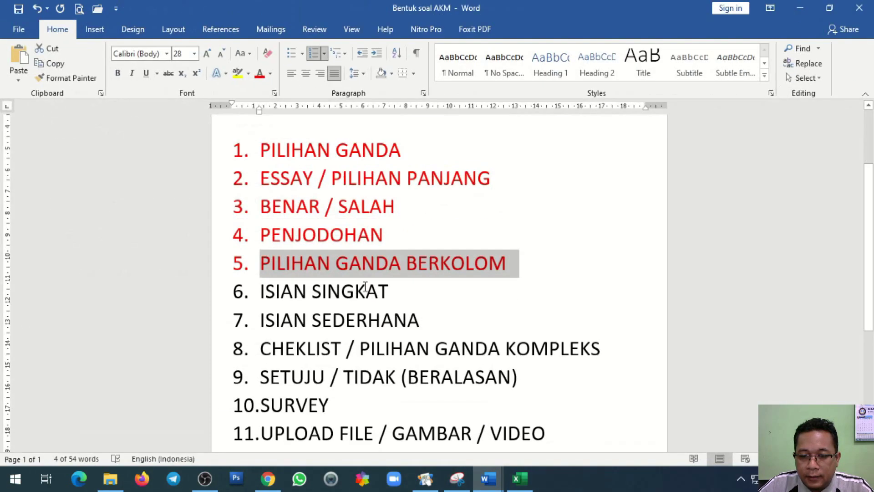
{"action": "left_click_drag", "start_coordinate": [275, 290], "coordinate": [394, 289]}
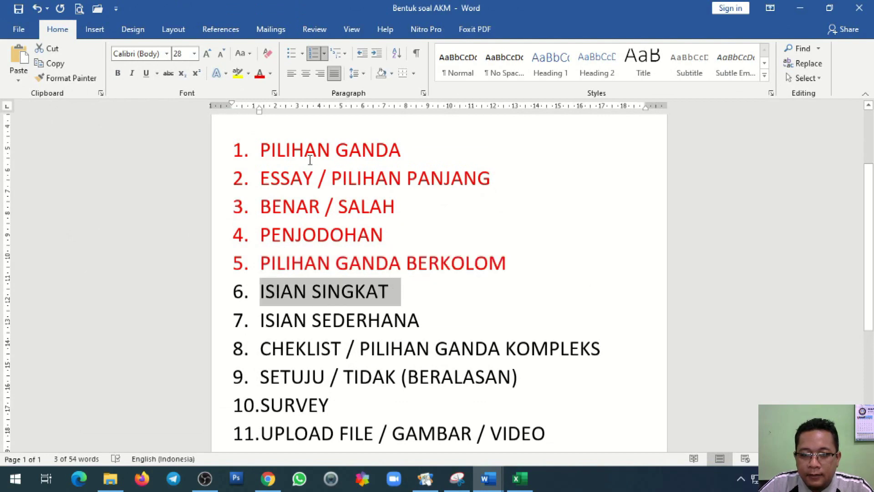
{"action": "left_click", "coordinate": [259, 77]}
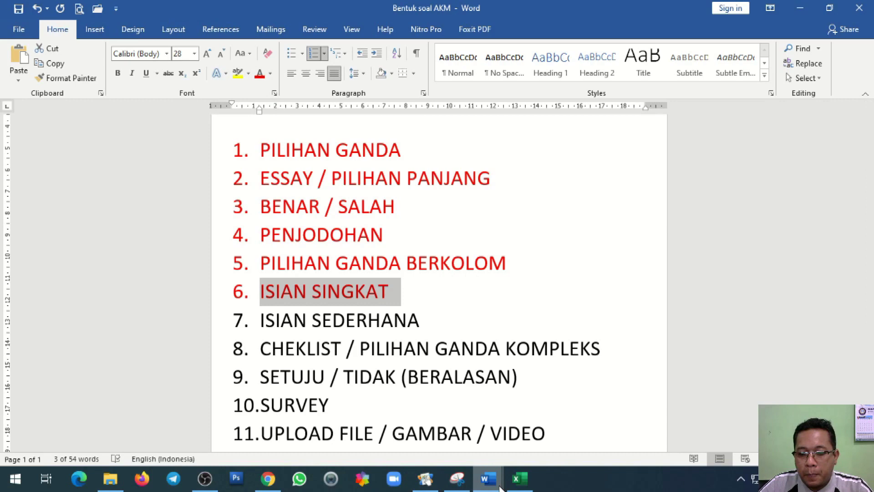
Step: Switch to the Template Soal MAN 3 Tulungagung latihan document and insert an Isian Singkat field for question 7, blank 1, on a new line
{"action": "mouse_move", "coordinate": [488, 479]}
{"action": "left_click", "coordinate": [562, 421]}
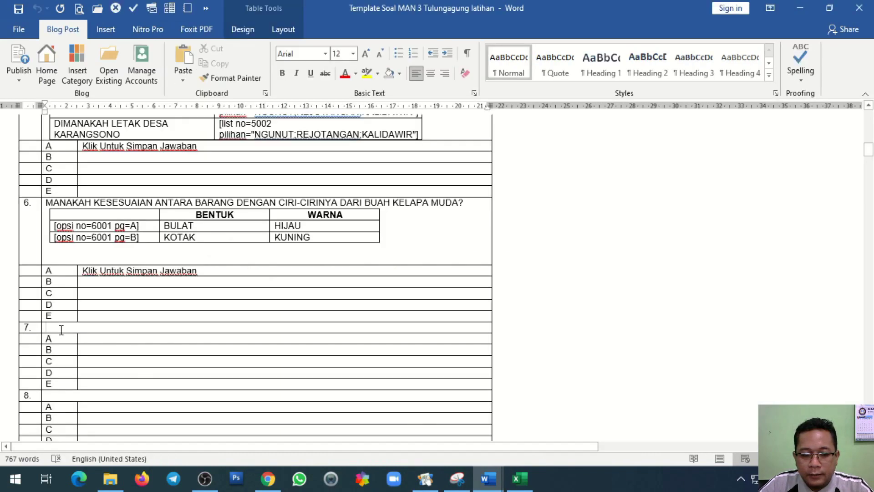
{"action": "key", "text": "Return"}
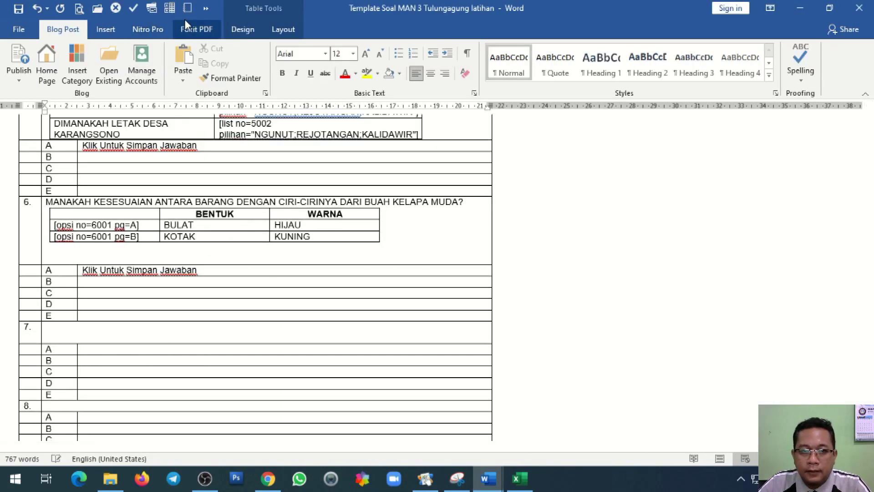
{"action": "left_click", "coordinate": [206, 8]}
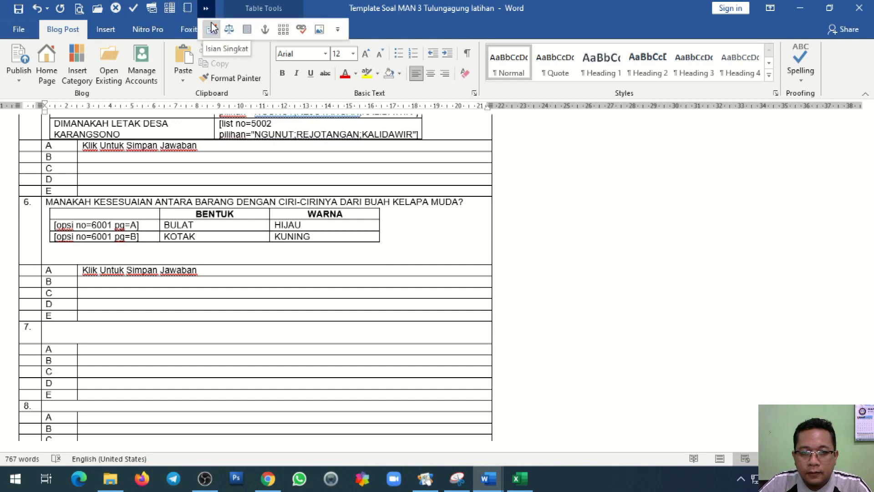
{"action": "left_click", "coordinate": [212, 28]}
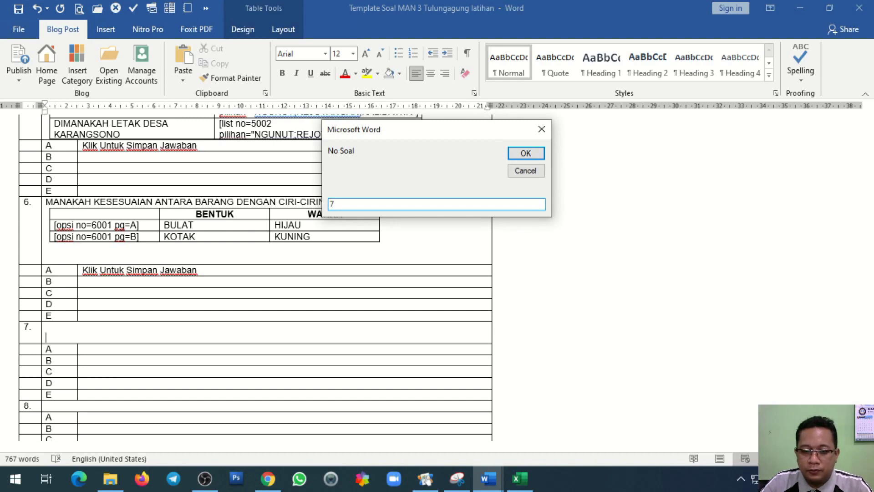
{"action": "key", "text": "Return"}
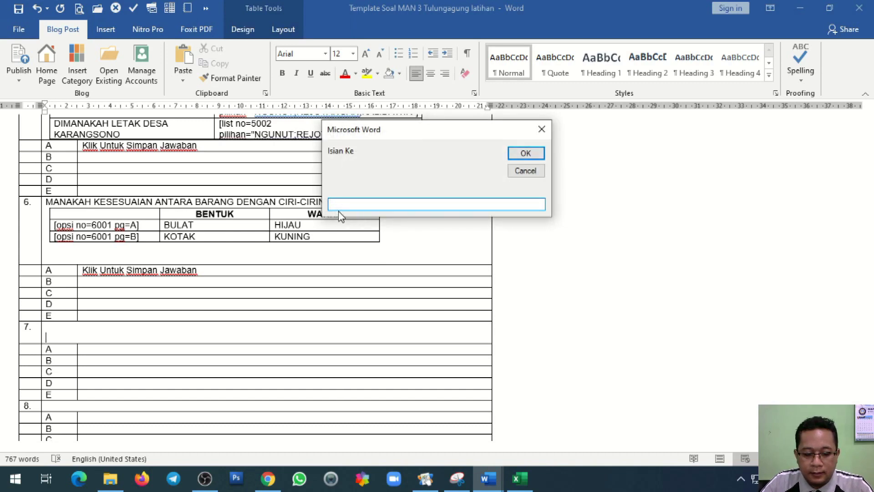
{"action": "type", "text": "1"}
{"action": "key", "text": "Return"}
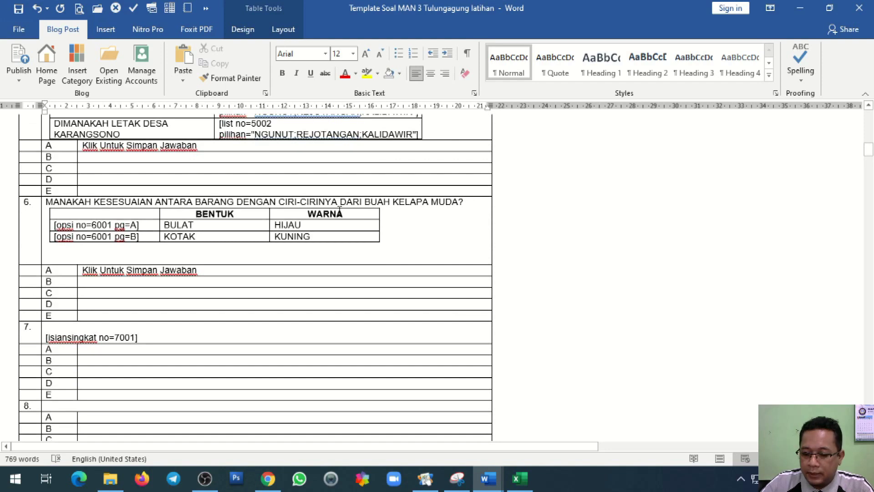
Step: Enter the question text "Buah nanas warnanya" above question 7's short-answer code
{"action": "key", "text": "Home"}
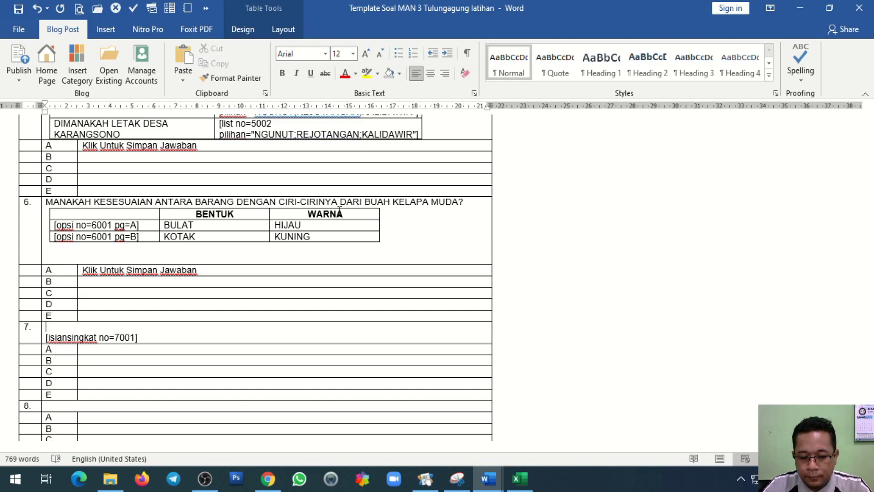
{"action": "type", "text": "Buah "}
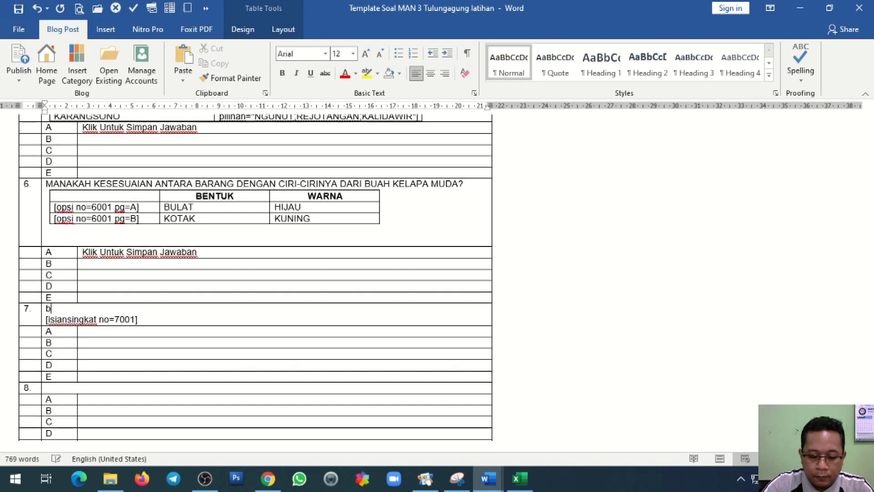
{"action": "type", "text": "nanas w"}
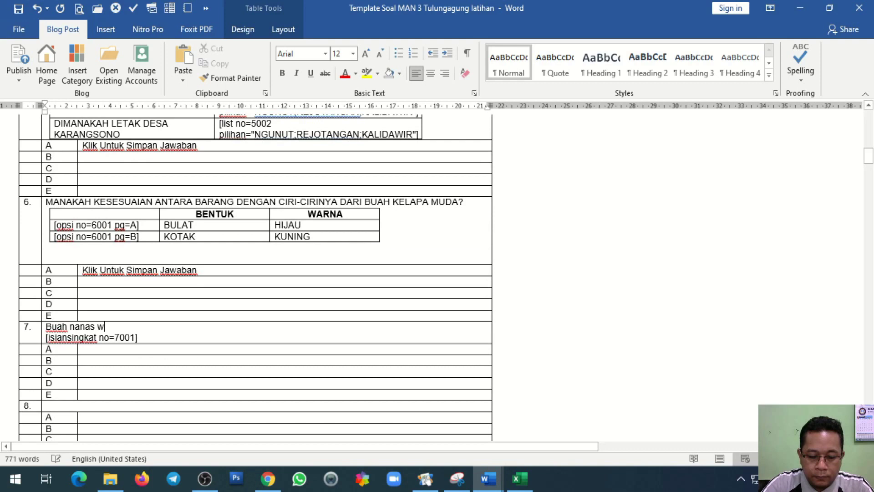
{"action": "type", "text": "arnanya"}
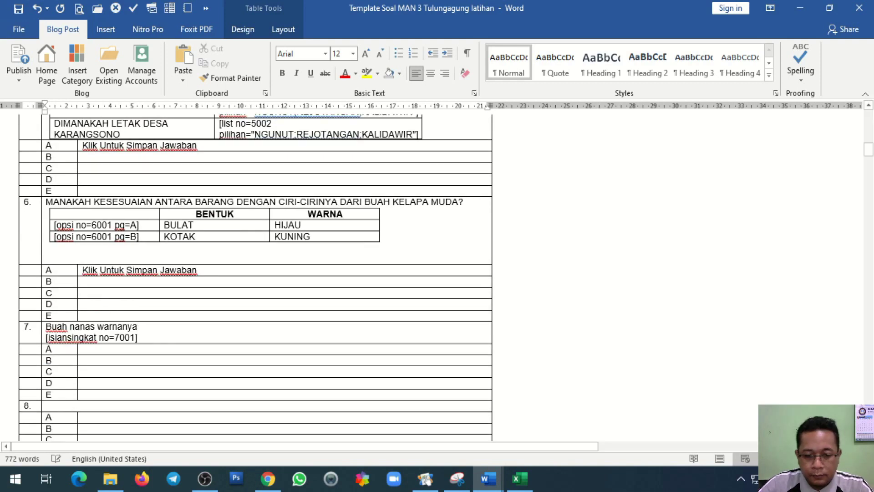
{"action": "left_click", "coordinate": [133, 350]}
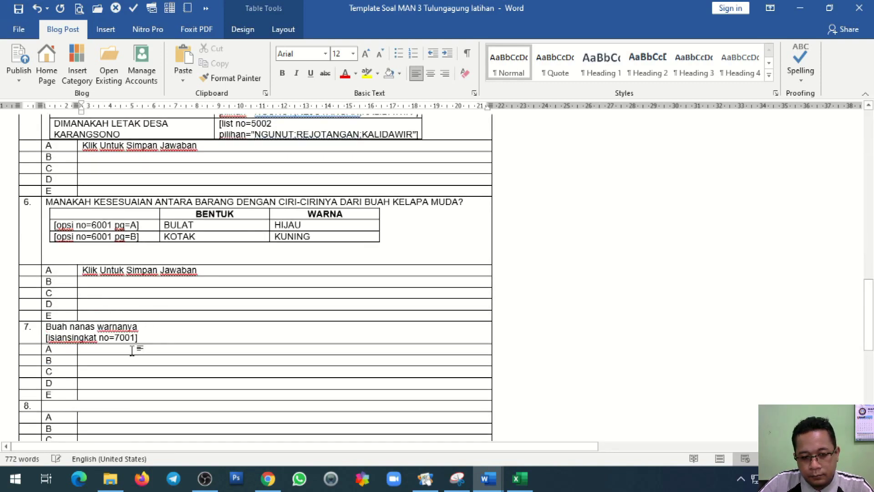
{"action": "left_click", "coordinate": [114, 273]}
{"action": "key", "text": "ctrl+c"}
{"action": "left_click", "coordinate": [199, 270]}
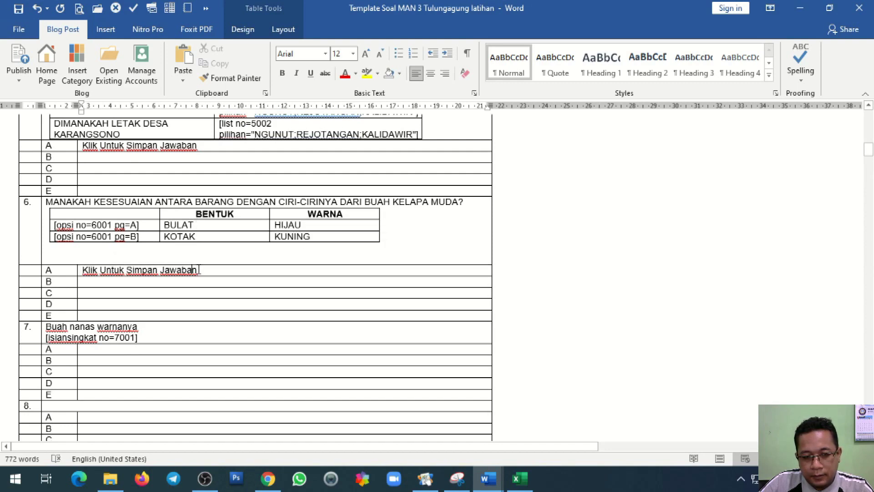
{"action": "left_click", "coordinate": [122, 270]}
{"action": "key", "text": "ctrl+v"}
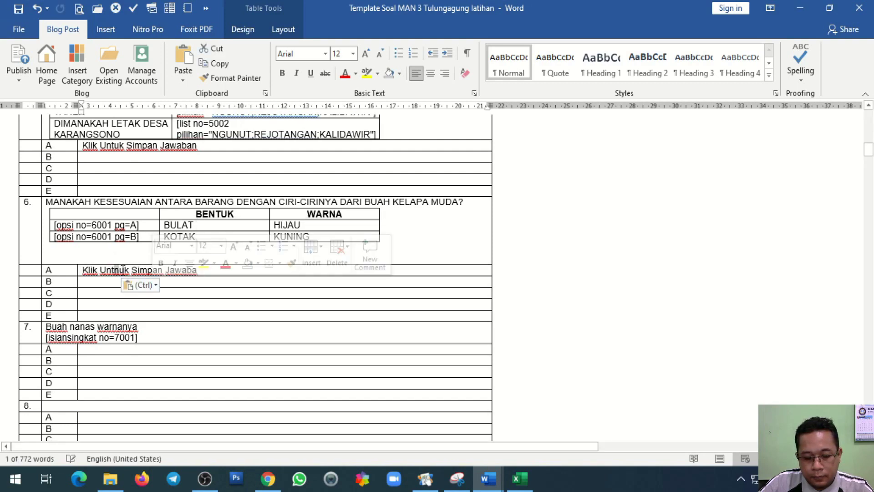
{"action": "key", "text": "ctrl+z"}
Step: Copy "Klik Untuk Simpan Jawaban" from question 6's option A into question 7's option A
{"action": "left_click_drag", "start_coordinate": [83, 270], "coordinate": [180, 276]}
{"action": "left_click", "coordinate": [197, 270]}
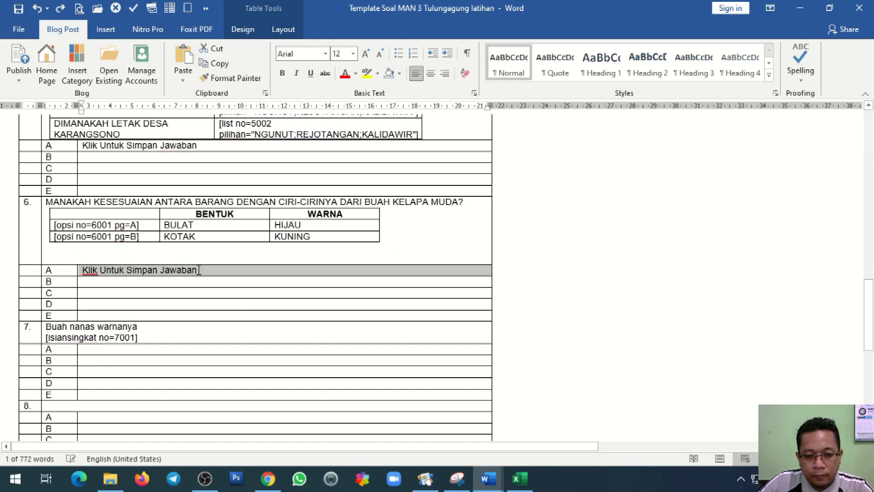
{"action": "left_click", "coordinate": [91, 270]}
{"action": "triple_click", "coordinate": [195, 272]}
{"action": "key", "text": "ctrl+c"}
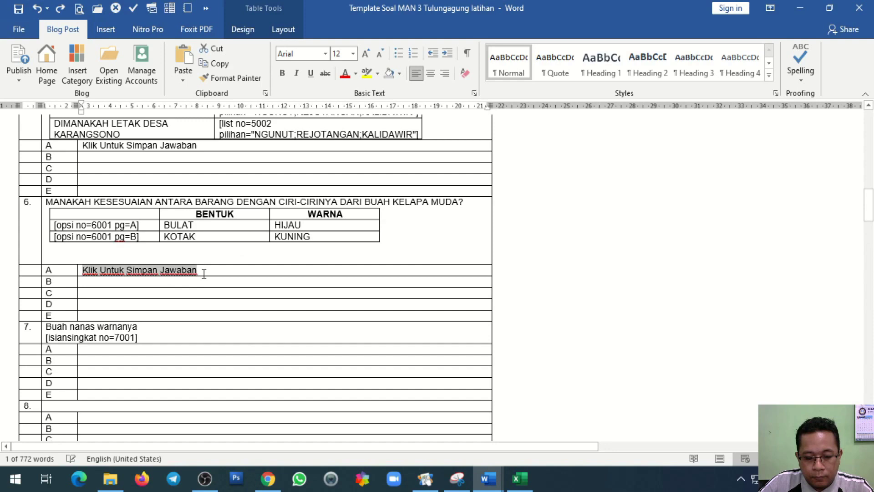
{"action": "left_click", "coordinate": [106, 347]}
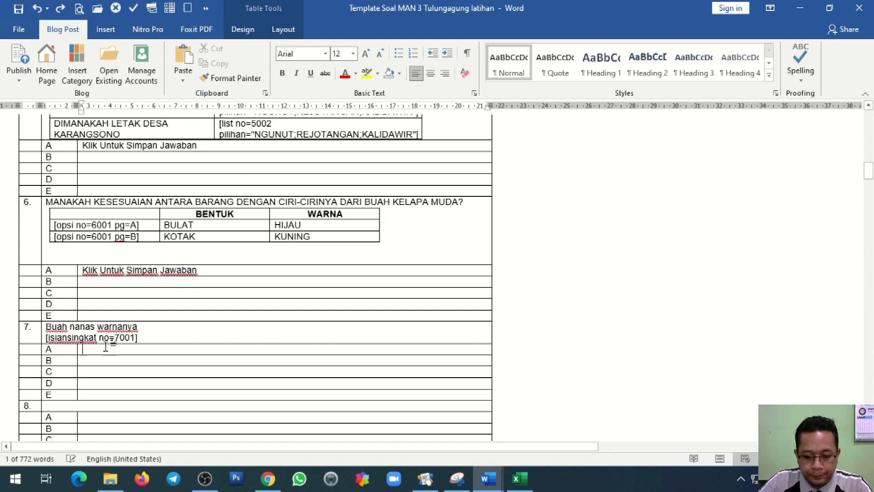
{"action": "key", "text": "ctrl+v"}
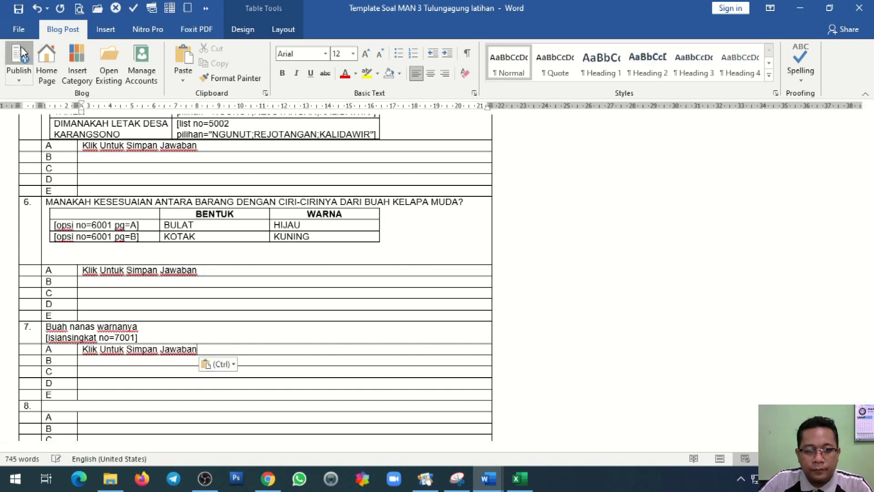
Step: Publish the question document, then reload the exam page in Chrome and open question 7 from the question list
{"action": "left_click", "coordinate": [21, 54]}
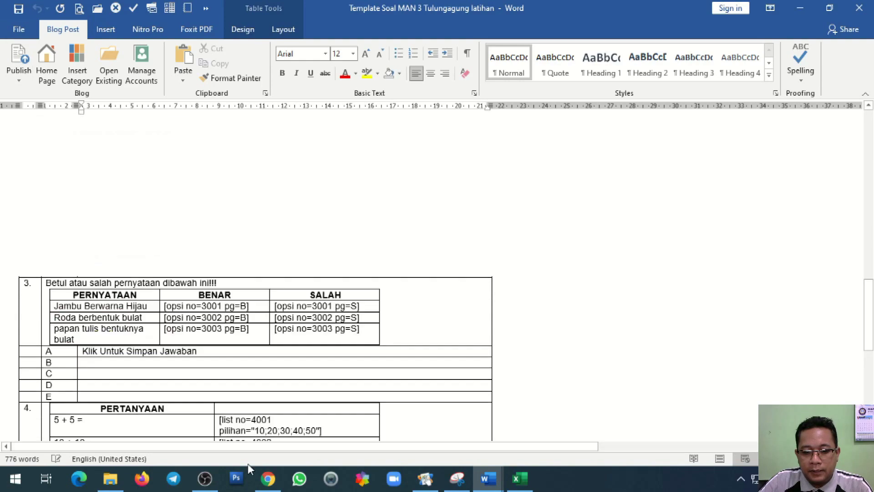
{"action": "key", "text": "alt+Tab"}
{"action": "left_click", "coordinate": [55, 31]}
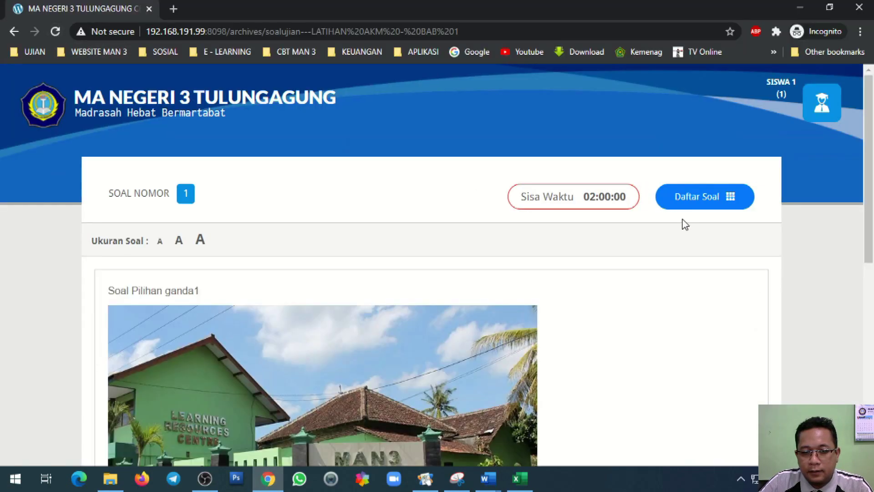
{"action": "left_click", "coordinate": [688, 197]}
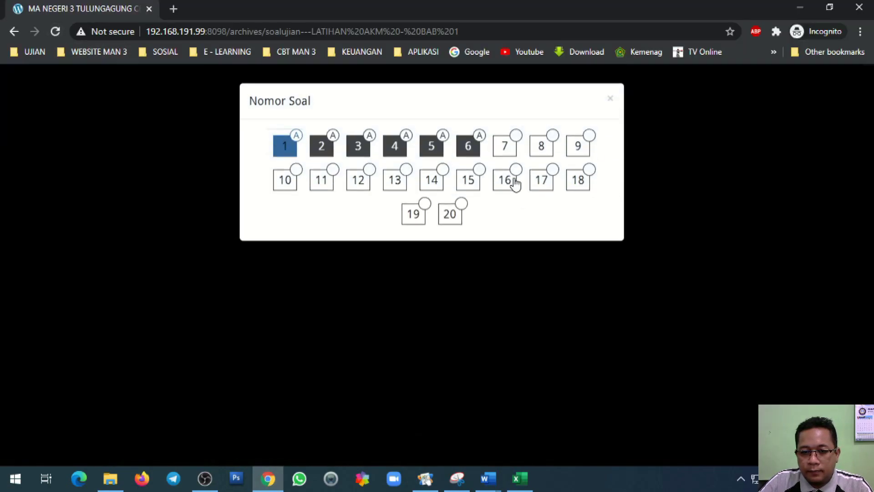
{"action": "left_click", "coordinate": [500, 145]}
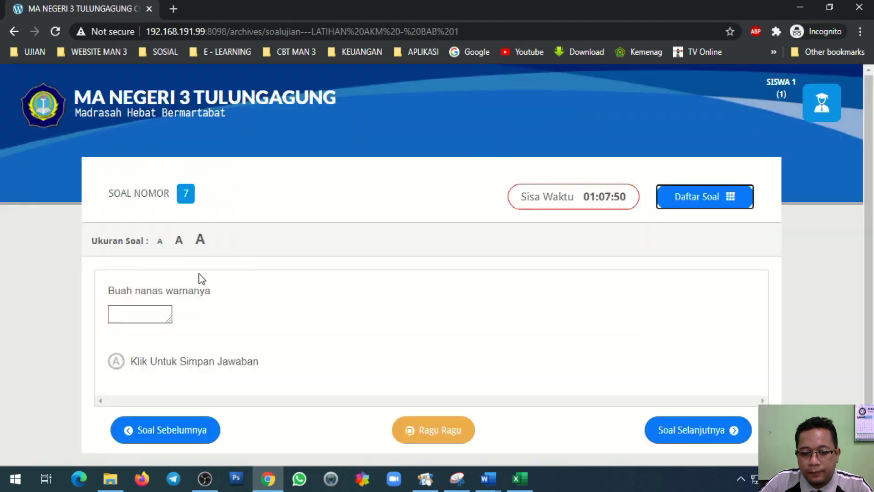
Step: Answer question 7 with "kuning" and select Klik Untuk Simpan Jawaban
{"action": "scroll", "coordinate": [201, 279], "scroll_direction": "down", "scroll_amount": 1}
{"action": "left_click", "coordinate": [145, 280]}
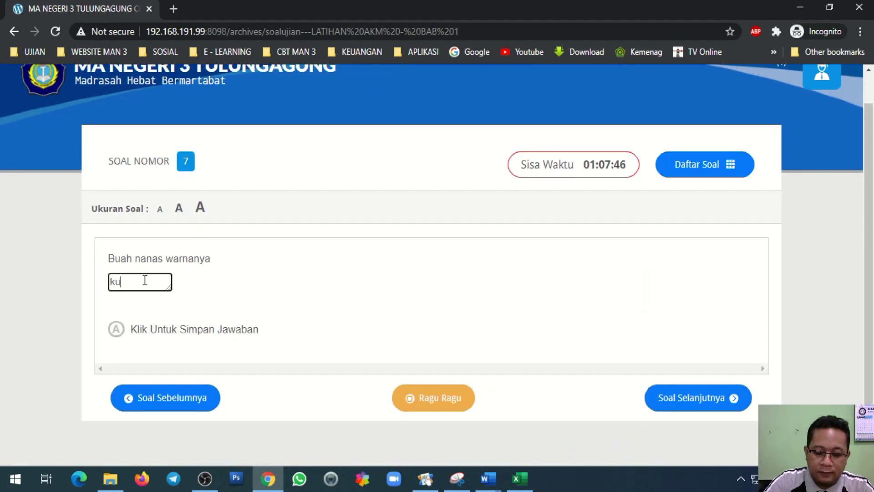
{"action": "left_click", "coordinate": [116, 329]}
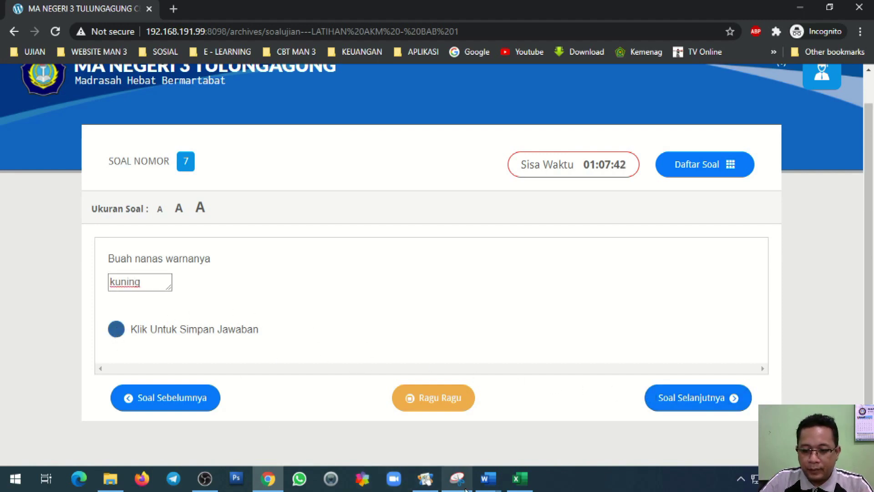
Step: Switch to the Bentuk soal AKM document in Word, colour the ISIAN SEDERHANA list item red, and minimize the document
{"action": "left_click", "coordinate": [488, 478]}
{"action": "left_click", "coordinate": [423, 440]}
{"action": "triple_click", "coordinate": [324, 292]}
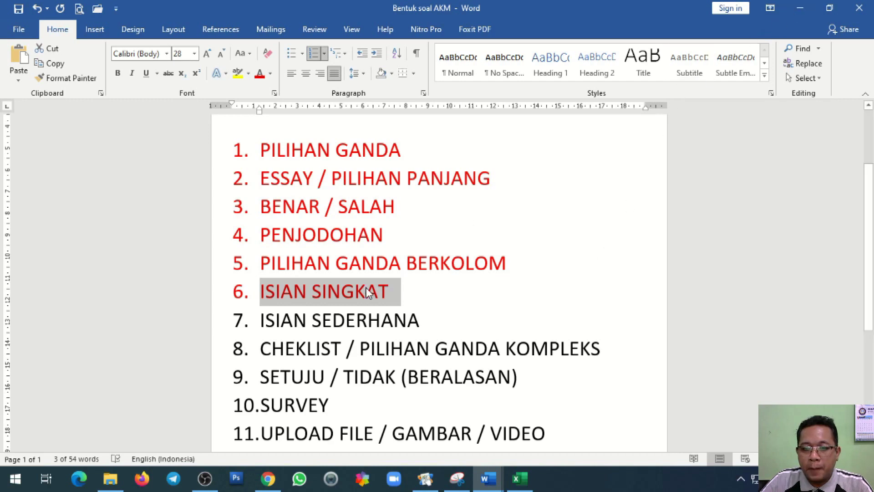
{"action": "triple_click", "coordinate": [298, 319]}
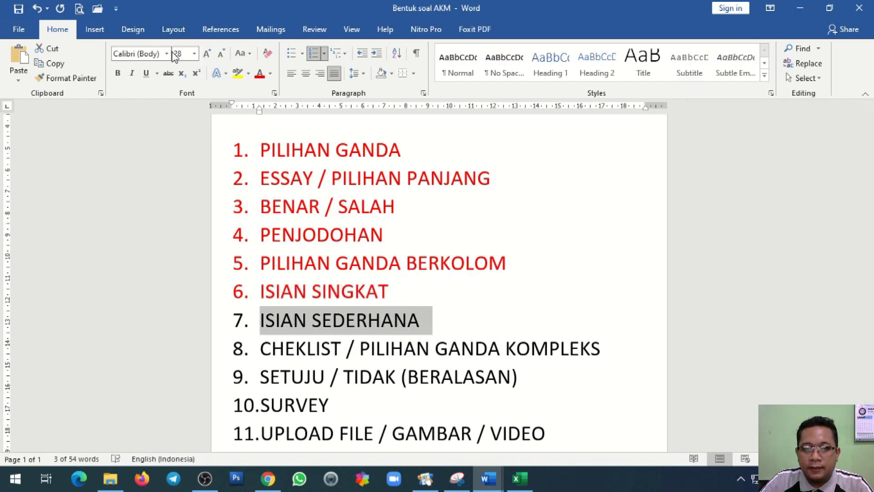
{"action": "left_click", "coordinate": [260, 73]}
{"action": "scroll", "coordinate": [361, 297], "scroll_direction": "down", "scroll_amount": 3}
{"action": "left_click", "coordinate": [282, 270]}
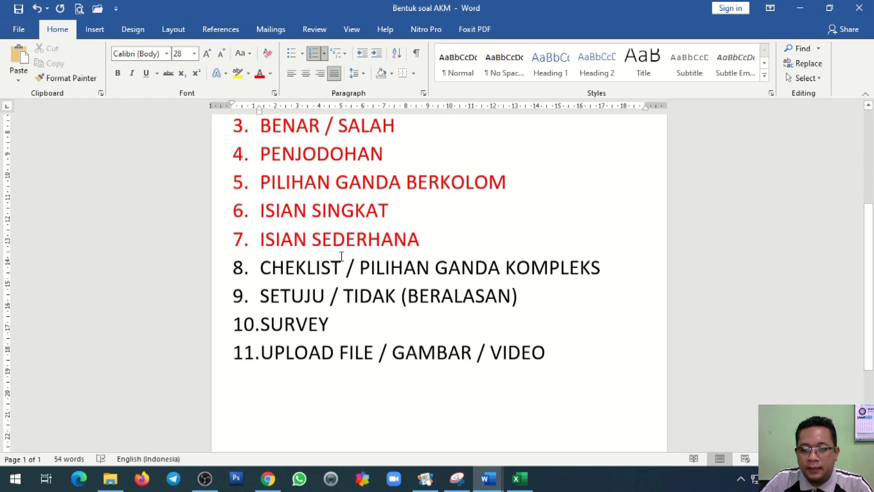
{"action": "left_click", "coordinate": [802, 10]}
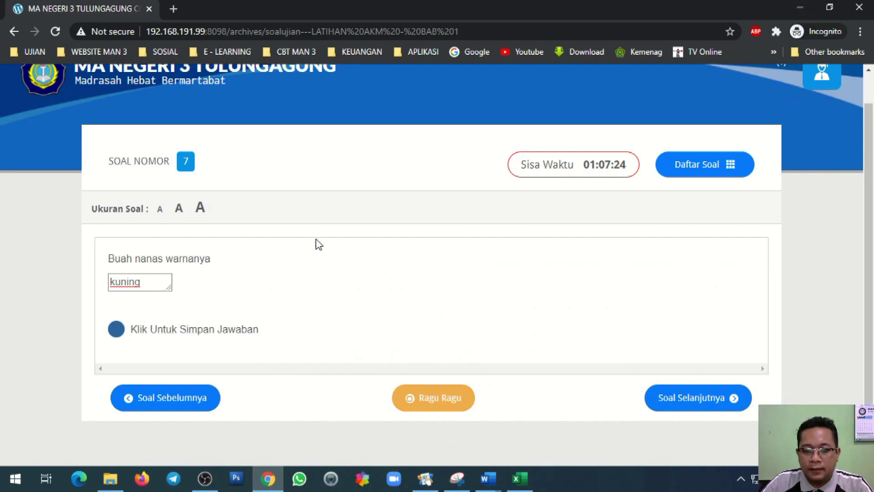
Step: Reopen the Bentuk soal AKM document, colour the CHEKLIST / PILIHAN GANDA KOMPLEKS list item red, and minimize it
{"action": "left_click", "coordinate": [487, 479]}
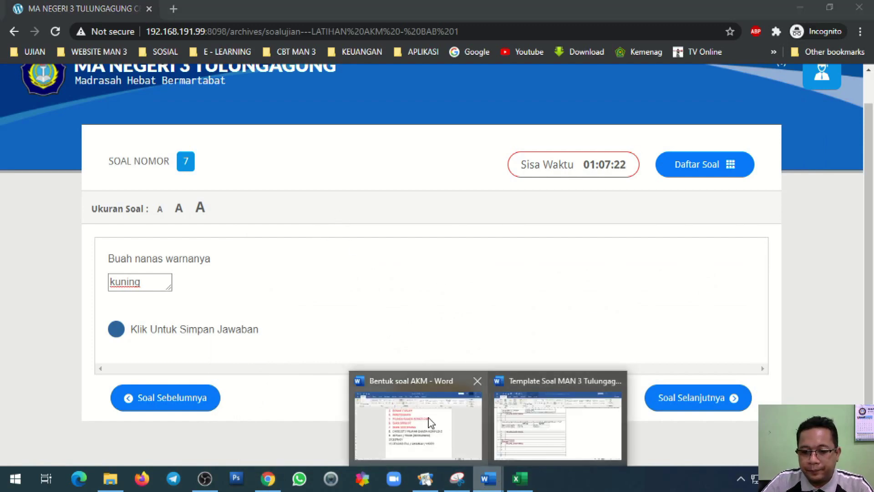
{"action": "left_click", "coordinate": [400, 403]}
{"action": "left_click_drag", "start_coordinate": [261, 268], "coordinate": [612, 268]}
{"action": "left_click", "coordinate": [249, 74]}
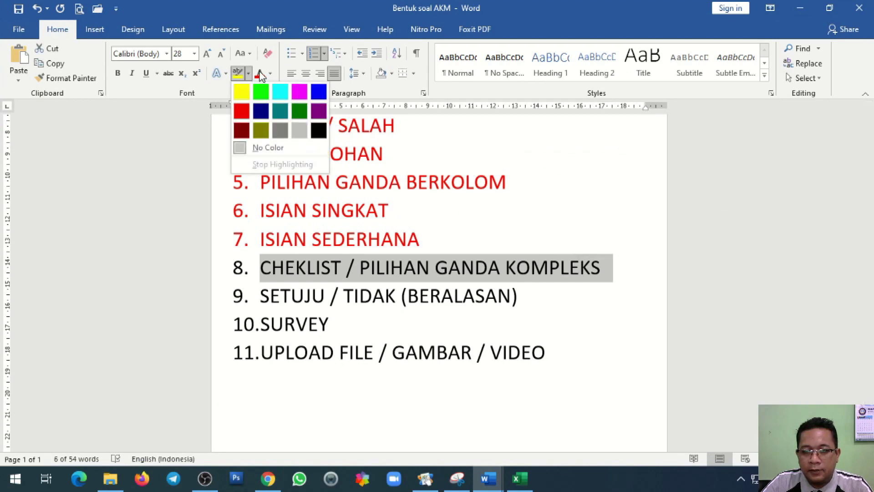
{"action": "left_click", "coordinate": [260, 73]}
{"action": "left_click", "coordinate": [797, 8]}
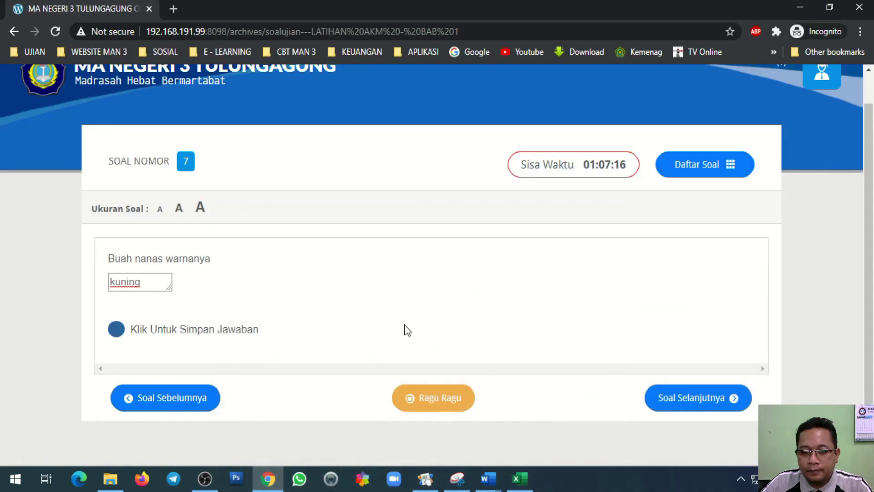
Step: Switch to the Template Soal MAN 3 Tulungagung latihan document and place the cursor in question 8's empty cell
{"action": "mouse_move", "coordinate": [488, 478]}
{"action": "left_click", "coordinate": [511, 451]}
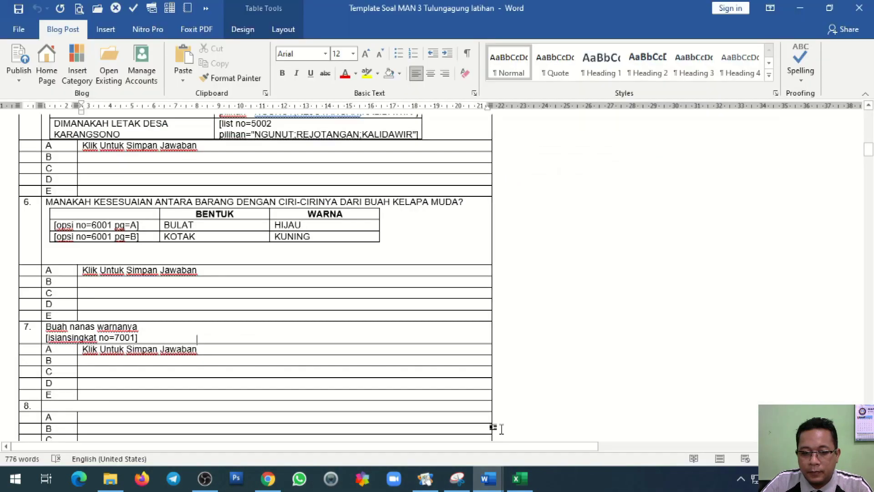
{"action": "left_click", "coordinate": [127, 409]}
{"action": "scroll", "coordinate": [127, 409], "scroll_direction": "down", "scroll_amount": 3}
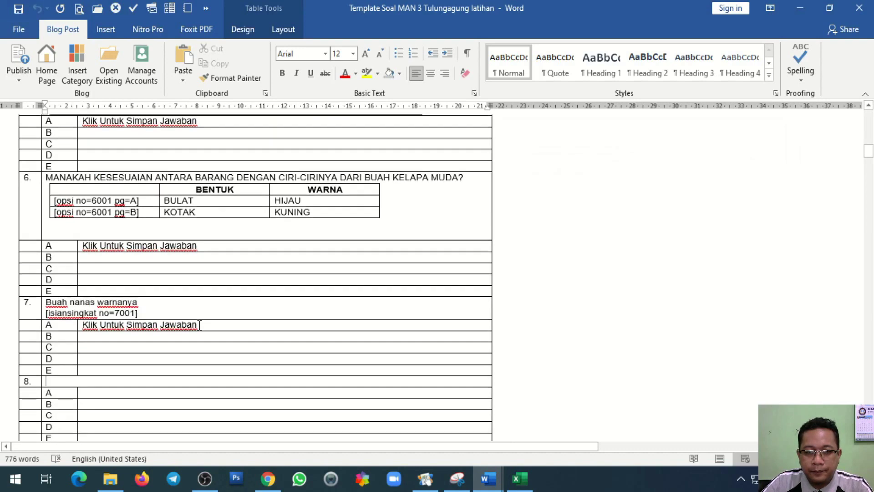
{"action": "left_click", "coordinate": [206, 8]}
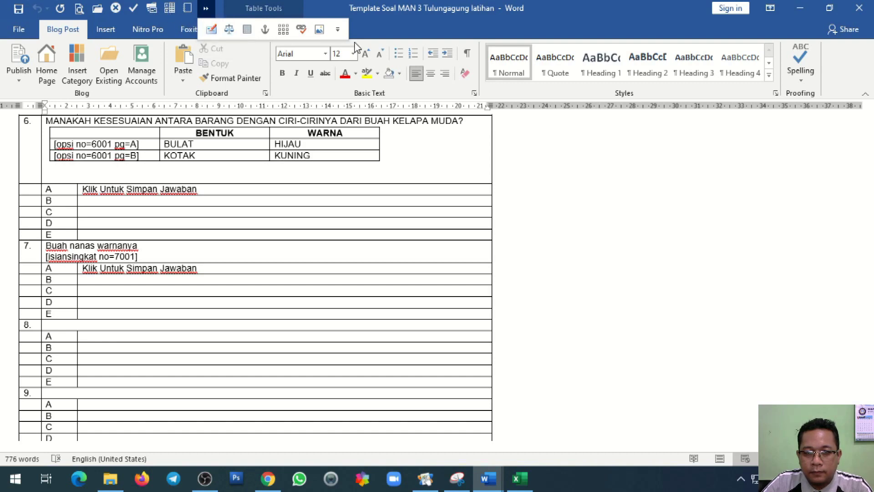
{"action": "left_click", "coordinate": [366, 34]}
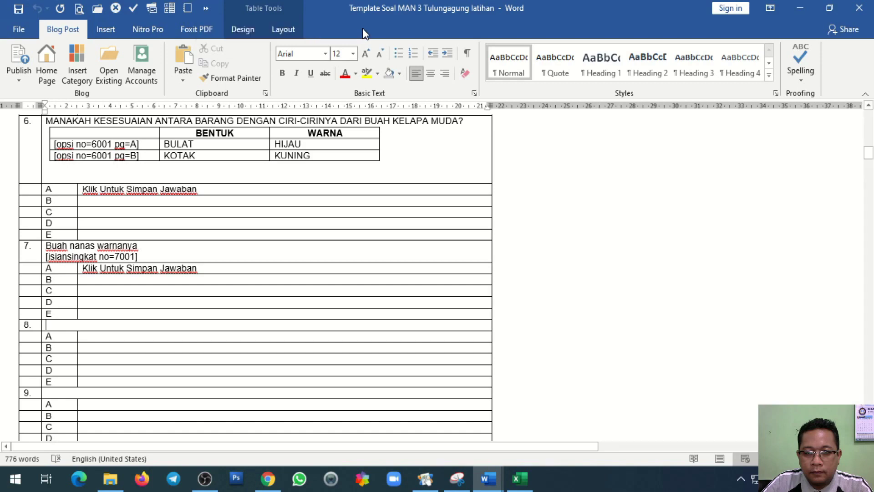
{"action": "left_click", "coordinate": [170, 9]}
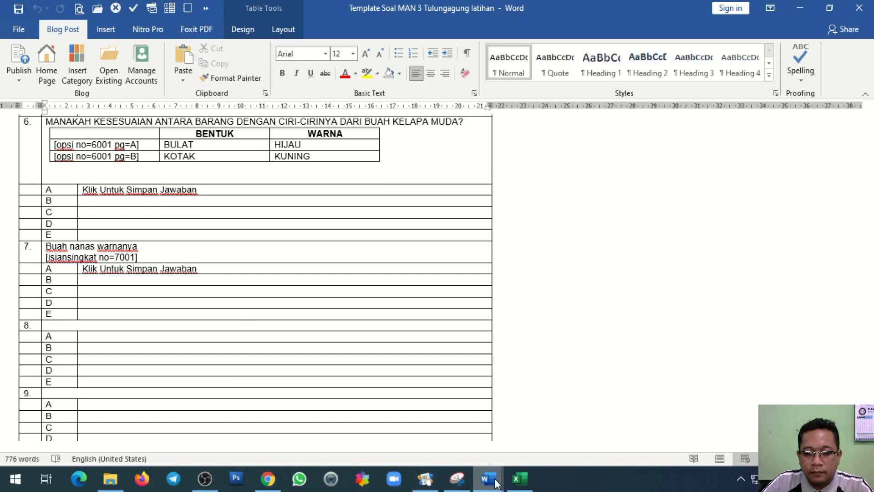
Step: Check the question types listed in the Bentuk soal AKM document, minimize it, and start Pilihan Ganda Berkolom for question 8
{"action": "mouse_move", "coordinate": [488, 478]}
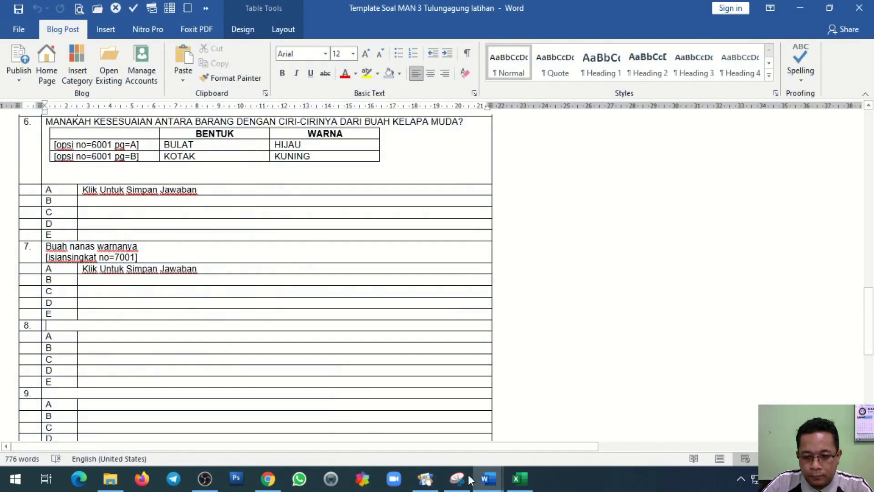
{"action": "left_click", "coordinate": [451, 449]}
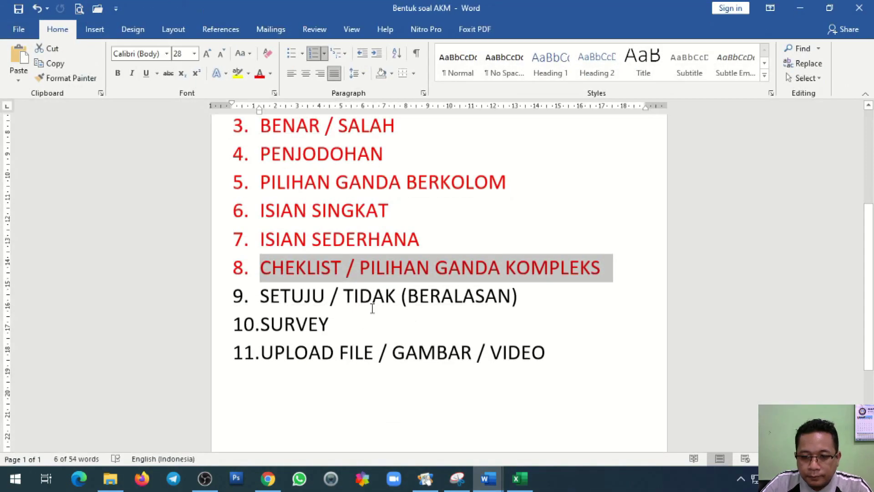
{"action": "left_click", "coordinate": [800, 8]}
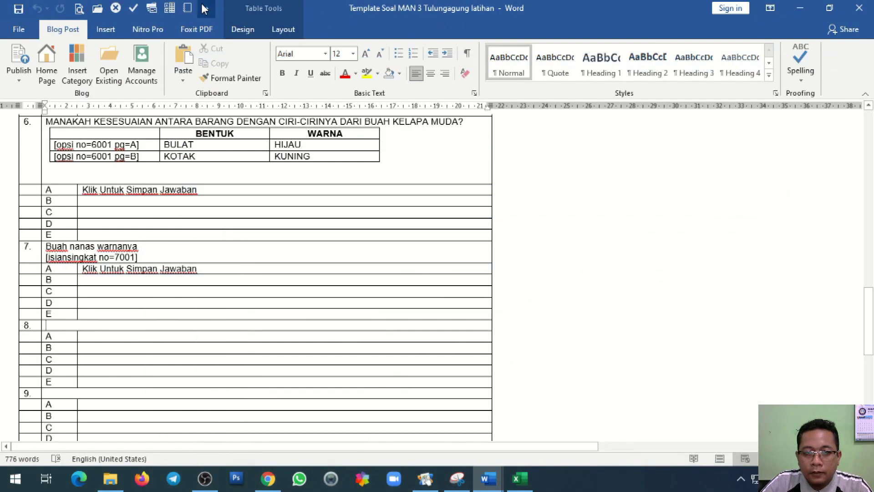
{"action": "left_click", "coordinate": [171, 9]}
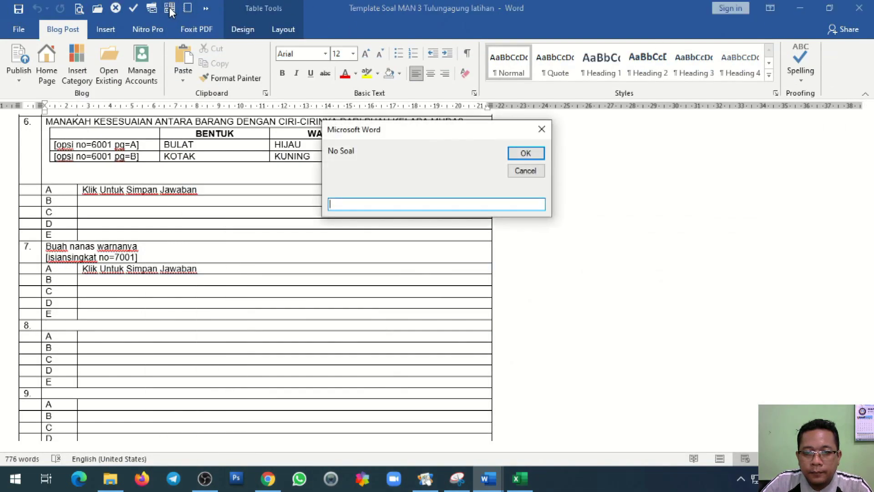
Step: Switch to Chrome, search for pusmenjar in a new tab, and open the AKM | KEMENTERIAN PENDIDIKAN DAN KEBUDAYAAN result
{"action": "left_click", "coordinate": [264, 485]}
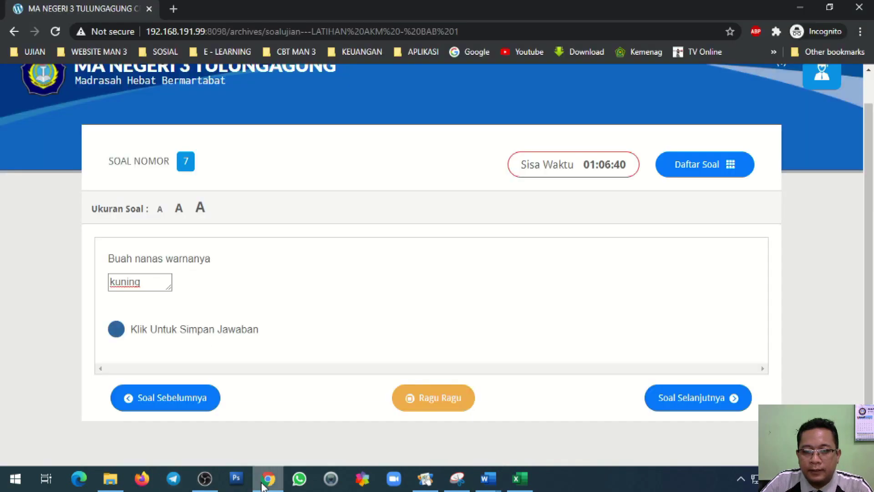
{"action": "left_click", "coordinate": [173, 9]}
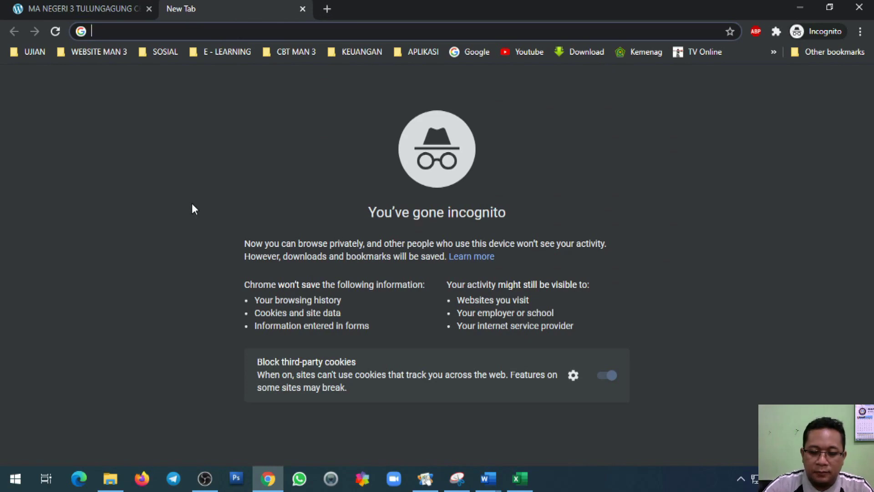
{"action": "type", "text": "pusmenjar"}
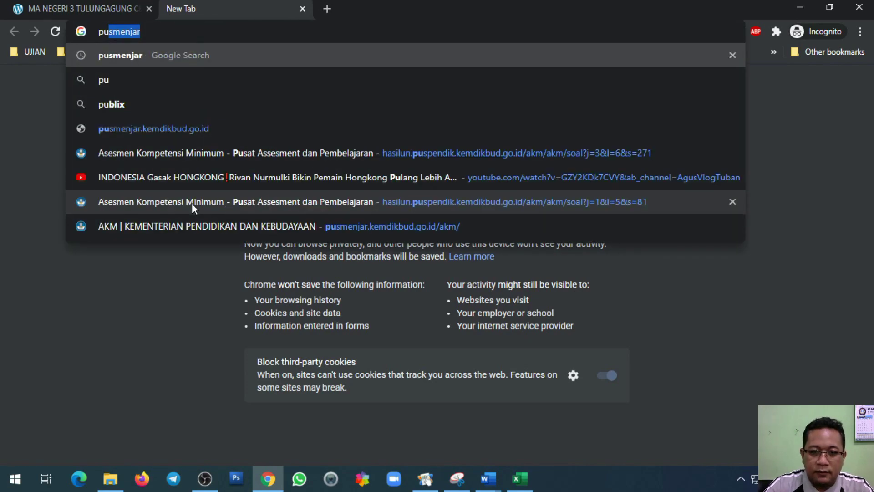
{"action": "key", "text": "Return"}
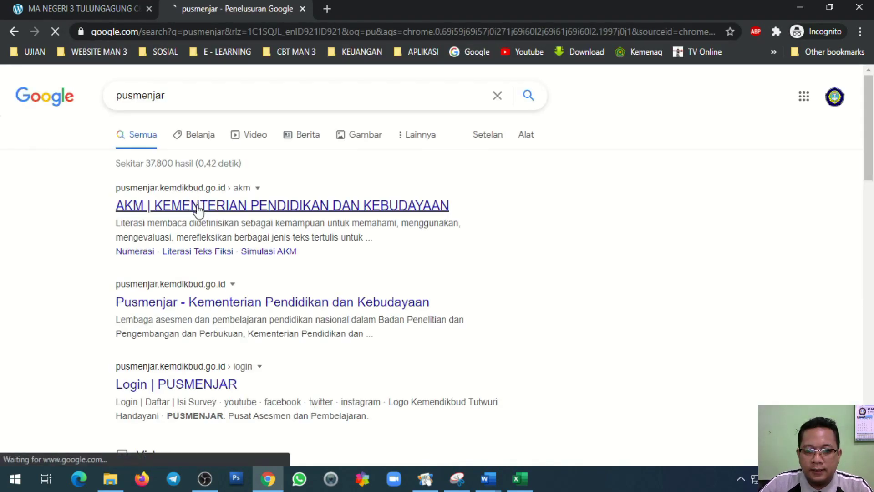
{"action": "left_click", "coordinate": [196, 207]}
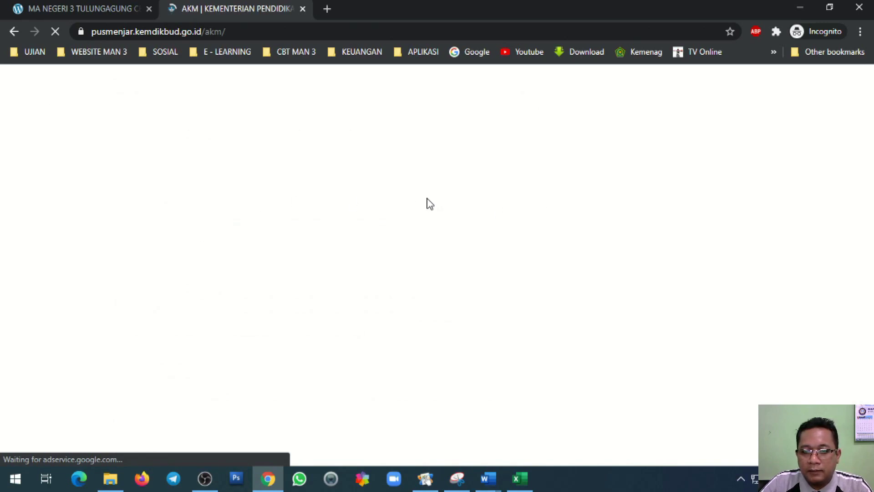
Step: Open the Literasi Teks Informasi questions for Level 6 (Kelas 11 & 12) under Level Pembelajaran
{"action": "scroll", "coordinate": [430, 204], "scroll_direction": "down", "scroll_amount": 2}
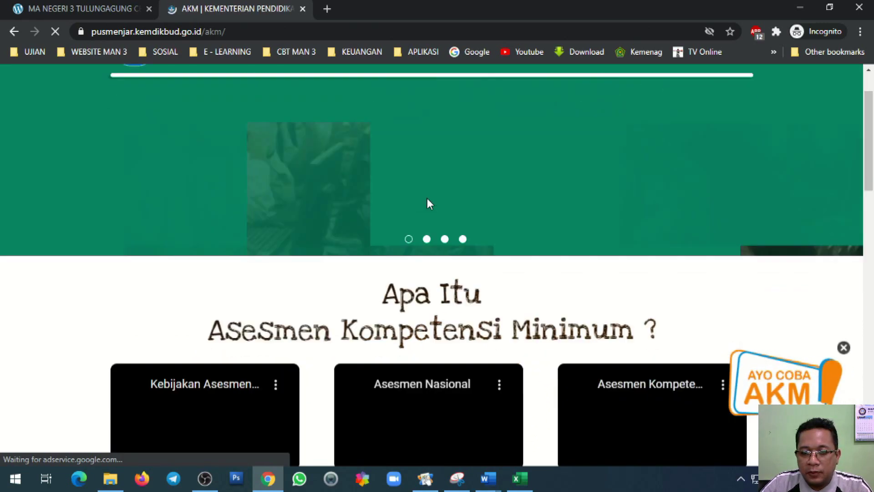
{"action": "scroll", "coordinate": [429, 200], "scroll_direction": "down", "scroll_amount": 10}
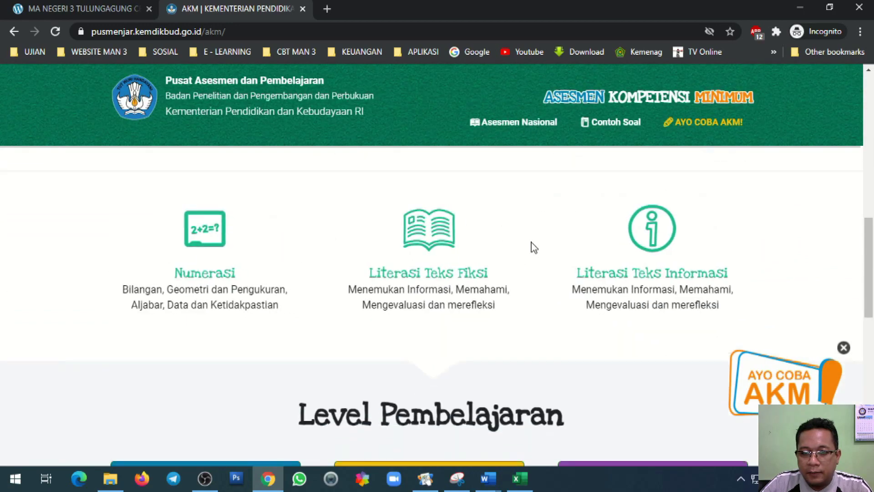
{"action": "scroll", "coordinate": [534, 248], "scroll_direction": "down", "scroll_amount": 3}
{"action": "scroll", "coordinate": [545, 261], "scroll_direction": "down", "scroll_amount": 4}
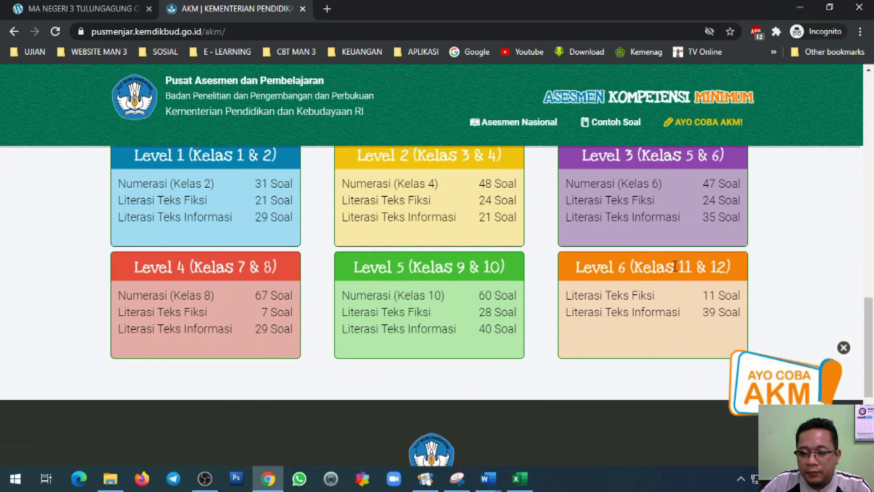
{"action": "left_click", "coordinate": [636, 313]}
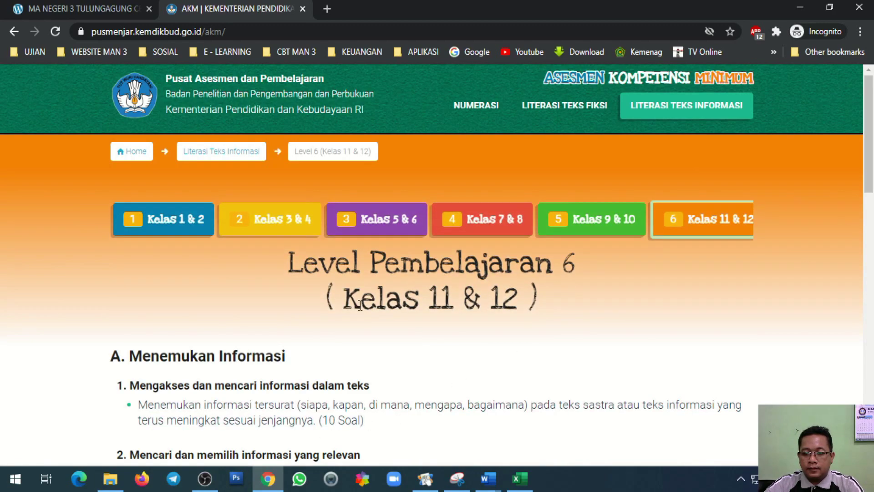
Step: Mark the first two answer options of sample question 1 to try out its multiple selection
{"action": "scroll", "coordinate": [360, 304], "scroll_direction": "down", "scroll_amount": 10}
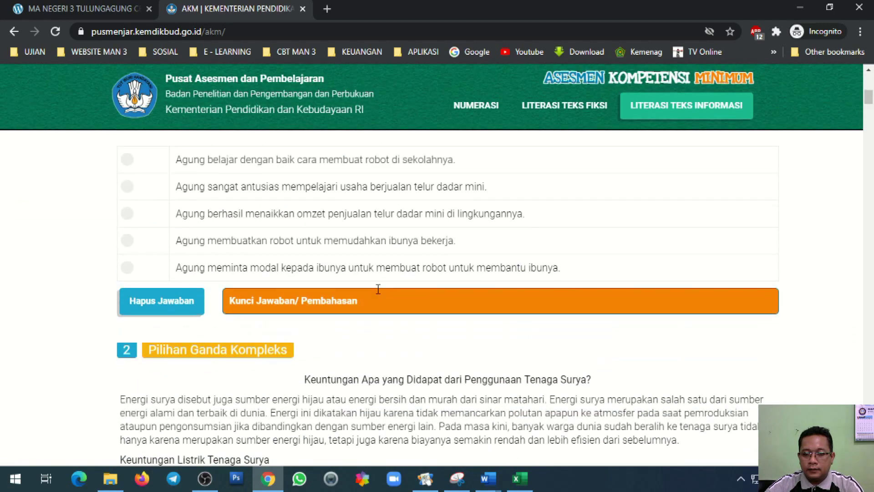
{"action": "scroll", "coordinate": [378, 289], "scroll_direction": "up", "scroll_amount": 1}
{"action": "left_click", "coordinate": [127, 208]}
{"action": "left_click", "coordinate": [130, 235]}
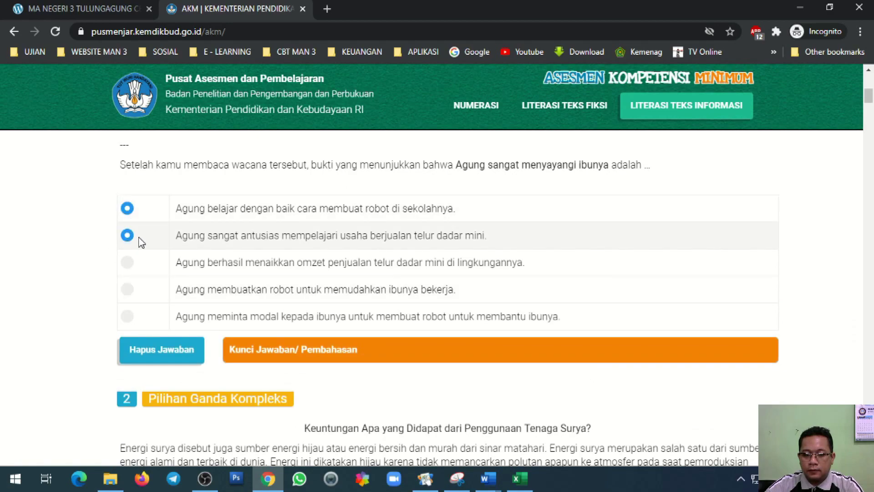
Step: Select the reading passage of sample question 1 above its answer options
{"action": "scroll", "coordinate": [275, 227], "scroll_direction": "up", "scroll_amount": 8}
{"action": "scroll", "coordinate": [279, 227], "scroll_direction": "down", "scroll_amount": 4}
{"action": "scroll", "coordinate": [336, 228], "scroll_direction": "up", "scroll_amount": 1}
{"action": "left_click_drag", "start_coordinate": [327, 172], "coordinate": [677, 423]}
Step: Switch to Word and generate an answer table for question 8 with five answers and two columns titled 1 and 2
{"action": "key", "text": "alt+Tab"}
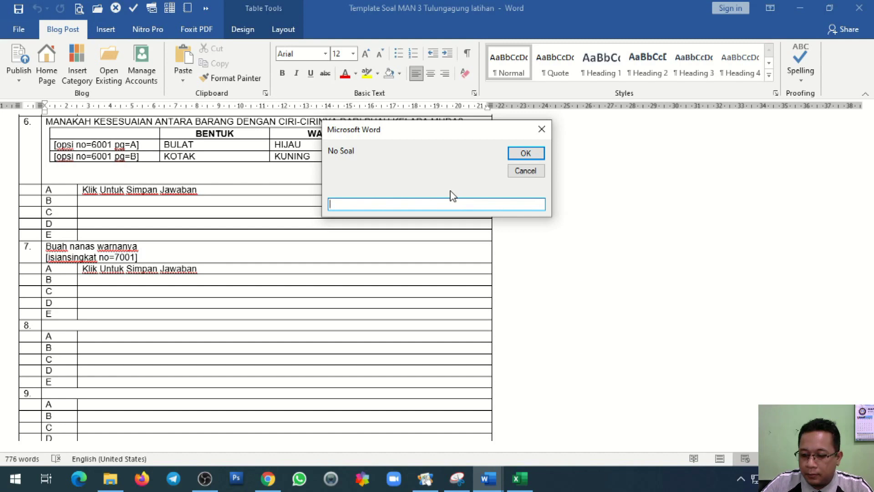
{"action": "type", "text": "8"}
{"action": "key", "text": "Return"}
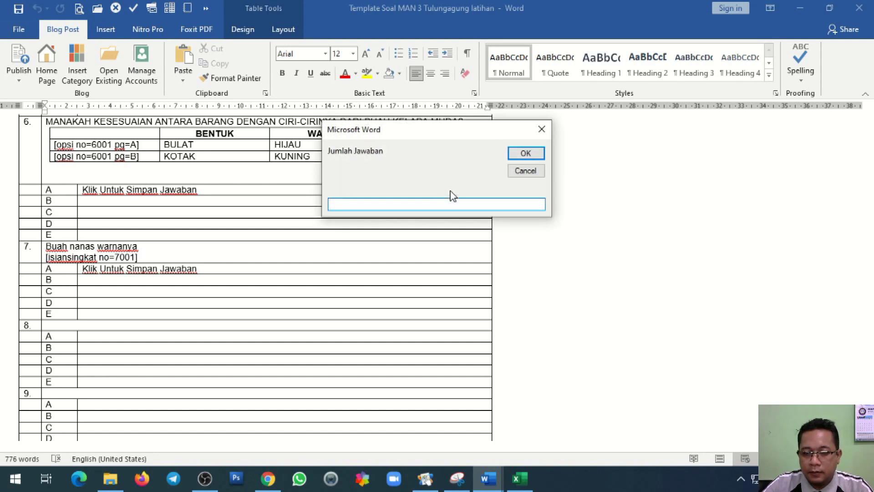
{"action": "key", "text": "Return"}
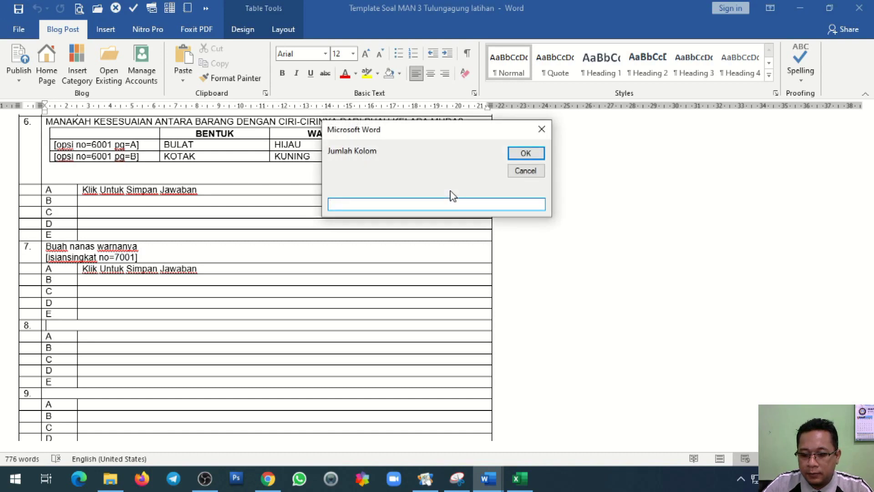
{"action": "key", "text": "Return"}
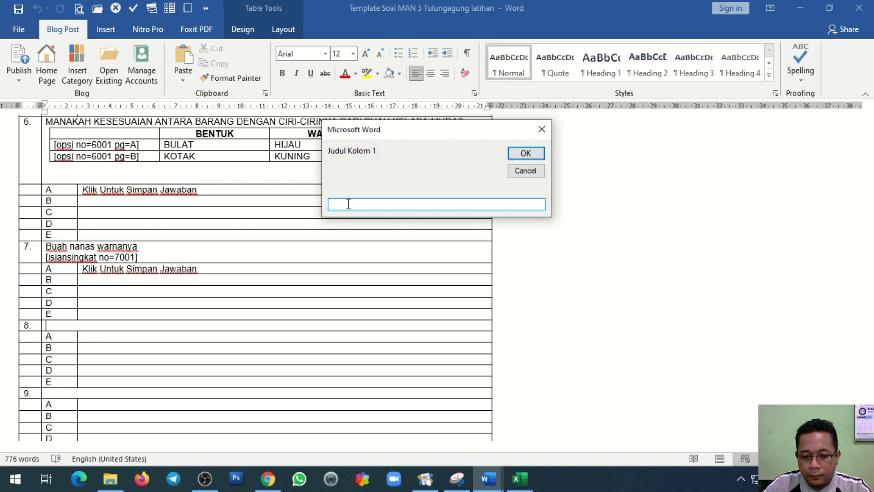
{"action": "left_click", "coordinate": [526, 153]}
{"action": "left_click", "coordinate": [540, 155]}
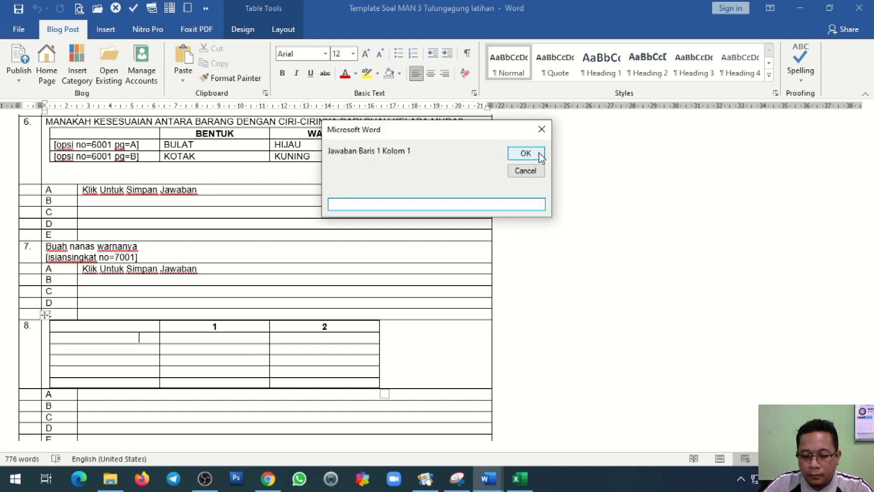
Step: Skip the answer text prompts for every row and column of question 8's table, leaving the cells blank
{"action": "left_click", "coordinate": [526, 170]}
{"action": "left_click", "coordinate": [526, 171]}
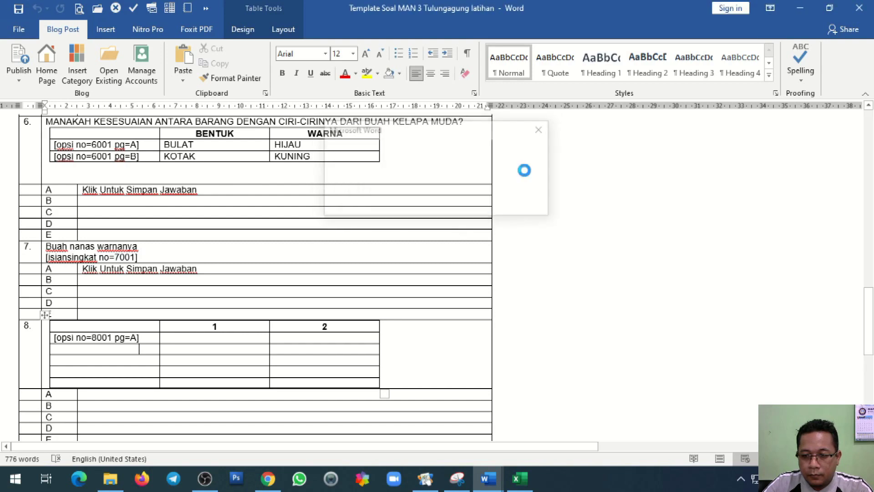
{"action": "left_click", "coordinate": [525, 171]}
{"action": "left_click", "coordinate": [524, 171]}
{"action": "left_click", "coordinate": [525, 171]}
{"action": "left_click", "coordinate": [525, 171]}
{"action": "left_click", "coordinate": [525, 171]}
{"action": "left_click", "coordinate": [525, 171]}
{"action": "left_click", "coordinate": [525, 171]}
{"action": "left_click", "coordinate": [524, 171]}
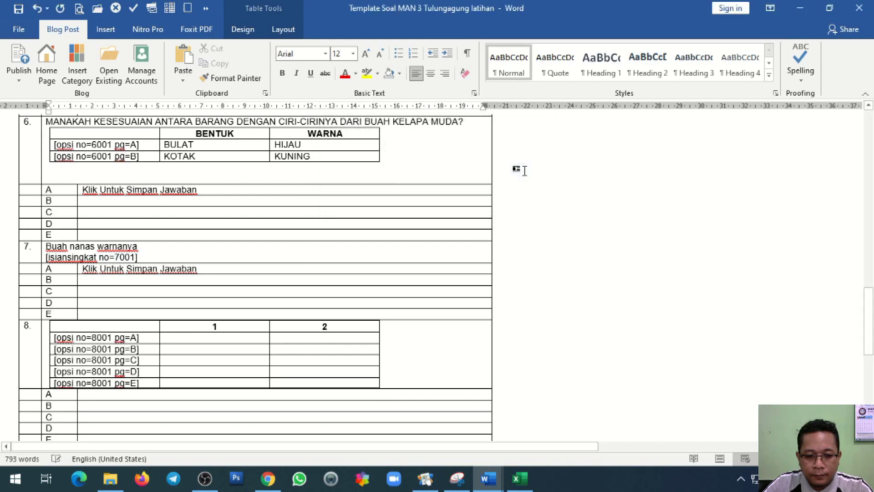
Step: Delete the entire two-column answer table from question 8
{"action": "left_click", "coordinate": [214, 342]}
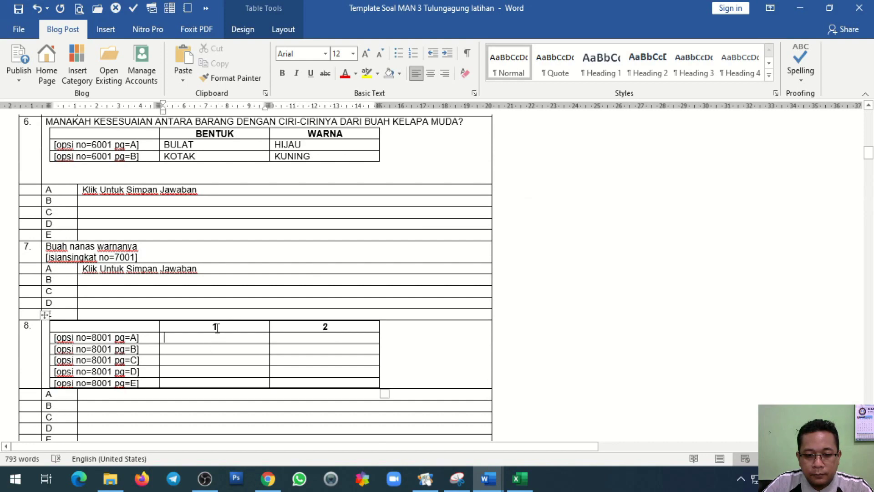
{"action": "left_click", "coordinate": [45, 315]}
{"action": "left_click", "coordinate": [227, 293]}
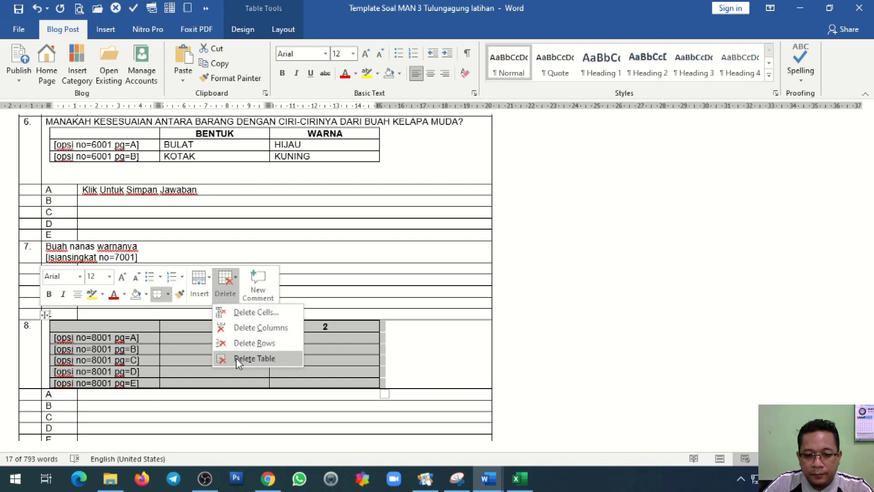
{"action": "left_click", "coordinate": [254, 358]}
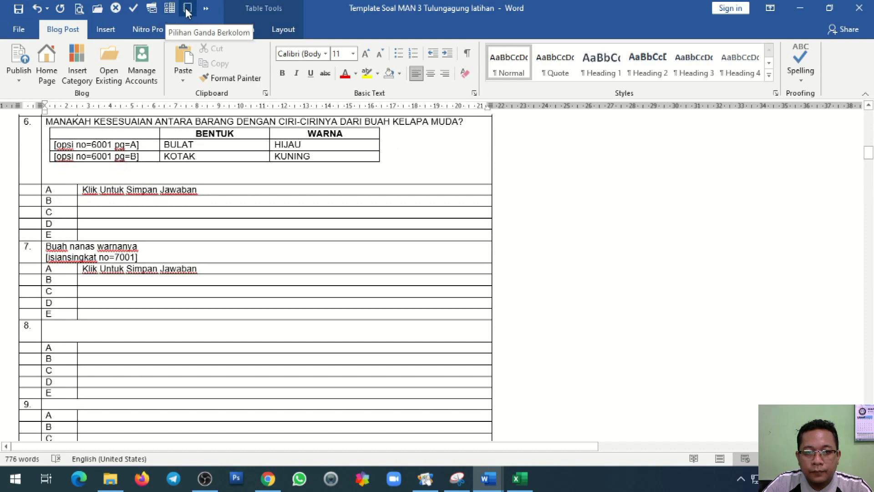
Step: Generate a Pilihan Ganda Berkolom table for question 8 with five answers and one column titled "jawaban"
{"action": "left_click", "coordinate": [205, 8]}
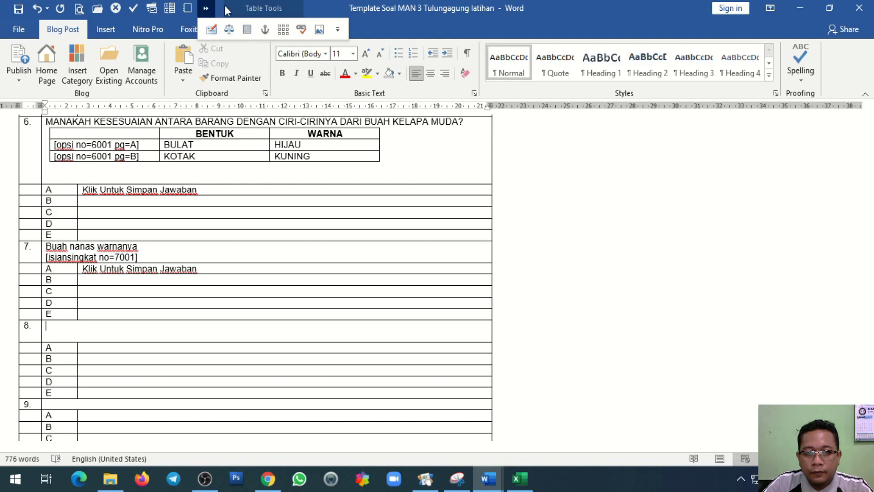
{"action": "left_click", "coordinate": [153, 9]}
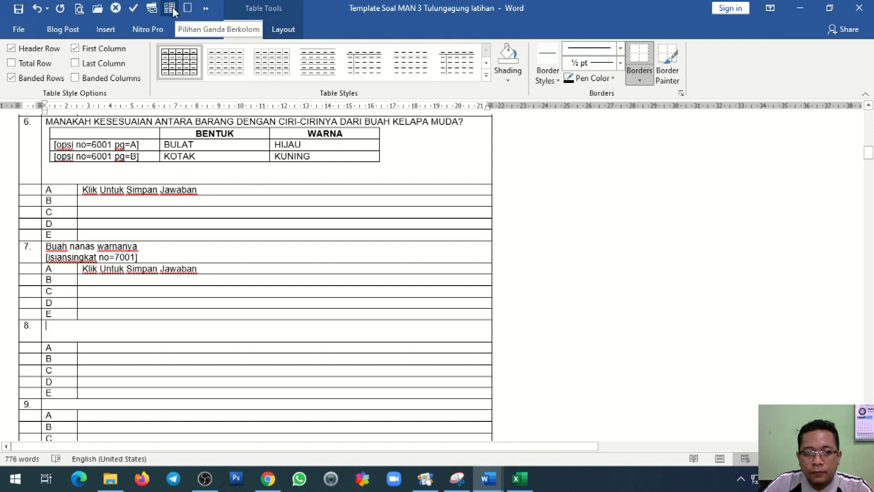
{"action": "left_click", "coordinate": [170, 9]}
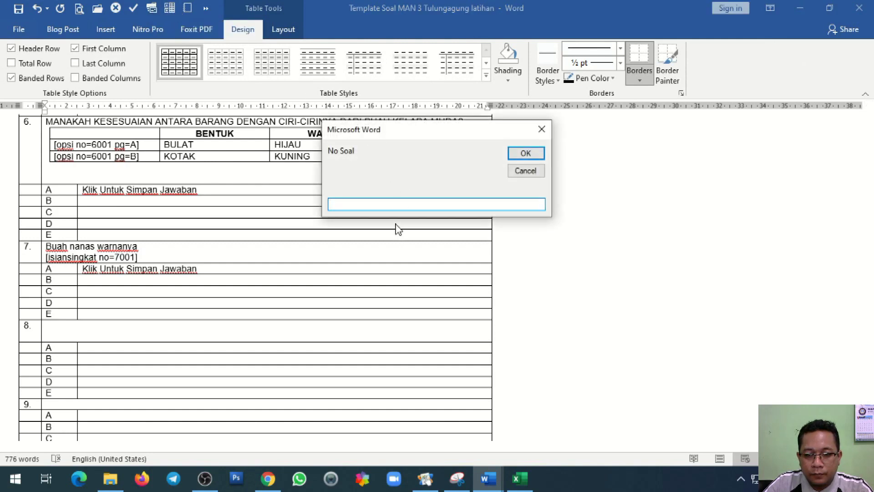
{"action": "type", "text": "8"}
{"action": "key", "text": "Return"}
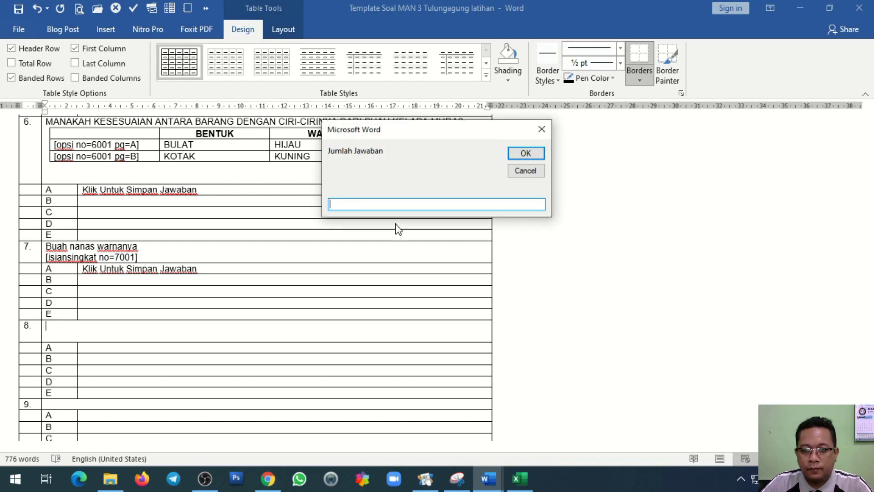
{"action": "key", "text": "Return"}
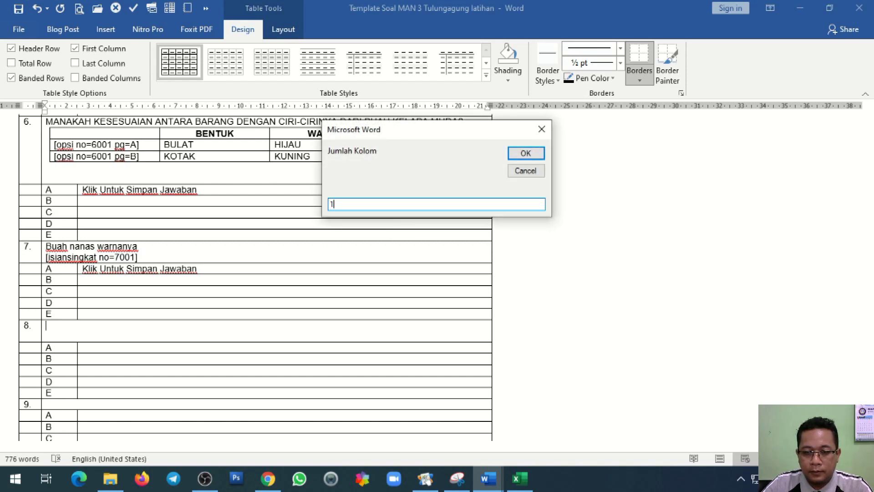
{"action": "key", "text": "Return"}
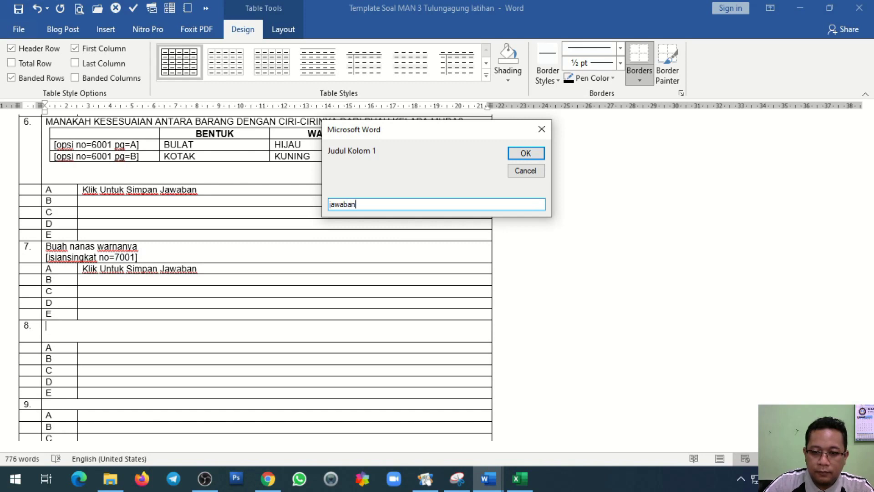
{"action": "key", "text": "Return"}
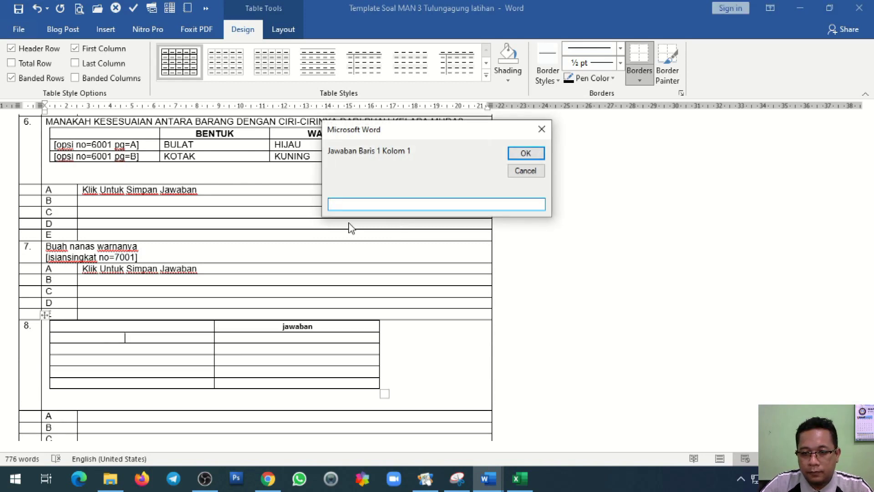
Step: Copy the first answer option of Pusmenjar's first question, "... belajar dengan baik cara membuat robot di sekolahnya.", into row 1 of question 8's table in Word
{"action": "left_click", "coordinate": [268, 479]}
{"action": "left_click", "coordinate": [394, 329]}
{"action": "scroll", "coordinate": [319, 273], "scroll_direction": "down", "scroll_amount": 10}
{"action": "scroll", "coordinate": [304, 236], "scroll_direction": "up", "scroll_amount": 1}
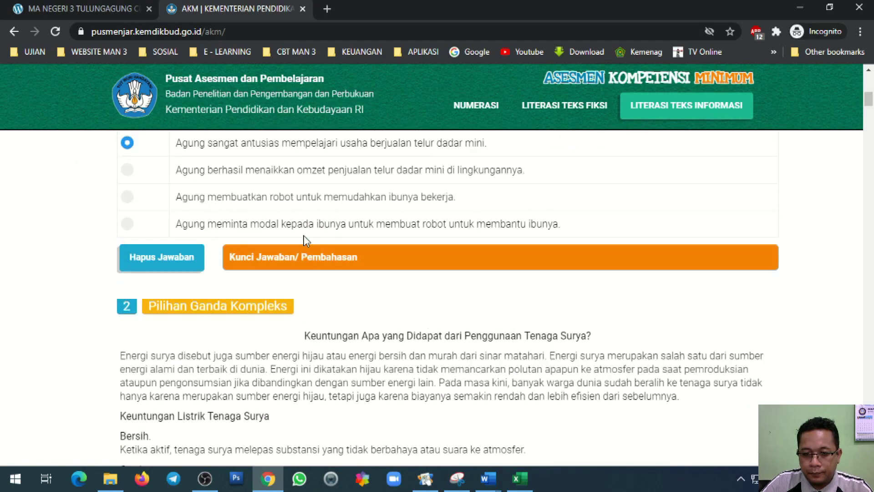
{"action": "scroll", "coordinate": [256, 226], "scroll_direction": "up", "scroll_amount": 8}
{"action": "scroll", "coordinate": [246, 228], "scroll_direction": "down", "scroll_amount": 8}
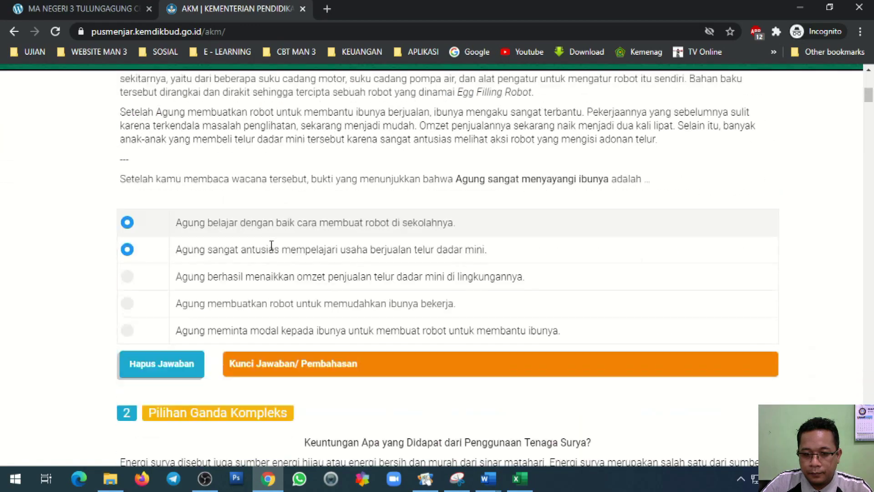
{"action": "scroll", "coordinate": [223, 211], "scroll_direction": "up", "scroll_amount": 1}
{"action": "left_click_drag", "start_coordinate": [180, 208], "coordinate": [452, 208]}
{"action": "key", "text": "alt+Tab"}
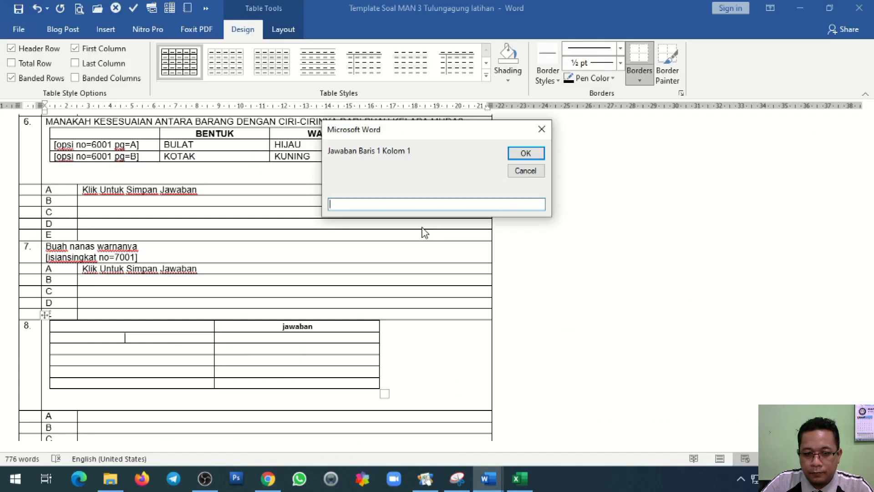
{"action": "type", "text": "Agung belajar dengan baik cara membuat robot di sekolahnya."}
{"action": "left_click", "coordinate": [524, 154]}
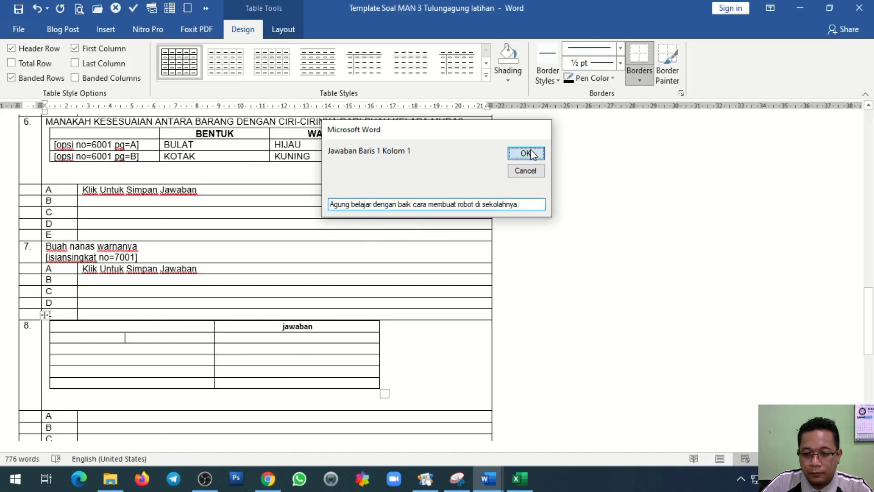
Step: Copy the Pusmenjar question's second option, "... sangat antusias mempelajari usaha berjualan telur dadar mini.", into row 2 of question 8's table
{"action": "key", "text": "alt+Tab"}
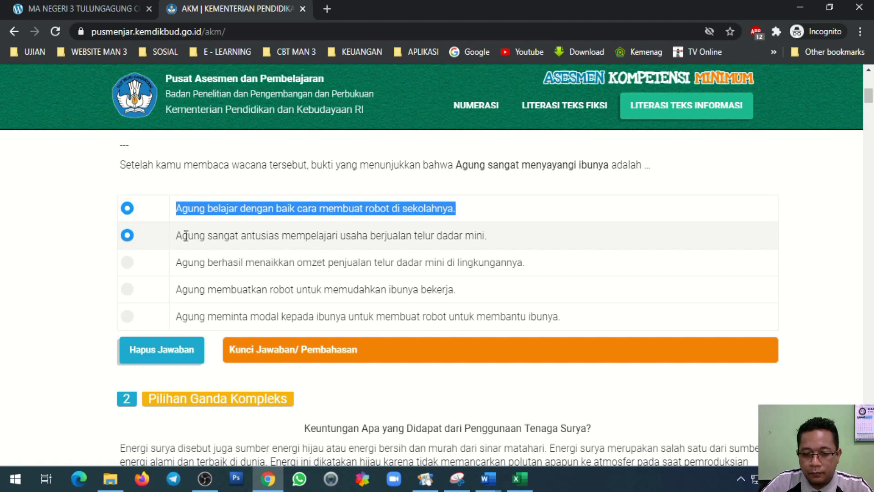
{"action": "left_click_drag", "start_coordinate": [177, 235], "coordinate": [488, 238]}
{"action": "key", "text": "ctrl+c"}
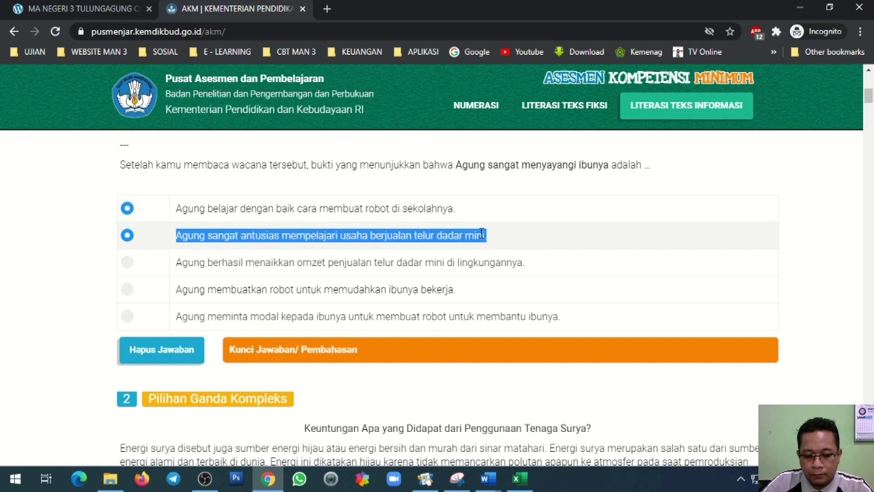
{"action": "key", "text": "alt+Tab"}
{"action": "key", "text": "ctrl+v"}
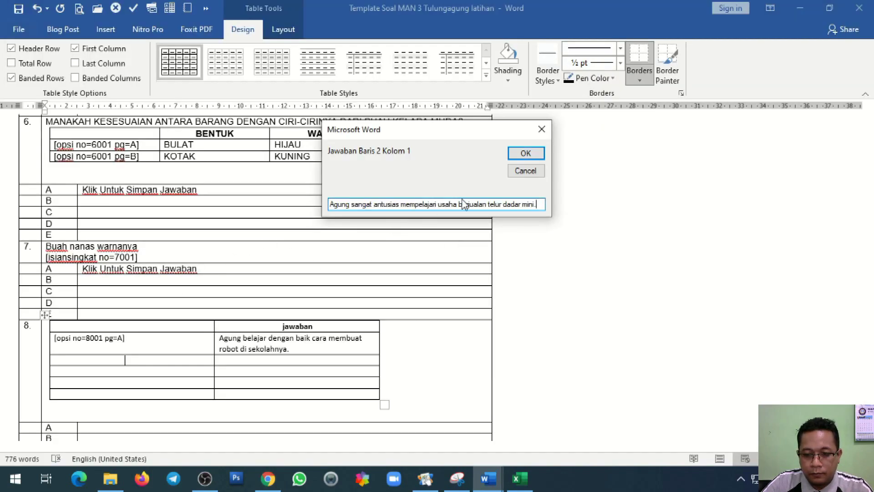
{"action": "left_click", "coordinate": [525, 153]}
Step: Copy the third option, "... berhasil menaikkan omzet penjualan telur dadar mini di lingkungannya.", from the Pusmenjar page into row 3 of question 8's table
{"action": "key", "text": "alt+Tab"}
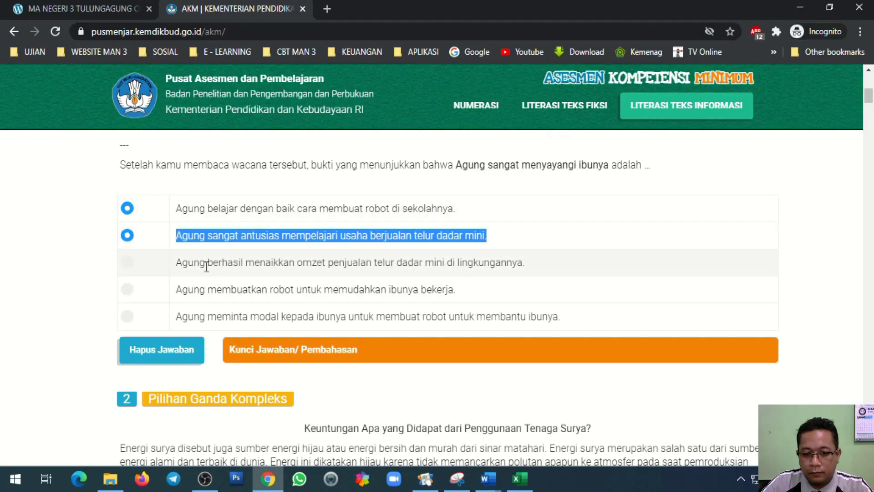
{"action": "left_click_drag", "start_coordinate": [177, 264], "coordinate": [530, 275]}
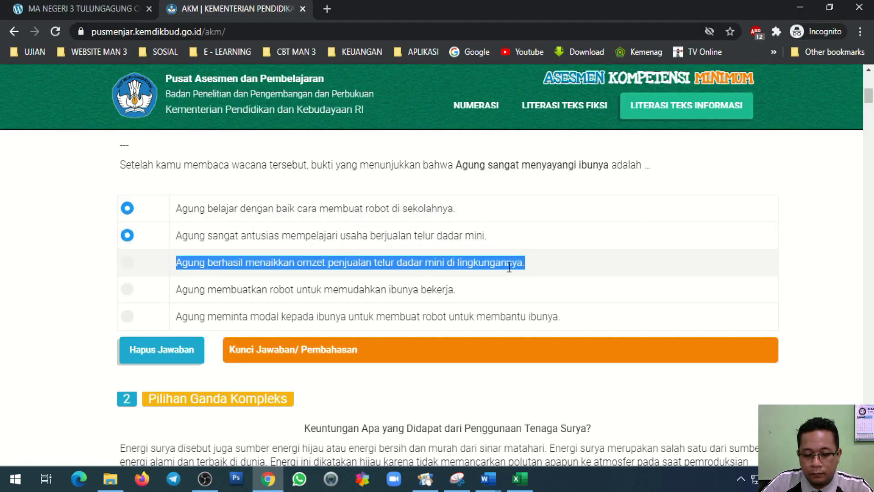
{"action": "key", "text": "ctrl+c"}
{"action": "key", "text": "alt+Tab"}
{"action": "key", "text": "ctrl+v"}
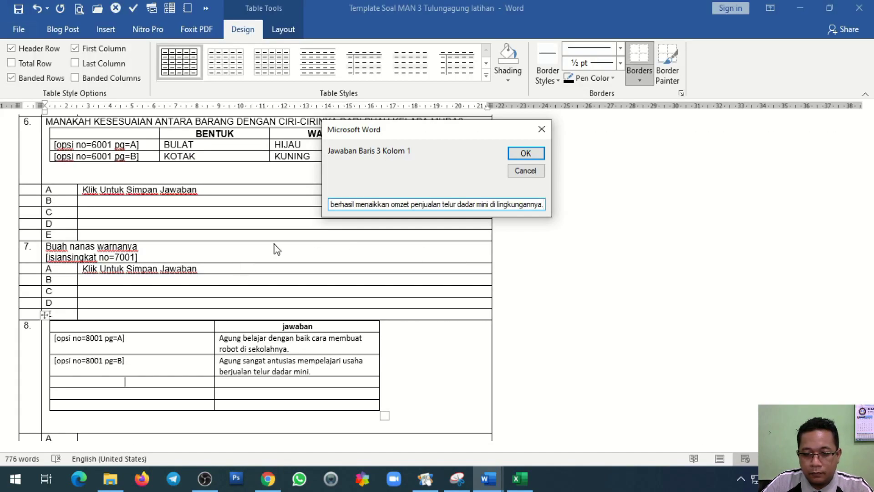
{"action": "key", "text": "Return"}
Step: Copy the fourth option, "... membuatkan robot untuk memudahkan ibunya bekerja.", from the Pusmenjar page into row 4 of question 8's table
{"action": "key", "text": "alt+Tab"}
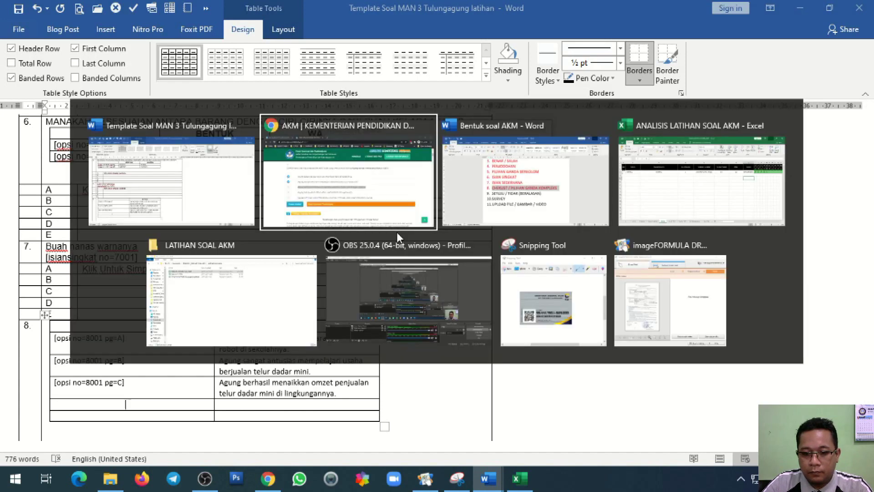
{"action": "left_click_drag", "start_coordinate": [177, 290], "coordinate": [461, 291]}
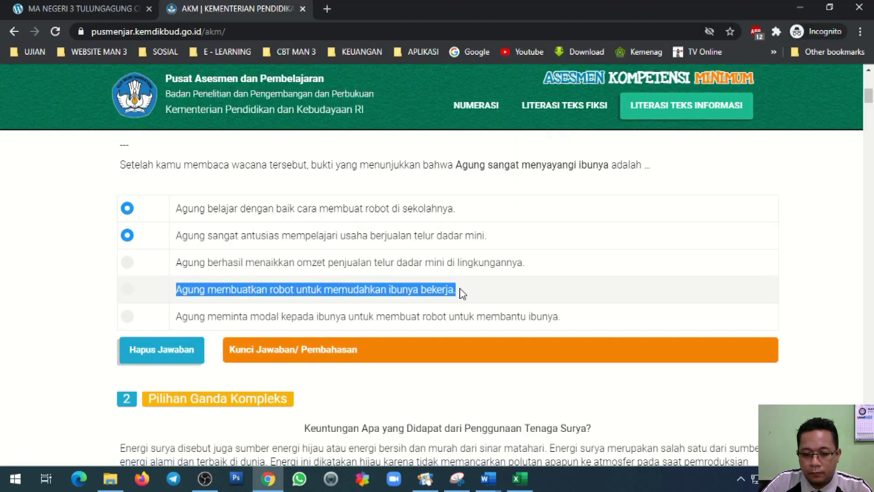
{"action": "key", "text": "ctrl+c"}
{"action": "key", "text": "alt+Tab"}
{"action": "key", "text": "ctrl+v"}
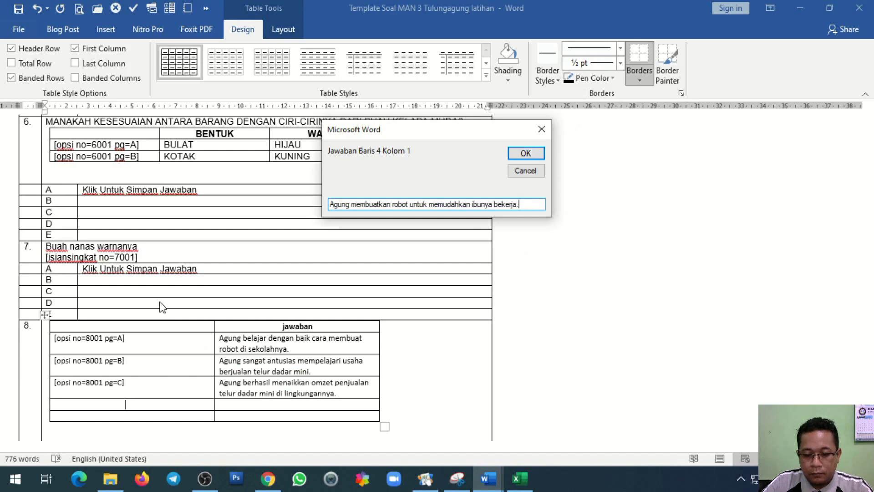
{"action": "key", "text": "Return"}
Step: Copy the fifth option, "... meminta modal kepada ibunya untuk membuat robot untuk membantu ibunya.", from the Pusmenjar page into row 5 of question 8's table
{"action": "key", "text": "alt+Tab"}
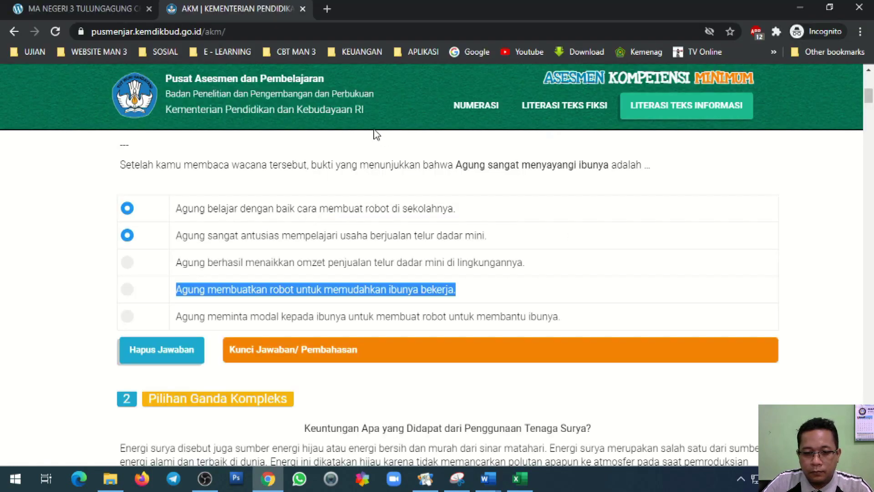
{"action": "left_click_drag", "start_coordinate": [177, 317], "coordinate": [567, 332]}
{"action": "key", "text": "ctrl+c"}
{"action": "key", "text": "alt+Tab"}
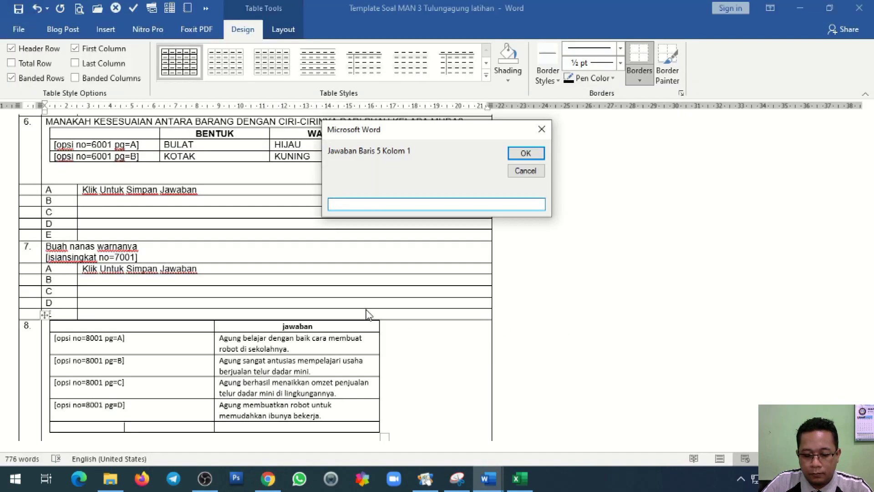
{"action": "key", "text": "ctrl+v"}
{"action": "key", "text": "Return"}
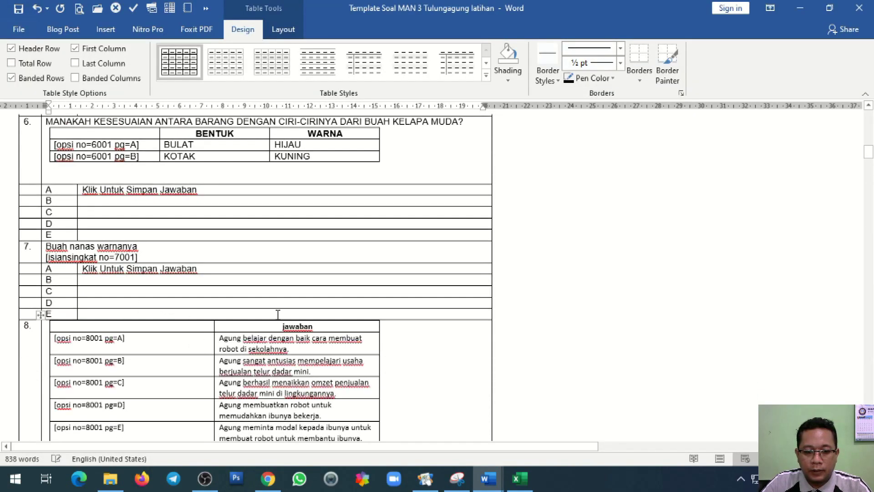
Step: Remove a blank line below question 8's table and paste there the Pusmenjar question sentence starting "Setelah kamu membaca wacana tersebut"
{"action": "left_click", "coordinate": [72, 353]}
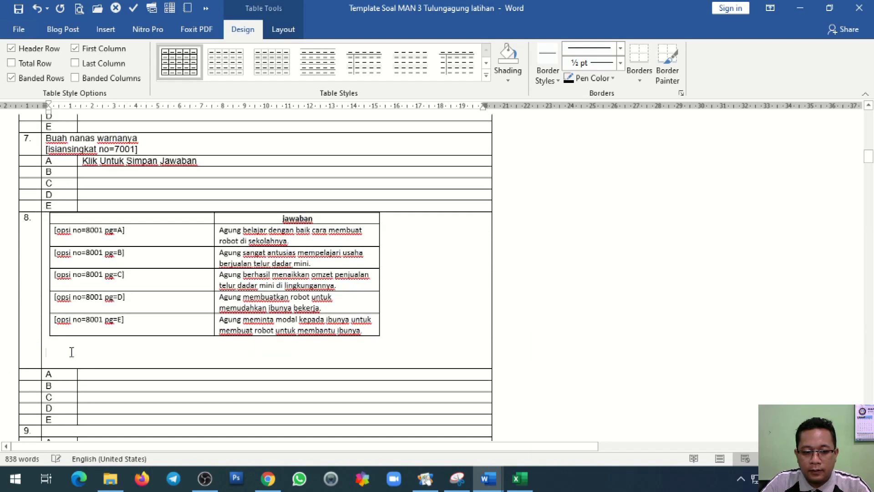
{"action": "key", "text": "BackSpace"}
{"action": "key", "text": "alt+Tab"}
{"action": "scroll", "coordinate": [380, 294], "scroll_direction": "up", "scroll_amount": 5}
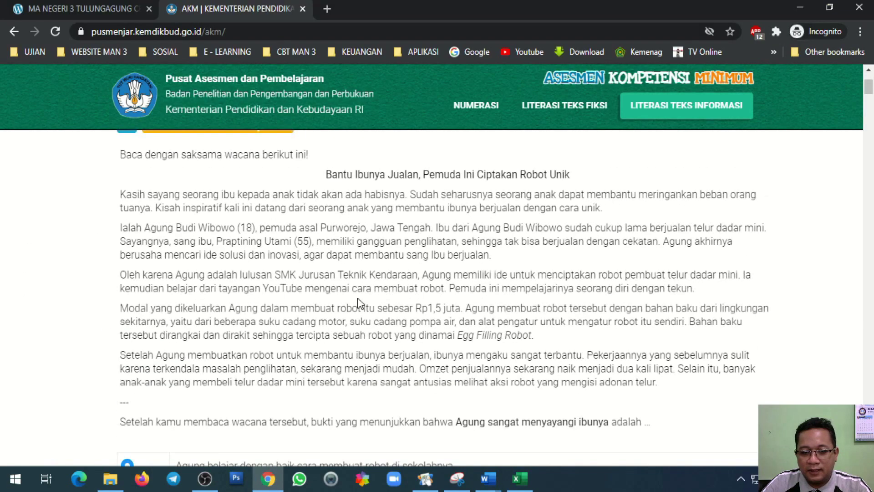
{"action": "left_click_drag", "start_coordinate": [137, 418], "coordinate": [654, 423]}
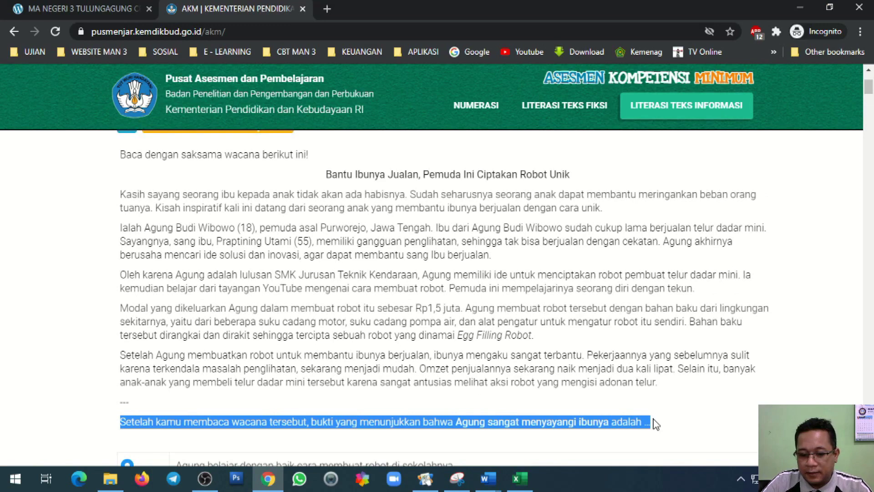
{"action": "key", "text": "alt+Tab"}
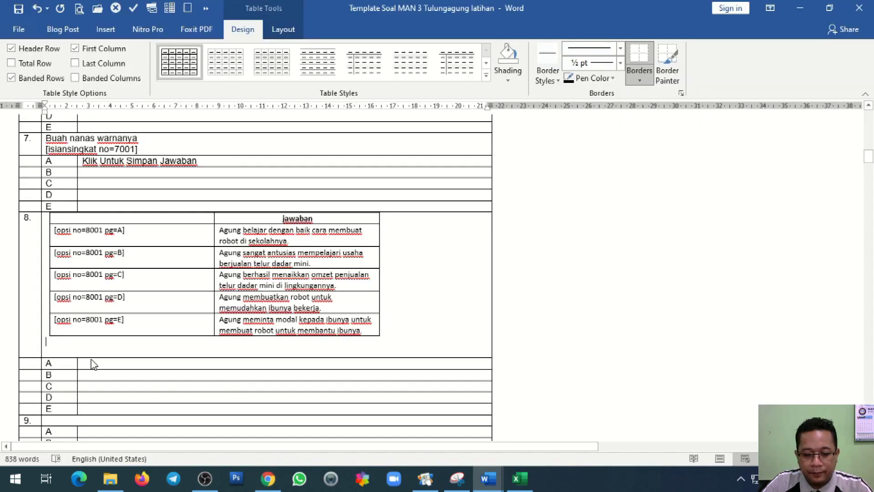
{"action": "key", "text": "ctrl+v"}
Step: Copy "Klik Untuk Simpan Jawaban" from question 7's option A into option A of question 8
{"action": "left_click", "coordinate": [122, 366]}
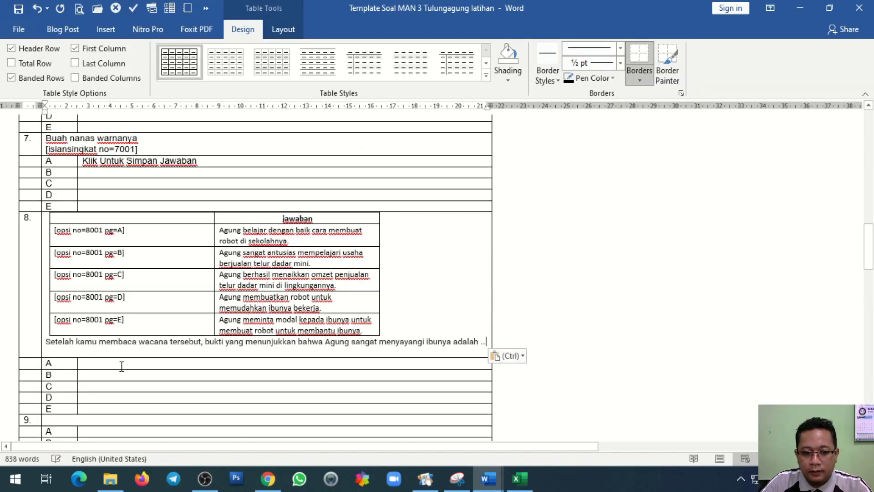
{"action": "left_click_drag", "start_coordinate": [88, 165], "coordinate": [185, 168]}
{"action": "left_click", "coordinate": [91, 360]}
{"action": "key", "text": "ctrl+v"}
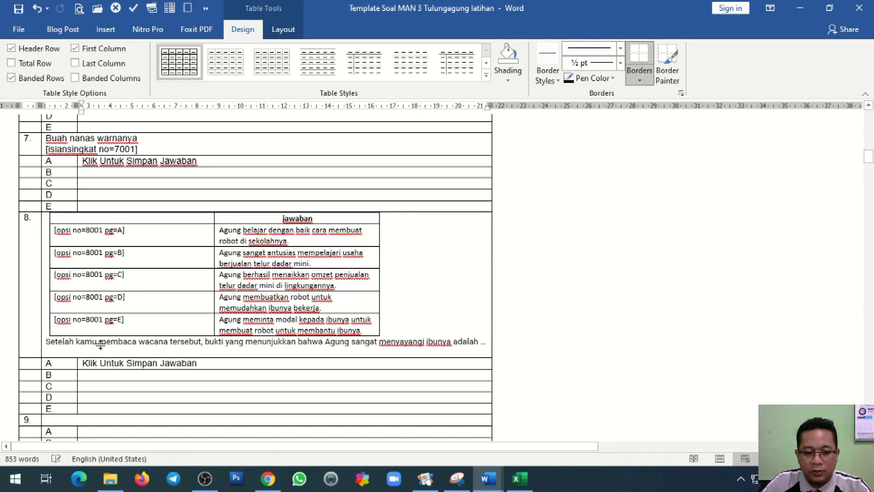
Step: Publish the updated questions, reload the school's exam page in the browser and open question 8
{"action": "left_click", "coordinate": [60, 30]}
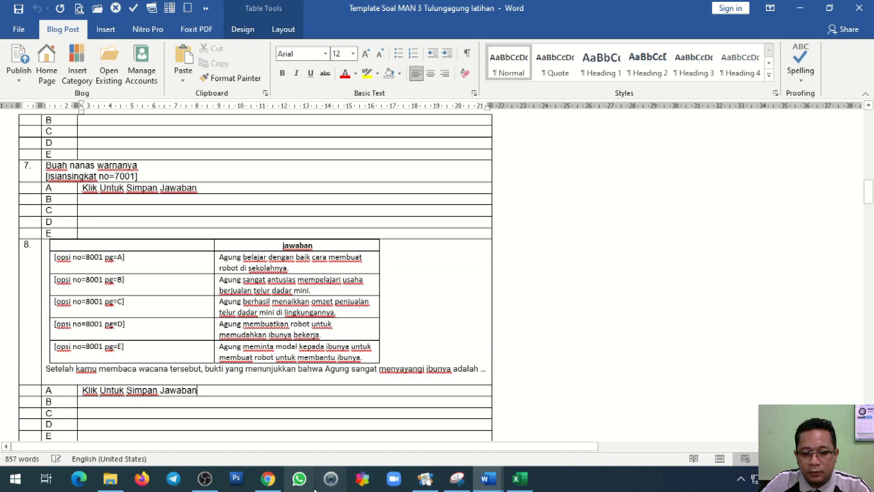
{"action": "left_click", "coordinate": [267, 484]}
{"action": "left_click", "coordinate": [92, 9]}
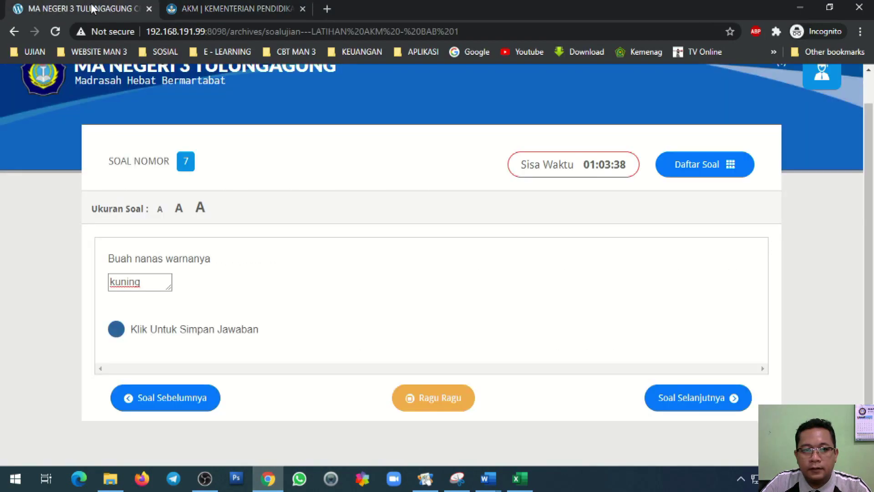
{"action": "left_click", "coordinate": [55, 31]}
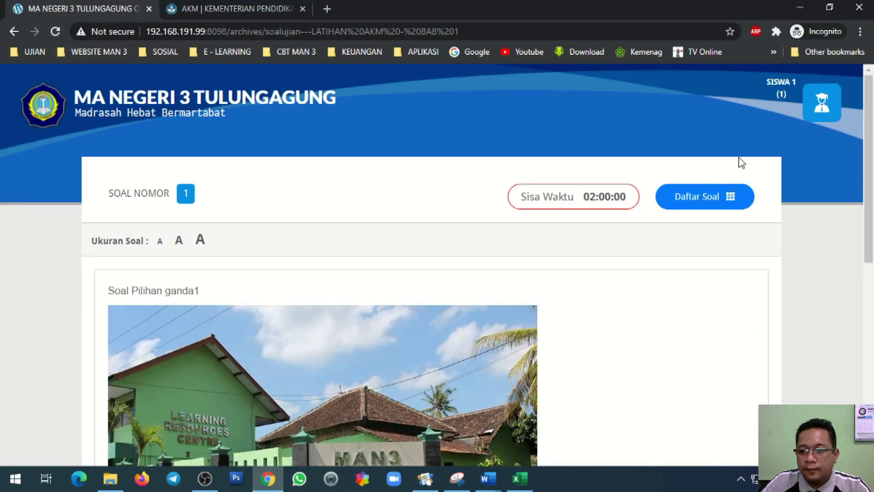
{"action": "left_click", "coordinate": [727, 197]}
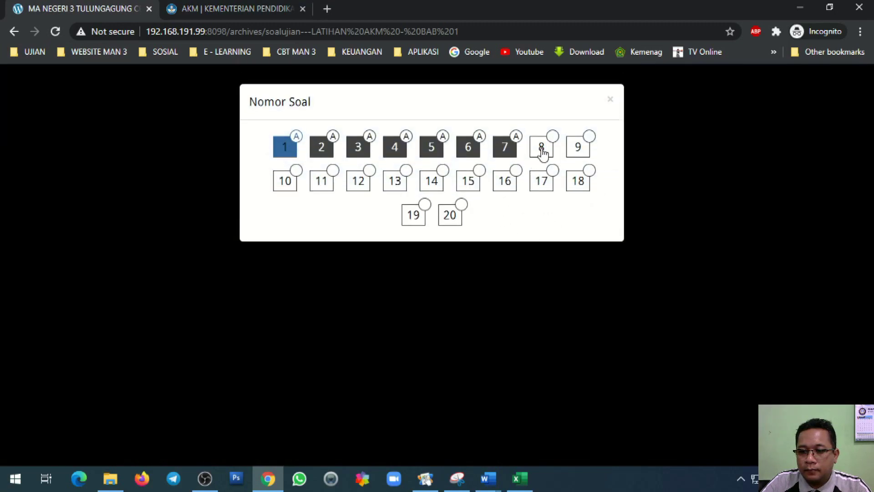
{"action": "left_click", "coordinate": [542, 146]}
{"action": "scroll", "coordinate": [324, 278], "scroll_direction": "down", "scroll_amount": 3}
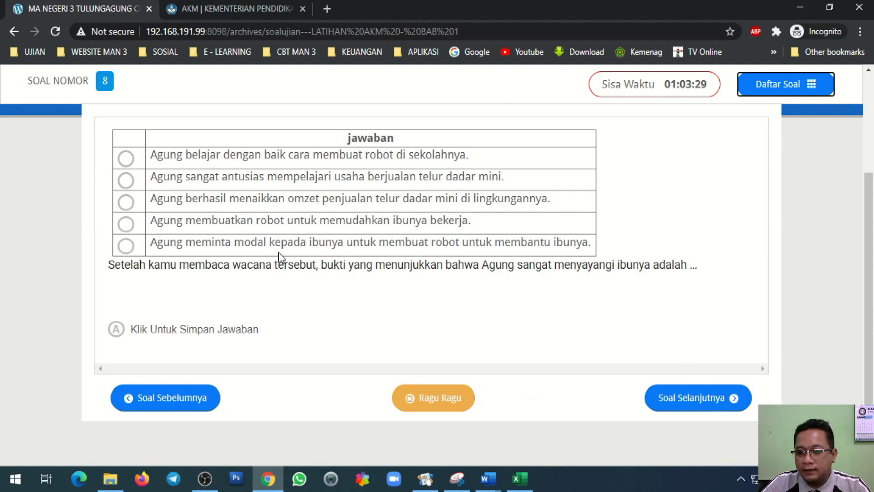
Step: Test question 8 by selecting its answers one after another, finish on the fifth, and save the answer with "Klik Untuk Simpan Jawaban"
{"action": "left_click", "coordinate": [126, 158]}
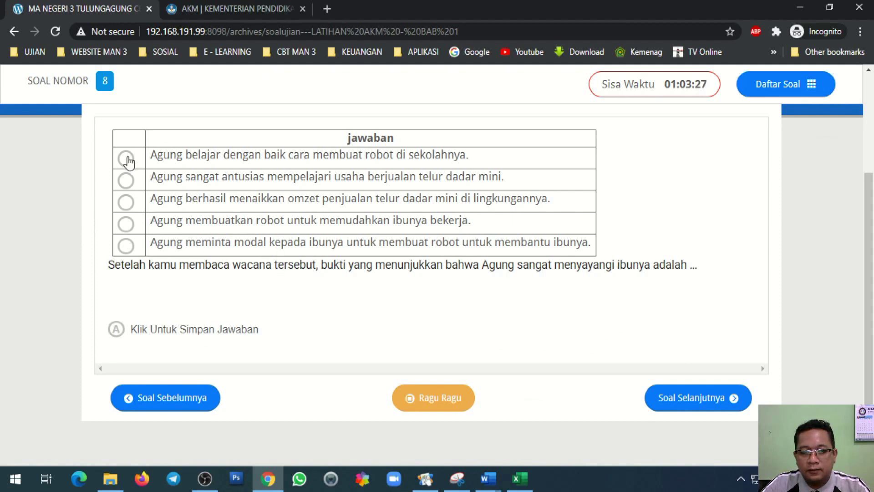
{"action": "left_click", "coordinate": [126, 181]}
{"action": "left_click", "coordinate": [127, 203]}
{"action": "left_click", "coordinate": [126, 223]}
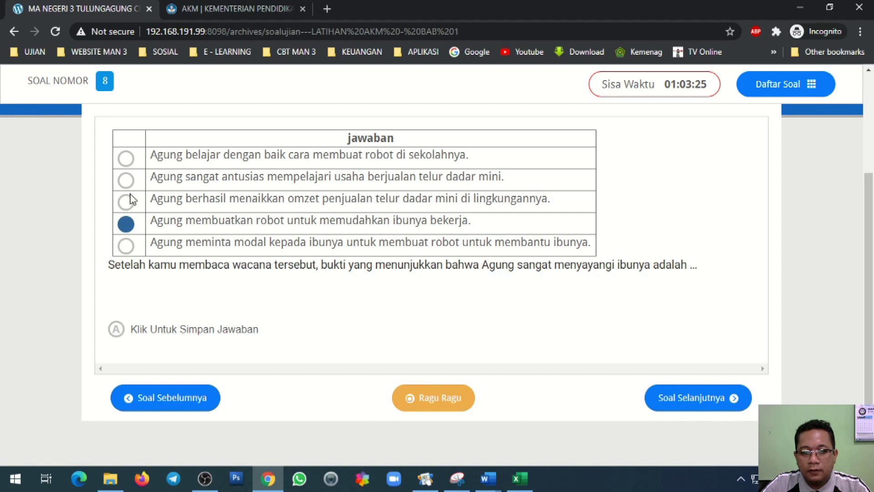
{"action": "left_click", "coordinate": [128, 160]}
{"action": "left_click", "coordinate": [126, 180]}
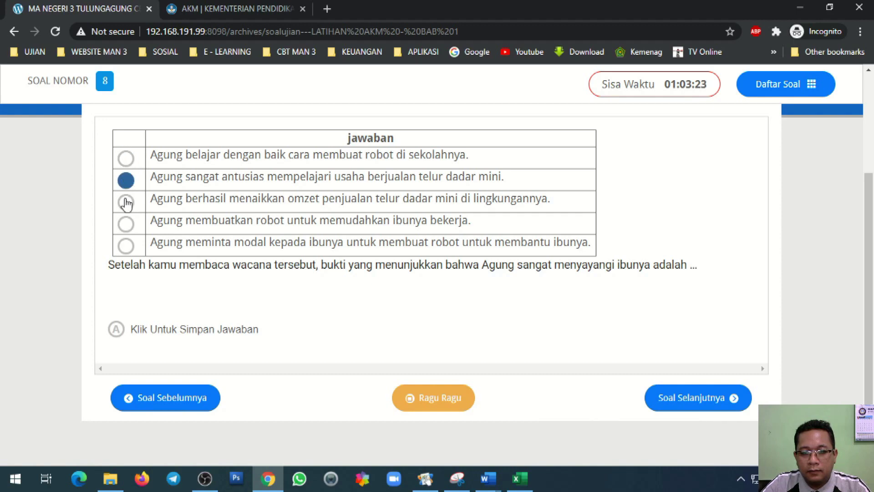
{"action": "left_click", "coordinate": [126, 203]}
{"action": "left_click", "coordinate": [126, 246]}
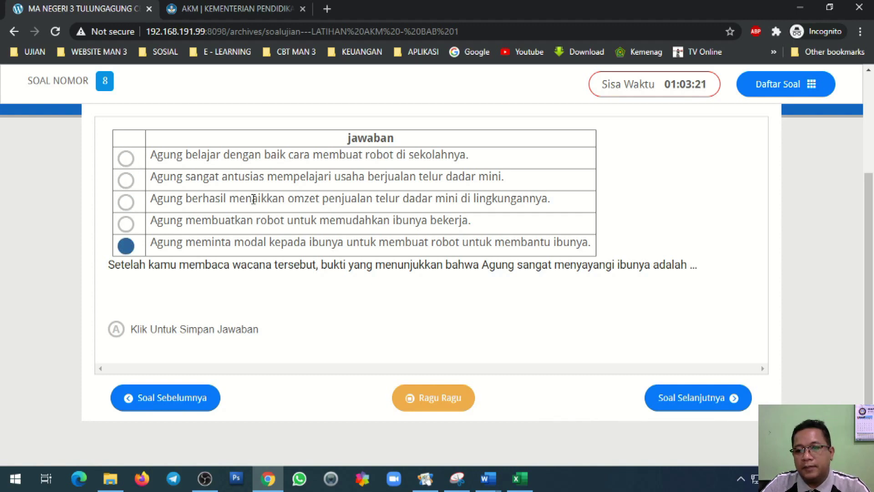
{"action": "left_click", "coordinate": [117, 329]}
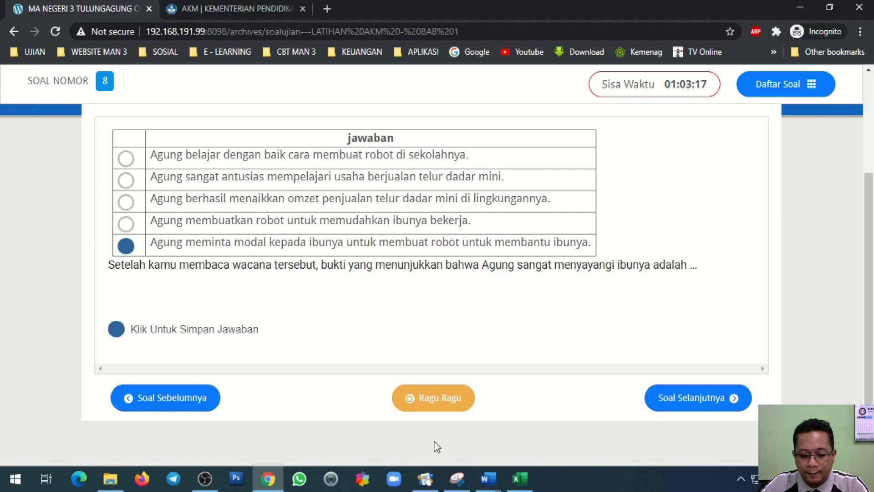
Step: Return to the Word template at question 9 and switch to the "Bentuk soal AKM" document with the list of question types
{"action": "mouse_move", "coordinate": [487, 478]}
{"action": "left_click", "coordinate": [509, 406]}
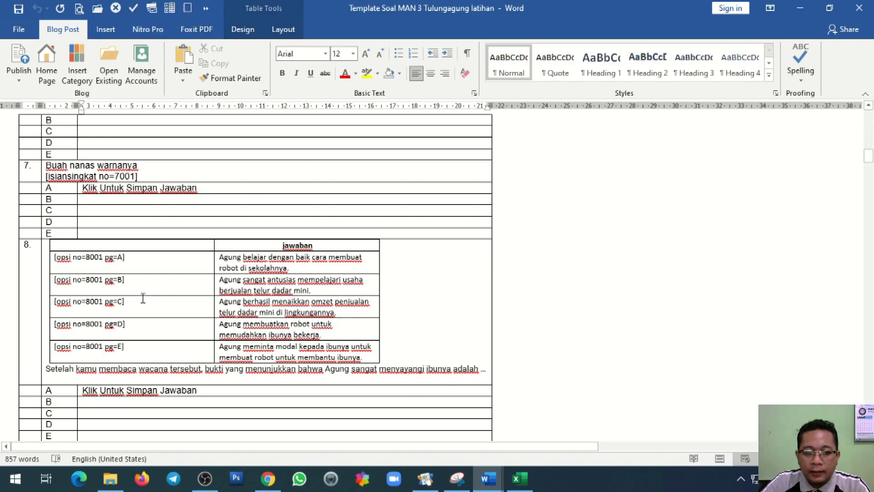
{"action": "scroll", "coordinate": [185, 308], "scroll_direction": "down", "scroll_amount": 2}
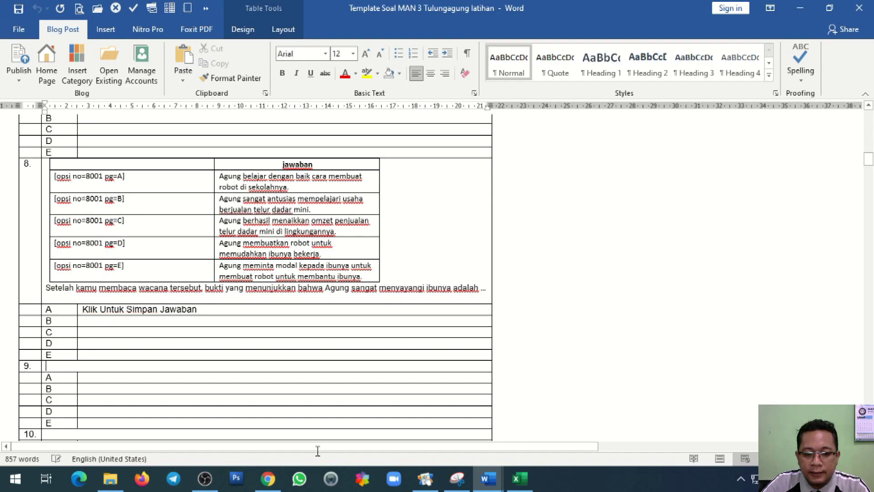
{"action": "key", "text": "alt+Tab"}
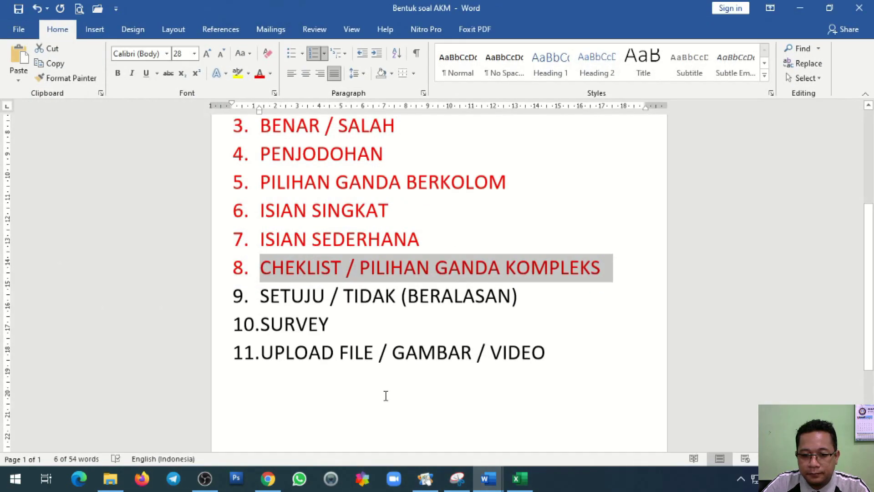
{"action": "scroll", "coordinate": [298, 304], "scroll_direction": "up", "scroll_amount": 2}
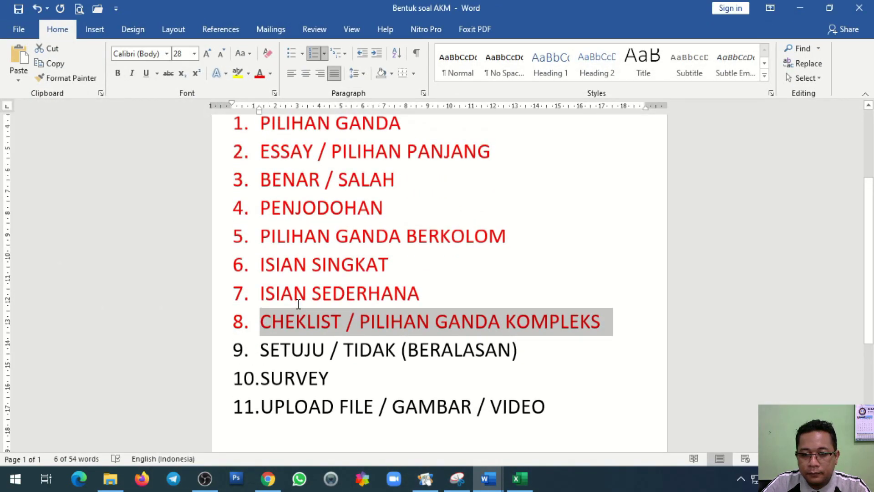
{"action": "key", "text": "alt+Tab"}
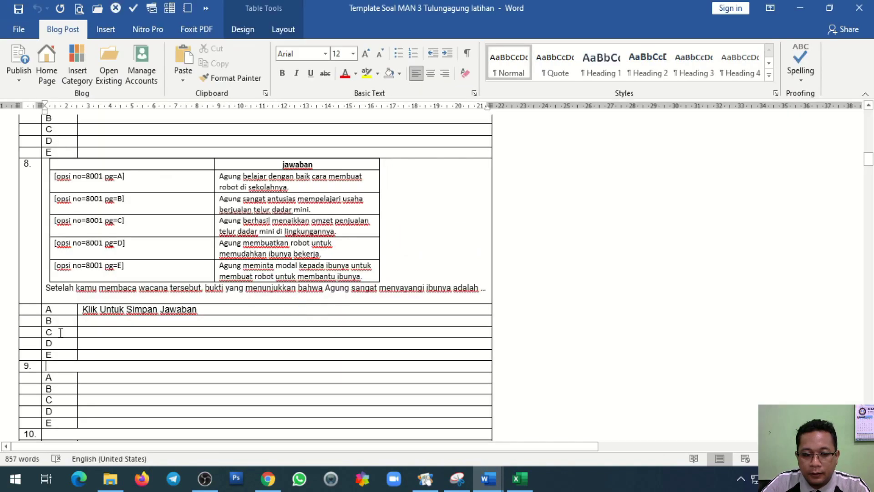
{"action": "key", "text": "alt+Tab"}
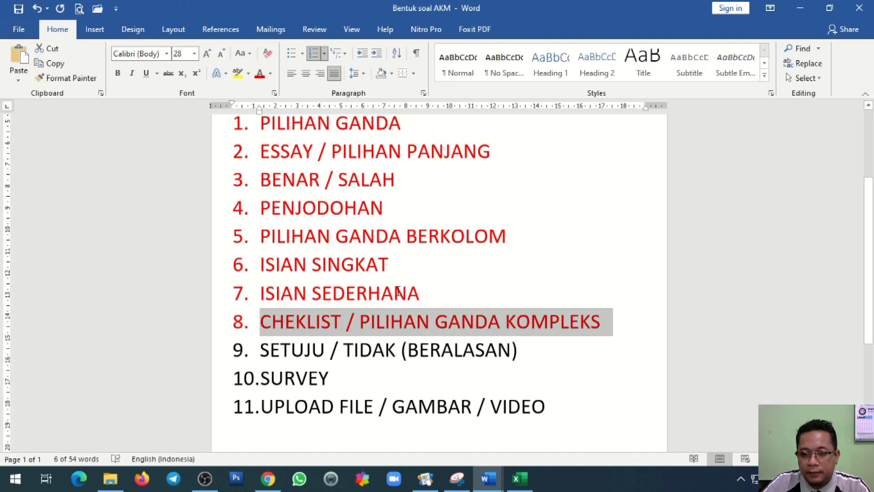
{"action": "key", "text": "alt+Tab"}
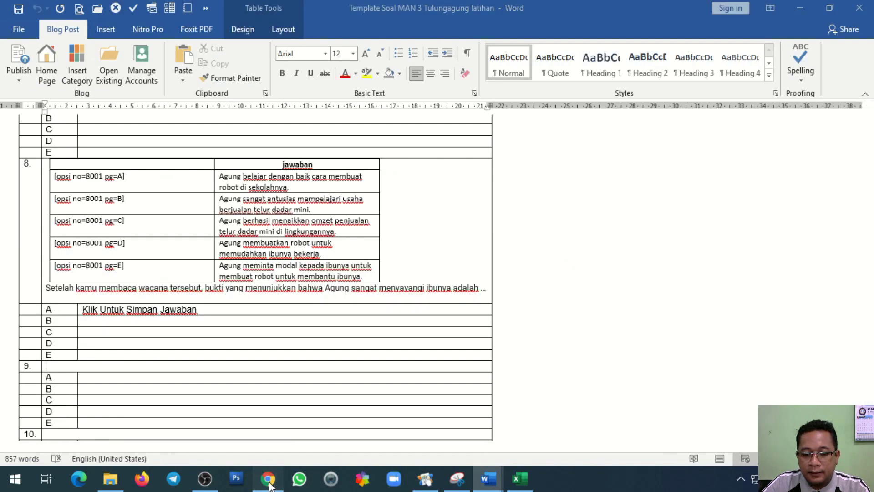
Step: Copy the passage "Bantu Ibunya Jualan, Pemuda Ini Ciptakan Robot Unik" with its question prompt from the Pusmenjar page into question 9 of the Word template
{"action": "key", "text": "alt+Tab"}
{"action": "key", "text": "ctrl+Tab"}
{"action": "left_click_drag", "start_coordinate": [321, 176], "coordinate": [701, 425]}
{"action": "key", "text": "ctrl+c"}
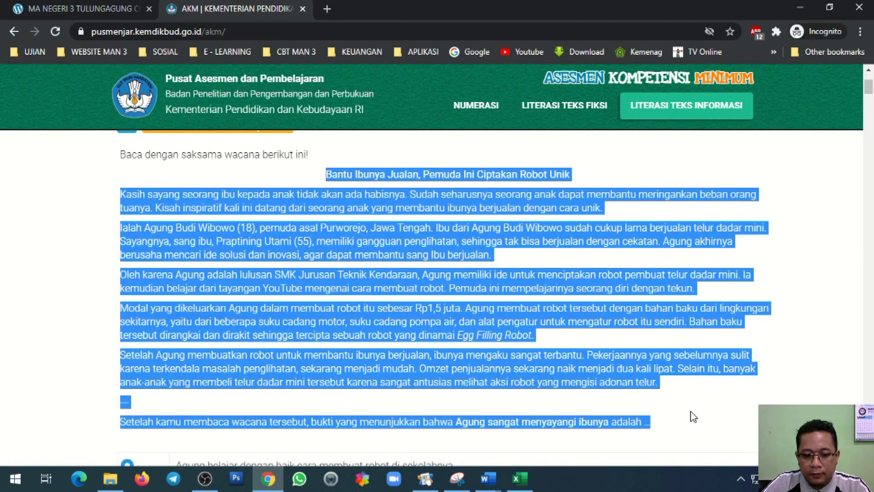
{"action": "key", "text": "alt+Tab"}
{"action": "key", "text": "ctrl+v"}
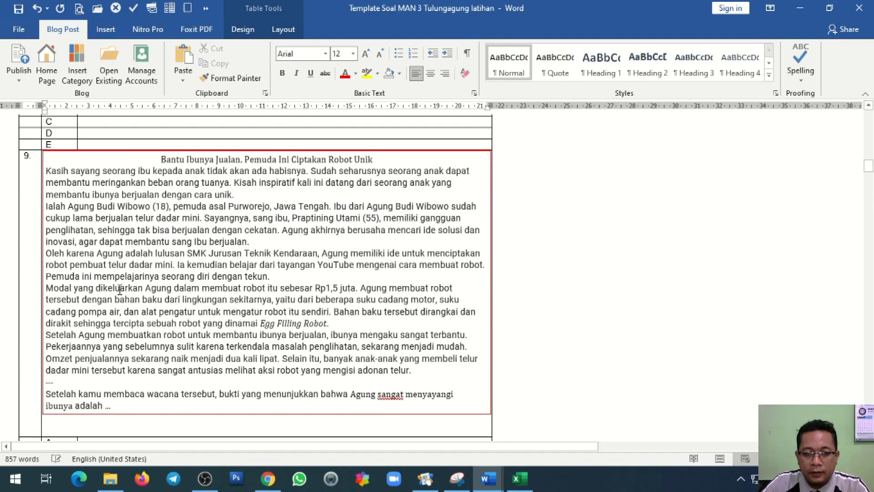
Step: Start inserting a checklist table below the passage, with 9 as the question number and 5 as the number of statements
{"action": "left_click", "coordinate": [152, 8]}
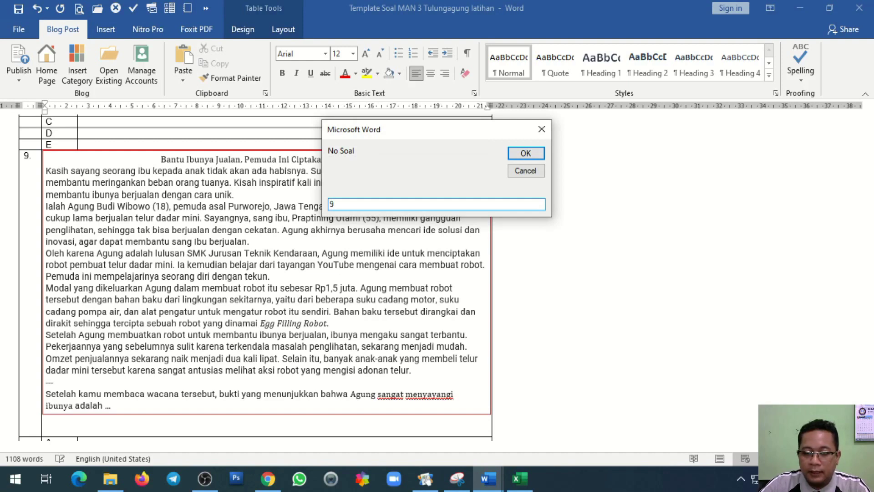
{"action": "key", "text": "Return"}
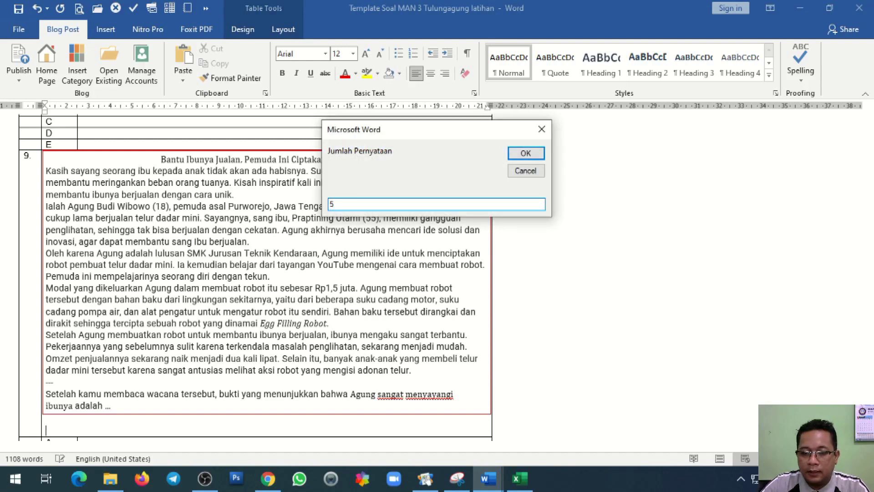
{"action": "type", "text": "5"}
{"action": "key", "text": "Return"}
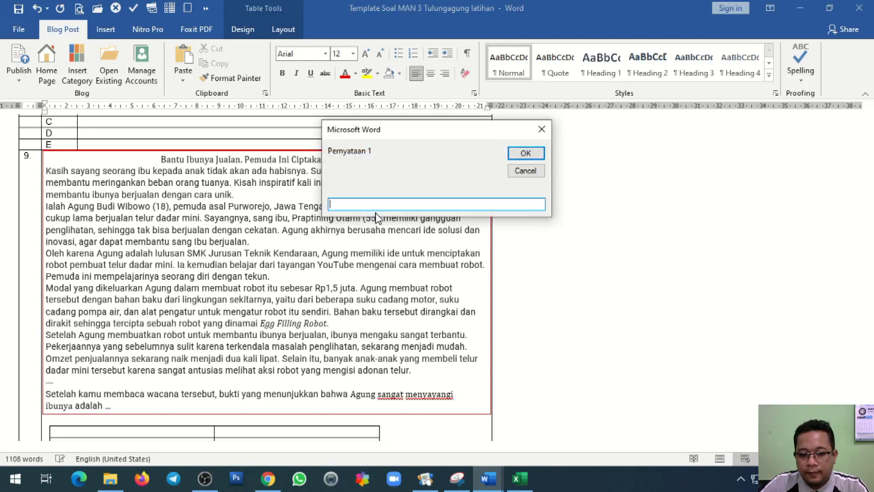
Step: Copy the first answer statement, about learning to build a robot at school, from the Pusmenjar sample into Pernyataan 1
{"action": "key", "text": "alt+Tab"}
{"action": "scroll", "coordinate": [318, 264], "scroll_direction": "down", "scroll_amount": 5}
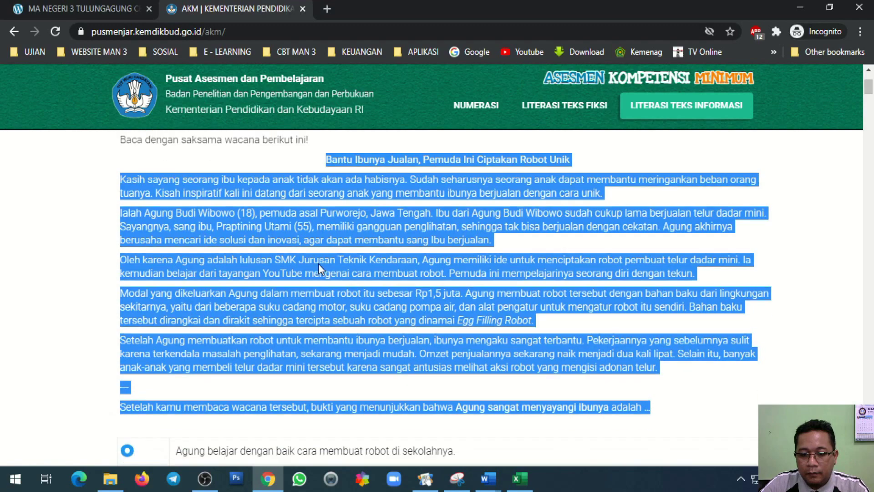
{"action": "scroll", "coordinate": [242, 232], "scroll_direction": "up", "scroll_amount": 1}
{"action": "left_click_drag", "start_coordinate": [176, 208], "coordinate": [463, 218]}
{"action": "key", "text": "ctrl+c"}
{"action": "key", "text": "alt+Tab"}
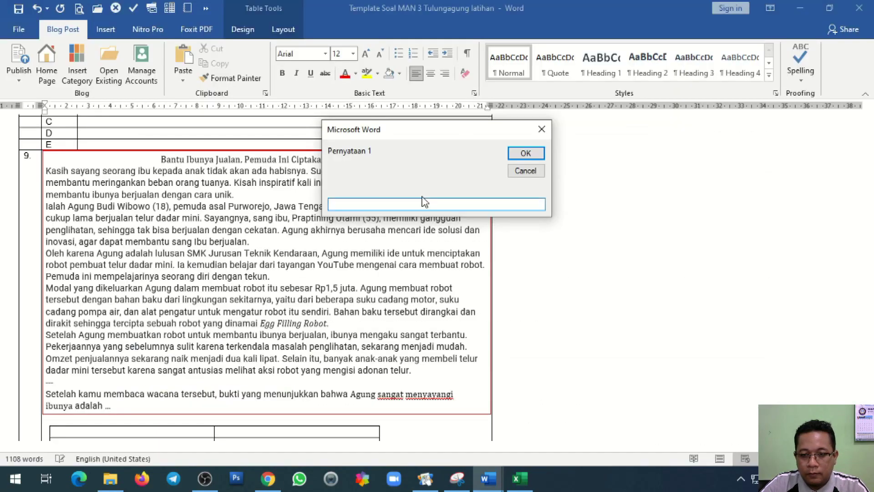
{"action": "key", "text": "ctrl+v"}
{"action": "left_click", "coordinate": [519, 153]}
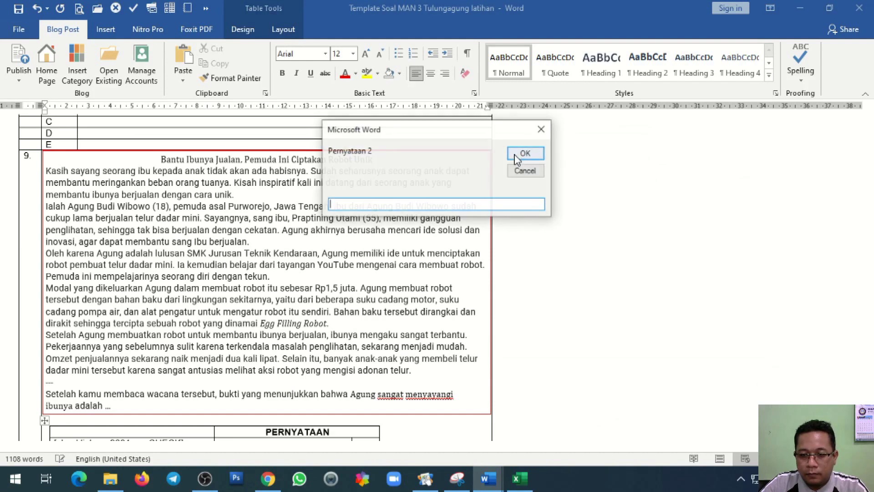
Step: Copy the second answer statement, about enthusiastically learning the mini omelette business, from the Pusmenjar sample into Pernyataan 2
{"action": "key", "text": "alt+Tab"}
{"action": "left_click_drag", "start_coordinate": [177, 235], "coordinate": [494, 251]}
{"action": "key", "text": "ctrl+c"}
{"action": "key", "text": "alt+Tab"}
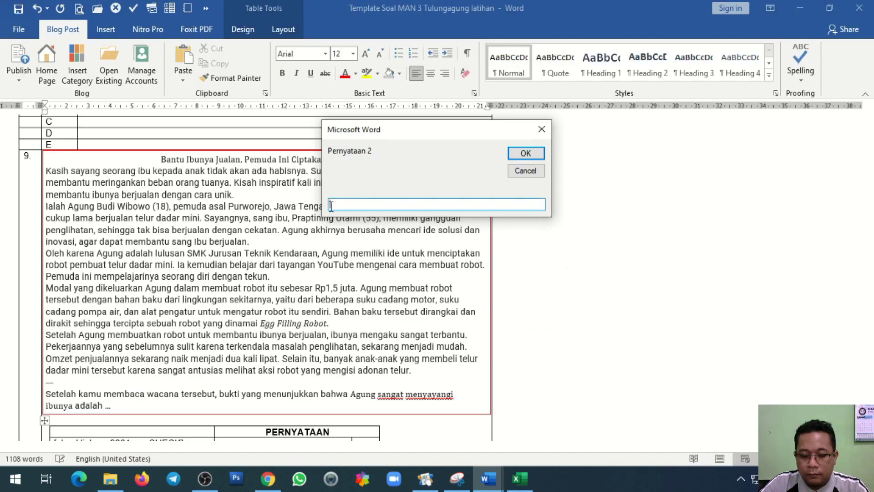
{"action": "key", "text": "ctrl+v"}
{"action": "left_click", "coordinate": [526, 154]}
Step: Copy the third answer statement, about raising mini omelette sales turnover, from the Pusmenjar sample into Pernyataan 3
{"action": "key", "text": "alt+Tab"}
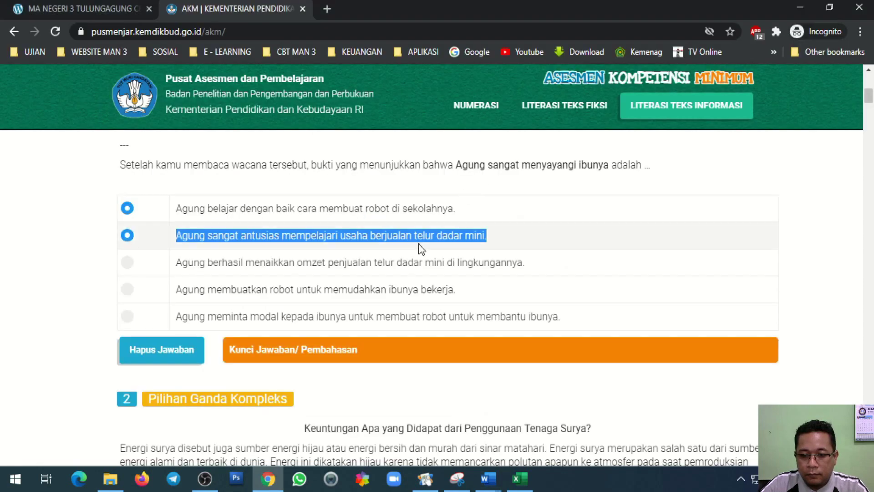
{"action": "left_click_drag", "start_coordinate": [177, 264], "coordinate": [539, 273]}
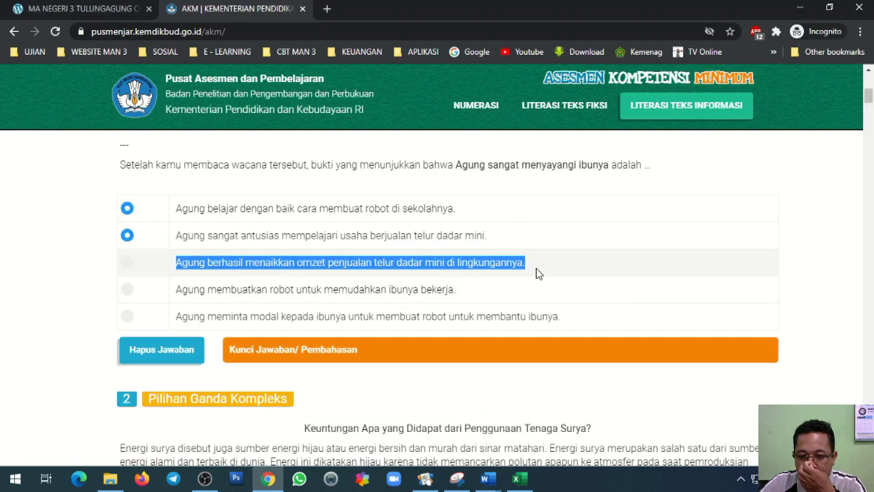
{"action": "key", "text": "ctrl+c"}
{"action": "key", "text": "alt+Tab"}
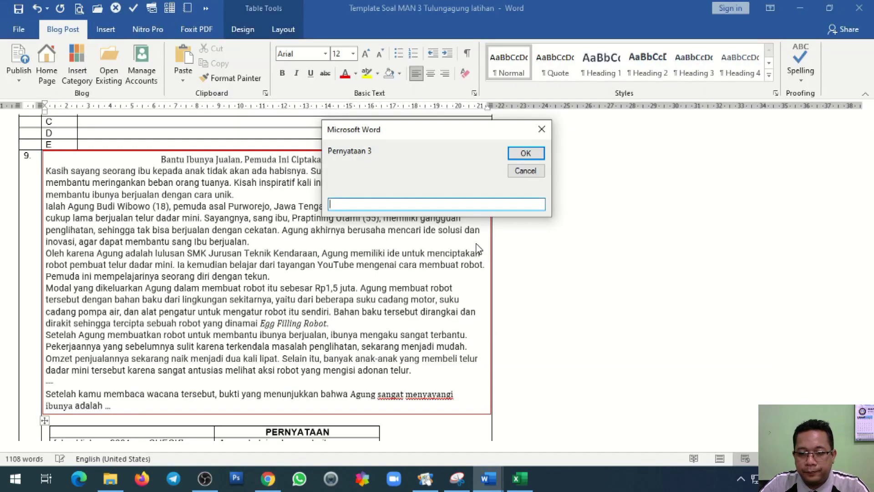
{"action": "key", "text": "ctrl+v"}
{"action": "left_click", "coordinate": [524, 154]}
Step: Copy the fourth answer statement, about making a robot to ease the mother's work, from the Pusmenjar sample into Pernyataan 4
{"action": "key", "text": "alt+Tab"}
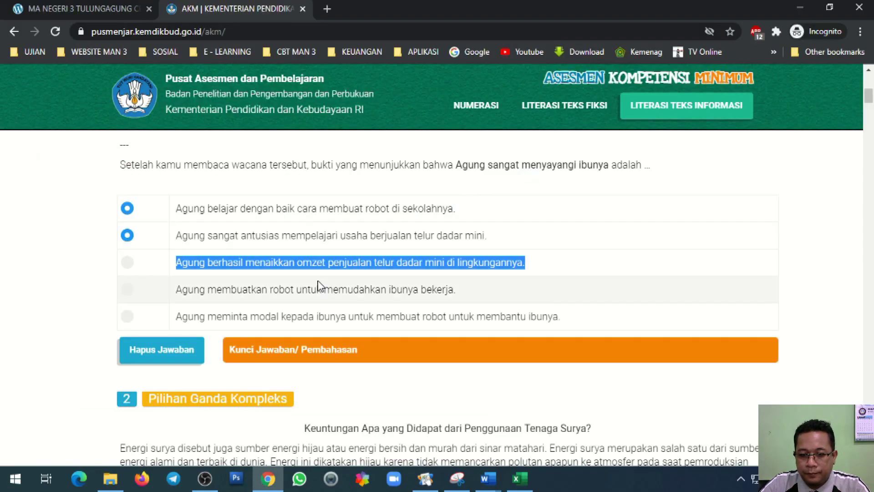
{"action": "left_click_drag", "start_coordinate": [182, 287], "coordinate": [476, 293]}
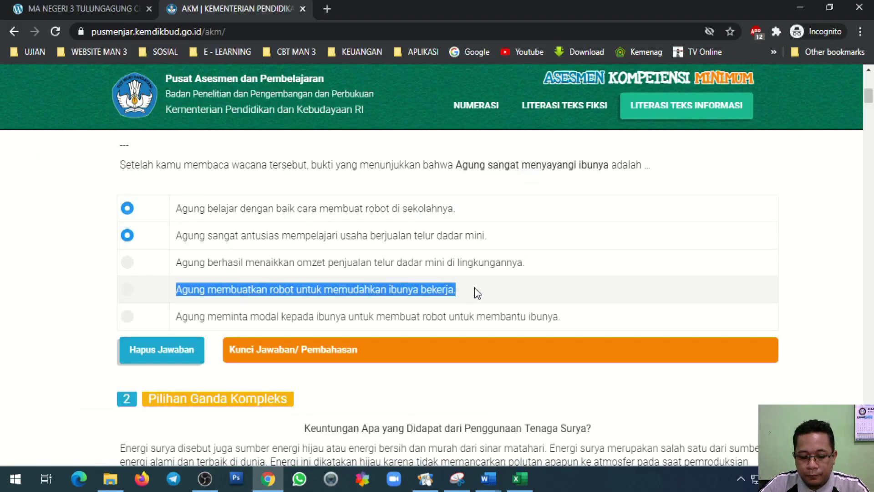
{"action": "key", "text": "ctrl+c"}
{"action": "key", "text": "alt+Tab"}
{"action": "key", "text": "ctrl+v"}
{"action": "left_click", "coordinate": [524, 153]}
Step: Copy the fifth answer statement, about asking the mother for capital, into Pernyataan 5 and complete the checklist table
{"action": "key", "text": "alt+Tab"}
{"action": "left_click_drag", "start_coordinate": [177, 315], "coordinate": [605, 313]}
{"action": "key", "text": "ctrl+c"}
{"action": "key", "text": "alt+Tab"}
{"action": "key", "text": "ctrl+v"}
{"action": "left_click", "coordinate": [524, 154]}
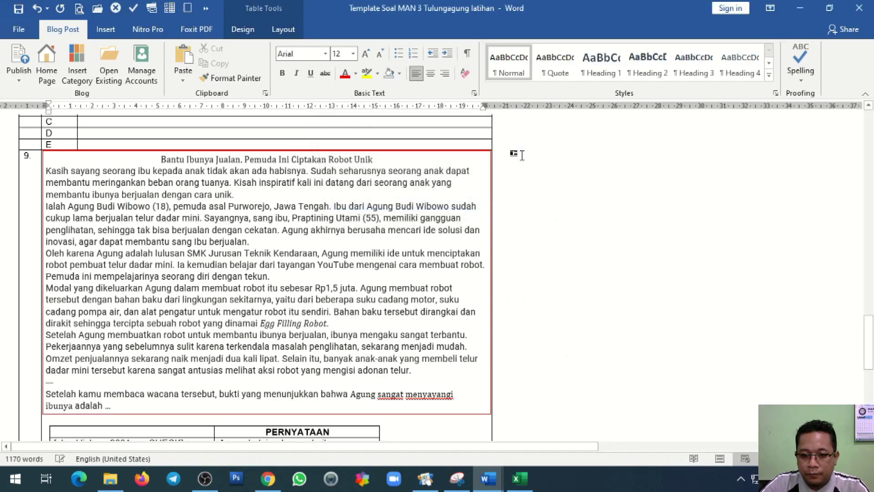
Step: Publish the template with the new checklist question, reload the school's exam page in the browser and open question 9
{"action": "scroll", "coordinate": [395, 273], "scroll_direction": "down", "scroll_amount": 4}
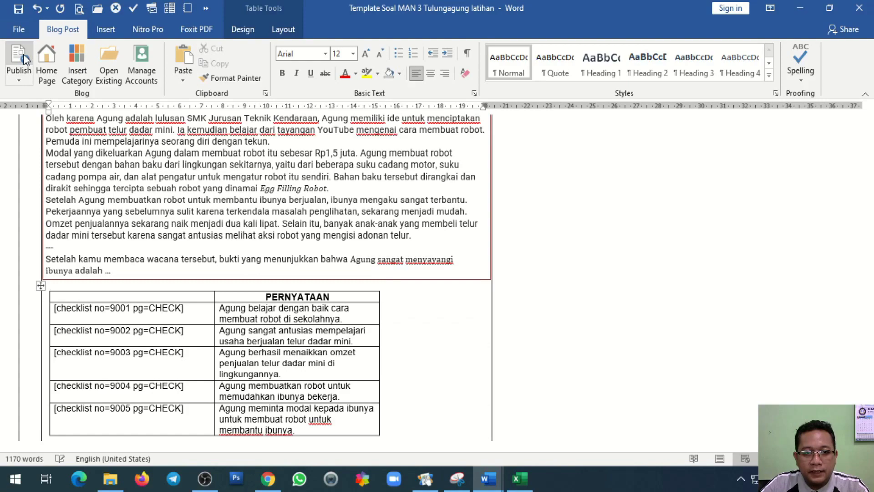
{"action": "scroll", "coordinate": [231, 296], "scroll_direction": "down", "scroll_amount": 3}
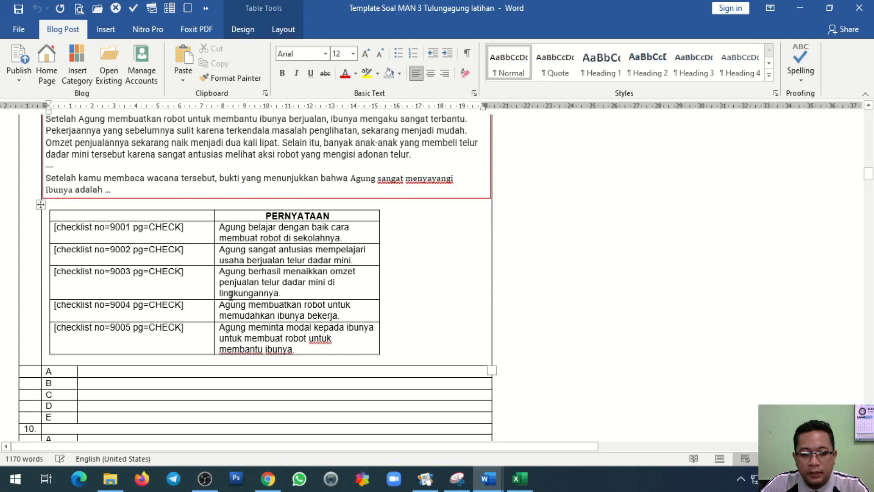
{"action": "key", "text": "alt+Tab"}
{"action": "left_click", "coordinate": [82, 9]}
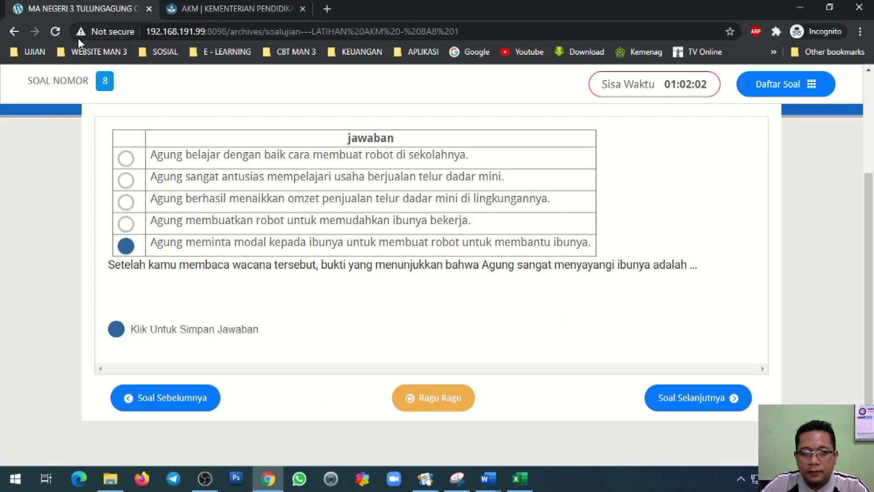
{"action": "left_click", "coordinate": [55, 32]}
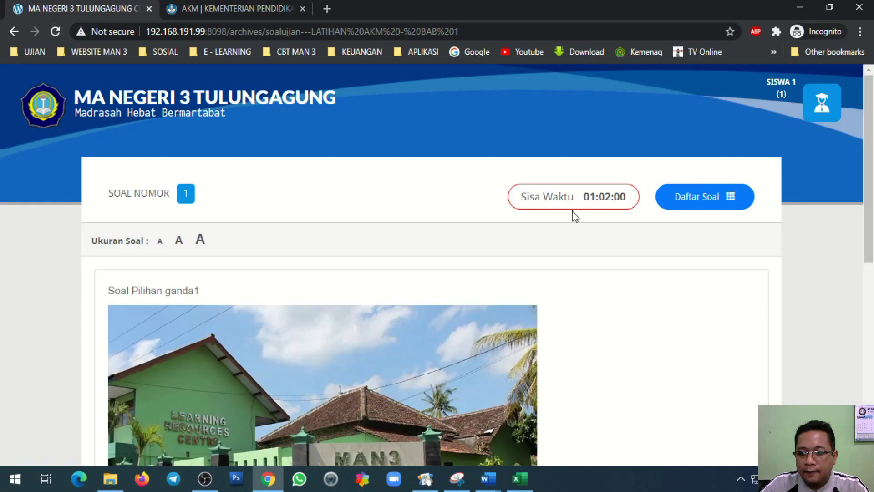
{"action": "left_click", "coordinate": [693, 196]}
{"action": "left_click", "coordinate": [569, 154]}
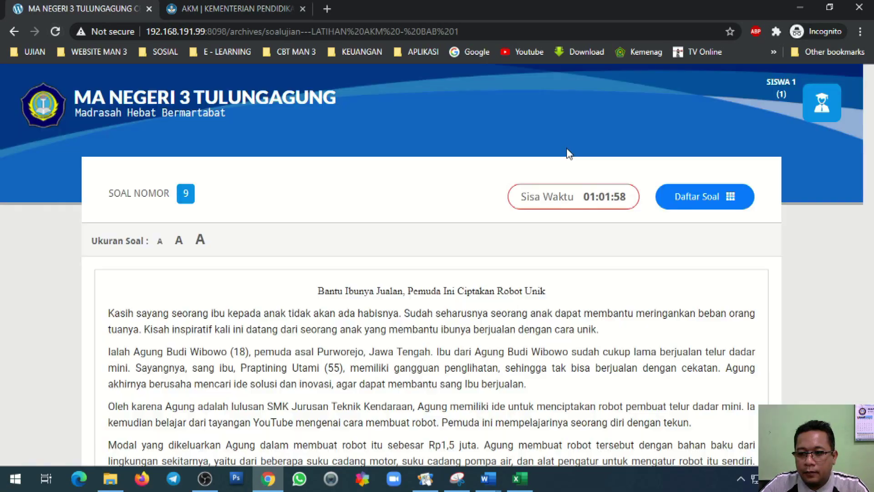
Step: Test question 9's checklist on the exam page by ticking the first four statements
{"action": "scroll", "coordinate": [365, 242], "scroll_direction": "down", "scroll_amount": 10}
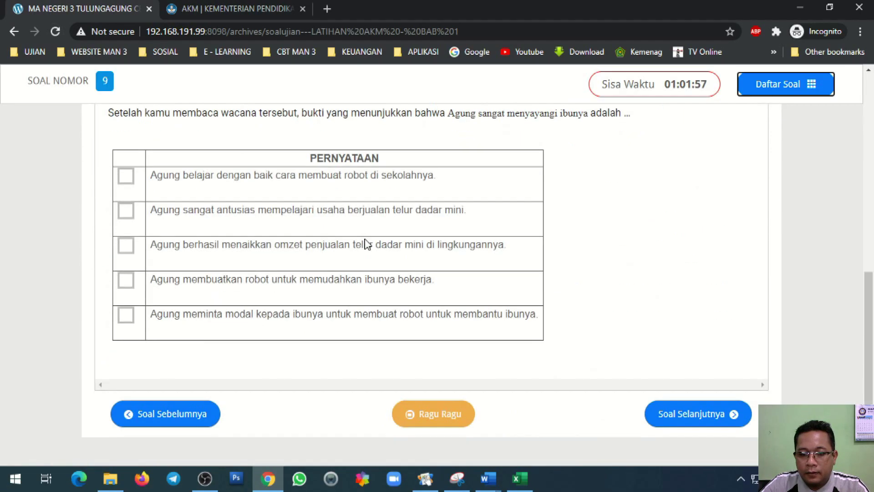
{"action": "left_click", "coordinate": [126, 176]}
{"action": "left_click", "coordinate": [125, 211]}
{"action": "left_click", "coordinate": [125, 245]}
{"action": "left_click", "coordinate": [126, 280]}
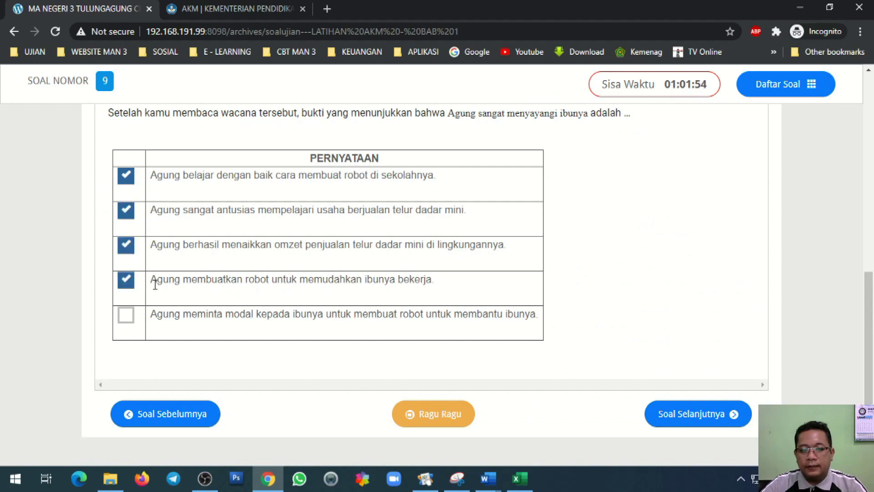
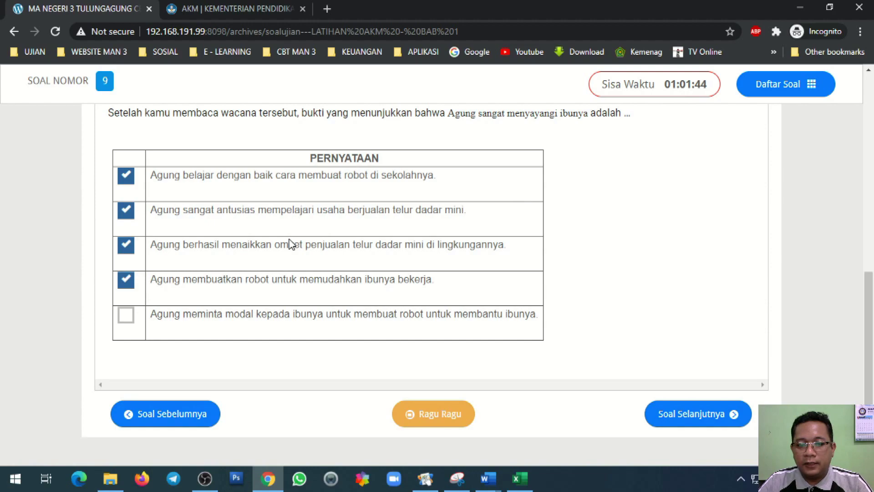
Step: Return to the Word template and copy "Klik Untuk Simpan Jawaban" from question 8's option A into option A of question 9
{"action": "mouse_move", "coordinate": [487, 478]}
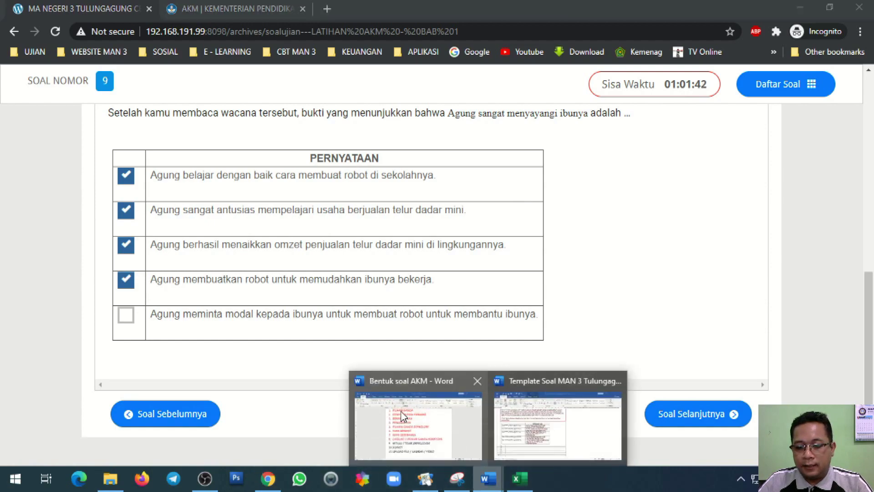
{"action": "left_click", "coordinate": [558, 425]}
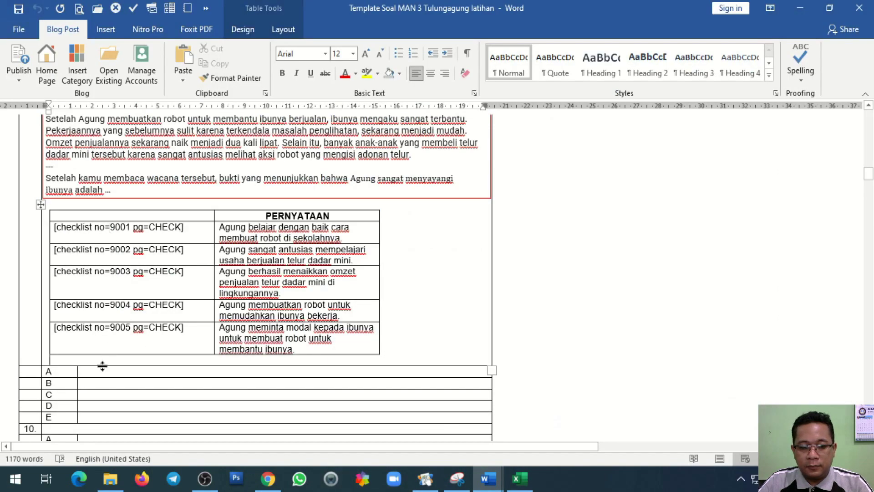
{"action": "scroll", "coordinate": [103, 366], "scroll_direction": "up", "scroll_amount": 8}
{"action": "double_click", "coordinate": [91, 155]}
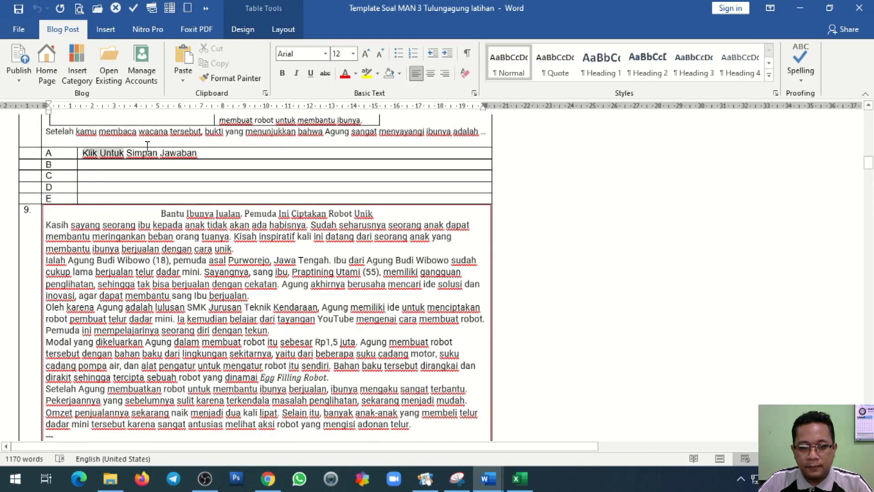
{"action": "left_click_drag", "start_coordinate": [85, 153], "coordinate": [190, 157]}
{"action": "key", "text": "ctrl+c"}
{"action": "scroll", "coordinate": [186, 266], "scroll_direction": "down", "scroll_amount": 10}
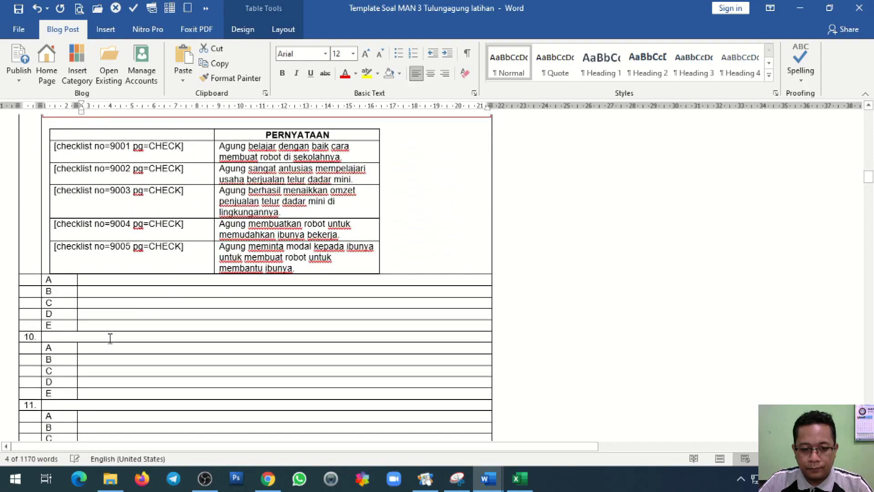
{"action": "left_click", "coordinate": [95, 282]}
{"action": "key", "text": "ctrl+v"}
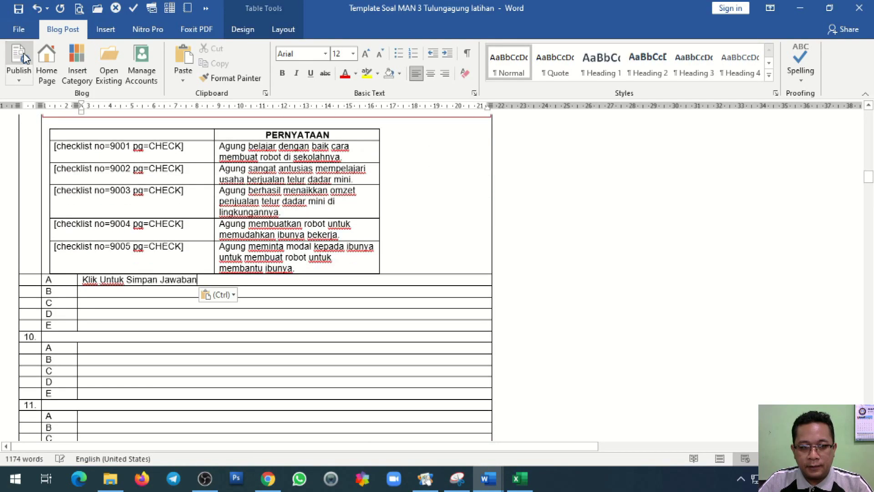
Step: Publish question 9 with its save option, reload the exam page in the browser and reopen question 9 at its answer options
{"action": "key", "text": "alt+Tab"}
{"action": "left_click", "coordinate": [55, 32]}
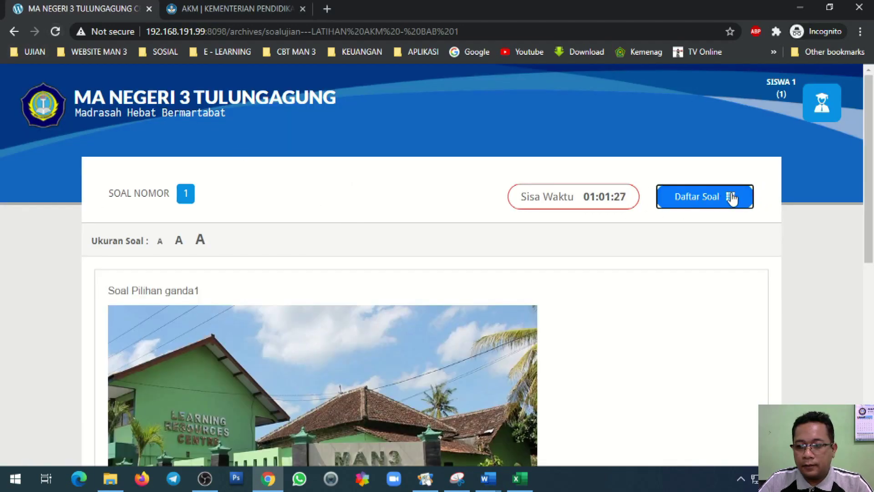
{"action": "left_click", "coordinate": [728, 197]}
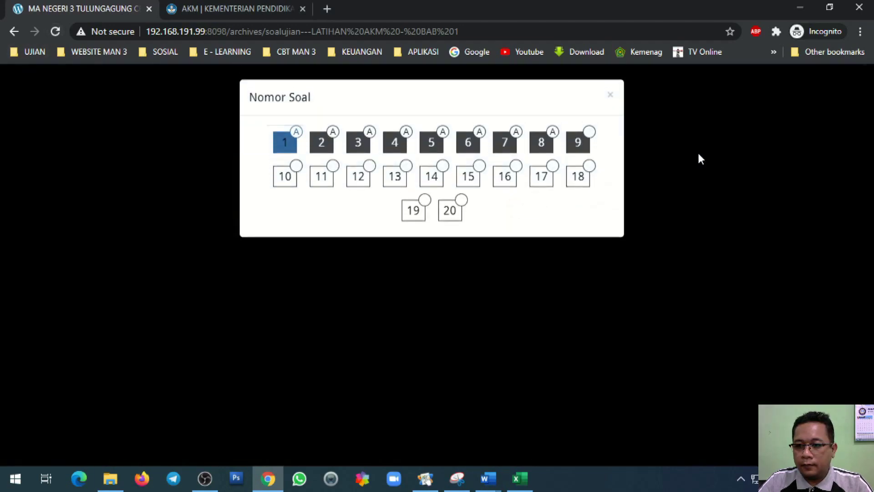
{"action": "left_click", "coordinate": [587, 148]}
{"action": "scroll", "coordinate": [189, 273], "scroll_direction": "down", "scroll_amount": 10}
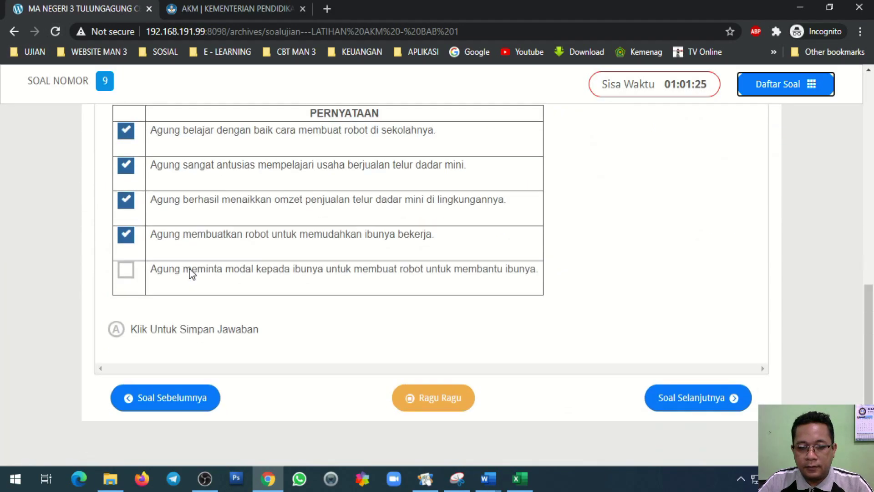
Step: Save question 9's answer with the "Klik Untuk Simpan Jawaban" option, and check the next question type in the Bentuk soal AKM document
{"action": "left_click", "coordinate": [116, 333]}
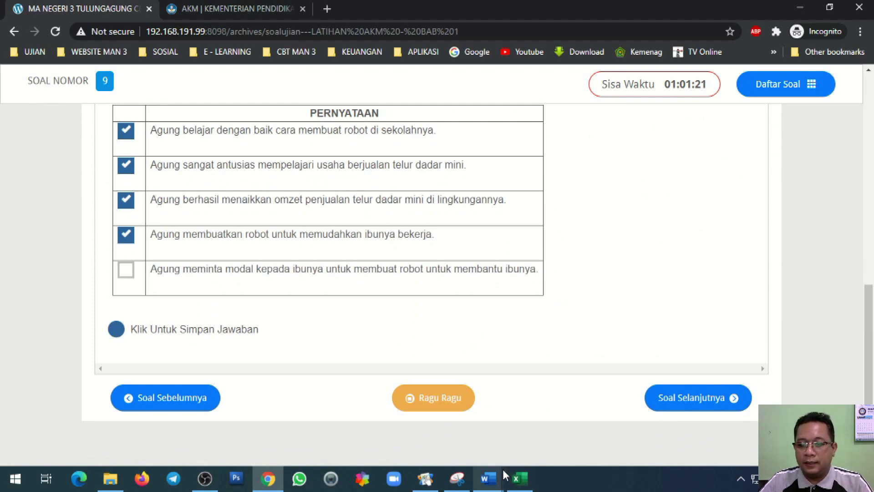
{"action": "left_click", "coordinate": [488, 479]}
{"action": "left_click", "coordinate": [428, 425]}
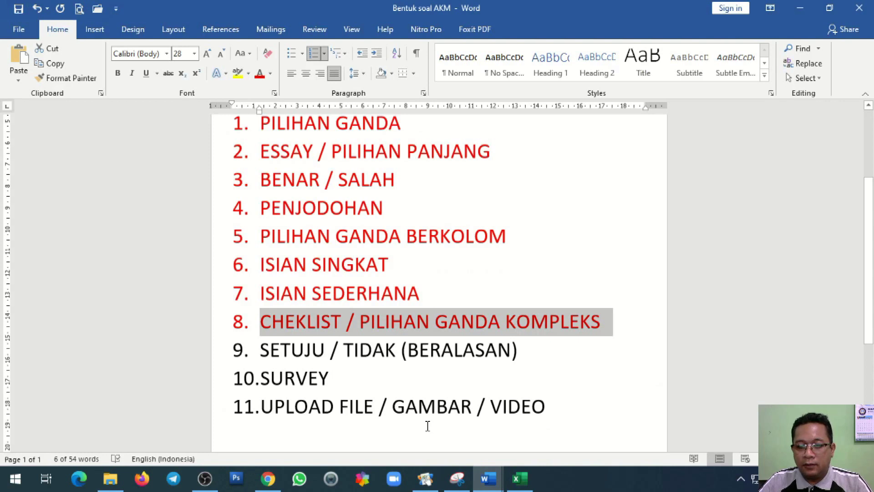
{"action": "left_click", "coordinate": [311, 351]}
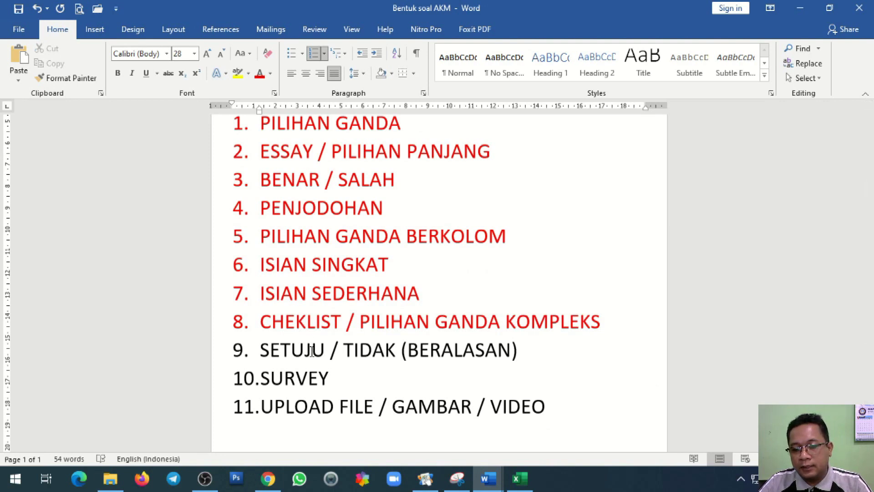
{"action": "key", "text": "alt+Tab"}
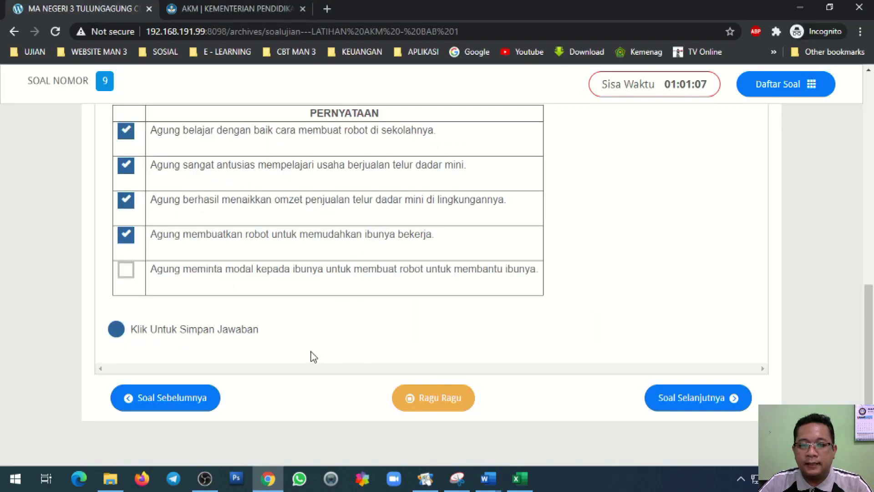
Step: Switch to the Word question template and enter "SETUJUKAH ANDA KALAU BOLA ITU BULAT?" as the text of question 10
{"action": "mouse_move", "coordinate": [494, 484]}
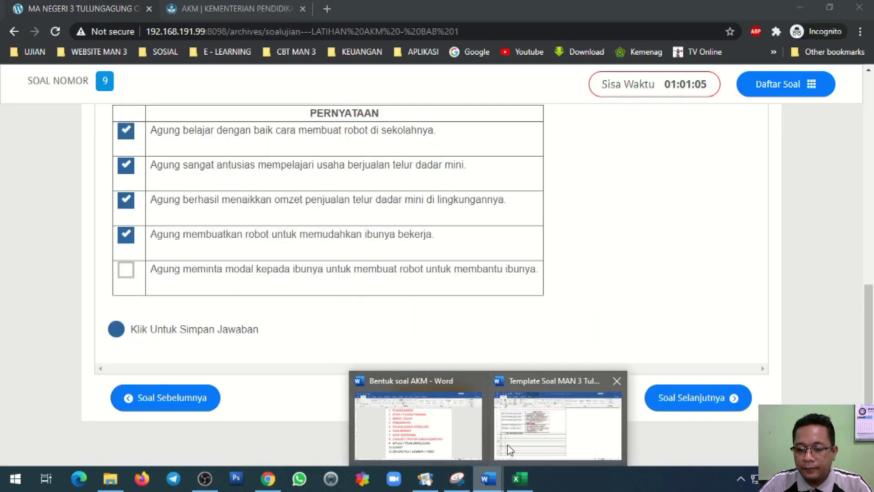
{"action": "left_click", "coordinate": [509, 449]}
{"action": "left_click", "coordinate": [68, 340]}
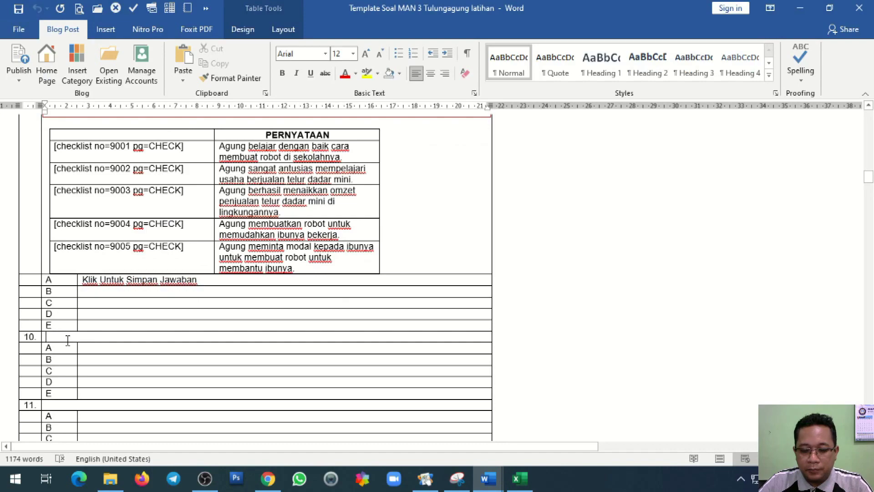
{"action": "key", "text": "Return"}
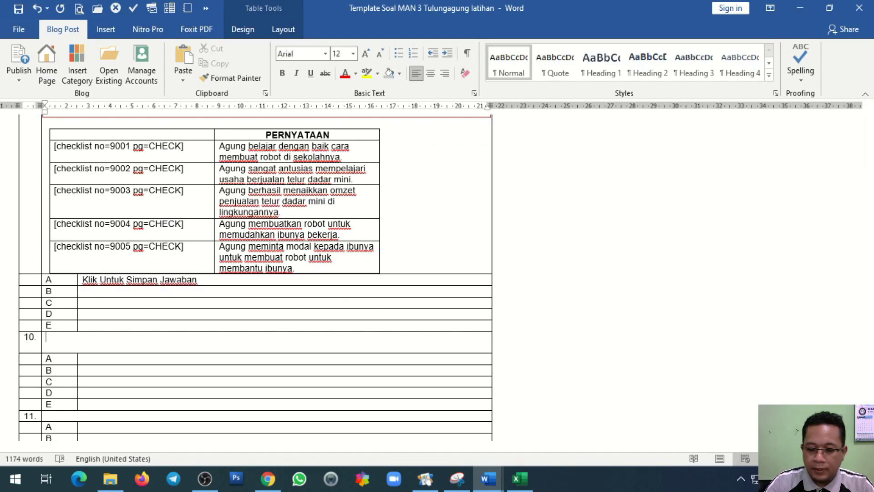
{"action": "scroll", "coordinate": [68, 341], "scroll_direction": "down", "scroll_amount": 3}
{"action": "type", "text": "SETUJ"}
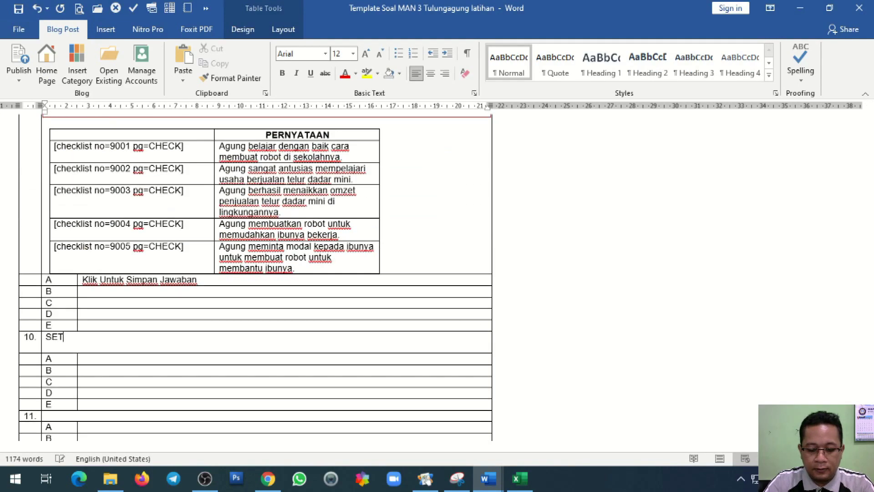
{"action": "scroll", "coordinate": [255, 278], "scroll_direction": "down", "scroll_amount": 1}
{"action": "scroll", "coordinate": [255, 277], "scroll_direction": "up", "scroll_amount": 1}
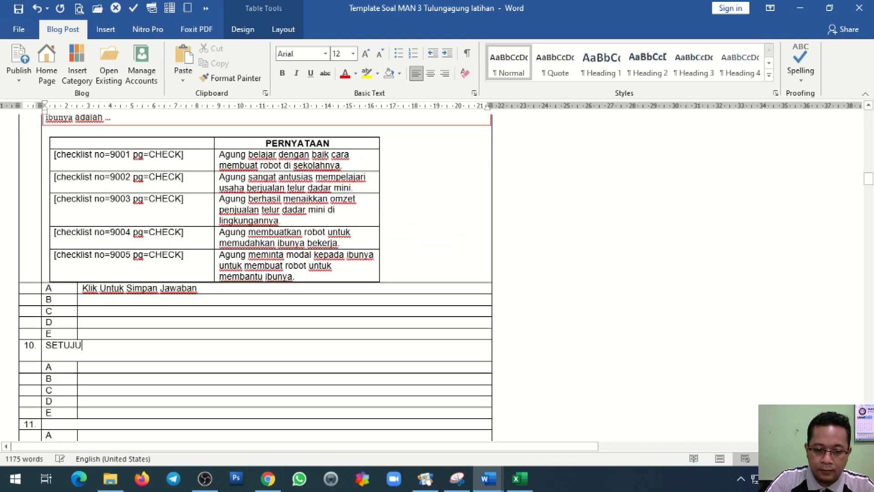
{"action": "scroll", "coordinate": [255, 277], "scroll_direction": "down", "scroll_amount": 1}
{"action": "type", "text": "UKAH ANDA"}
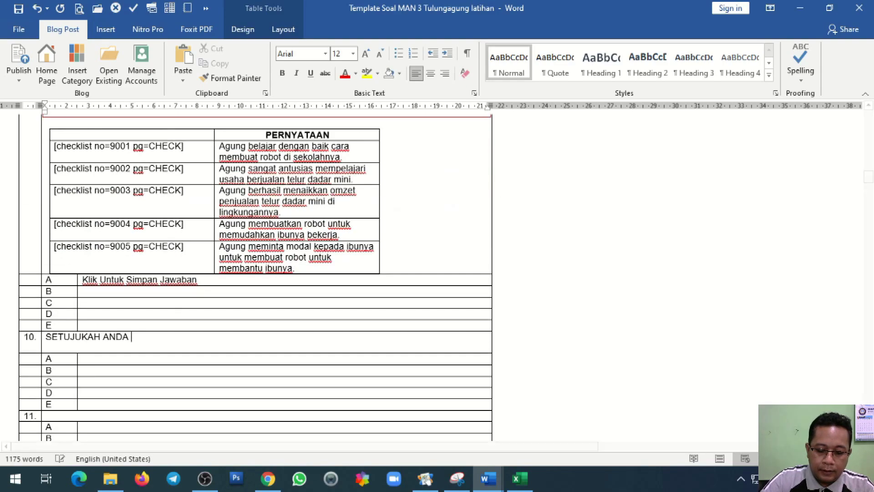
{"action": "scroll", "coordinate": [255, 278], "scroll_direction": "down", "scroll_amount": 3}
{"action": "type", "text": "KALAU"}
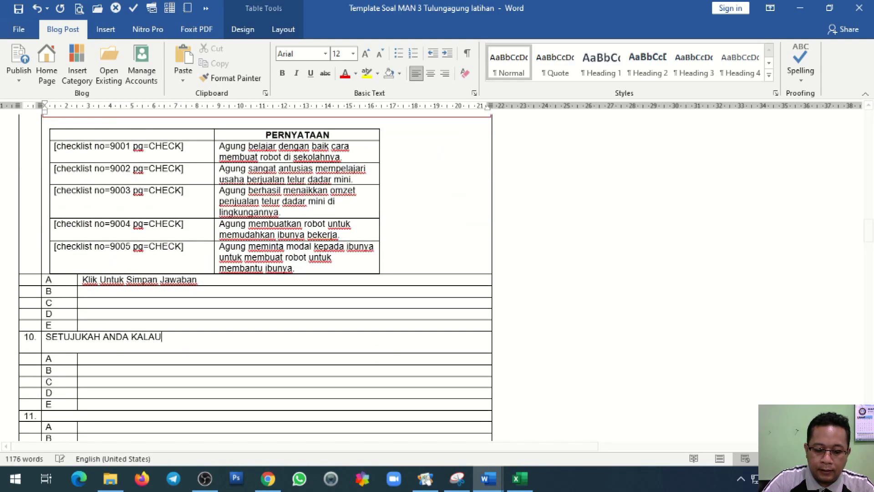
{"action": "type", "text": " BOLA ITU"}
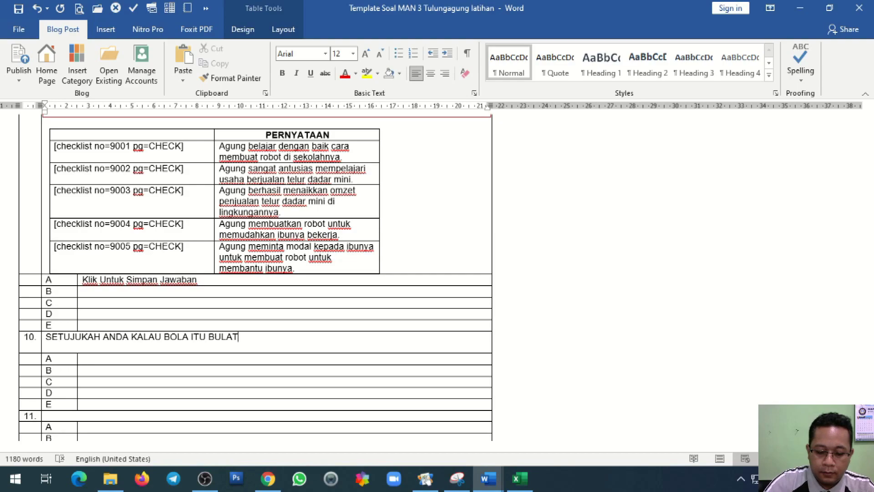
{"action": "type", "text": "BULAT?"}
{"action": "scroll", "coordinate": [255, 278], "scroll_direction": "up", "scroll_amount": 3}
{"action": "scroll", "coordinate": [255, 277], "scroll_direction": "down", "scroll_amount": 10}
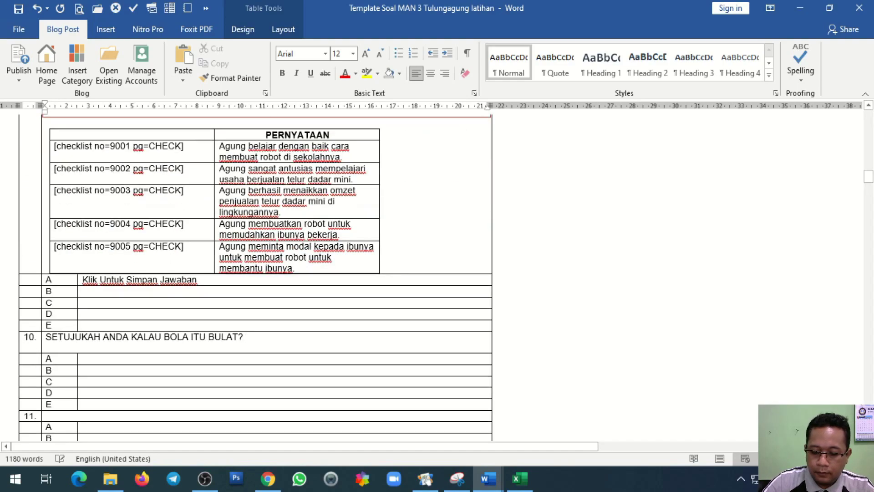
{"action": "scroll", "coordinate": [255, 277], "scroll_direction": "up", "scroll_amount": 13}
Step: Add the line "BERI ALASAN" to question 10 and insert the Alasan/Setuju/Tidak answer table below it for question number 10
{"action": "key", "text": "Return"}
{"action": "type", "text": "BERI ALA"}
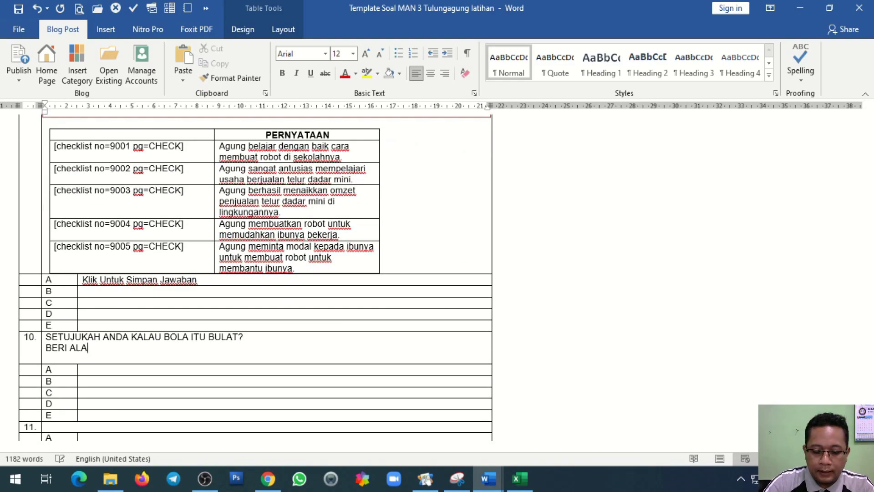
{"action": "type", "text": "SAN"}
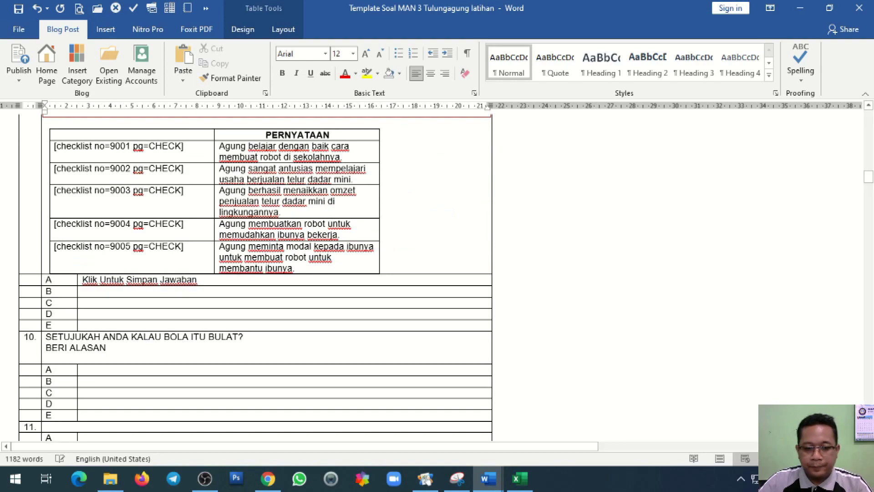
{"action": "key", "text": "Return"}
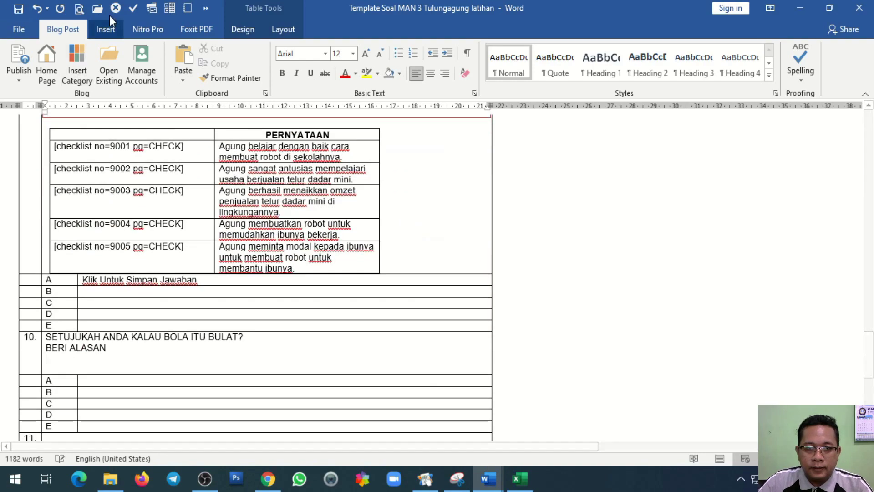
{"action": "left_click", "coordinate": [206, 9]}
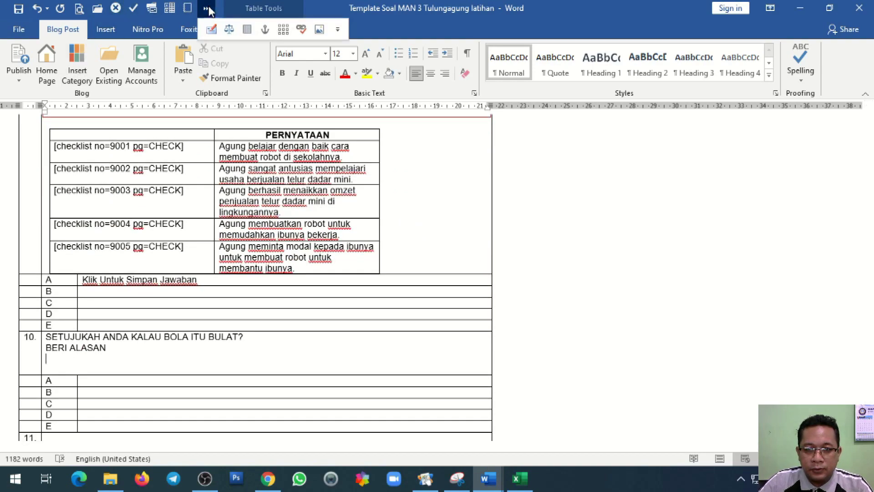
{"action": "left_click", "coordinate": [229, 29]}
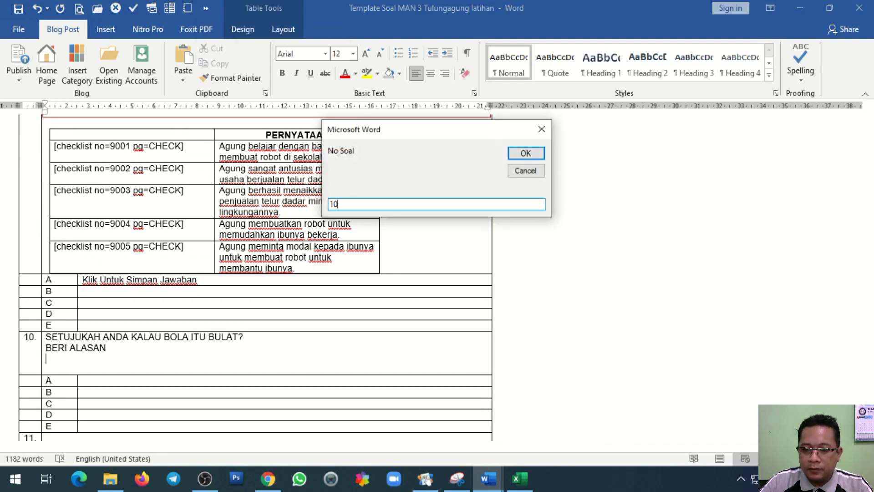
{"action": "key", "text": "Return"}
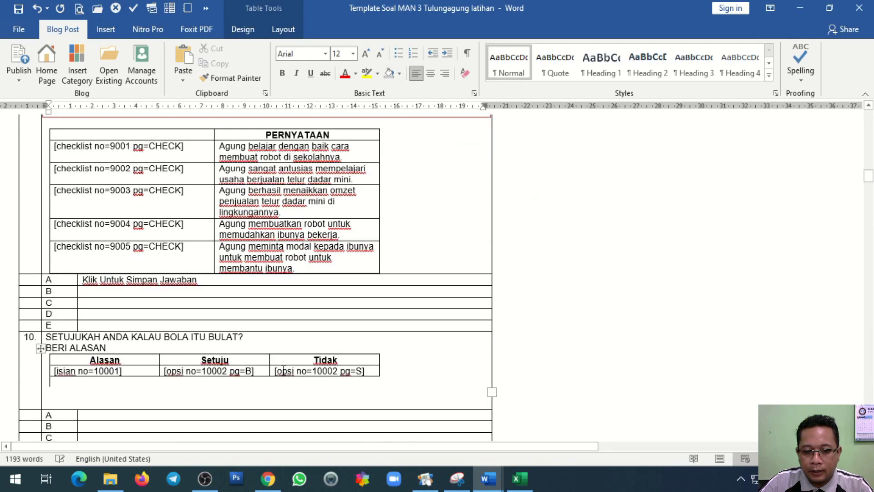
Step: Copy "Klik Untuk Simpan Jawaban" from question 9's option A into option A of question 10
{"action": "left_click_drag", "start_coordinate": [82, 280], "coordinate": [173, 287]}
{"action": "key", "text": "ctrl+c"}
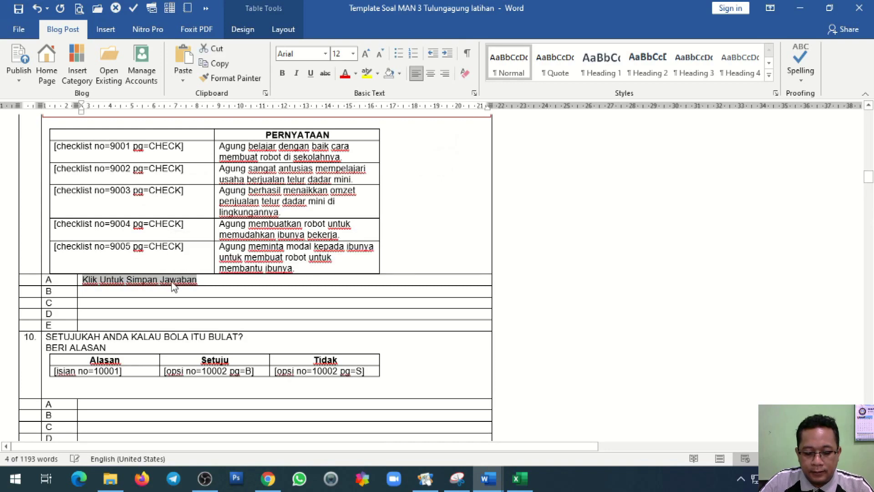
{"action": "left_click", "coordinate": [87, 407]}
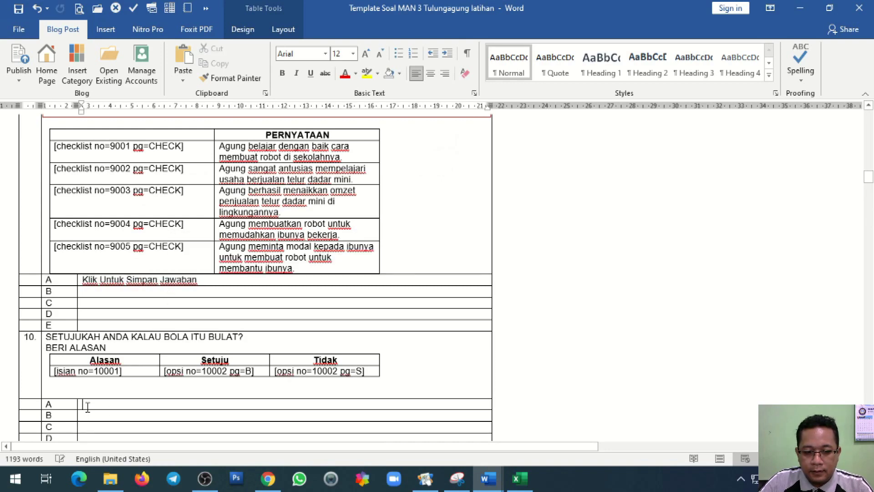
{"action": "key", "text": "ctrl+v"}
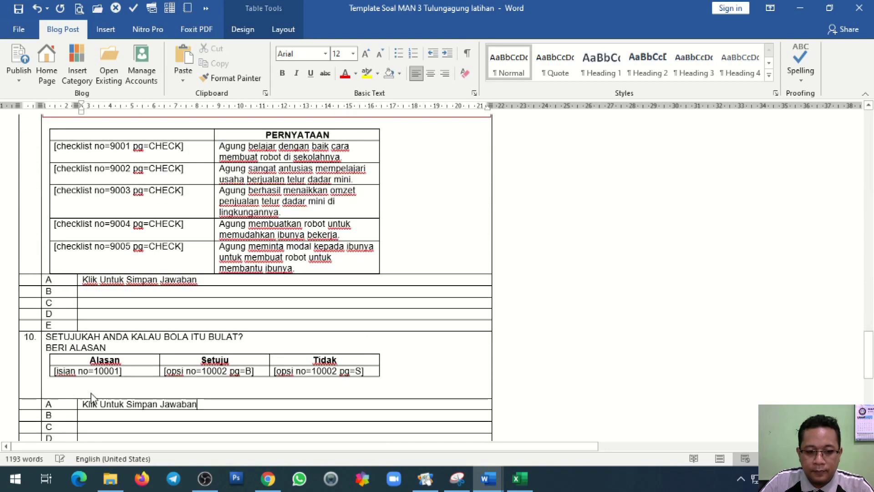
Step: Publish the template with question 10, reload the school's exam page in the browser and open question 10
{"action": "left_click", "coordinate": [19, 57]}
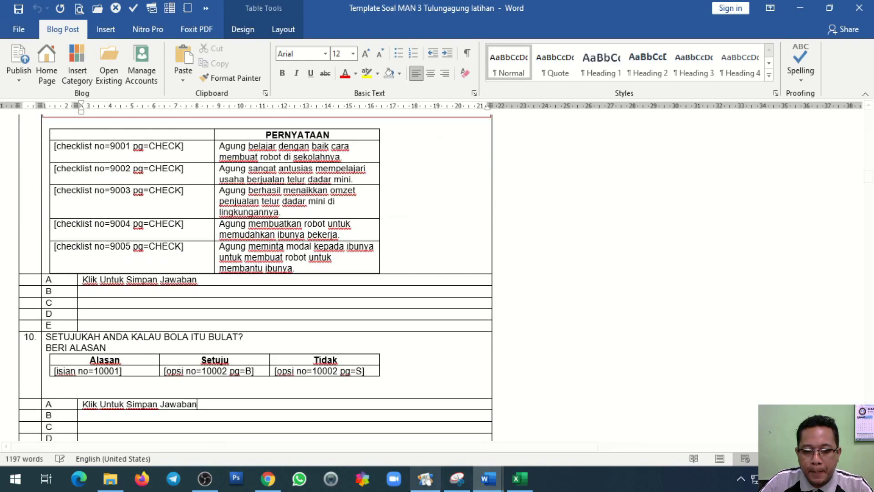
{"action": "left_click", "coordinate": [263, 484]}
{"action": "left_click", "coordinate": [61, 32]}
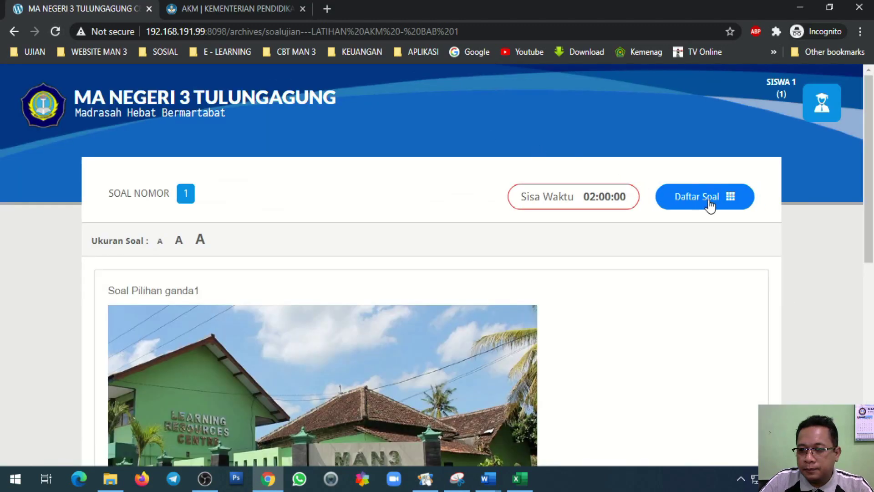
{"action": "left_click", "coordinate": [707, 201]}
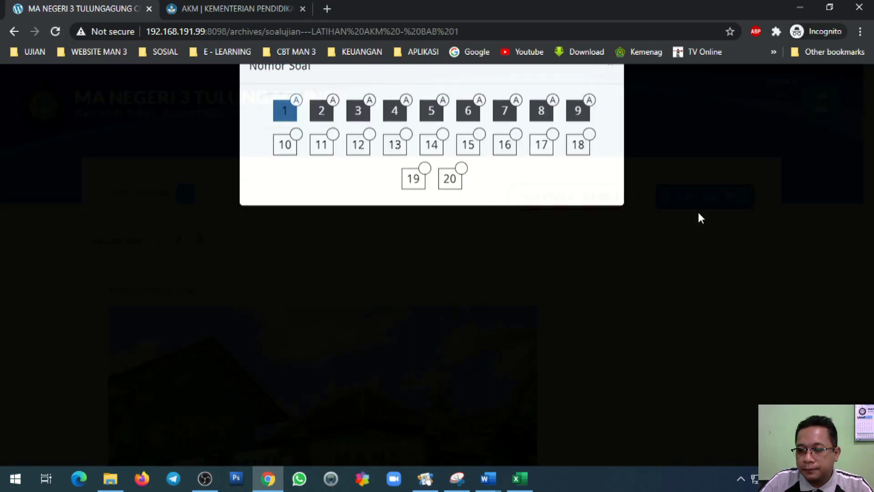
{"action": "left_click", "coordinate": [294, 184]}
{"action": "scroll", "coordinate": [223, 282], "scroll_direction": "down", "scroll_amount": 4}
{"action": "scroll", "coordinate": [148, 191], "scroll_direction": "up", "scroll_amount": 2}
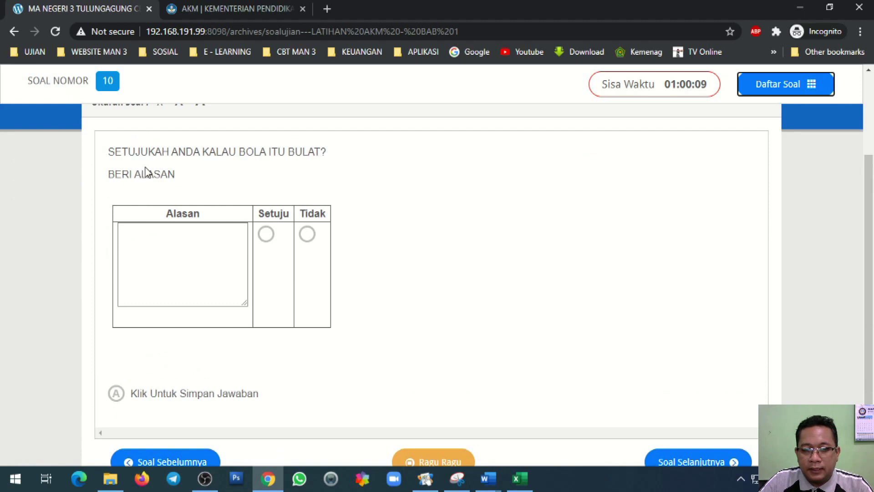
Step: Answer question 10 on the exam page with Setuju and the reason "ALASAN", and save the answer
{"action": "left_click", "coordinate": [267, 240]}
{"action": "left_click", "coordinate": [163, 249]}
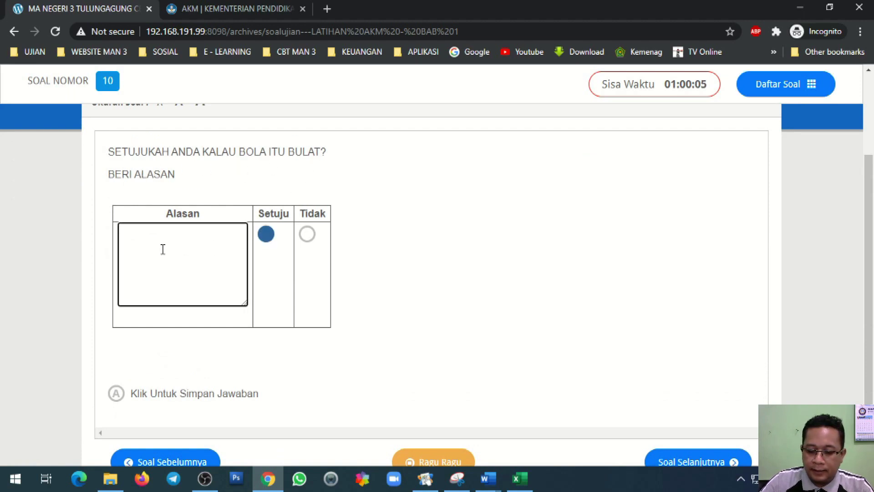
{"action": "type", "text": "ASAN"}
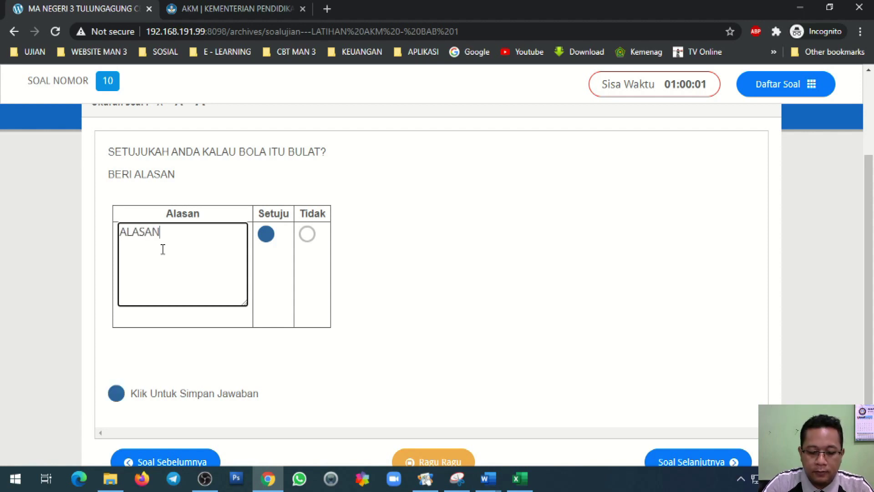
{"action": "left_click", "coordinate": [118, 398]}
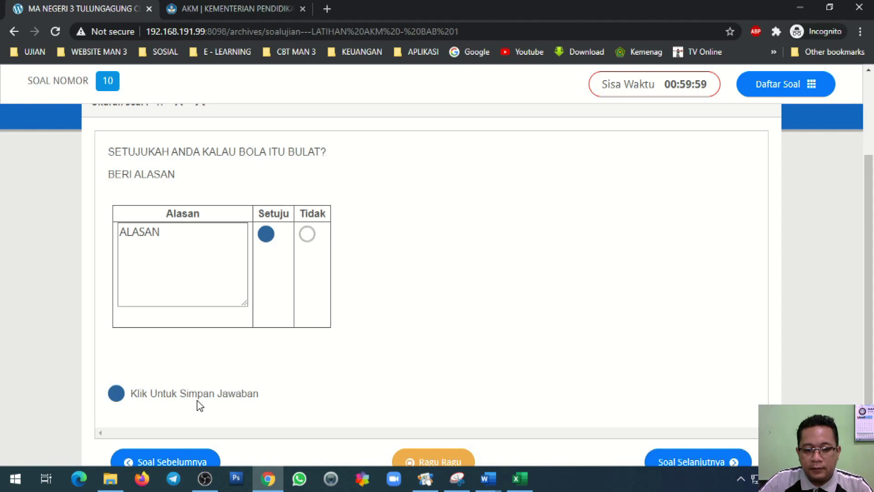
Step: Go on to question 11 and check the answered questions in the exam's question list
{"action": "left_click", "coordinate": [677, 460]}
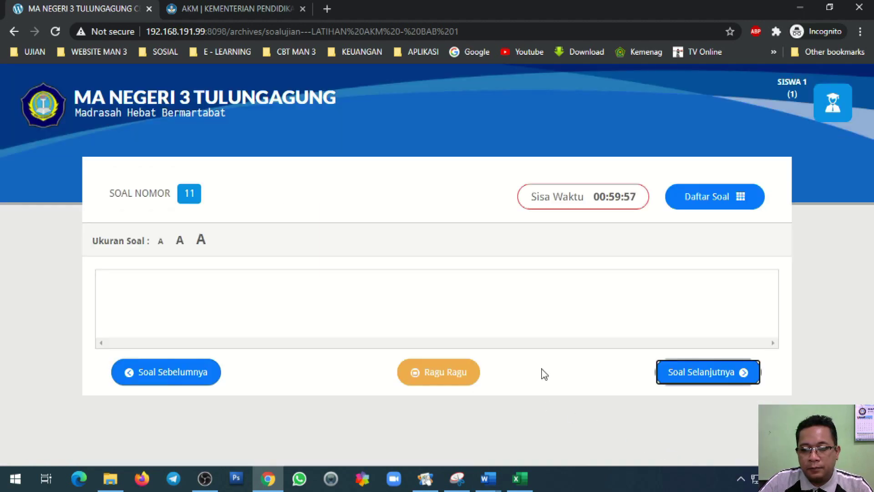
{"action": "left_click", "coordinate": [745, 200]}
{"action": "left_click", "coordinate": [669, 133]}
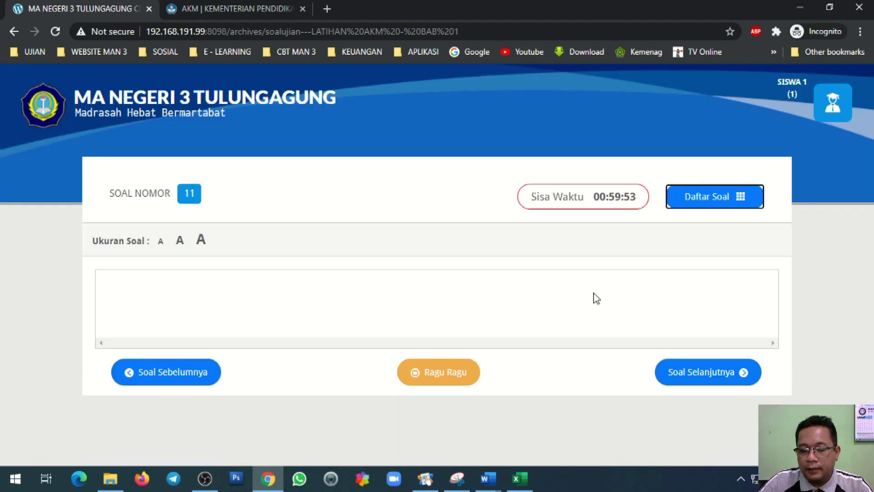
Step: In the Bentuk soal AKM document, colour the items "SETUJU / TIDAK (BERALASAN)" and "SURVEY" red
{"action": "mouse_move", "coordinate": [488, 478]}
{"action": "left_click", "coordinate": [485, 425]}
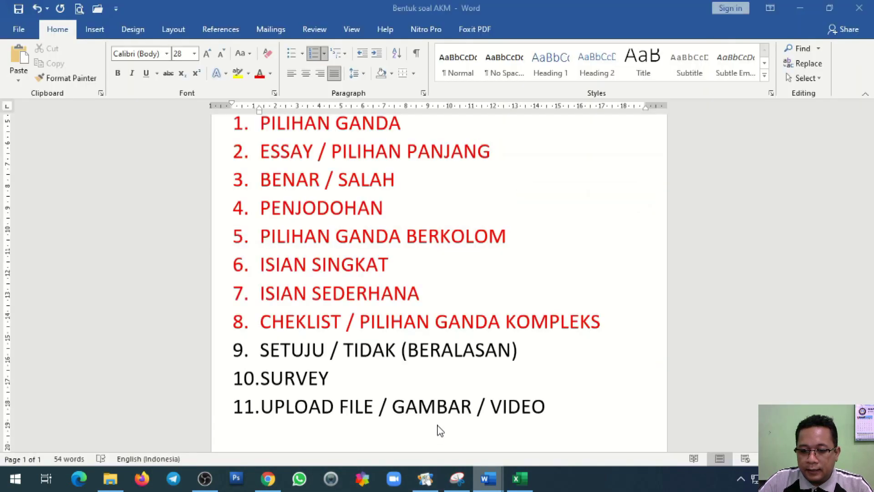
{"action": "left_click_drag", "start_coordinate": [288, 353], "coordinate": [356, 379]}
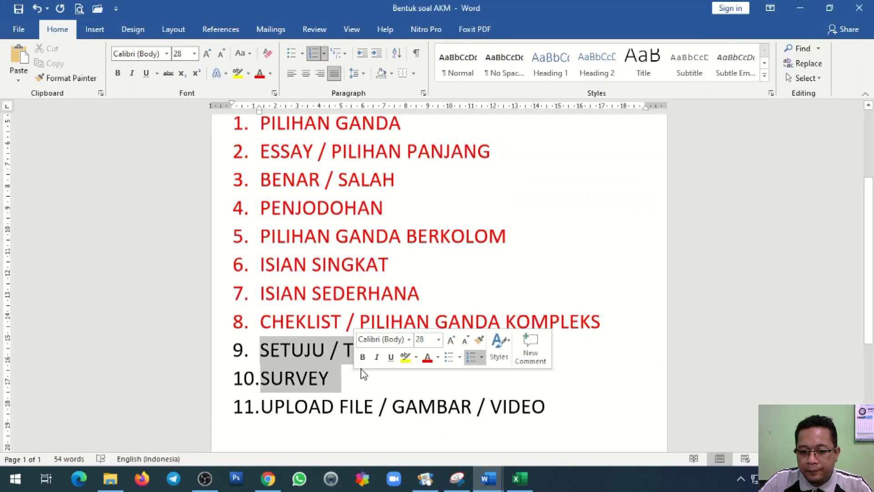
{"action": "left_click", "coordinate": [260, 74]}
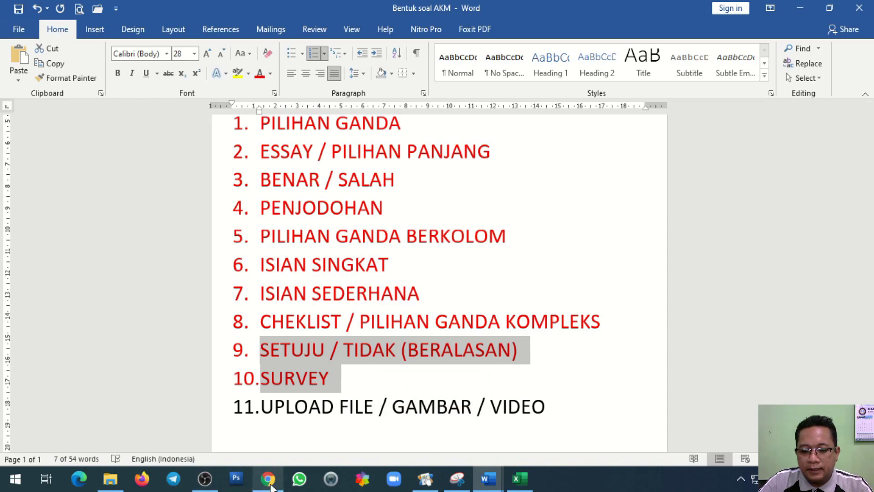
{"action": "mouse_move", "coordinate": [270, 485]}
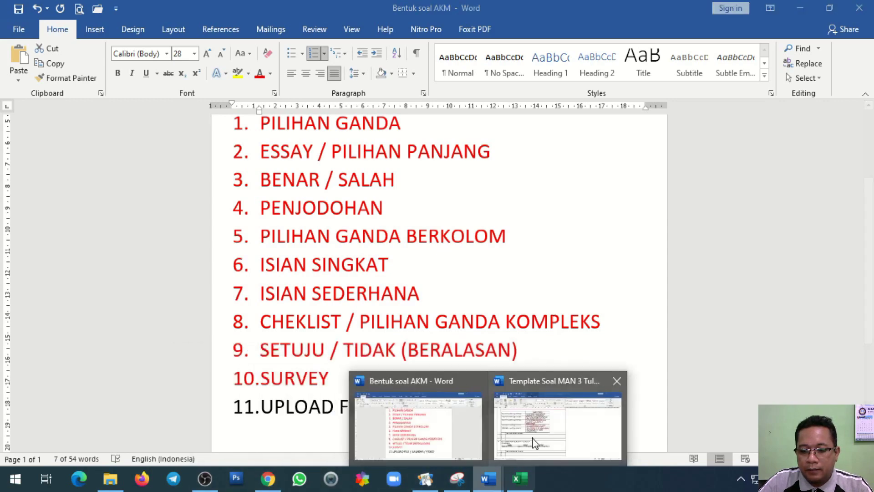
Step: Switch to the template document and enter "SURVEY PROSES PEMBELAJARAN" as the text of question 11, followed by a new line
{"action": "left_click", "coordinate": [528, 413]}
{"action": "scroll", "coordinate": [90, 362], "scroll_direction": "down", "scroll_amount": 3}
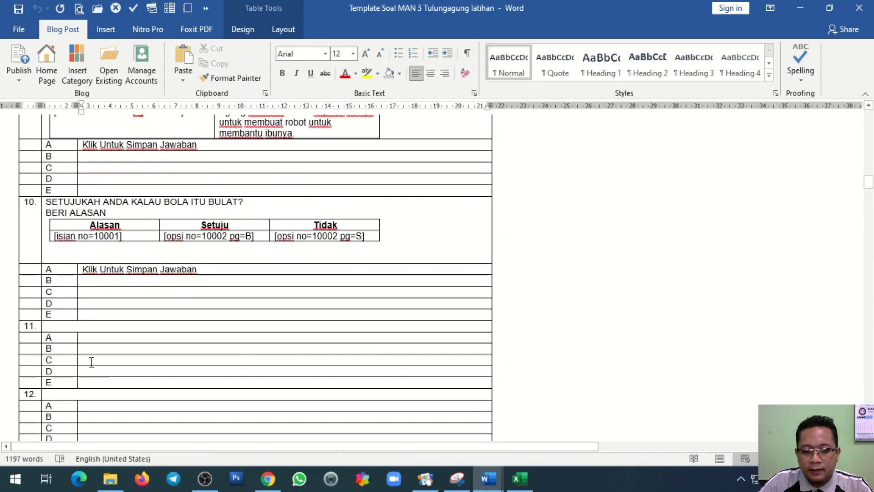
{"action": "left_click", "coordinate": [91, 329]}
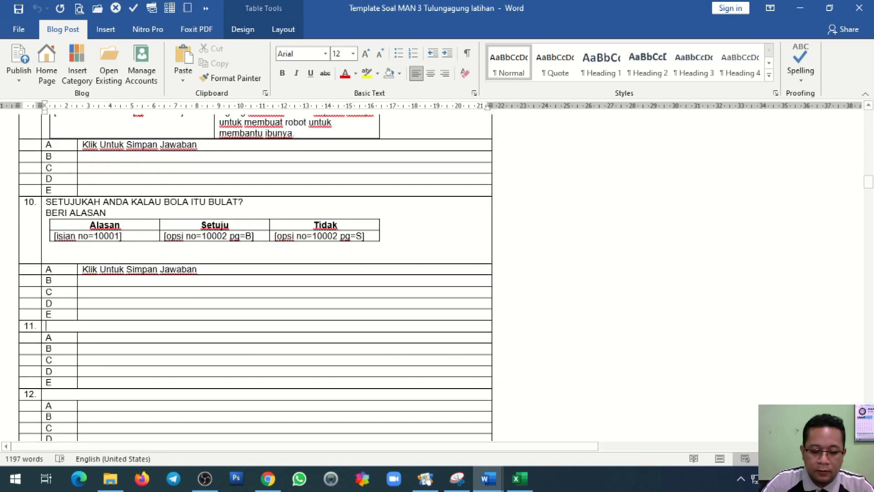
{"action": "type", "text": "SURVER"}
{"action": "key", "text": "BackSpace"}
{"action": "type", "text": "Y PROSE"}
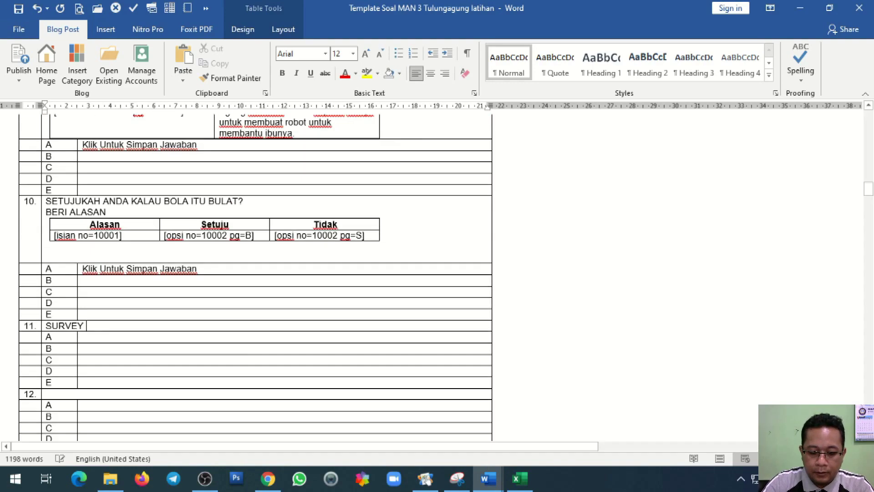
{"action": "type", "text": "S PEMBE"}
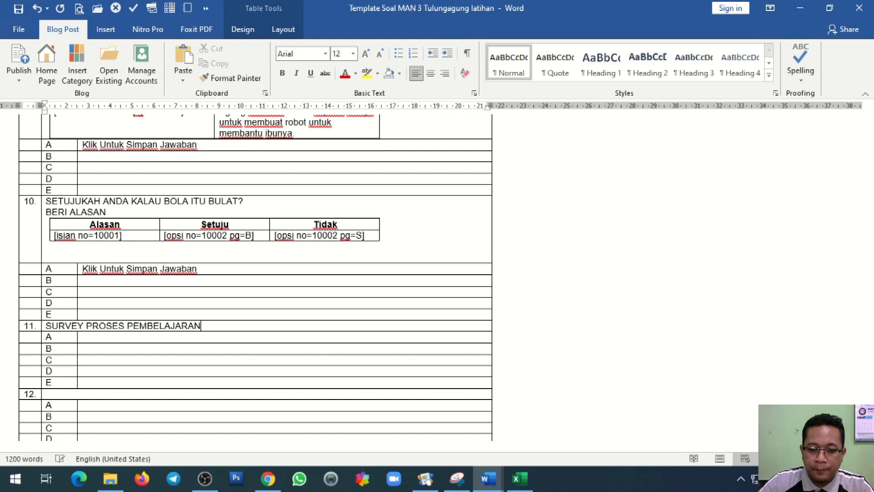
{"action": "type", "text": "LAJARAN"}
{"action": "key", "text": "Return"}
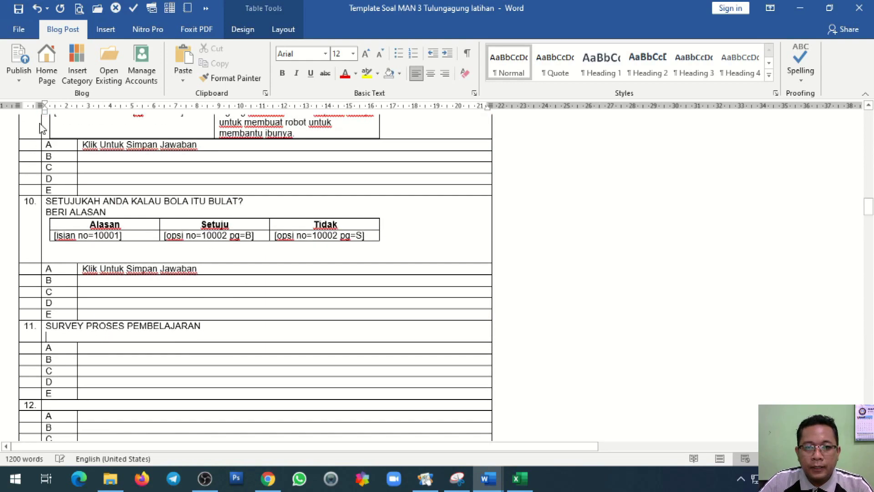
Step: Insert a survey table under the text of question 11, using question number 11, 3 questions and 3 answer columns
{"action": "left_click", "coordinate": [206, 8]}
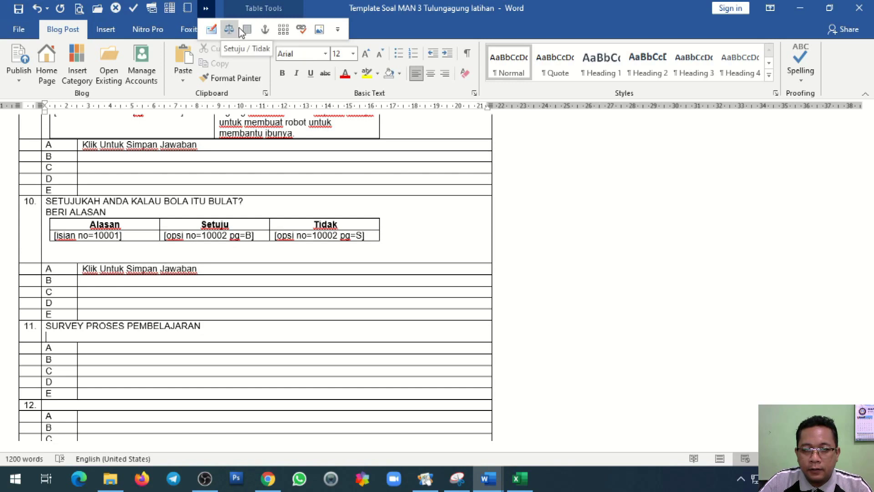
{"action": "left_click", "coordinate": [246, 30]}
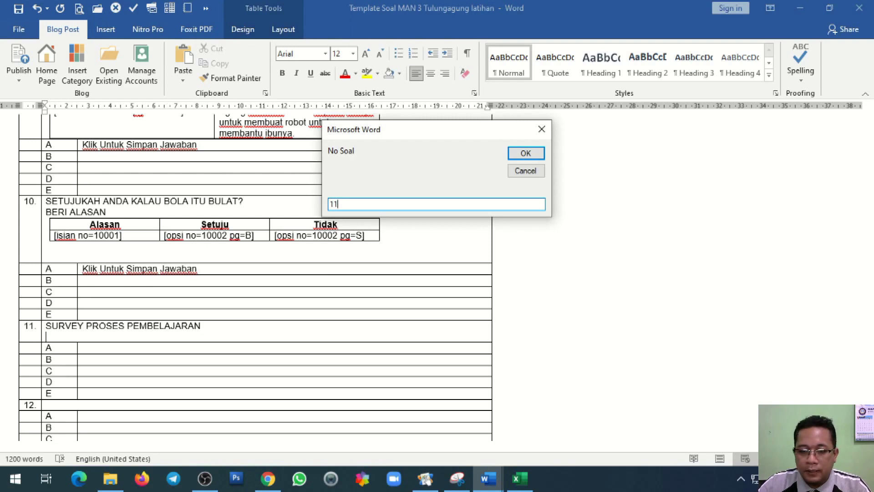
{"action": "key", "text": "Return"}
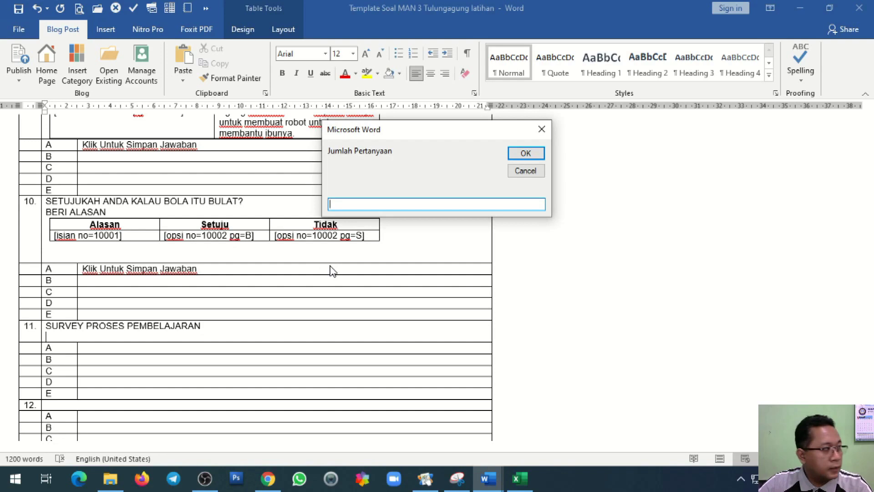
{"action": "left_click", "coordinate": [543, 155]}
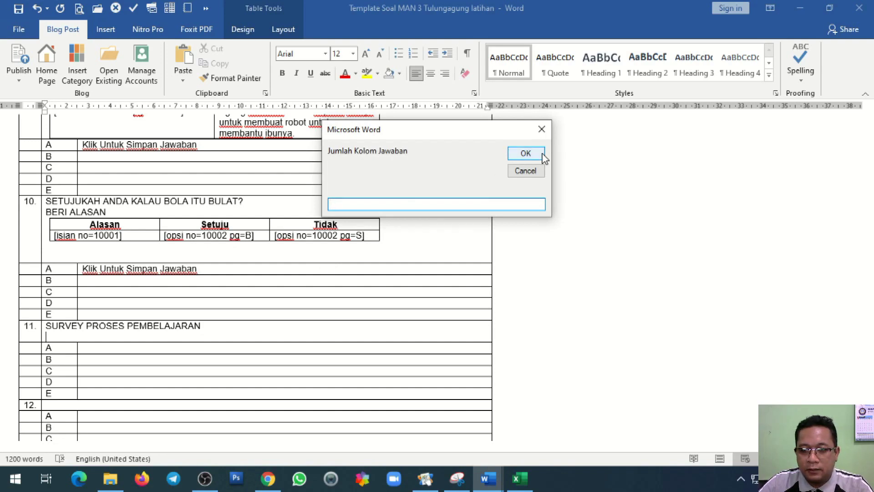
{"action": "type", "text": "3"}
{"action": "left_click", "coordinate": [526, 156]}
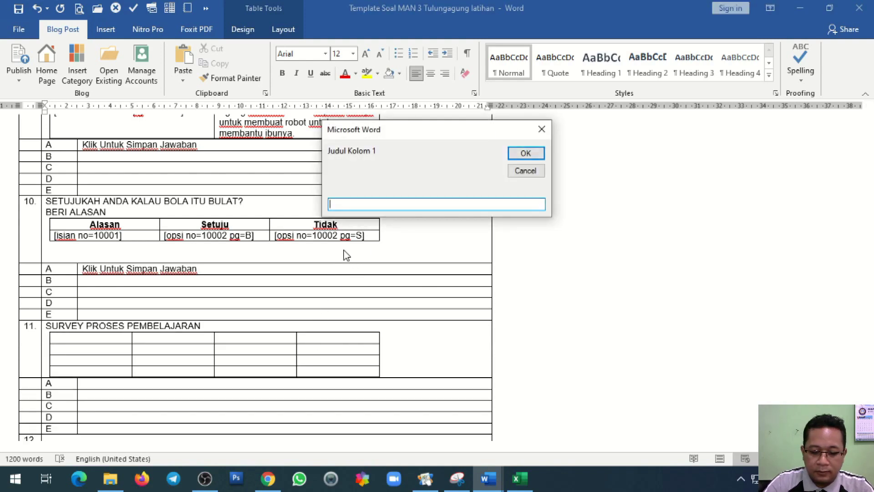
Step: Title the survey's answer columns "TIDAK PERNAH", "BIASA SAJA" and "SERING"
{"action": "type", "text": "TIDAK PERNAH"}
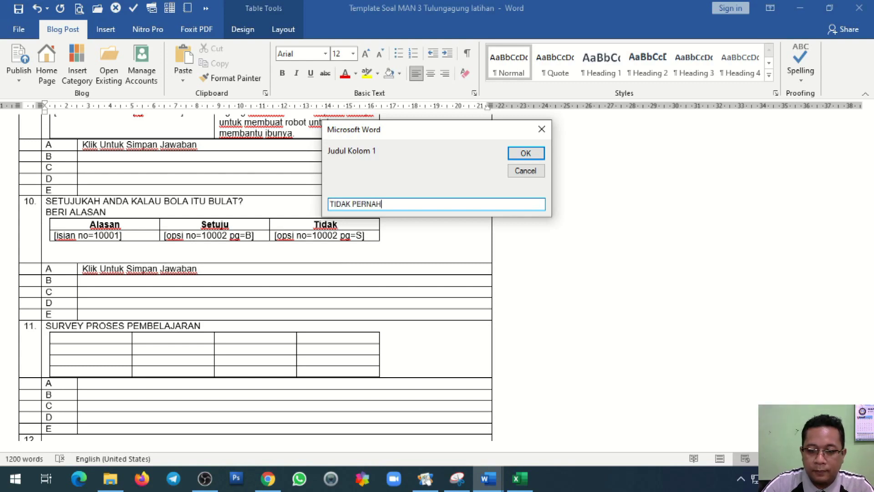
{"action": "key", "text": "Return"}
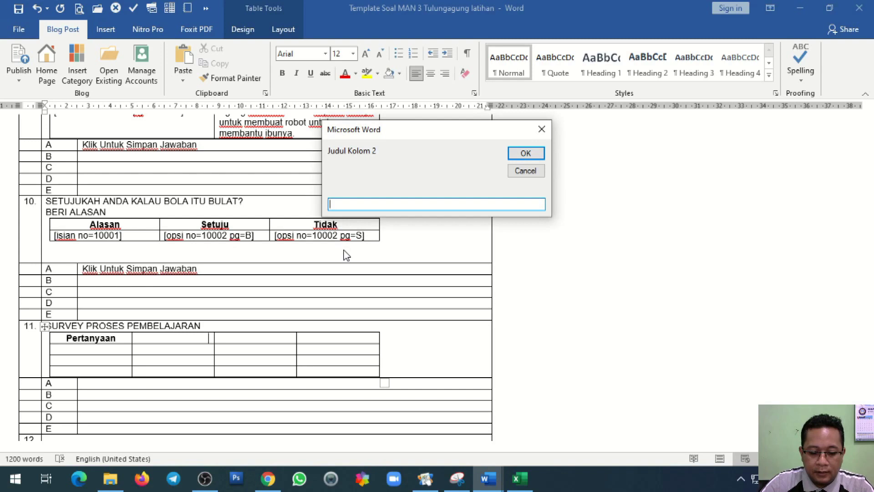
{"action": "type", "text": "BIASA"}
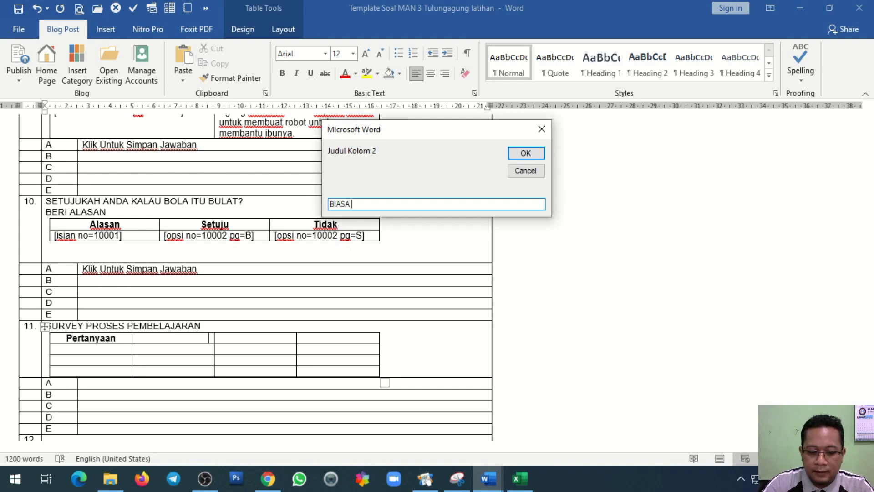
{"action": "type", "text": " SAJA"}
{"action": "key", "text": "Return"}
{"action": "type", "text": "SERING"}
{"action": "key", "text": "Return"}
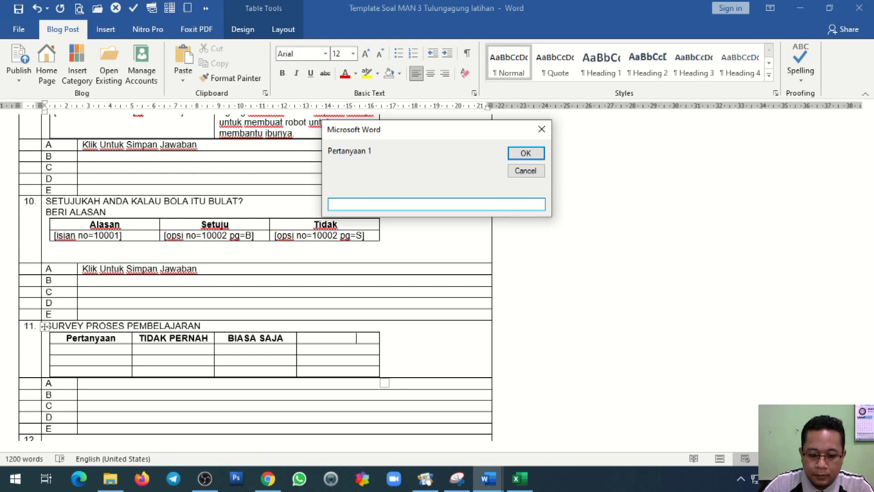
Step: Enter the survey questions "BELAJAR MALAM", "SARAPAN PAGI" and "NAIK KENDARAAN KE SSEKOLAH"
{"action": "type", "text": "ALAM"}
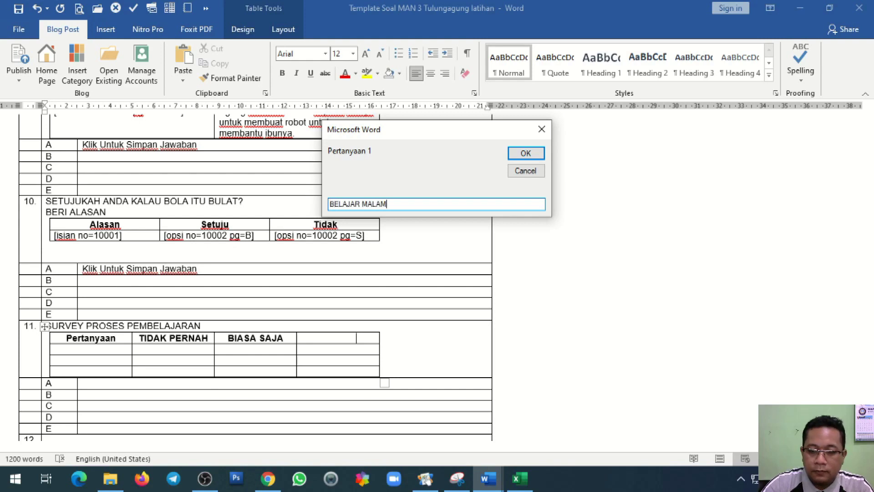
{"action": "key", "text": "Return"}
{"action": "type", "text": "SARAPAN PA"}
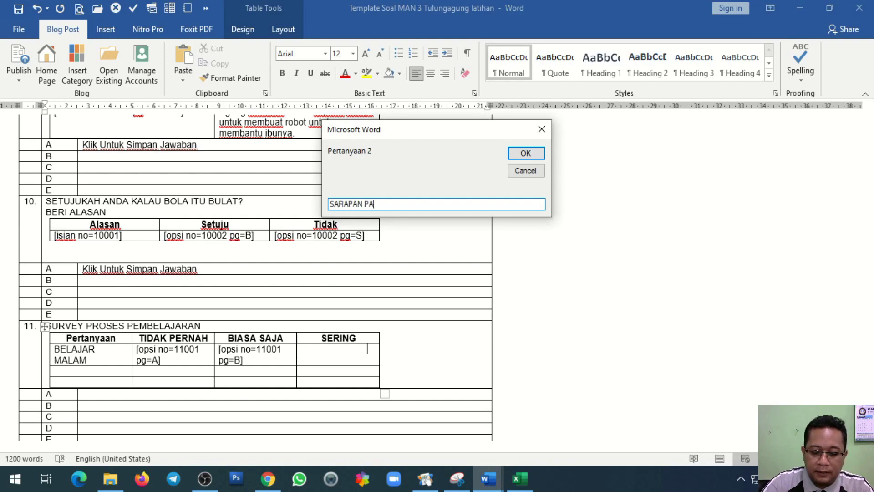
{"action": "type", "text": "GI"}
{"action": "key", "text": "Return"}
{"action": "type", "text": "N"}
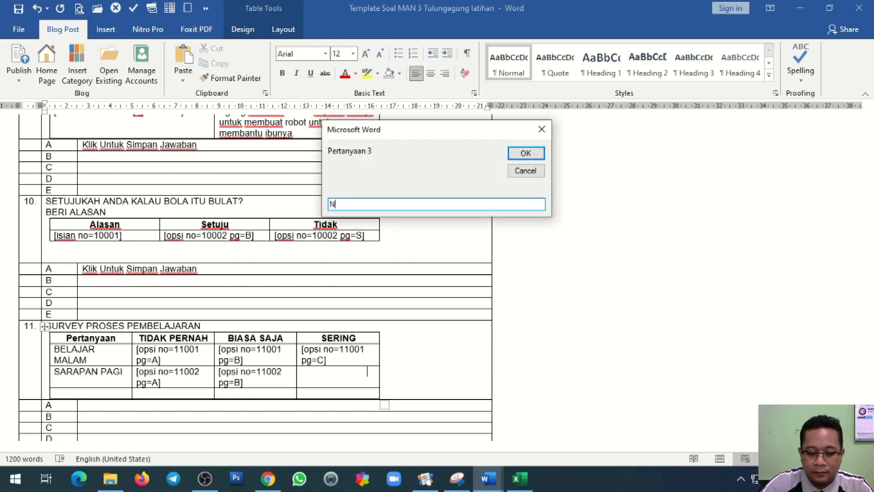
{"action": "type", "text": "AIK KEND"}
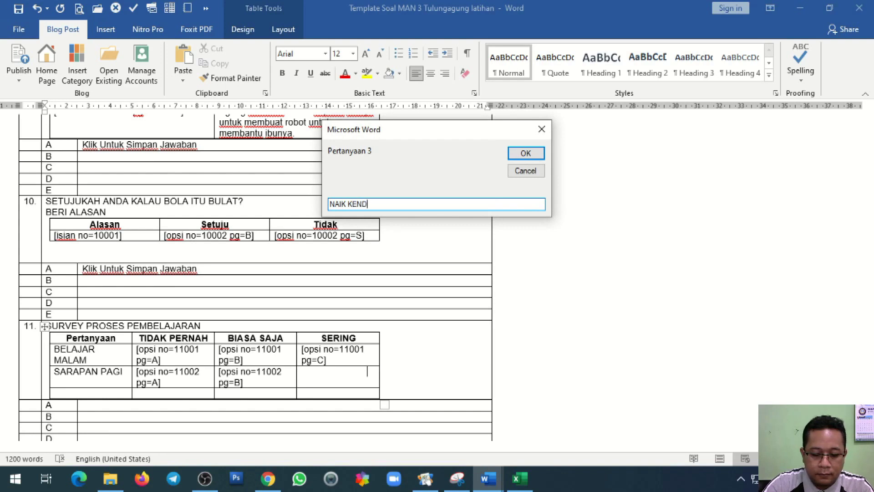
{"action": "type", "text": "ARAAN KE SSEKOLAH"}
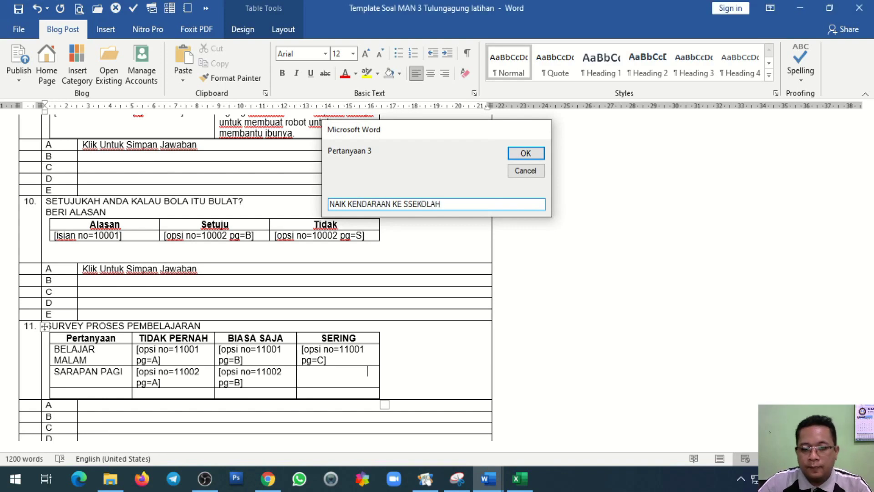
{"action": "key", "text": "Return"}
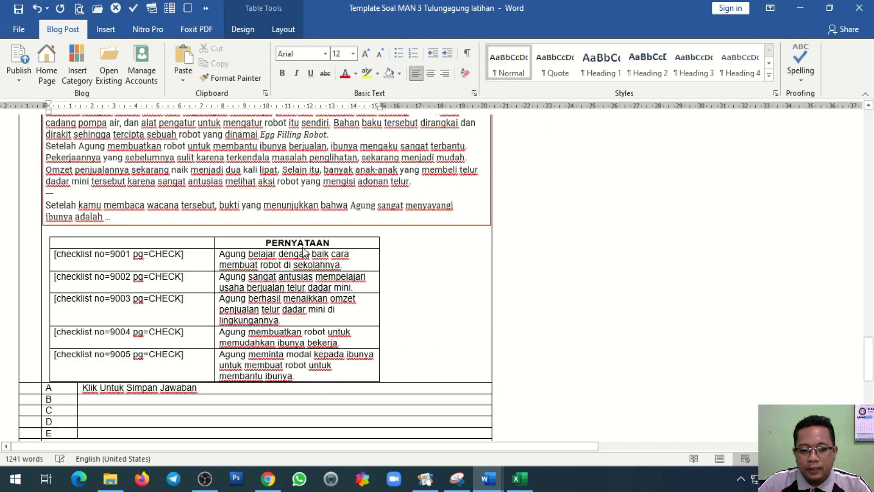
Step: Copy "Klik Untuk Simpan Jawaban" from an earlier question into option A of question 11 and publish the template
{"action": "left_click_drag", "start_coordinate": [83, 269], "coordinate": [177, 272]}
{"action": "scroll", "coordinate": [176, 281], "scroll_direction": "down", "scroll_amount": 4}
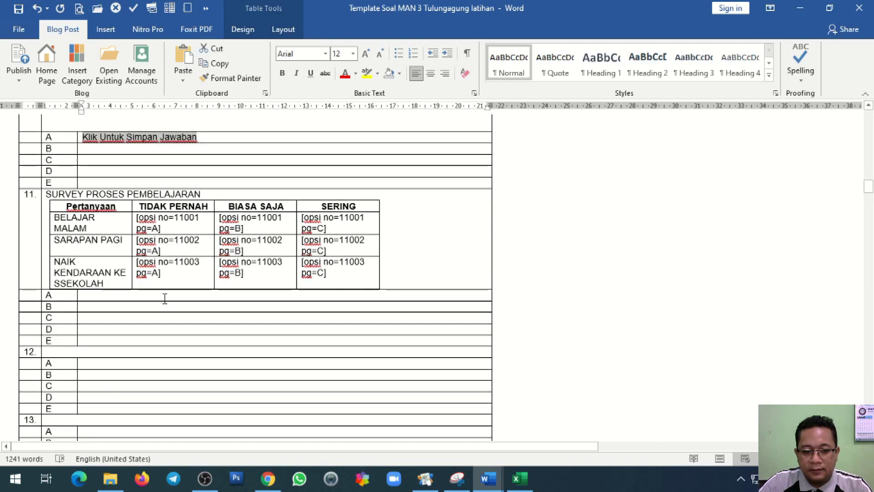
{"action": "left_click", "coordinate": [107, 293]}
{"action": "key", "text": "ctrl+v"}
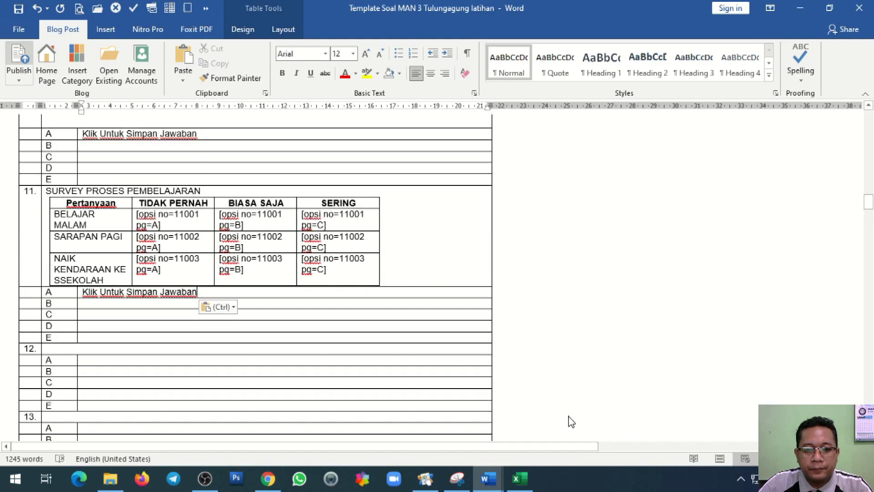
Step: Switch to the browser, reload the school's exam page and open question 11 from the question list
{"action": "left_click", "coordinate": [277, 485]}
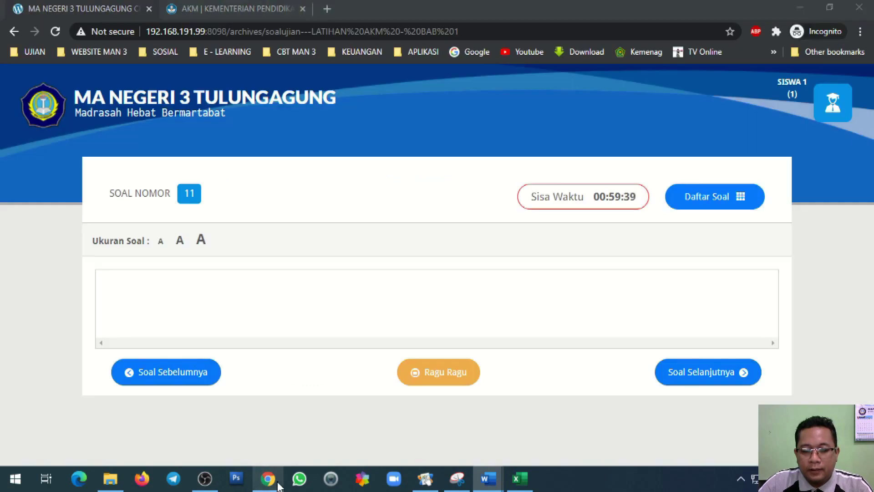
{"action": "left_click", "coordinate": [55, 33]}
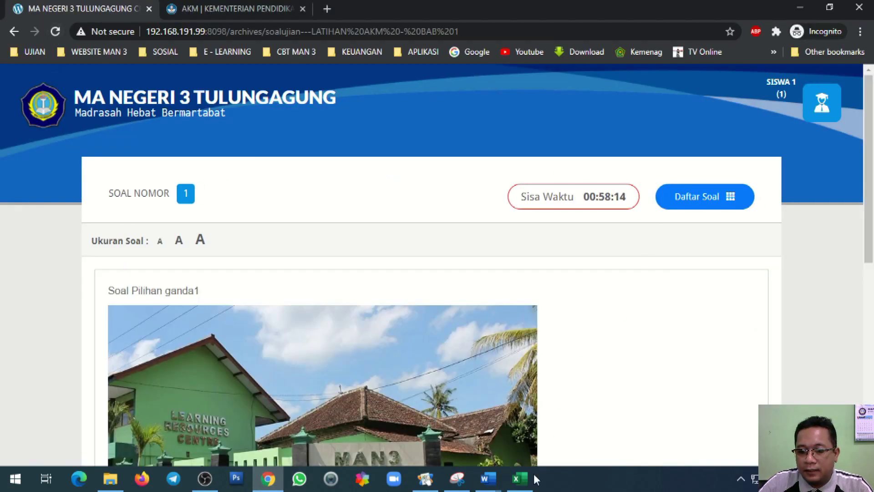
{"action": "left_click", "coordinate": [488, 478]}
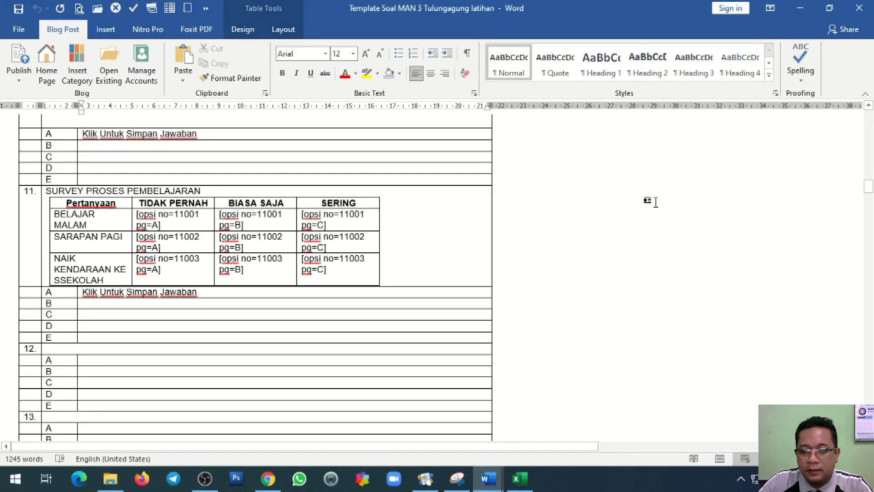
{"action": "left_click", "coordinate": [800, 8]}
{"action": "left_click", "coordinate": [699, 192]}
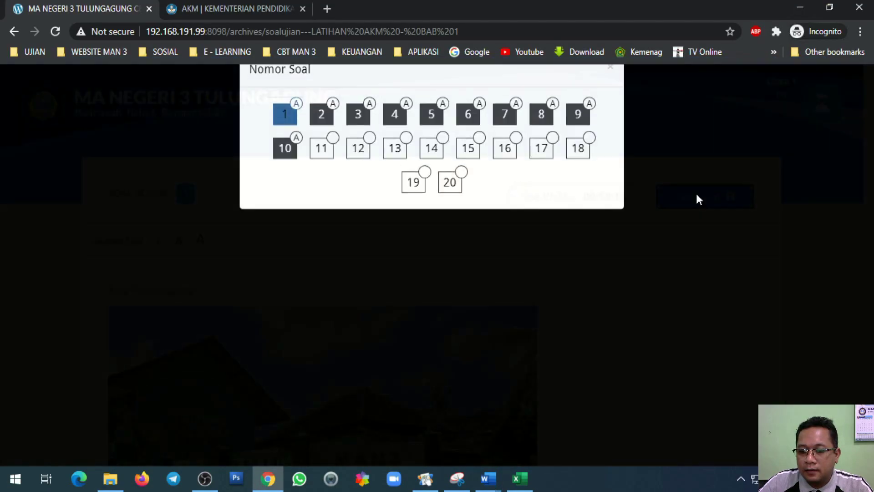
{"action": "left_click", "coordinate": [322, 182]}
{"action": "scroll", "coordinate": [376, 201], "scroll_direction": "down", "scroll_amount": 3}
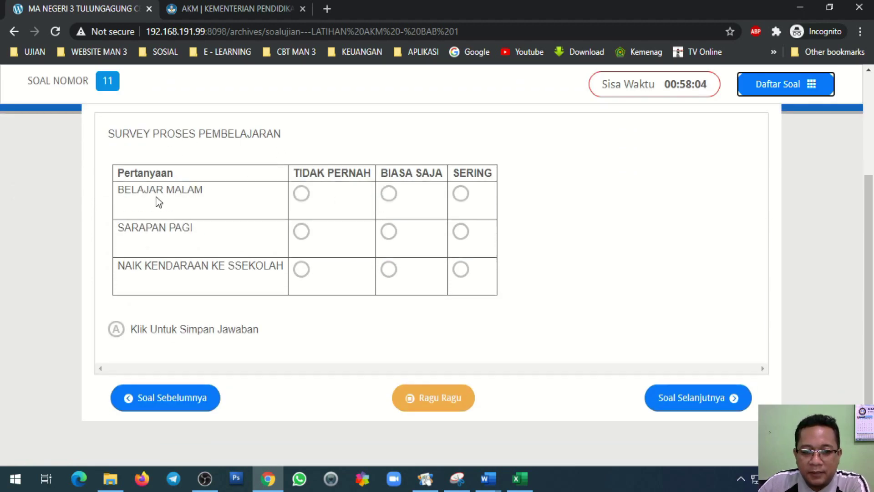
Step: Answer the survey with BIASA SAJA, TIDAK PERNAH and BIASA SAJA, save the answer and go on to question 12
{"action": "left_click", "coordinate": [388, 195]}
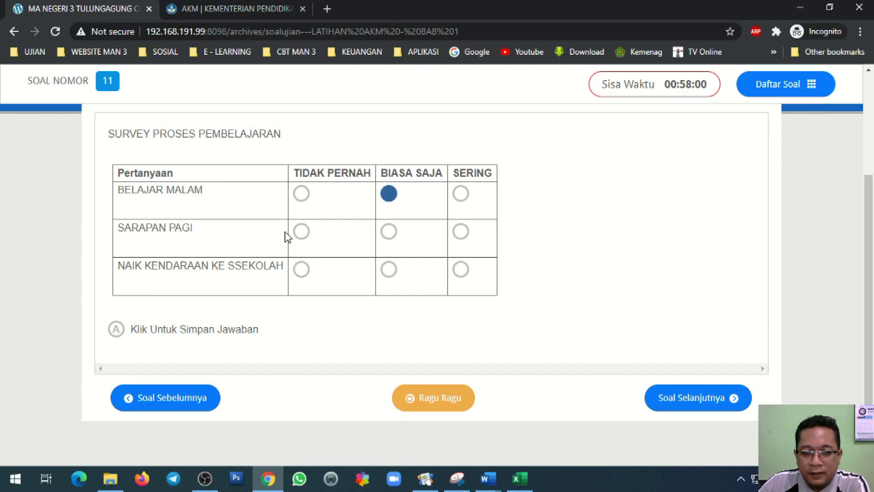
{"action": "left_click", "coordinate": [300, 231]}
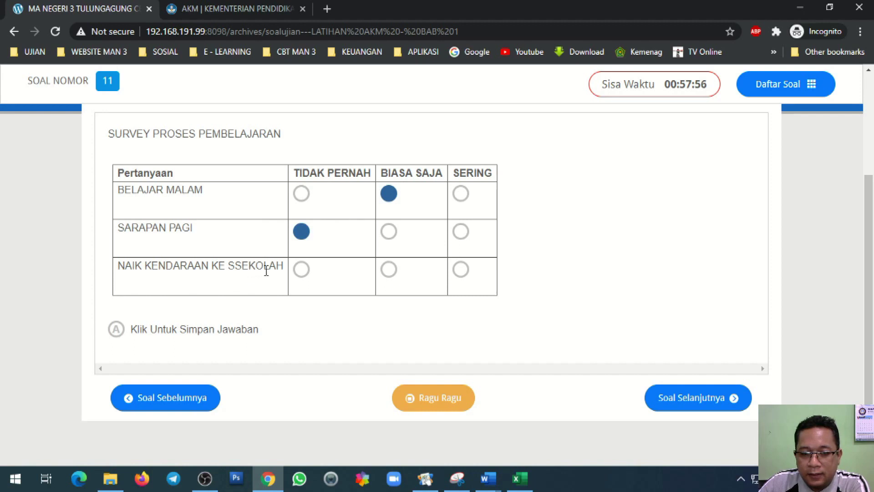
{"action": "left_click", "coordinate": [386, 277]}
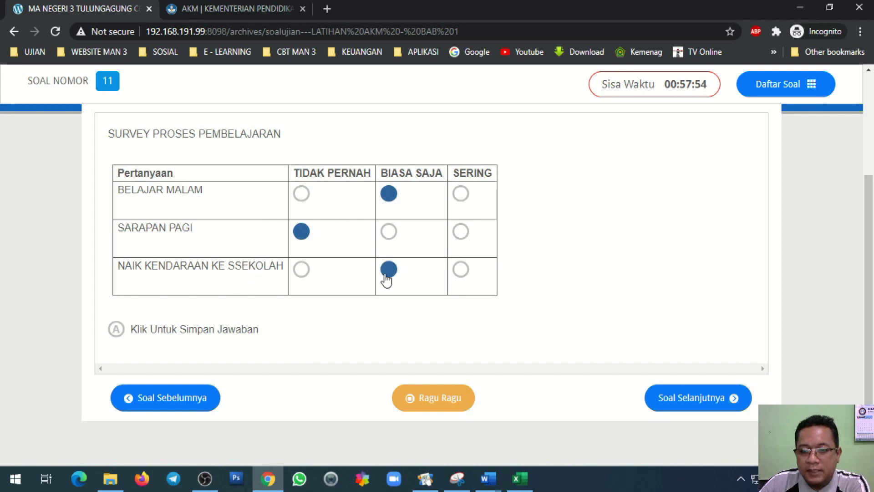
{"action": "left_click", "coordinate": [121, 332]}
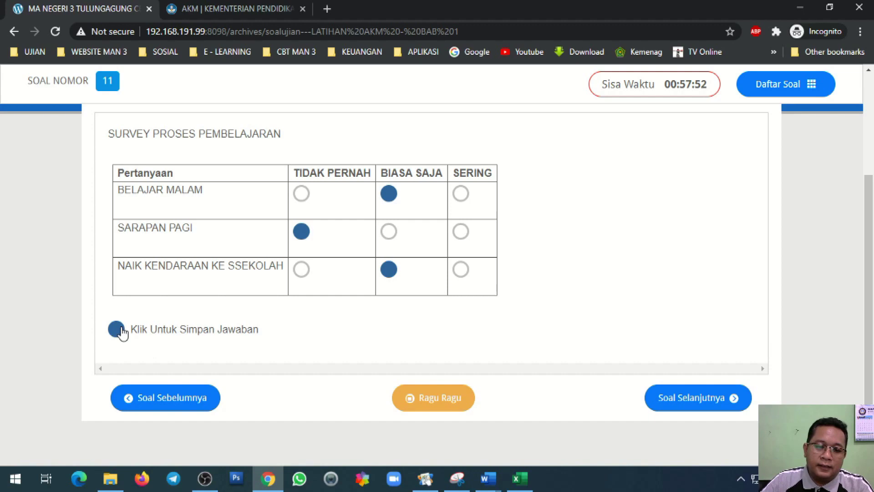
{"action": "left_click", "coordinate": [702, 402]}
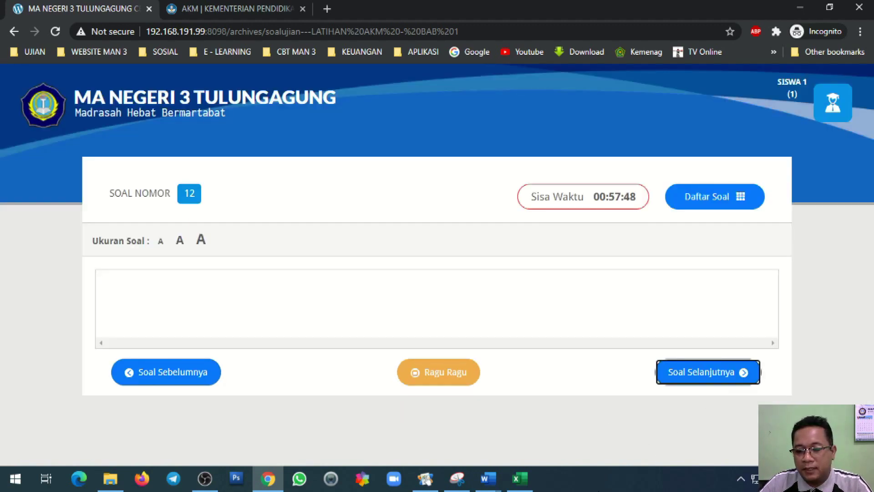
Step: Switch to the question-type list in Word, colour "UPLOAD FILE / GAMBAR / VIDEO" red and minimize that document
{"action": "left_click", "coordinate": [494, 483]}
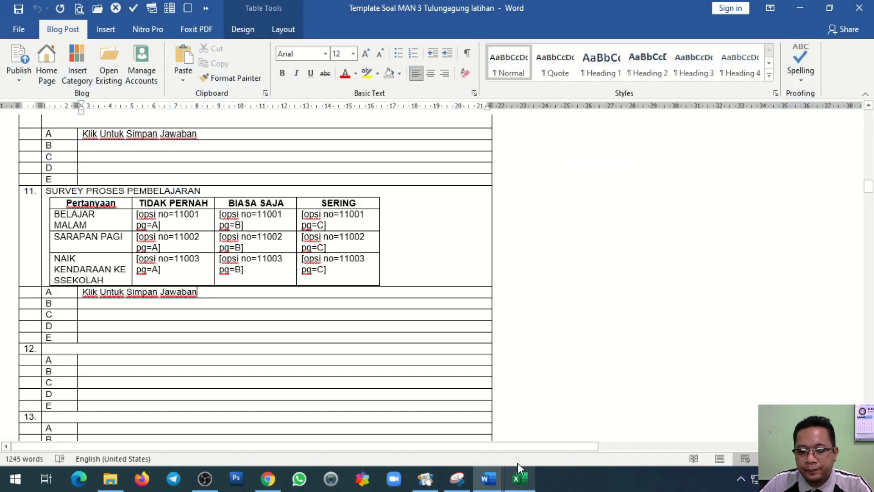
{"action": "left_click", "coordinate": [489, 485]}
{"action": "left_click", "coordinate": [447, 421]}
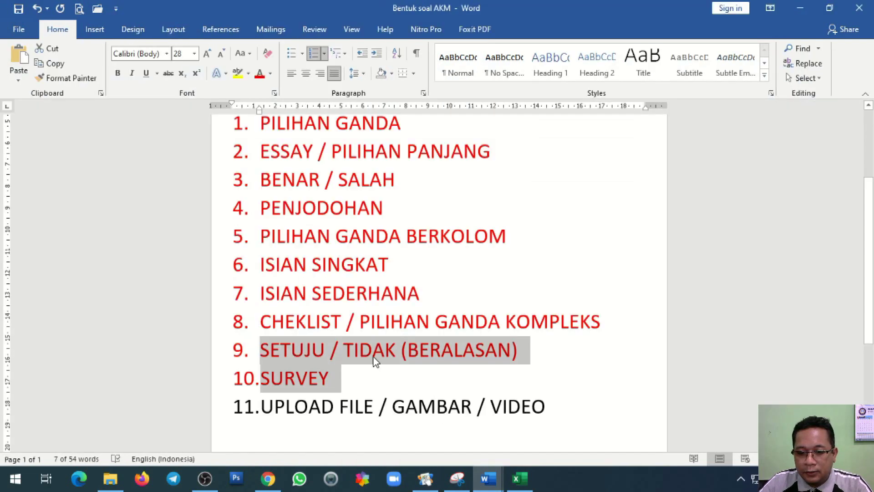
{"action": "left_click_drag", "start_coordinate": [303, 414], "coordinate": [554, 413]}
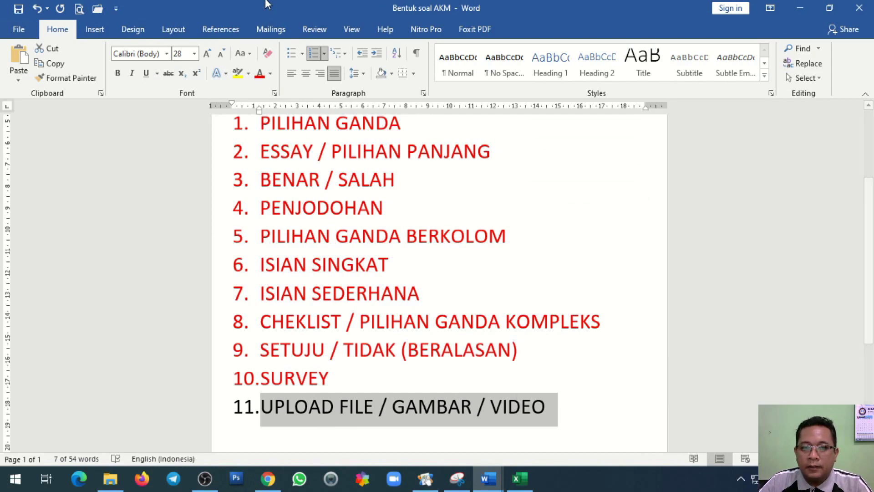
{"action": "left_click", "coordinate": [261, 74]}
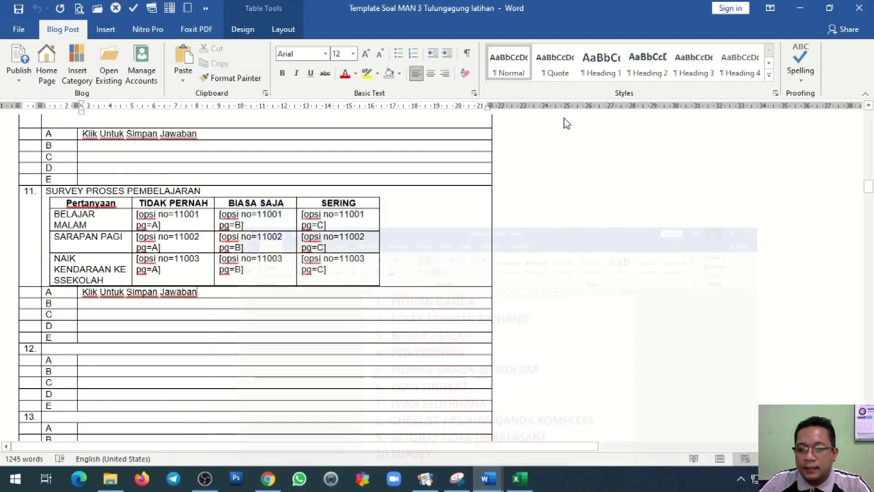
{"action": "left_click", "coordinate": [800, 8]}
Step: Enter "SILAHKAN FOTO HALAMAN DEPAN RUMAH KALIAN" as the text of question 12, followed by a new line
{"action": "left_click", "coordinate": [58, 353]}
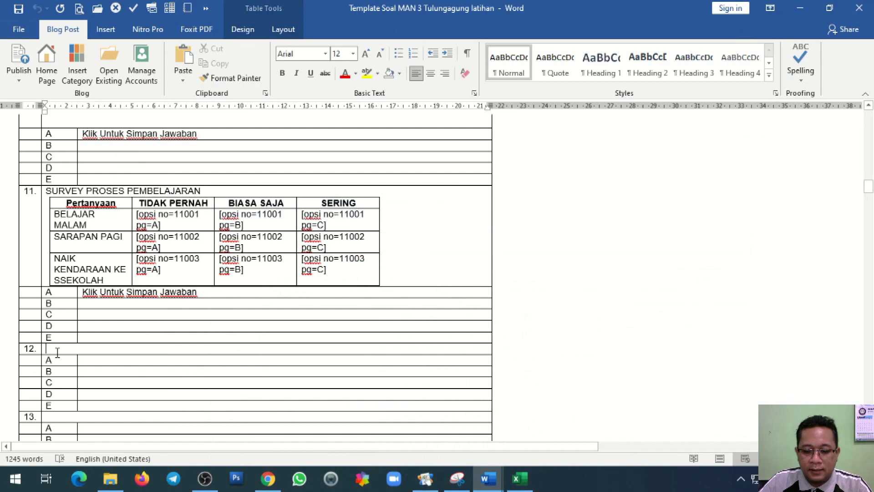
{"action": "type", "text": "SILAHK"}
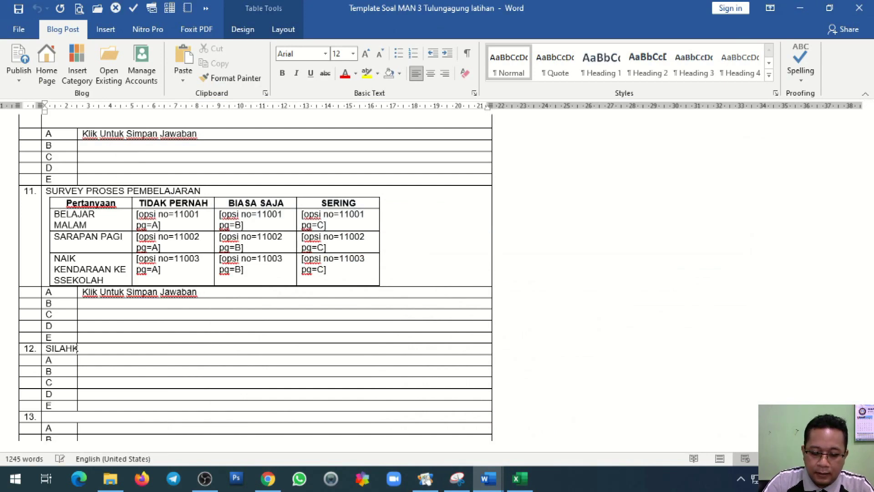
{"action": "type", "text": "AN FOT"}
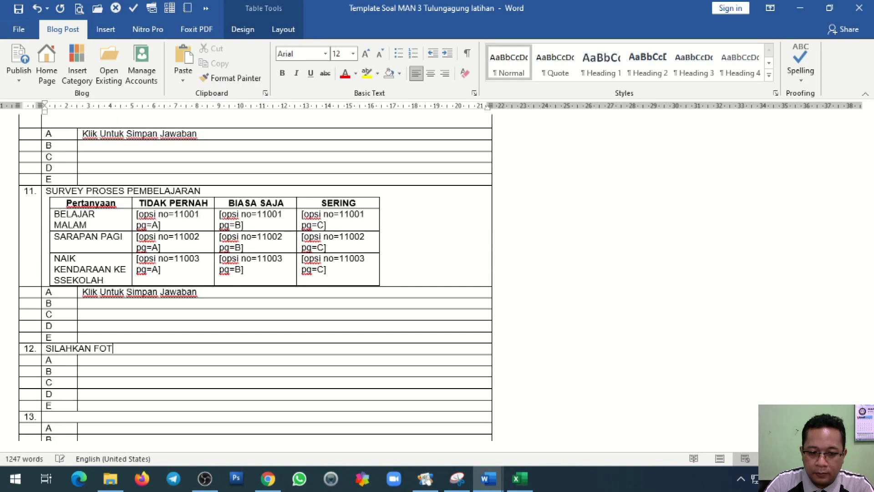
{"action": "type", "text": "O"}
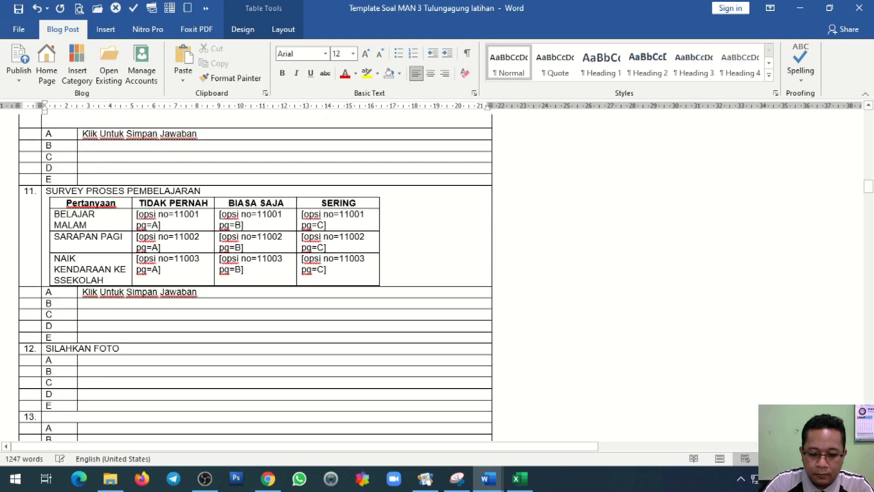
{"action": "type", "text": " HALAMAN DEPAN"}
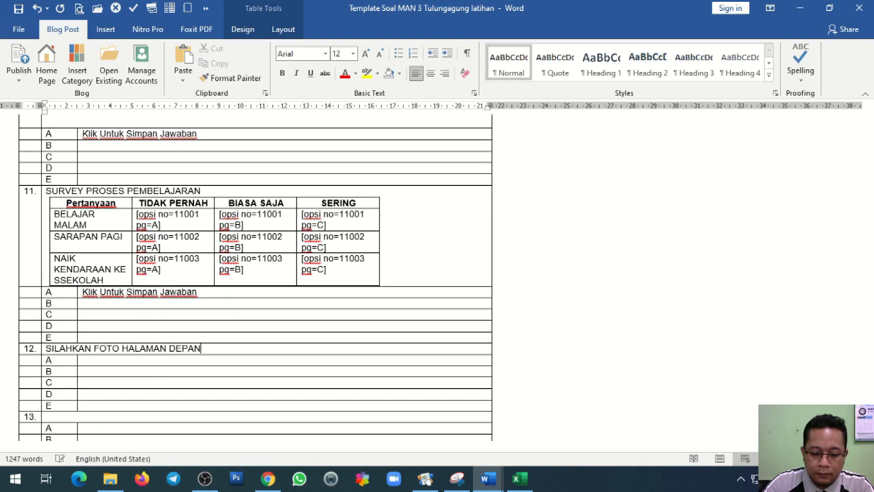
{"action": "type", "text": " RUMAH KALIAN"}
{"action": "key", "text": "Return"}
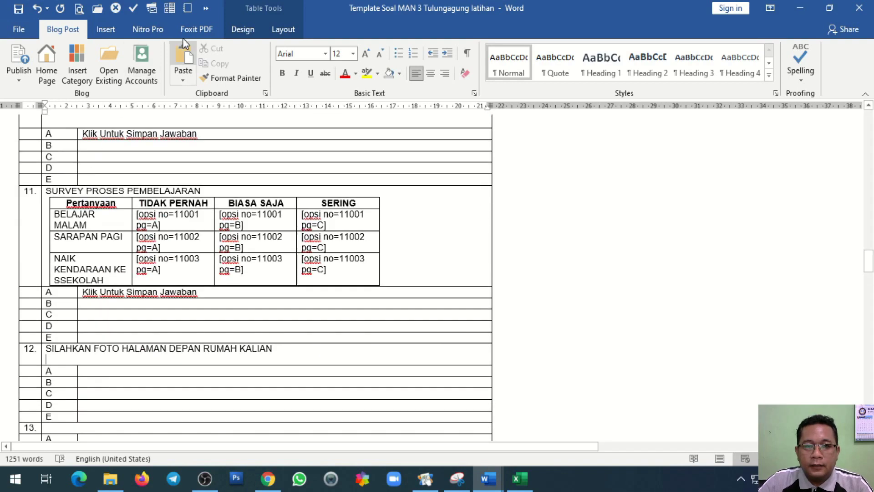
Step: Insert the upload tag with question number 12 below the text and put an underscored blank answer line in option A
{"action": "left_click", "coordinate": [207, 9]}
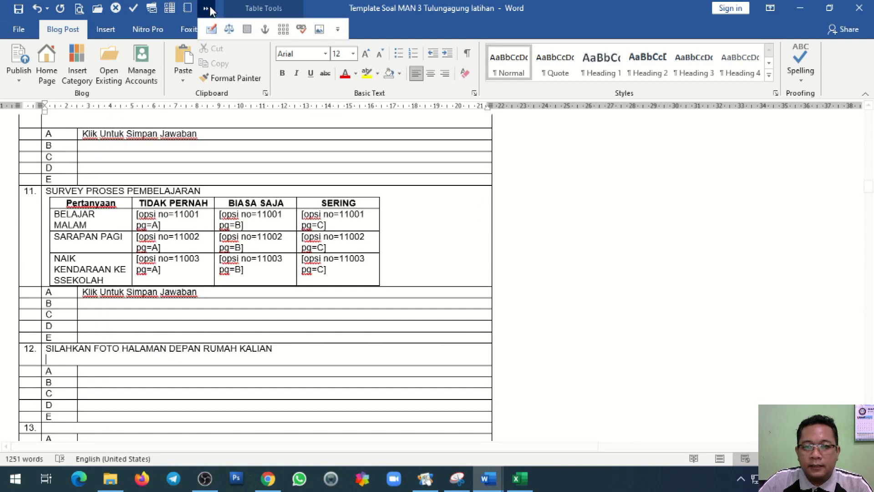
{"action": "left_click", "coordinate": [323, 30]}
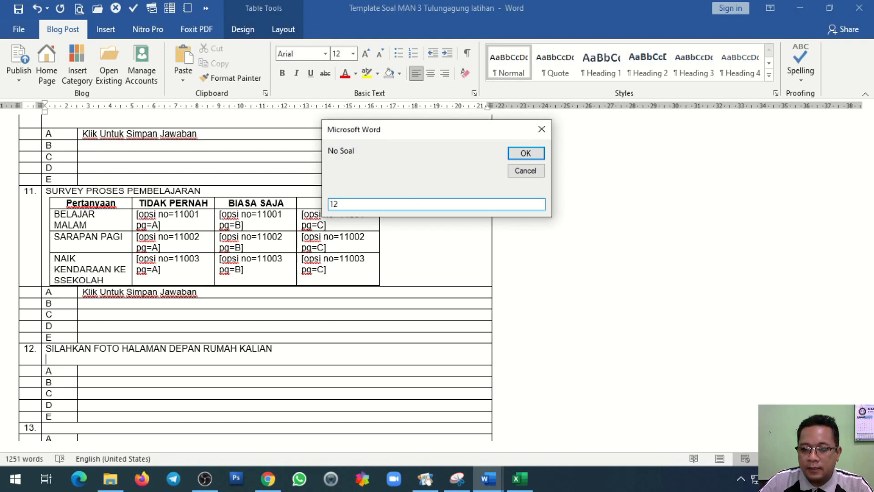
{"action": "type", "text": "12"}
{"action": "key", "text": "Return"}
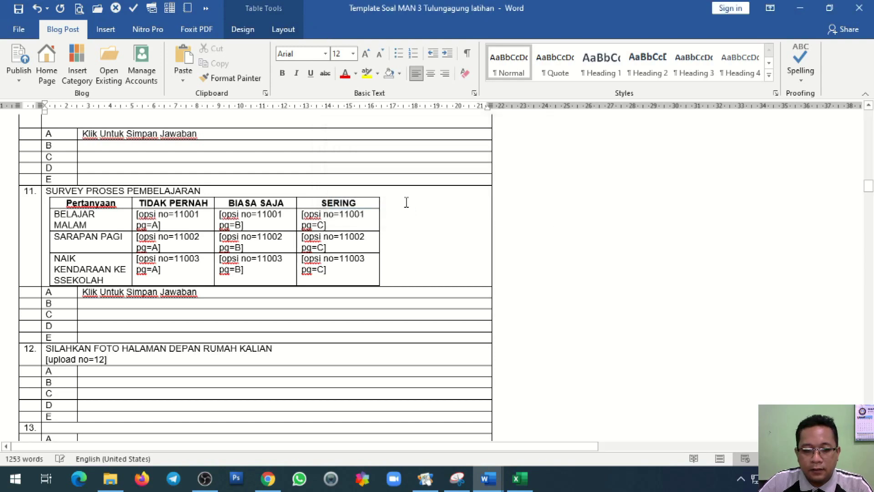
{"action": "left_click", "coordinate": [91, 372]}
{"action": "key", "text": "ctrl+v"}
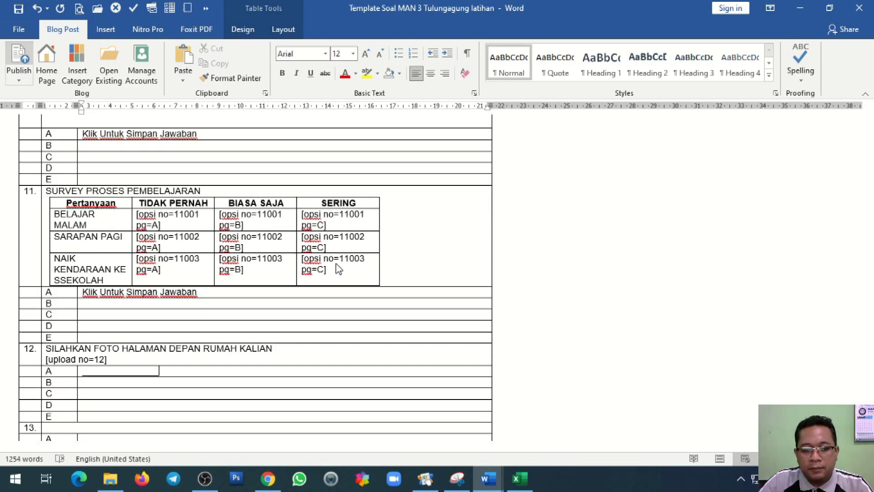
Step: Switch to the browser, reload the school's exam page and open question 12 from the question list
{"action": "left_click", "coordinate": [269, 479]}
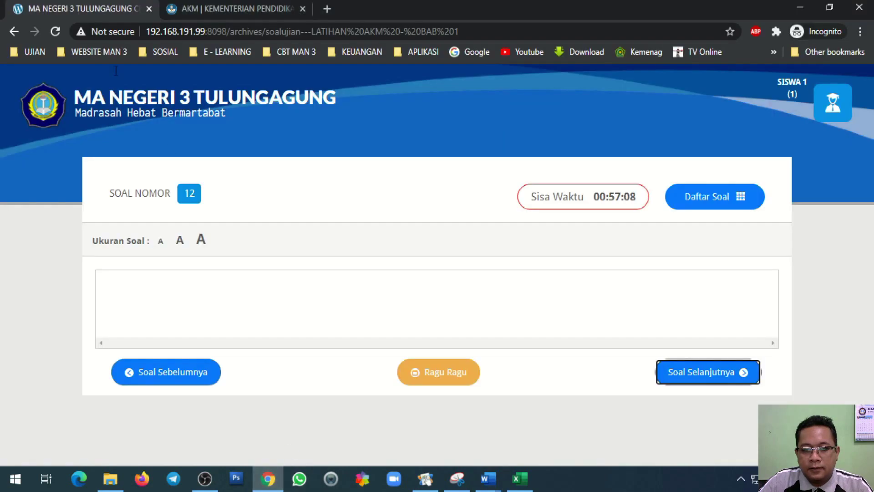
{"action": "left_click", "coordinate": [55, 31]}
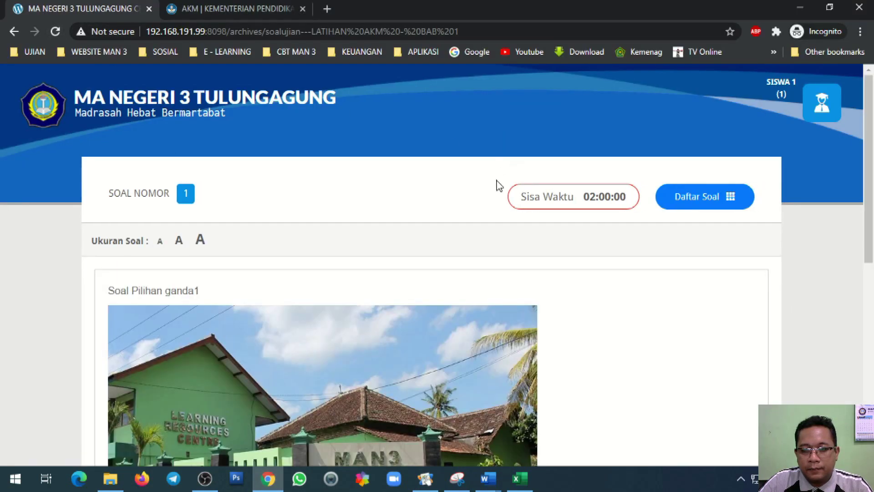
{"action": "left_click", "coordinate": [696, 196]}
{"action": "left_click", "coordinate": [364, 189]}
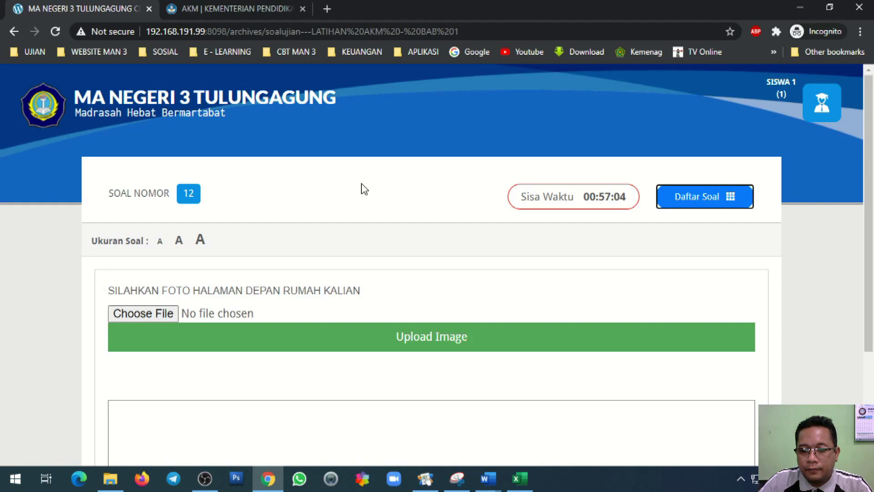
Step: Try to upload NPWP.jpeg as the image answer to question 12
{"action": "scroll", "coordinate": [363, 189], "scroll_direction": "down", "scroll_amount": 3}
{"action": "left_click", "coordinate": [159, 167]}
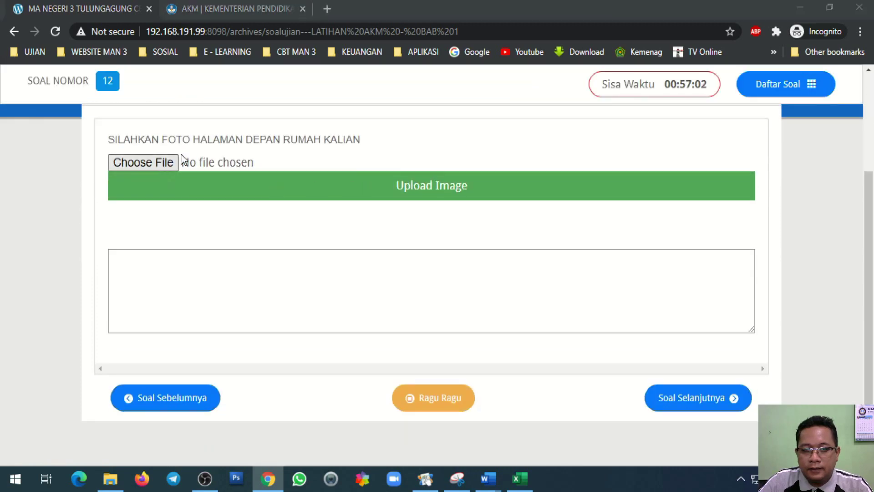
{"action": "double_click", "coordinate": [233, 100]}
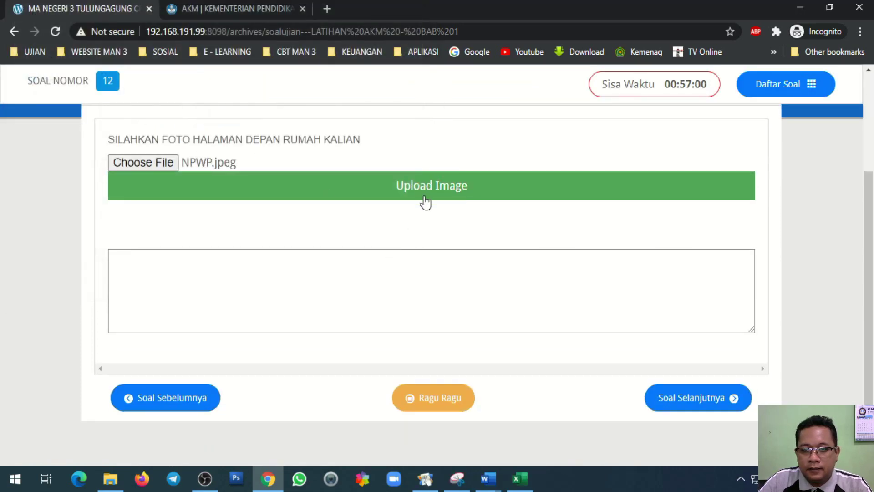
{"action": "left_click", "coordinate": [427, 196]}
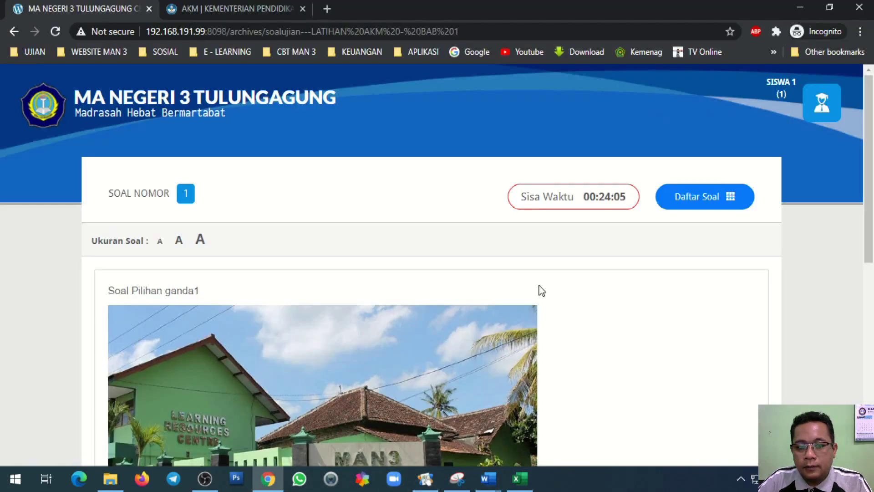
{"action": "scroll", "coordinate": [539, 290], "scroll_direction": "down", "scroll_amount": 5}
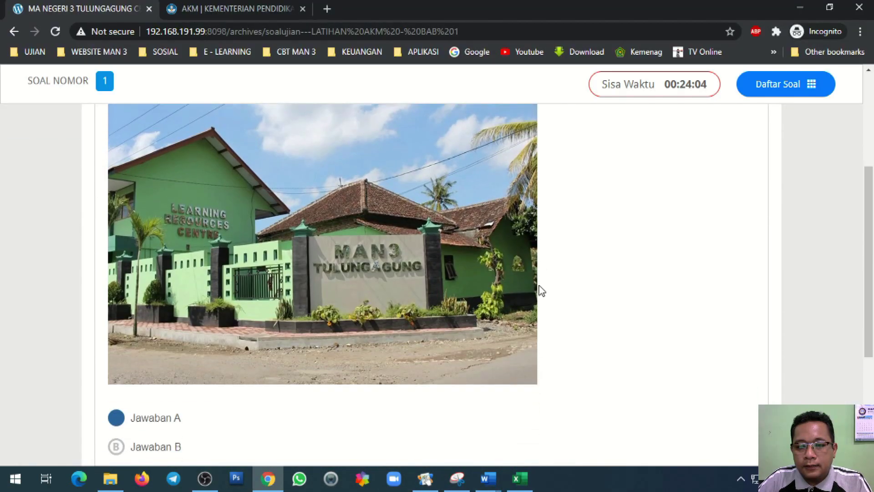
{"action": "scroll", "coordinate": [541, 290], "scroll_direction": "up", "scroll_amount": 1}
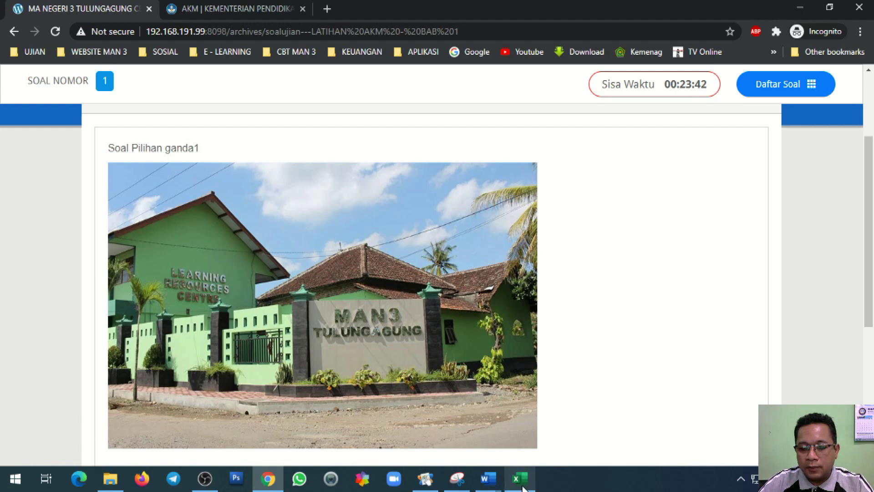
{"action": "left_click", "coordinate": [528, 469]}
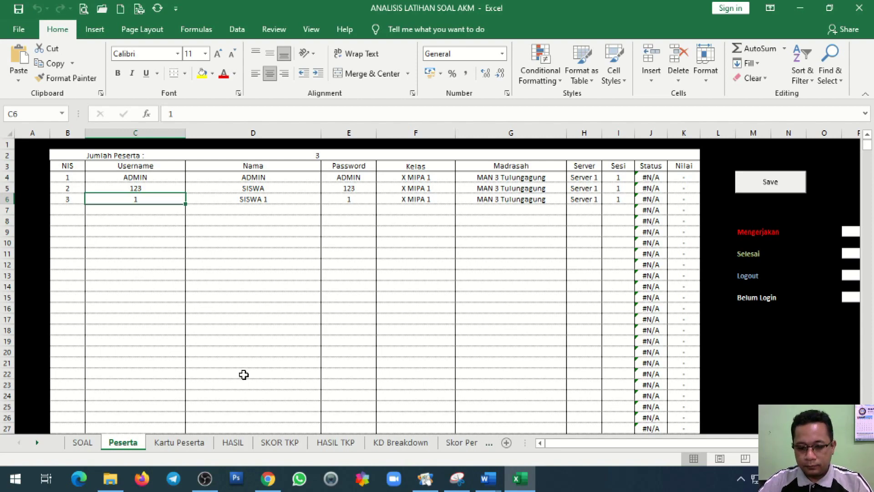
Step: Return to the browser, go to question 12 and upload NPWP.jpeg as its image answer
{"action": "left_click", "coordinate": [268, 478]}
{"action": "scroll", "coordinate": [188, 191], "scroll_direction": "down", "scroll_amount": 4}
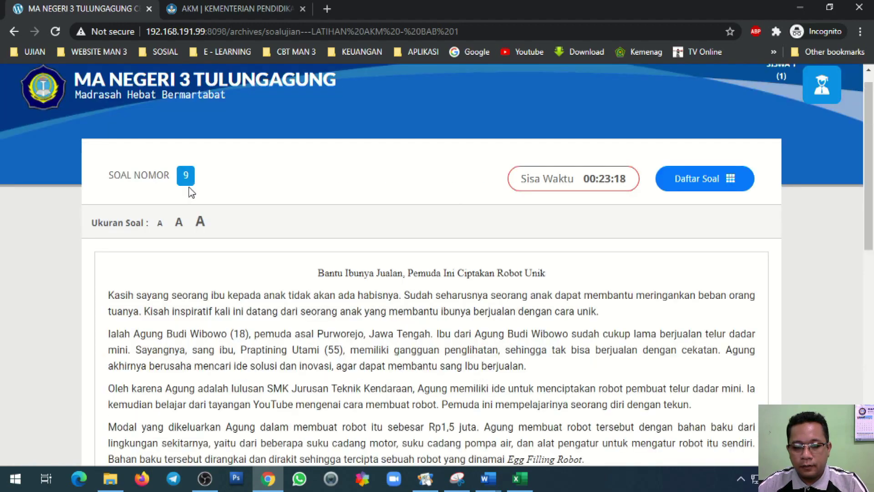
{"action": "scroll", "coordinate": [240, 351], "scroll_direction": "down", "scroll_amount": 10}
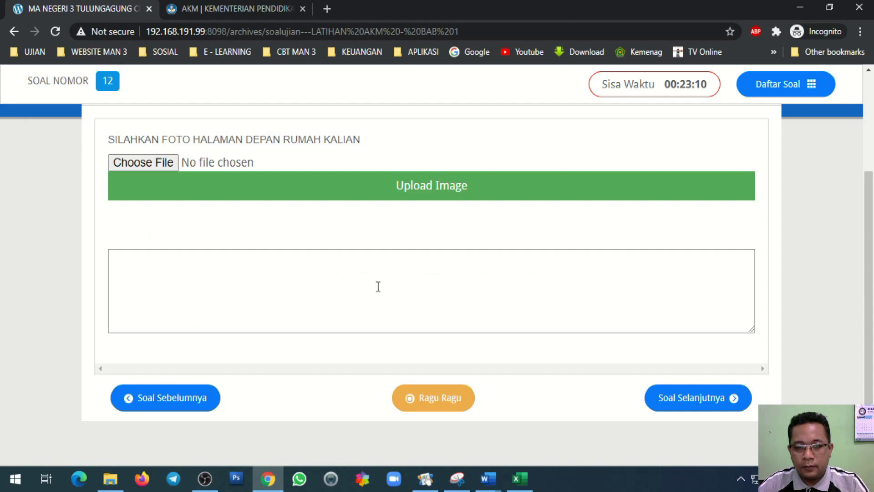
{"action": "left_click", "coordinate": [143, 164]}
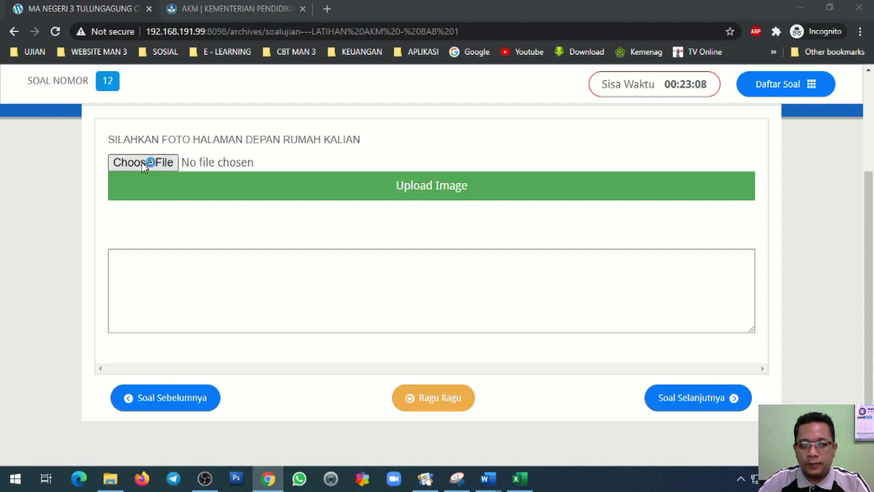
{"action": "double_click", "coordinate": [230, 102]}
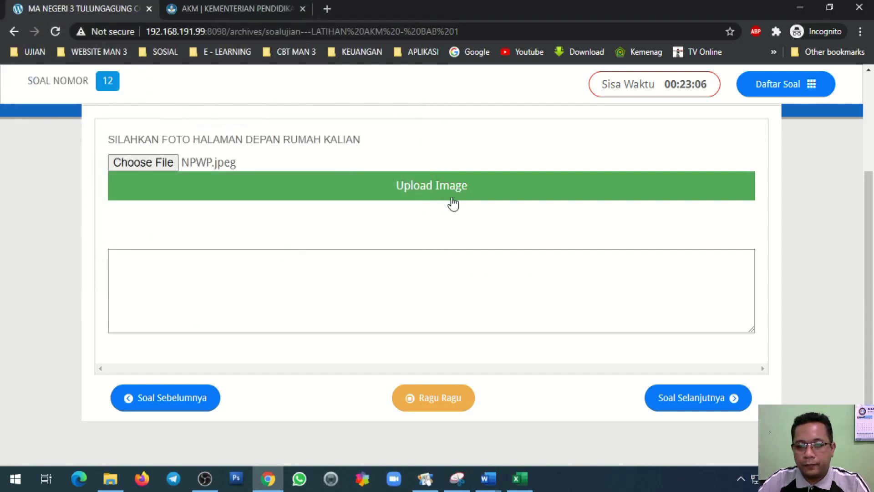
{"action": "left_click", "coordinate": [453, 200]}
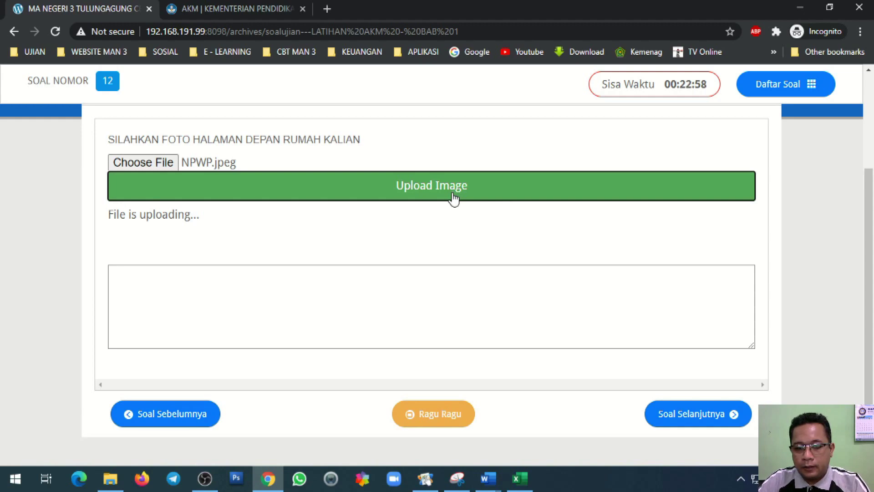
Step: Switch to the Excel analysis workbook, refresh the HASIL sheet and examine the student's results and the note in cell A3
{"action": "left_click", "coordinate": [520, 479]}
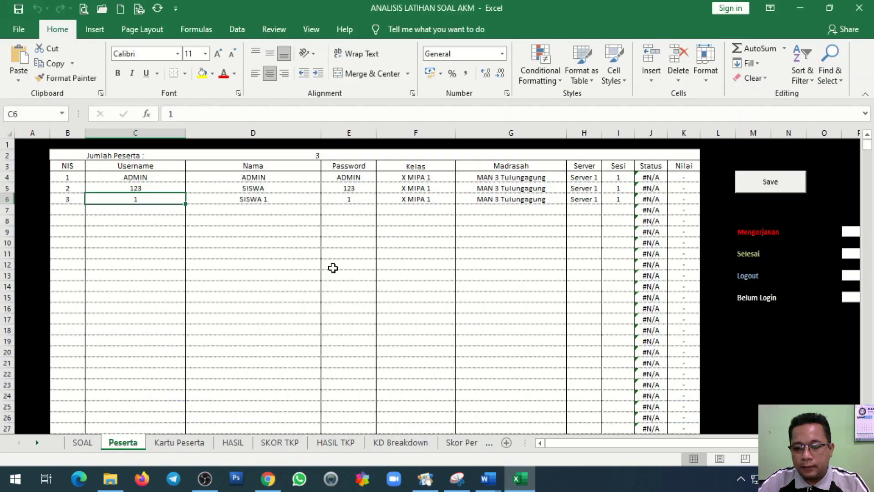
{"action": "left_click", "coordinate": [233, 444]}
{"action": "left_click", "coordinate": [158, 9]}
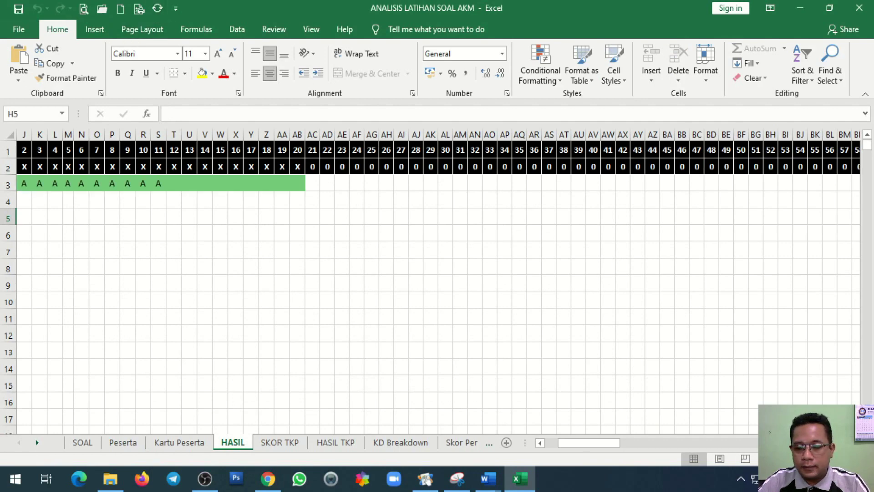
{"action": "left_click_drag", "start_coordinate": [596, 444], "coordinate": [544, 446]}
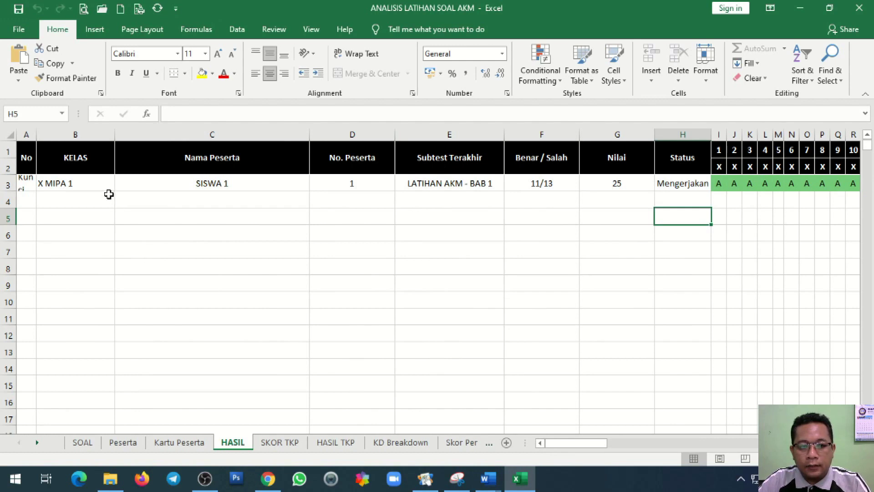
{"action": "left_click", "coordinate": [27, 182]}
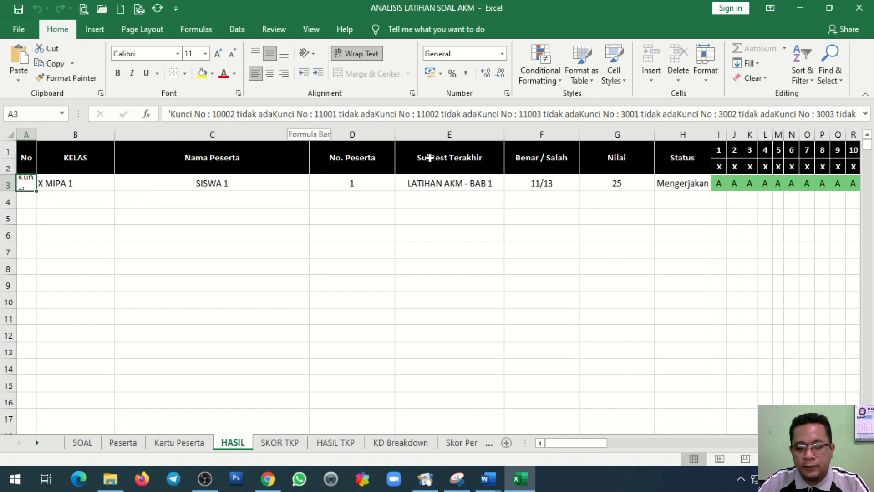
Step: Switch to the Word question template and examine the item numbers used in the answer codes, back to question 2
{"action": "mouse_move", "coordinate": [488, 478]}
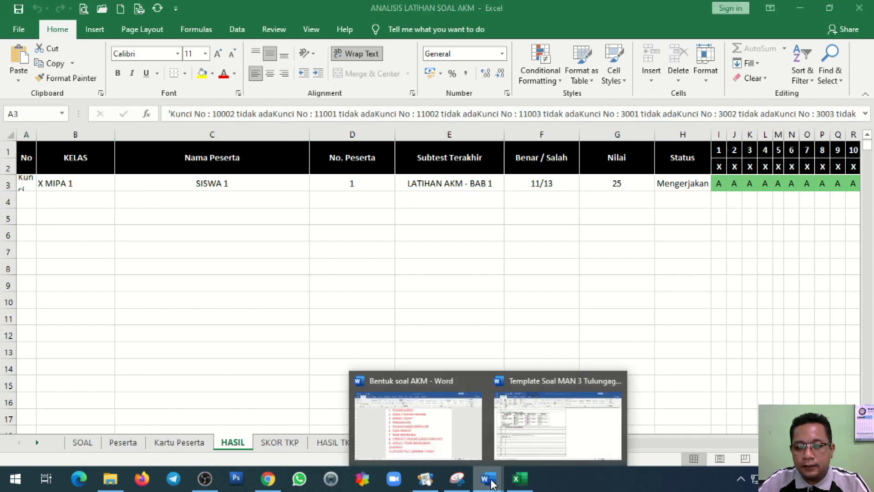
{"action": "left_click", "coordinate": [534, 434]}
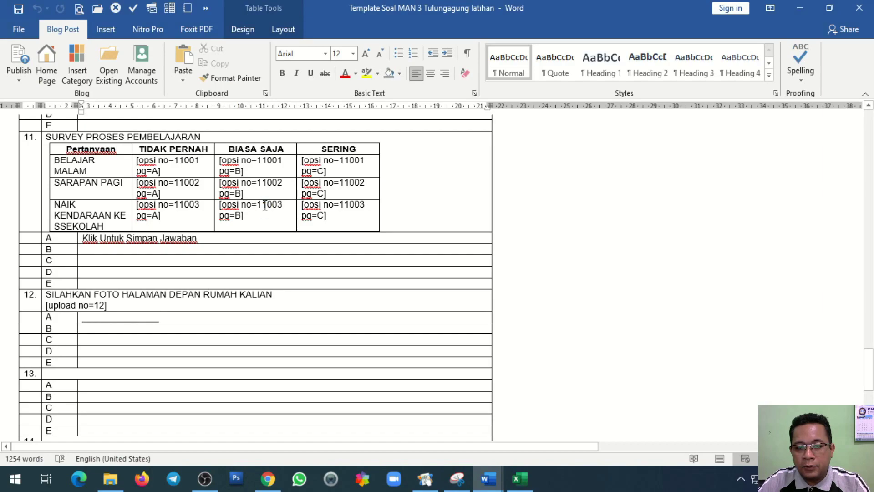
{"action": "scroll", "coordinate": [275, 241], "scroll_direction": "up", "scroll_amount": 20}
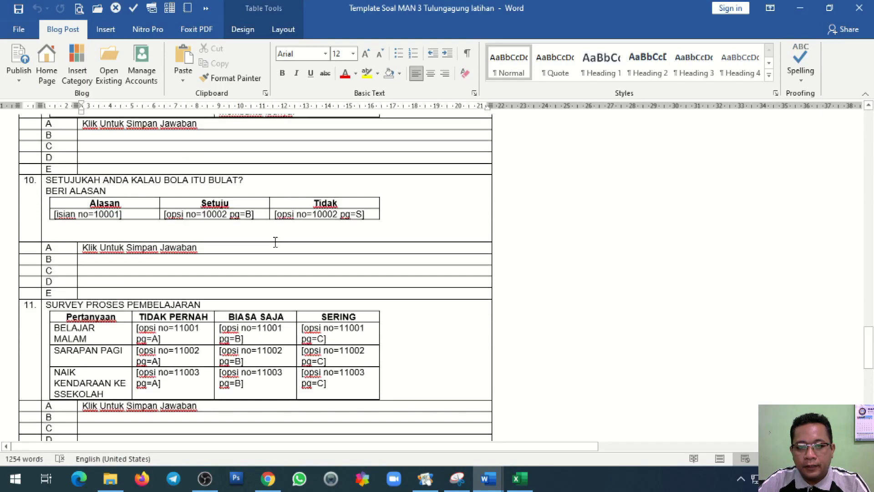
{"action": "scroll", "coordinate": [274, 241], "scroll_direction": "up", "scroll_amount": 20}
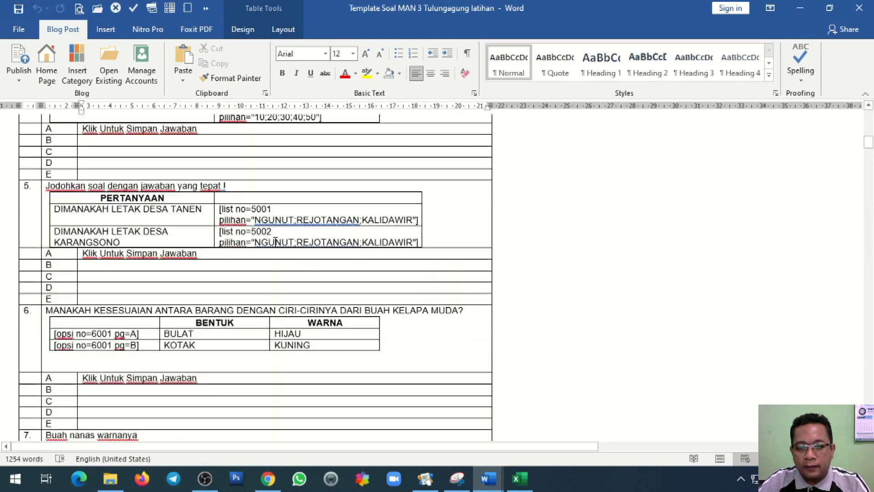
{"action": "scroll", "coordinate": [275, 243], "scroll_direction": "down", "scroll_amount": 10}
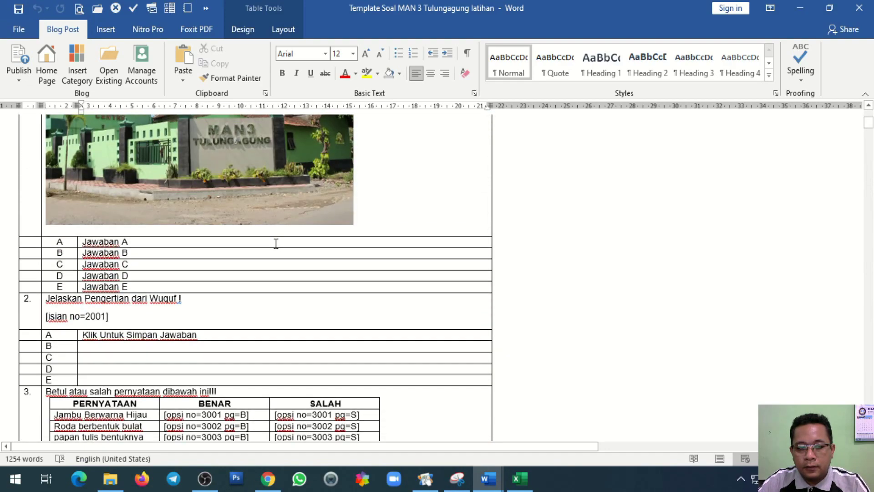
{"action": "left_click", "coordinate": [139, 207]}
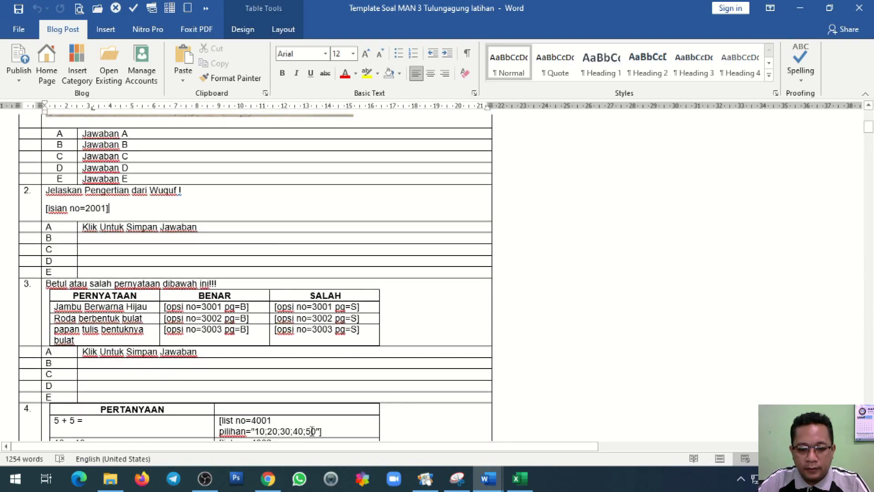
Step: Open the Excel workbook's SOAL sheet, and look through the Word template from question 2 to the last filled question
{"action": "left_click", "coordinate": [517, 479]}
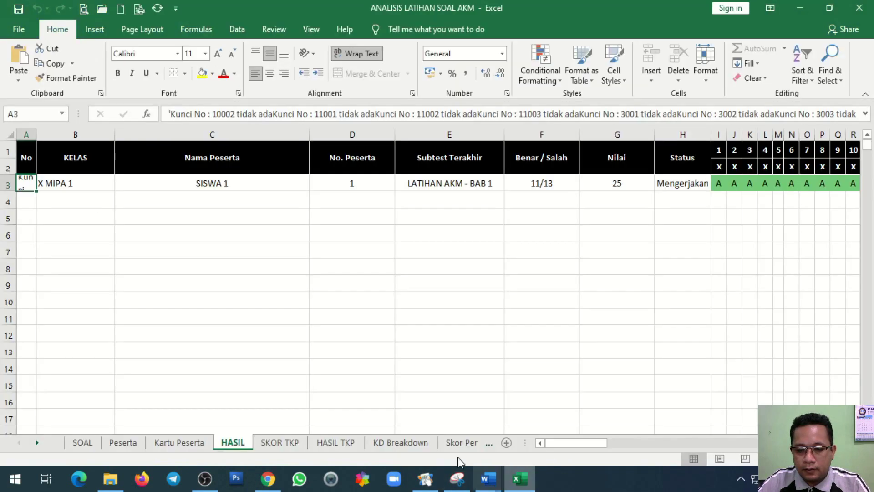
{"action": "left_click", "coordinate": [84, 443]}
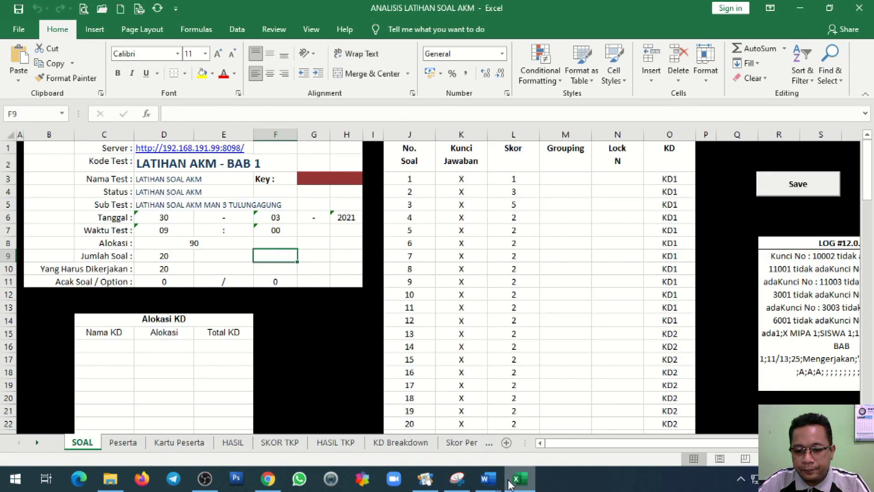
{"action": "mouse_move", "coordinate": [516, 480]}
{"action": "mouse_move", "coordinate": [488, 479]}
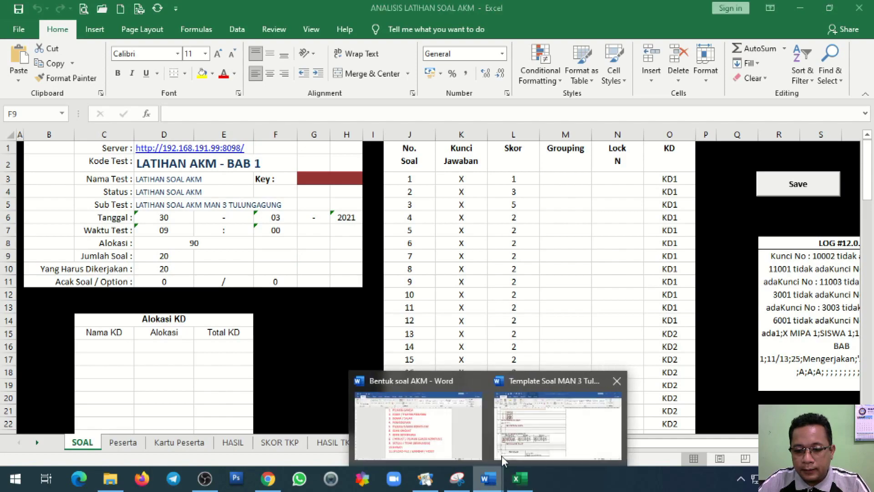
{"action": "left_click", "coordinate": [544, 428]}
{"action": "scroll", "coordinate": [105, 295], "scroll_direction": "down", "scroll_amount": 20}
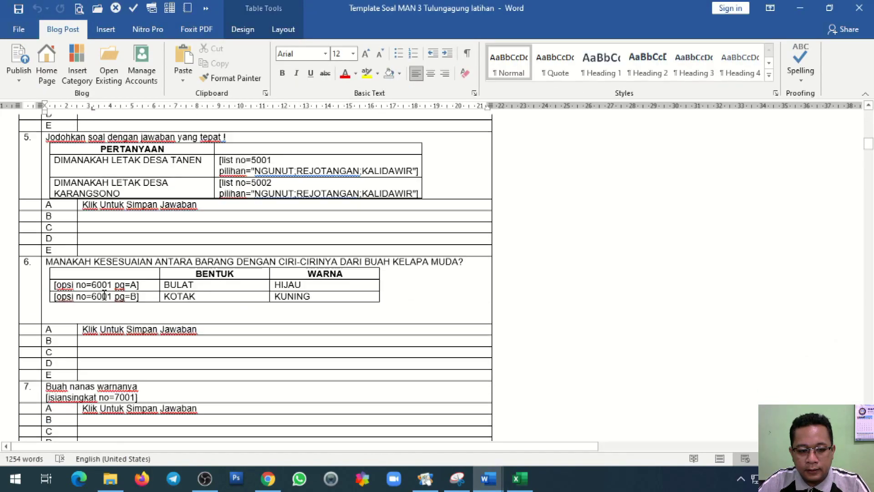
{"action": "scroll", "coordinate": [103, 296], "scroll_direction": "down", "scroll_amount": 20}
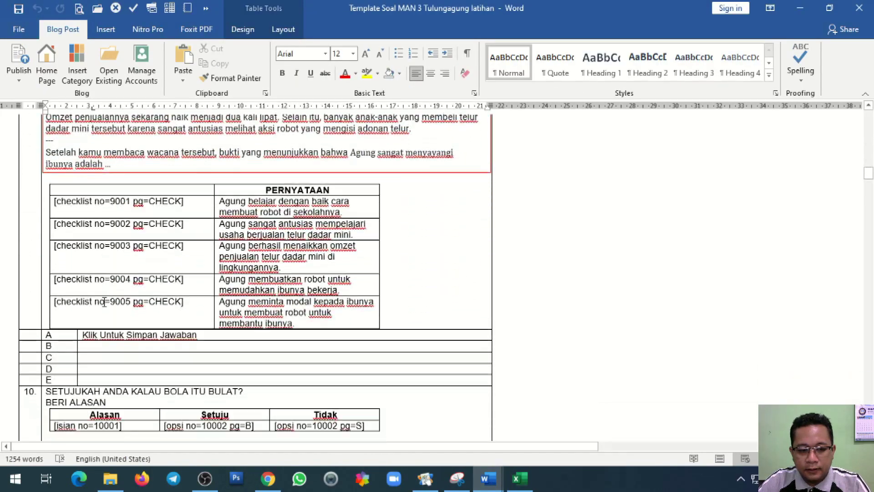
{"action": "scroll", "coordinate": [103, 302], "scroll_direction": "down", "scroll_amount": 4}
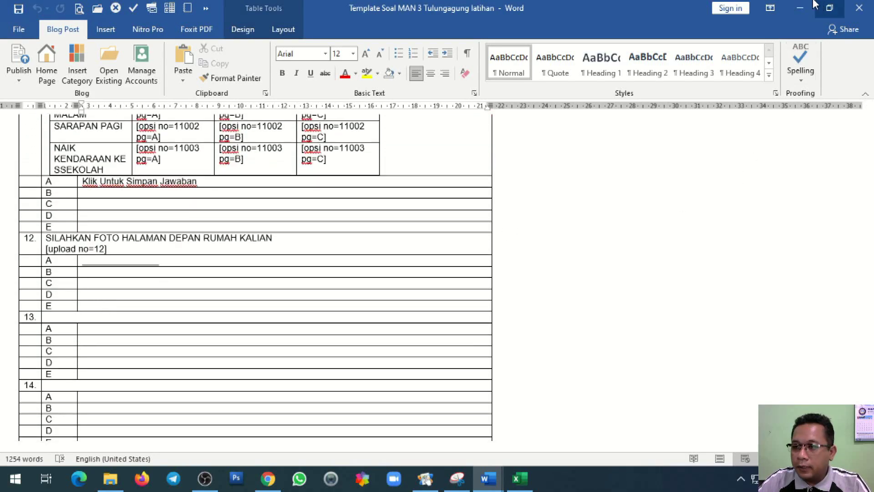
Step: Return to the Excel SOAL sheet and clear the number, answer key and score entries of questions 13 to 20
{"action": "left_click", "coordinate": [800, 8]}
{"action": "scroll", "coordinate": [462, 266], "scroll_direction": "down", "scroll_amount": 3}
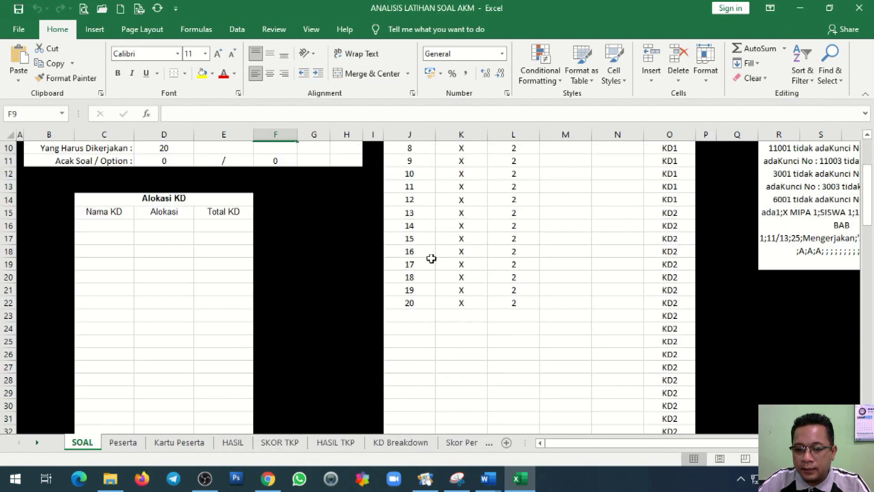
{"action": "left_click_drag", "start_coordinate": [419, 212], "coordinate": [526, 304]}
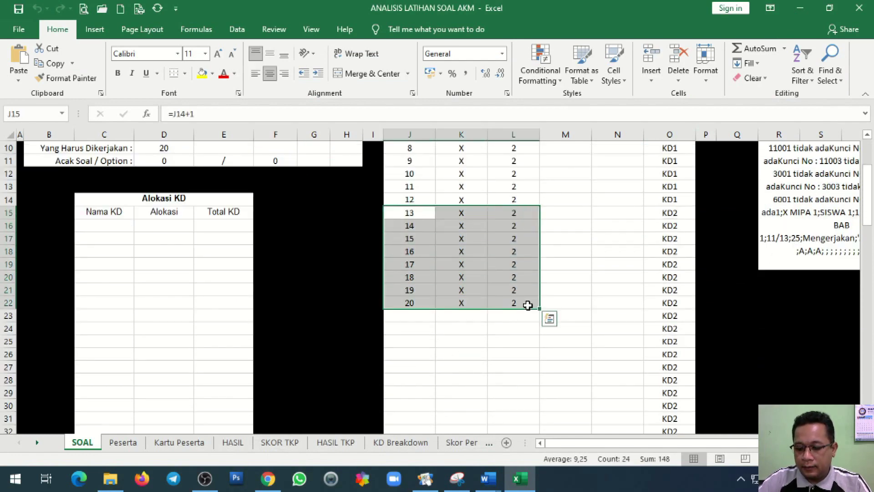
{"action": "key", "text": "Delete"}
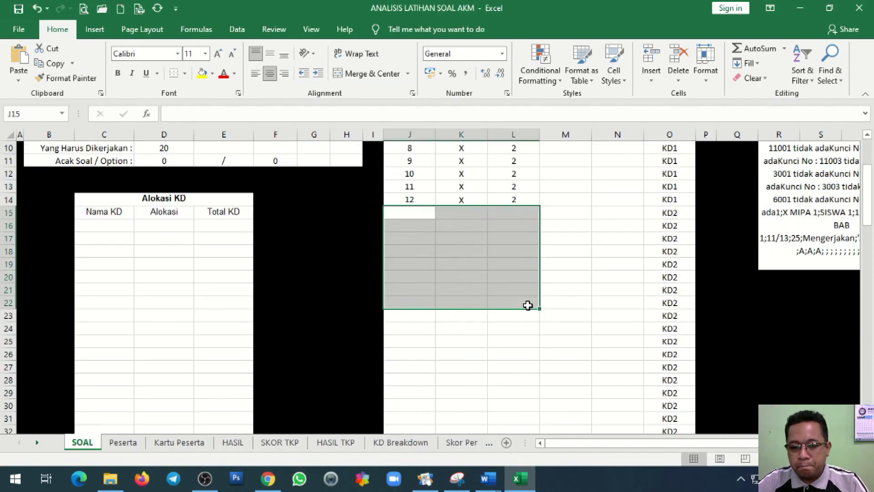
Step: Look up question 2's item number in the Word template and enter 2001 in cell J15 of the SOAL sheet
{"action": "left_click", "coordinate": [394, 211]}
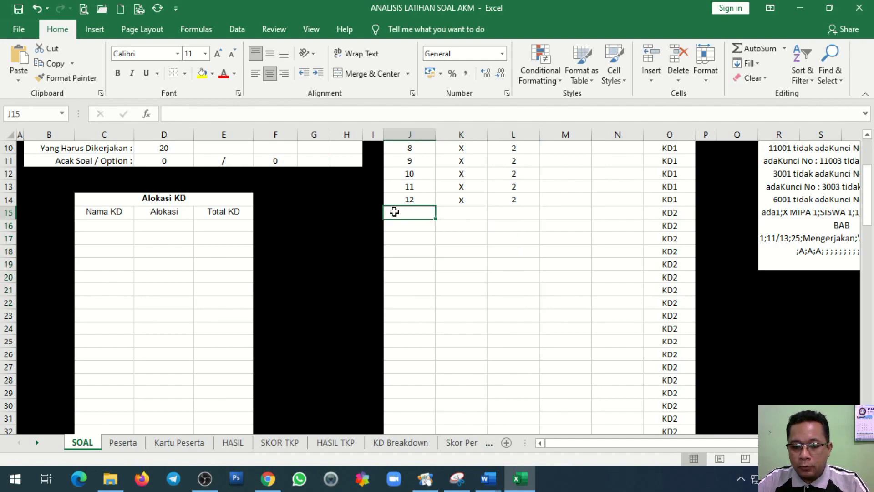
{"action": "mouse_move", "coordinate": [489, 479]}
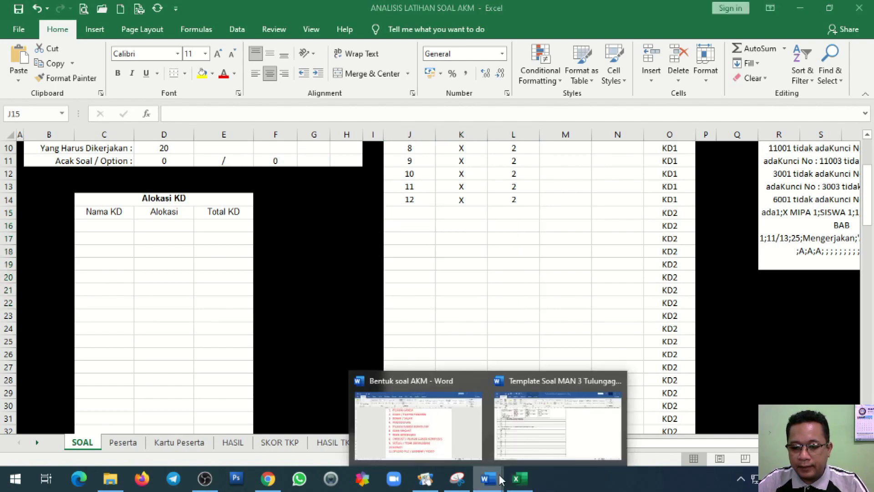
{"action": "left_click", "coordinate": [523, 429]}
{"action": "scroll", "coordinate": [336, 315], "scroll_direction": "up", "scroll_amount": 20}
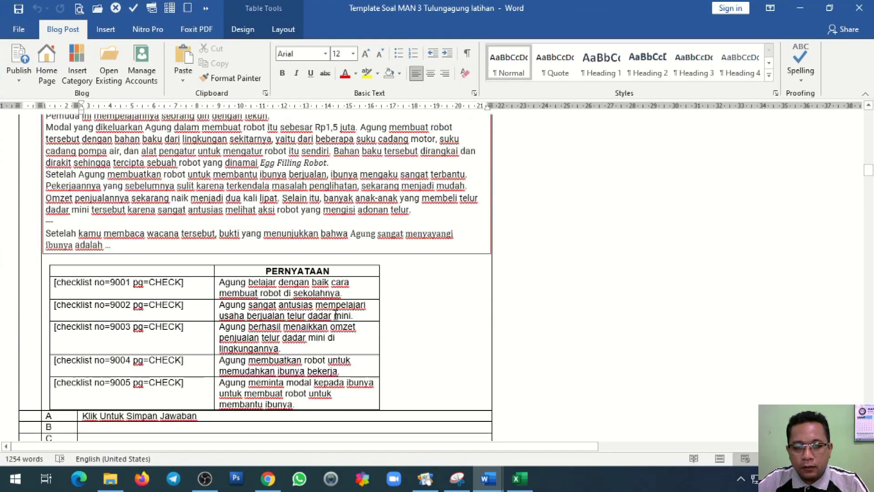
{"action": "scroll", "coordinate": [336, 314], "scroll_direction": "up", "scroll_amount": 20}
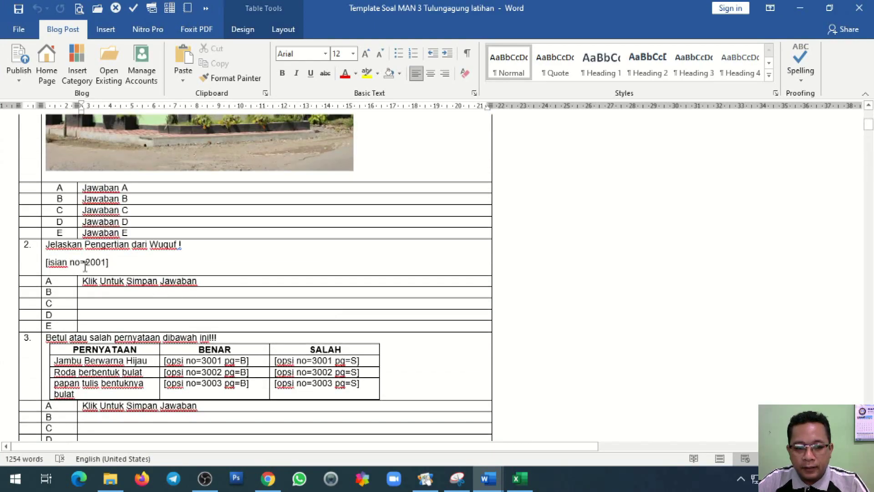
{"action": "left_click", "coordinate": [92, 262]}
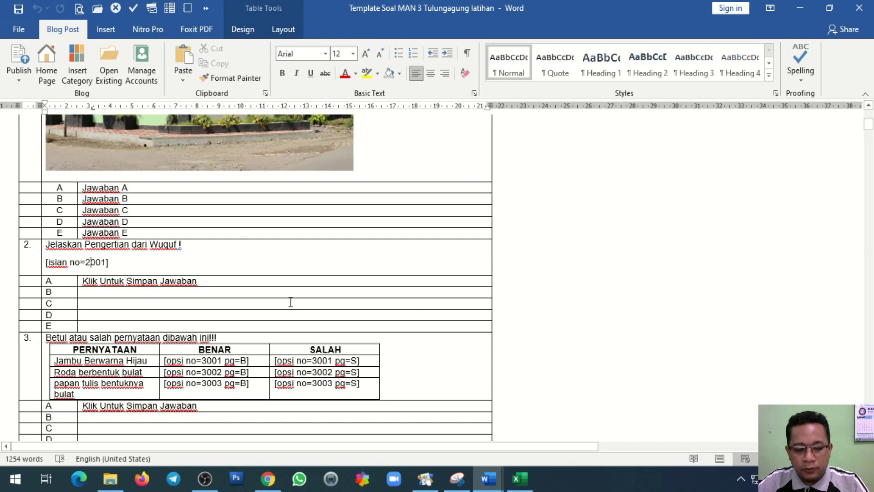
{"action": "key", "text": "alt+Tab"}
{"action": "type", "text": "20"}
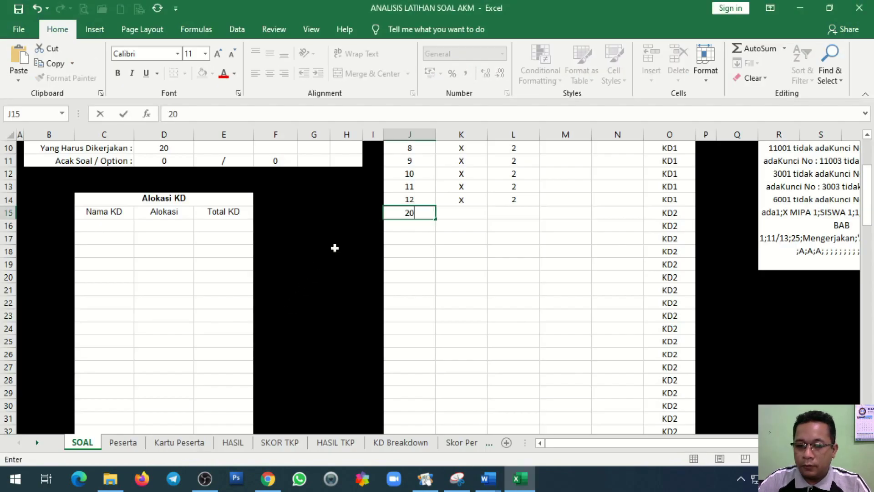
{"action": "type", "text": "01"}
{"action": "key", "text": "Return"}
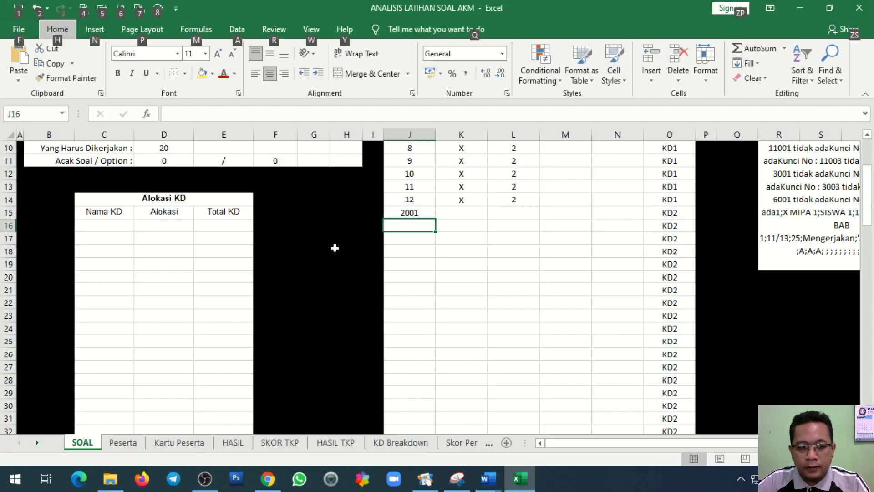
Step: Look up question 3's item numbers in the Word template and enter 3001, 3002 and 3003 in cells J16 to J18 of the SOAL sheet
{"action": "key", "text": "alt+Tab"}
{"action": "scroll", "coordinate": [112, 276], "scroll_direction": "down", "scroll_amount": 3}
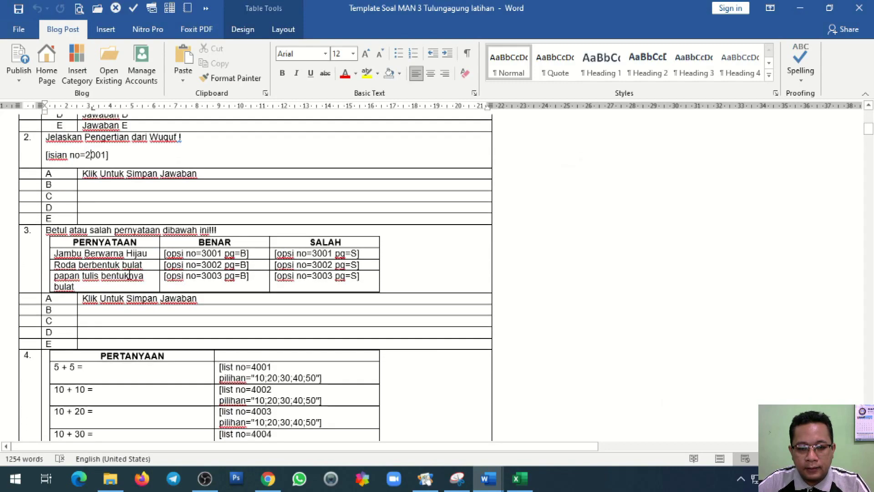
{"action": "left_click", "coordinate": [208, 254]}
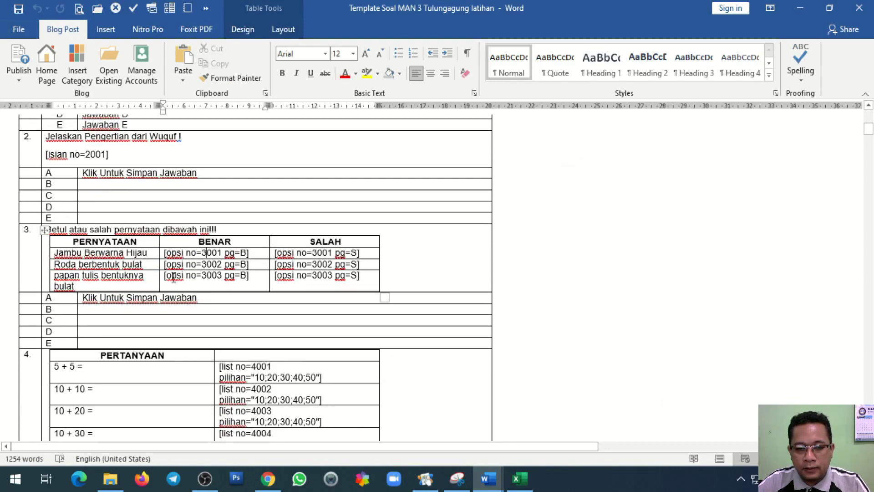
{"action": "key", "text": "alt+Tab"}
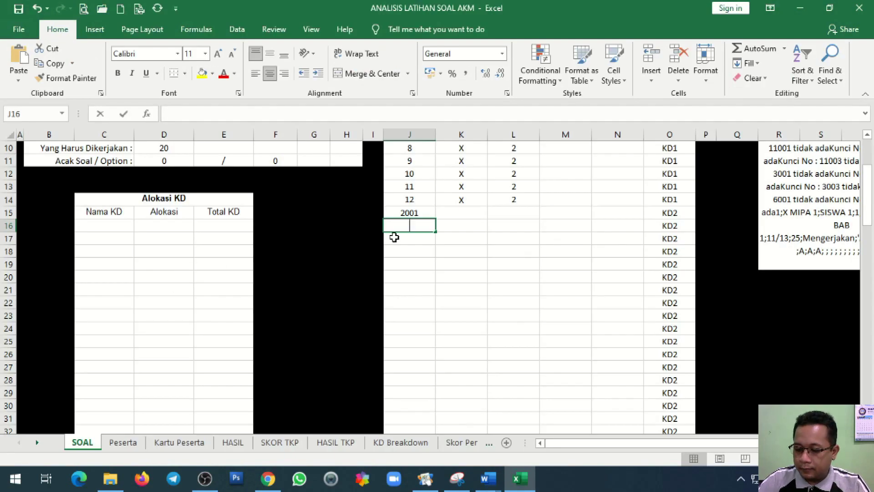
{"action": "type", "text": "3001"}
{"action": "key", "text": "Return"}
{"action": "type", "text": "3002"}
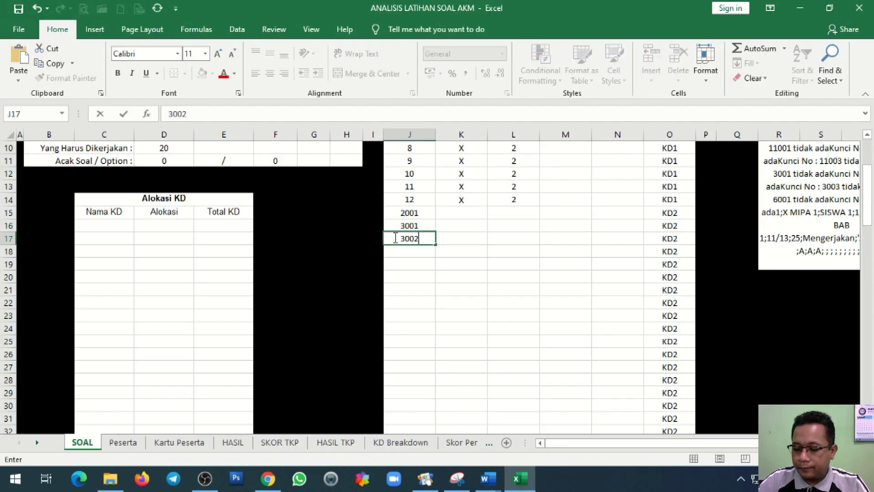
{"action": "key", "text": "Return"}
{"action": "type", "text": "3003"}
{"action": "key", "text": "Return"}
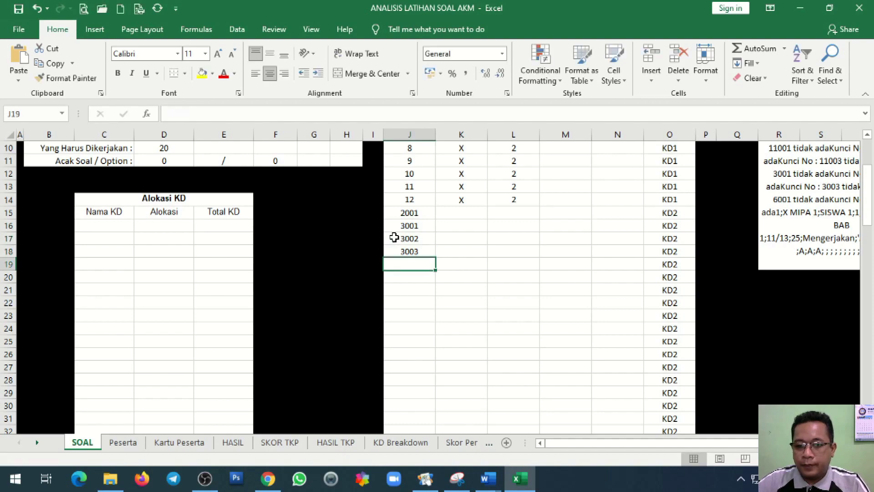
Step: Check question 4 in the Word template, enter 4001 in J19 of the SOAL sheet and fill it as a series to 4004 in J22
{"action": "key", "text": "alt+Tab"}
{"action": "scroll", "coordinate": [346, 282], "scroll_direction": "down", "scroll_amount": 5}
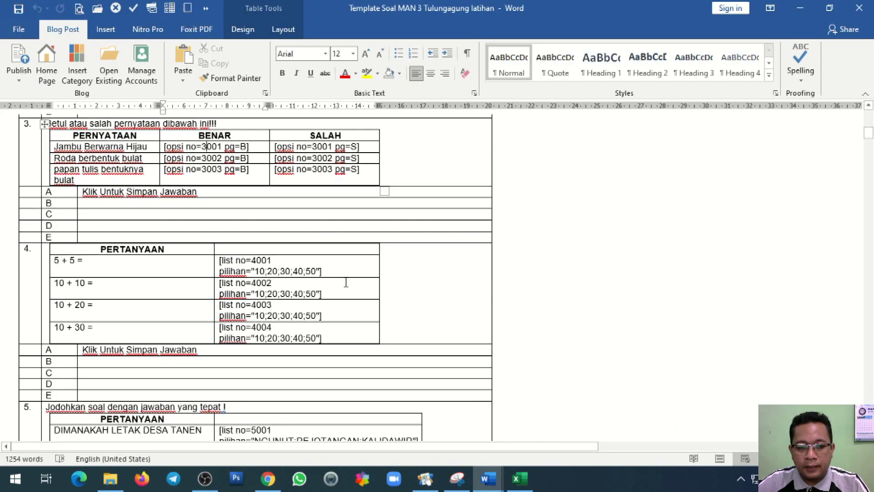
{"action": "key", "text": "alt+Tab"}
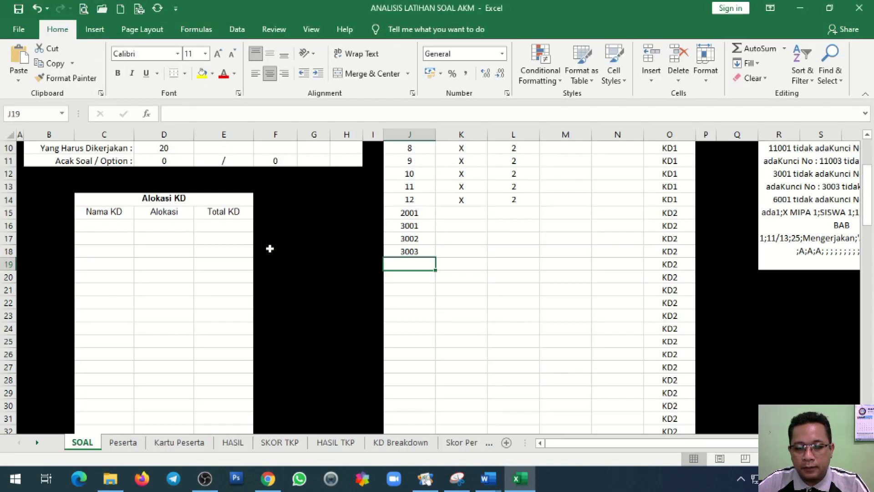
{"action": "type", "text": "4001"}
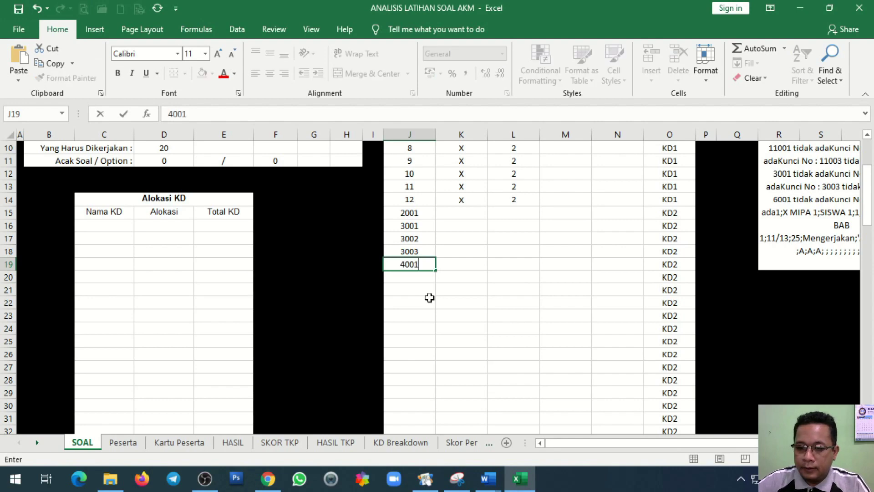
{"action": "left_click_drag", "start_coordinate": [435, 276], "coordinate": [428, 306]}
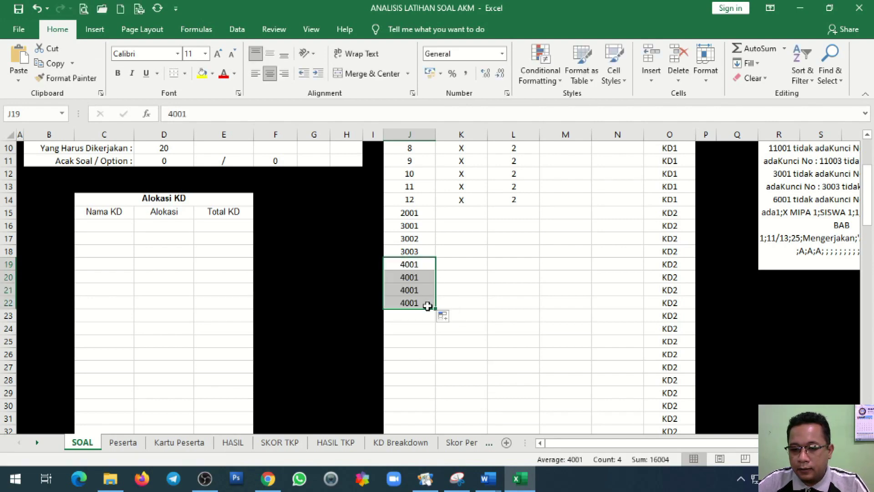
{"action": "left_click", "coordinate": [442, 315]}
{"action": "left_click", "coordinate": [461, 347]}
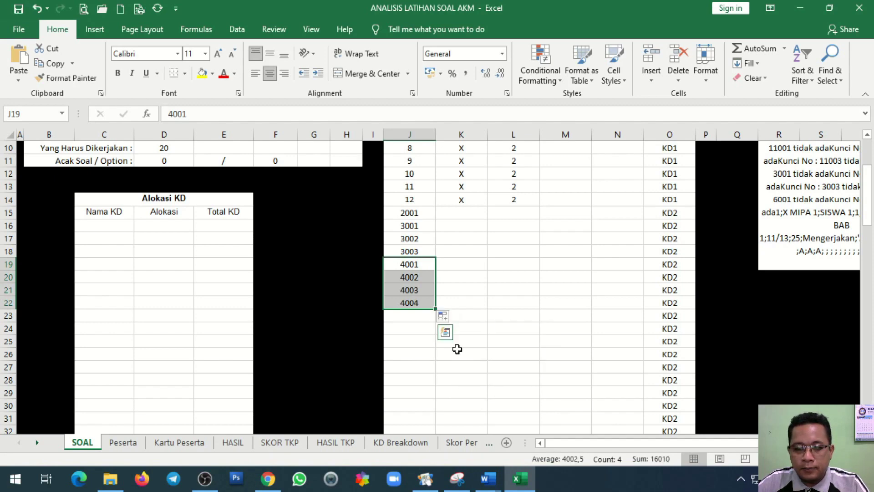
Step: Look up question 5's item numbers in the Word template and enter 5001 and 5002 in cells J23 and J24 of the SOAL sheet
{"action": "key", "text": "alt+Tab"}
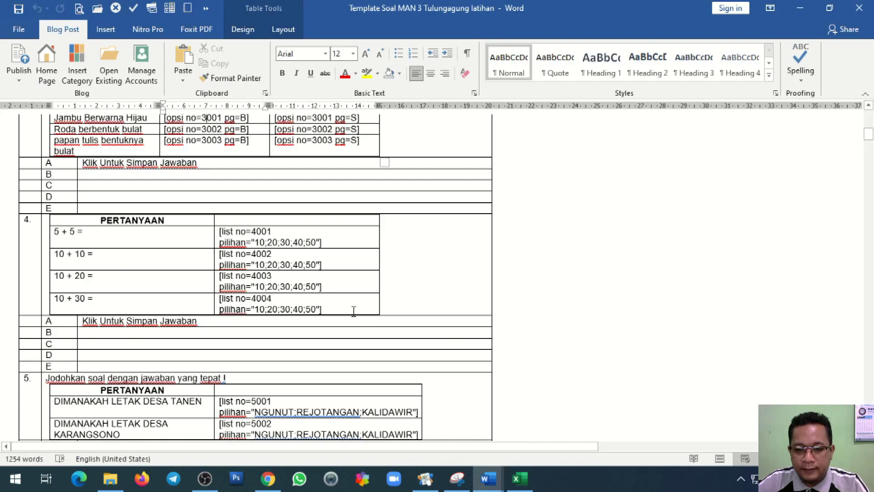
{"action": "scroll", "coordinate": [354, 309], "scroll_direction": "down", "scroll_amount": 5}
{"action": "key", "text": "alt+Tab"}
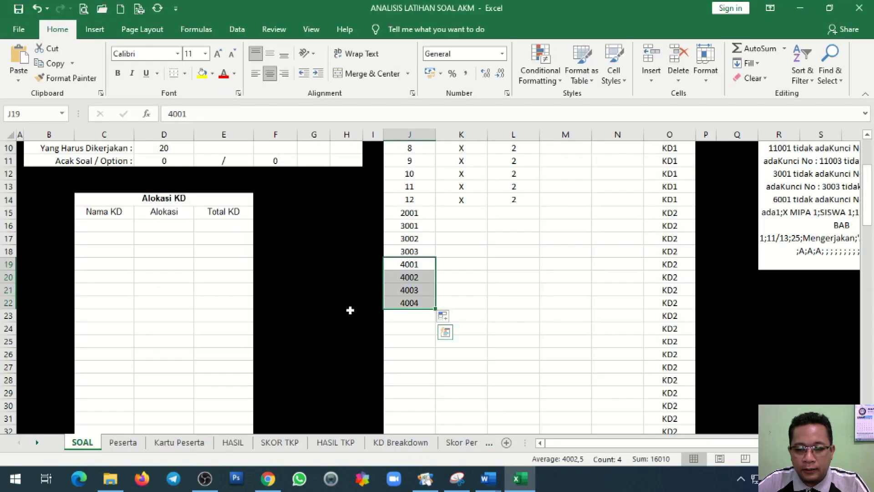
{"action": "left_click", "coordinate": [419, 319]}
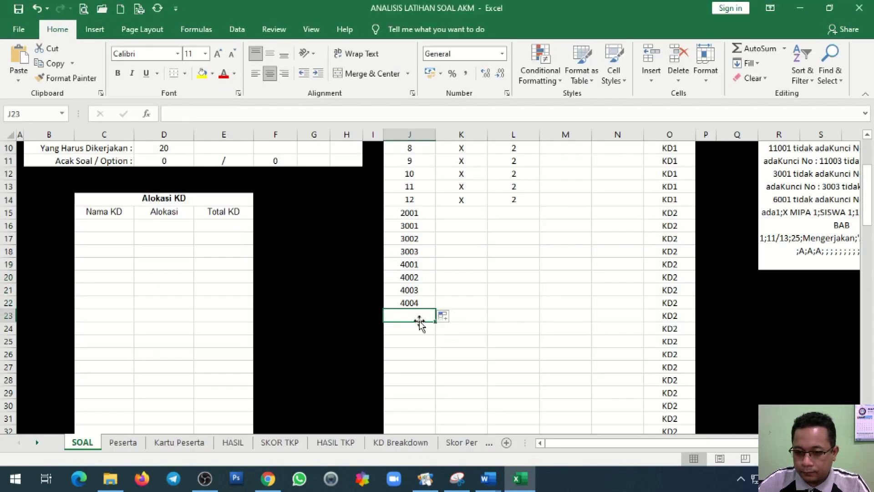
{"action": "type", "text": "5001"}
{"action": "key", "text": "Return"}
{"action": "type", "text": "5002"}
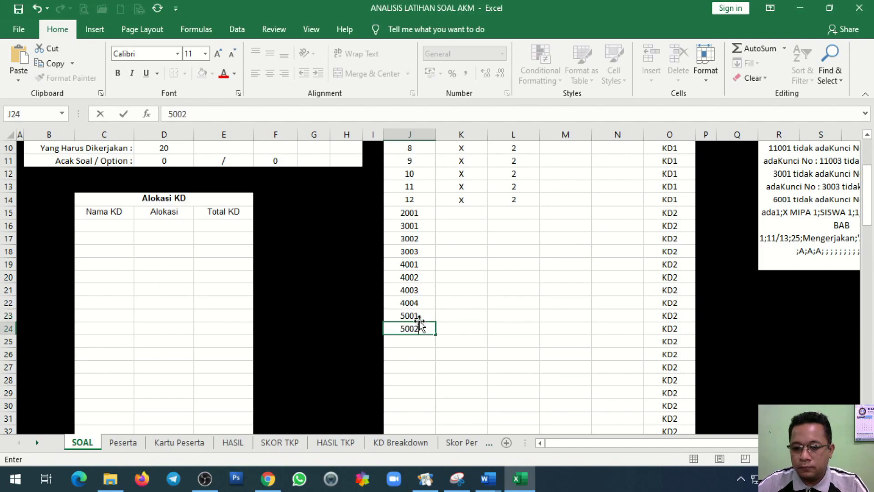
Step: Look up question 6's item number in the Word template and enter 6001 in cell J25 of the SOAL sheet
{"action": "key", "text": "alt+Tab"}
{"action": "scroll", "coordinate": [414, 325], "scroll_direction": "down", "scroll_amount": 3}
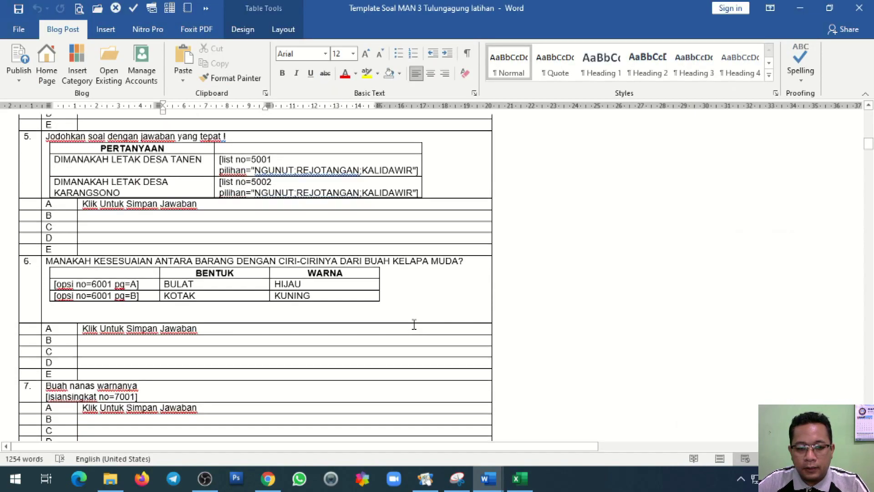
{"action": "key", "text": "alt+Tab"}
{"action": "key", "text": "alt+Tab"}
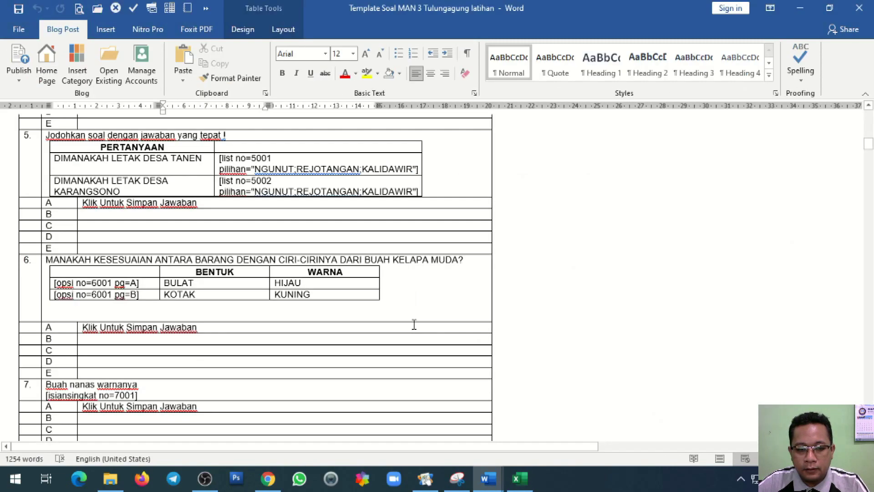
{"action": "key", "text": "alt+Tab"}
{"action": "key", "text": "Return"}
{"action": "type", "text": "6001"}
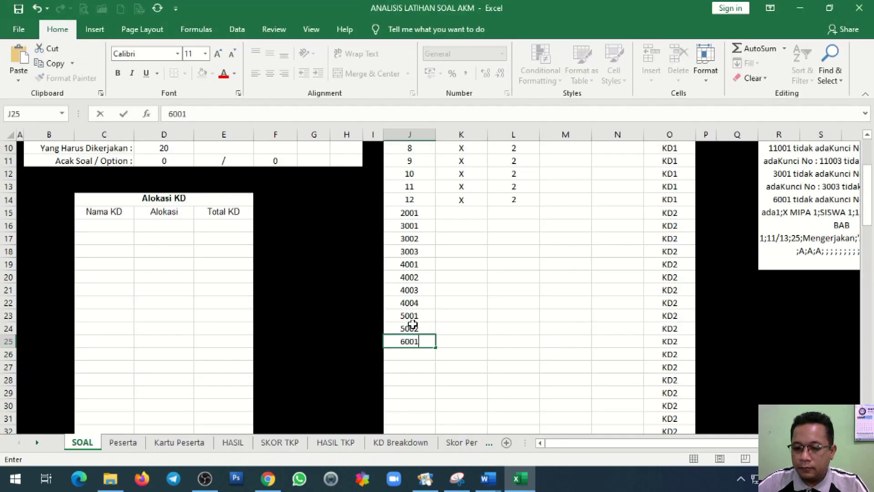
{"action": "key", "text": "Return"}
Step: Look up question 7's item number in the Word template and enter 7001 in cell J26 of the SOAL sheet
{"action": "key", "text": "alt+Tab"}
{"action": "scroll", "coordinate": [137, 282], "scroll_direction": "down", "scroll_amount": 5}
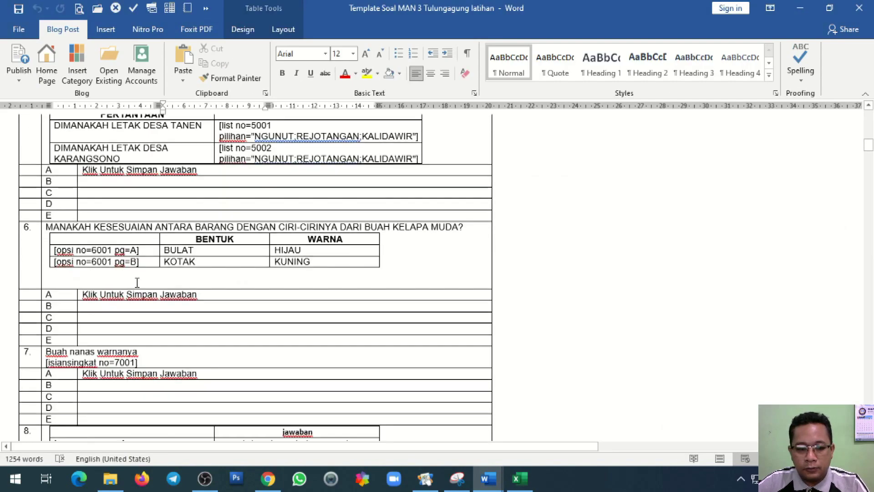
{"action": "key", "text": "alt+Tab"}
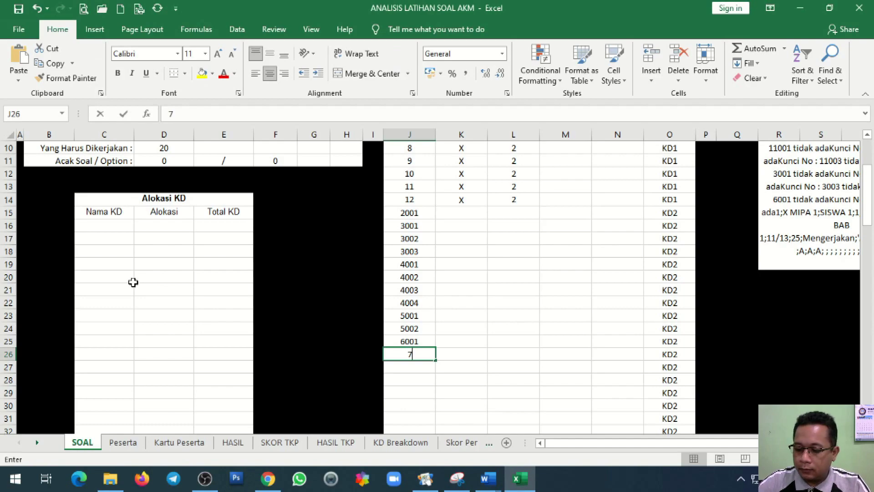
{"action": "type", "text": "7001"}
{"action": "key", "text": "Return"}
Step: Look up question 8's item number in the Word template and enter 8001 in cell J27 of the SOAL sheet
{"action": "key", "text": "alt+Tab"}
{"action": "scroll", "coordinate": [133, 282], "scroll_direction": "down", "scroll_amount": 2}
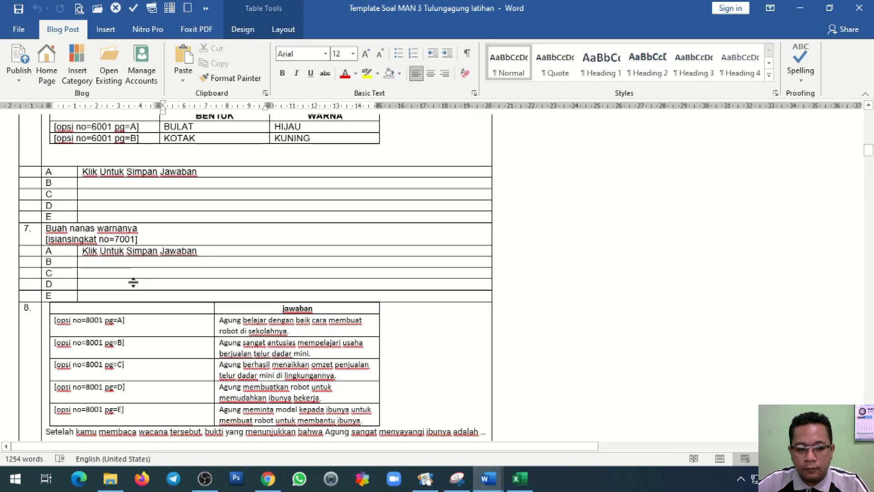
{"action": "scroll", "coordinate": [133, 283], "scroll_direction": "down", "scroll_amount": 3}
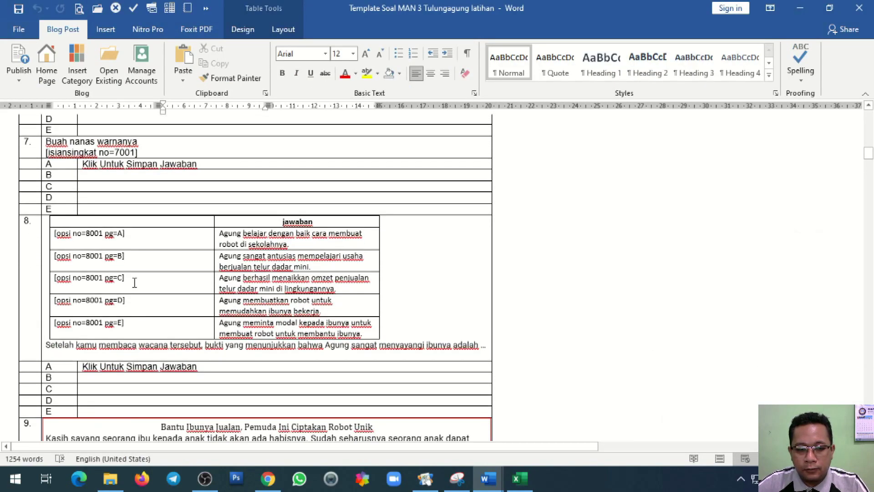
{"action": "key", "text": "alt+Tab"}
{"action": "type", "text": "8001"}
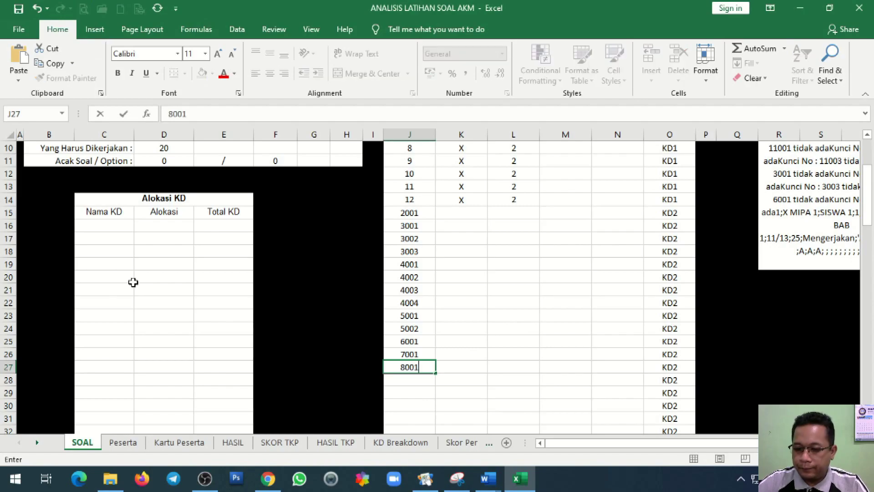
{"action": "key", "text": "Return"}
Step: Check question 9 in the Word template, enter 9001 in J28 of the SOAL sheet and fill it as a series to 9005 in J32
{"action": "key", "text": "alt+Tab"}
{"action": "scroll", "coordinate": [134, 283], "scroll_direction": "down", "scroll_amount": 10}
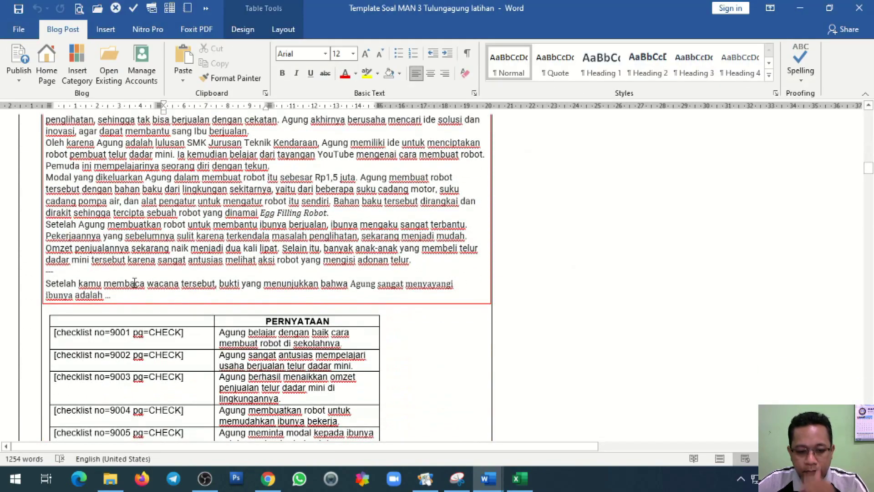
{"action": "scroll", "coordinate": [134, 282], "scroll_direction": "down", "scroll_amount": 3}
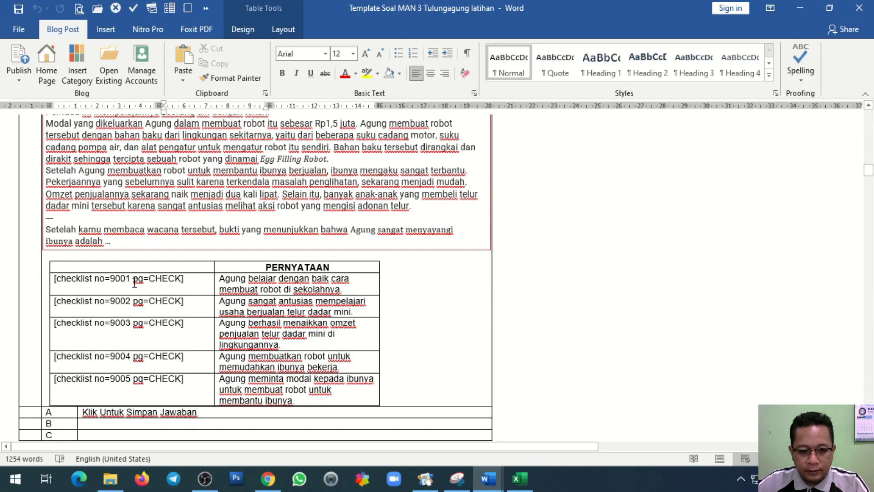
{"action": "key", "text": "alt+Tab"}
{"action": "type", "text": "9001"}
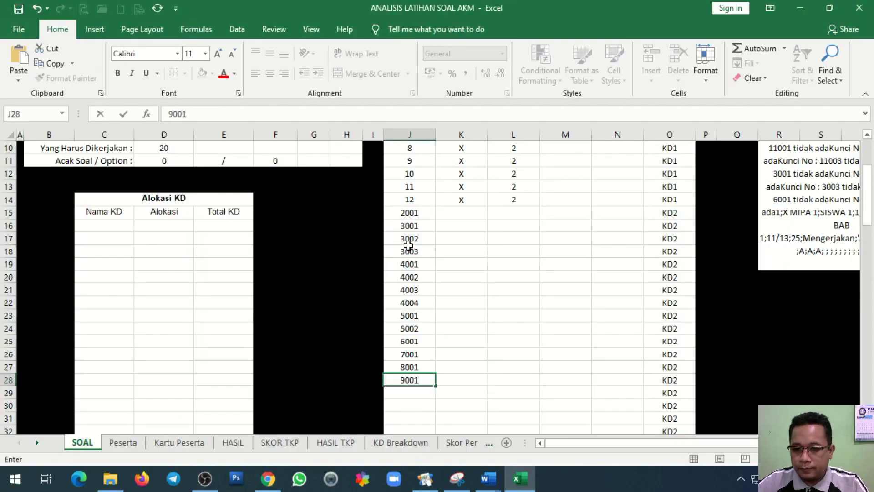
{"action": "scroll", "coordinate": [453, 270], "scroll_direction": "down", "scroll_amount": 3}
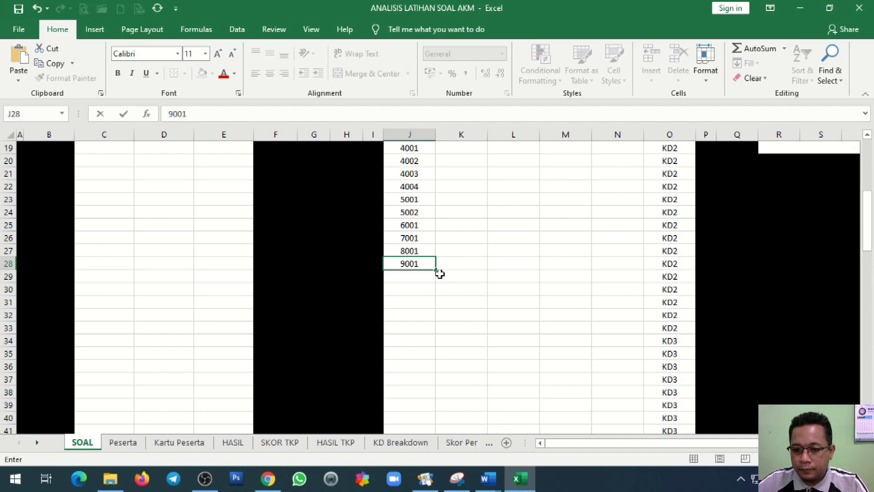
{"action": "left_click_drag", "start_coordinate": [436, 271], "coordinate": [434, 321]}
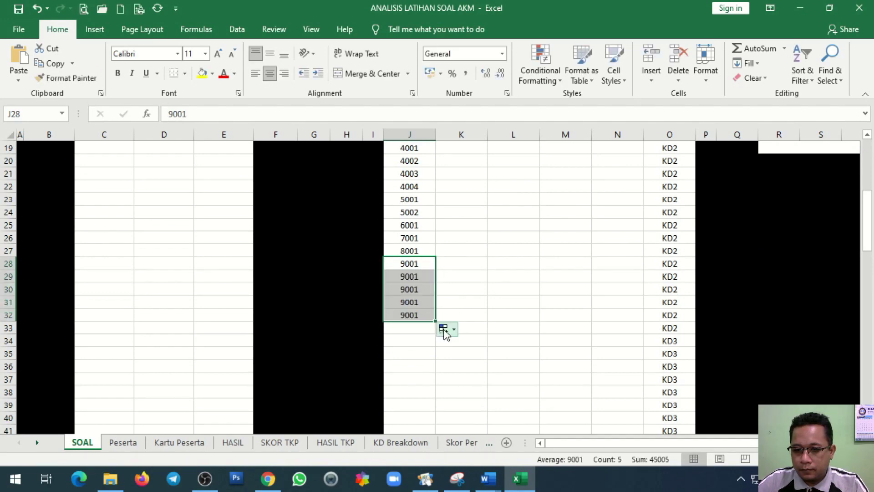
{"action": "left_click", "coordinate": [446, 329]}
{"action": "left_click", "coordinate": [466, 360]}
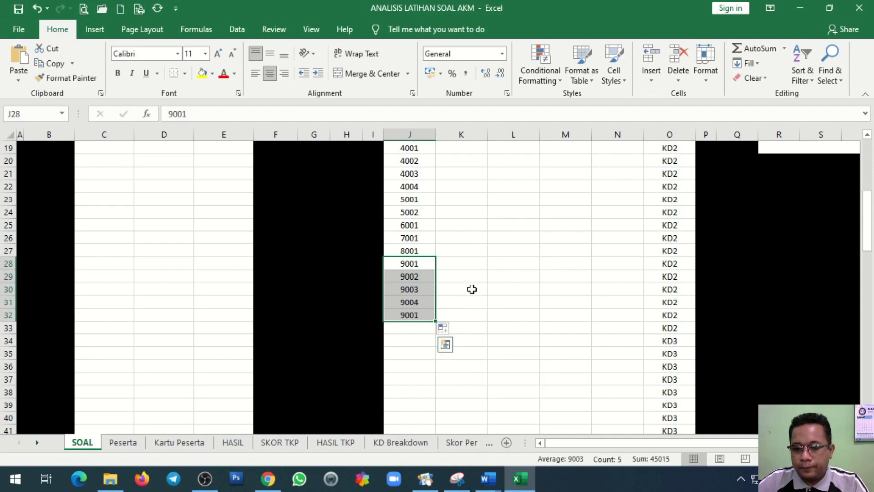
Step: Check question 10 in the Word template, enter 10001 in J33 of the SOAL sheet and fill it as a series to 10002 in J34
{"action": "key", "text": "alt+Tab"}
{"action": "scroll", "coordinate": [295, 302], "scroll_direction": "down", "scroll_amount": 5}
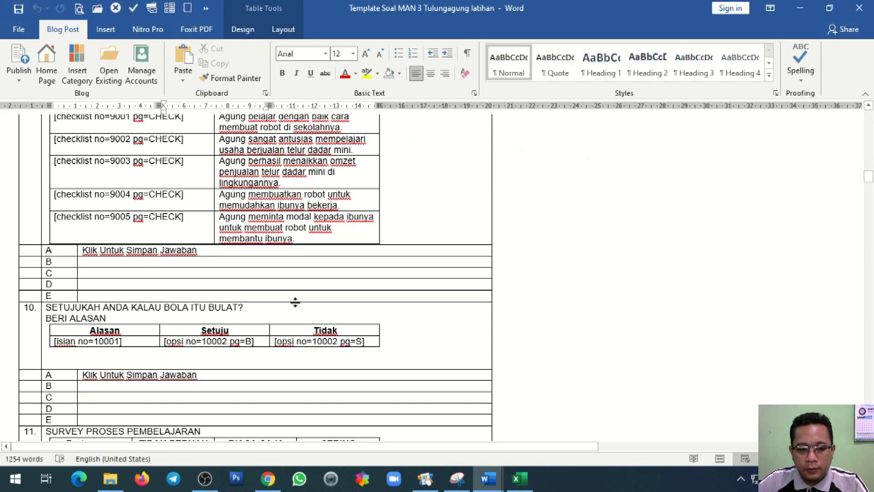
{"action": "key", "text": "alt+Tab"}
{"action": "key", "text": "alt+Tab"}
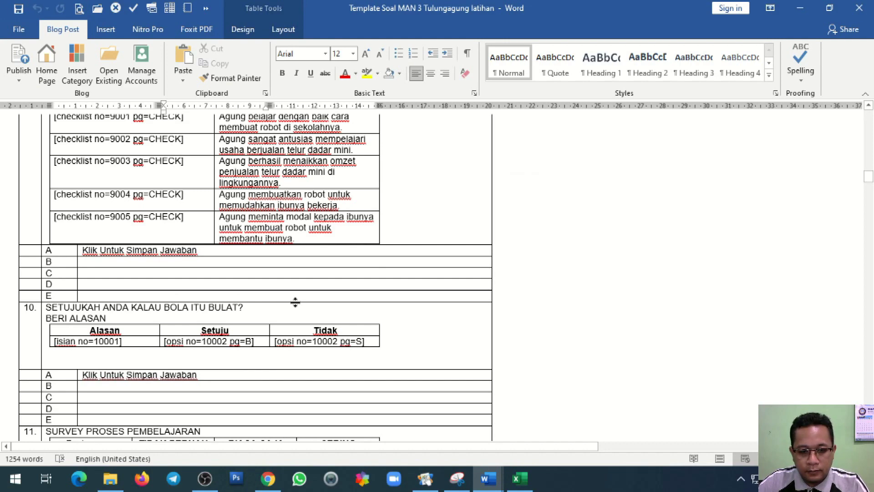
{"action": "key", "text": "alt+Tab"}
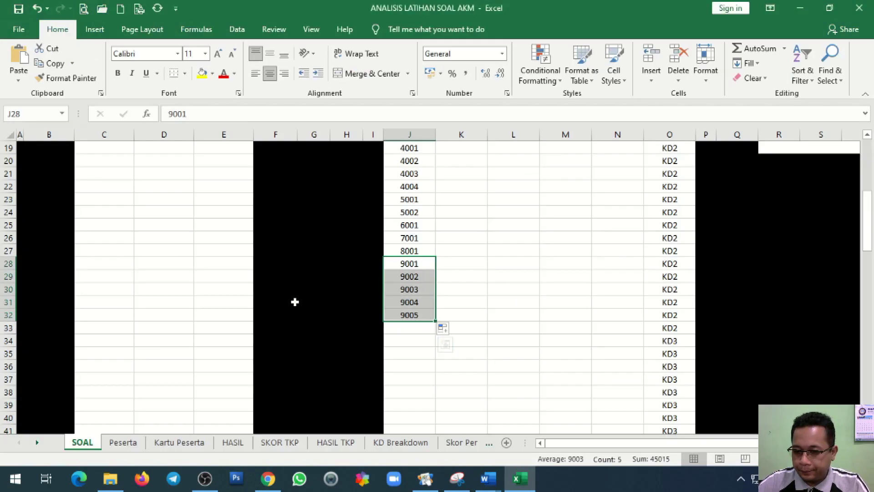
{"action": "left_click", "coordinate": [409, 327]}
{"action": "type", "text": "1001"}
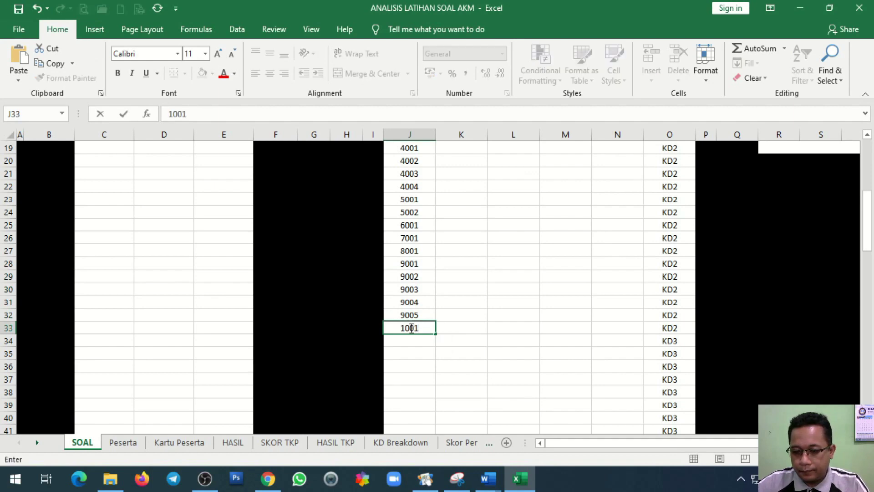
{"action": "key", "text": "alt+Tab"}
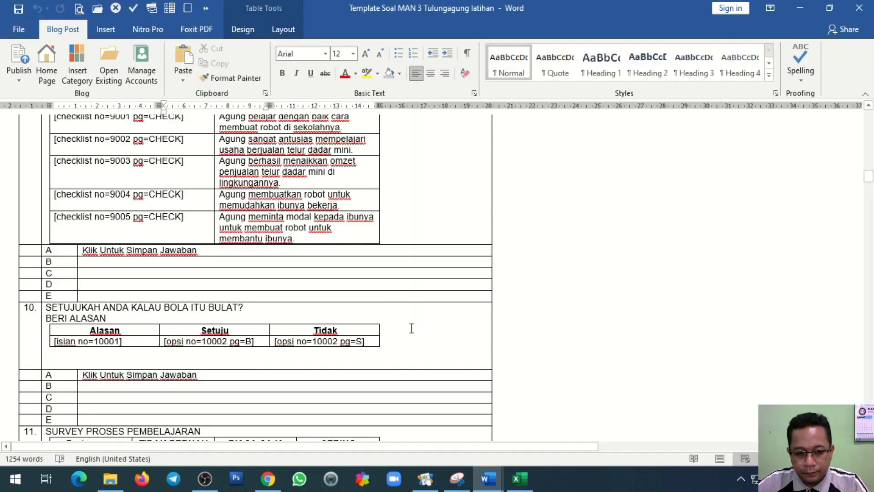
{"action": "key", "text": "alt+Tab"}
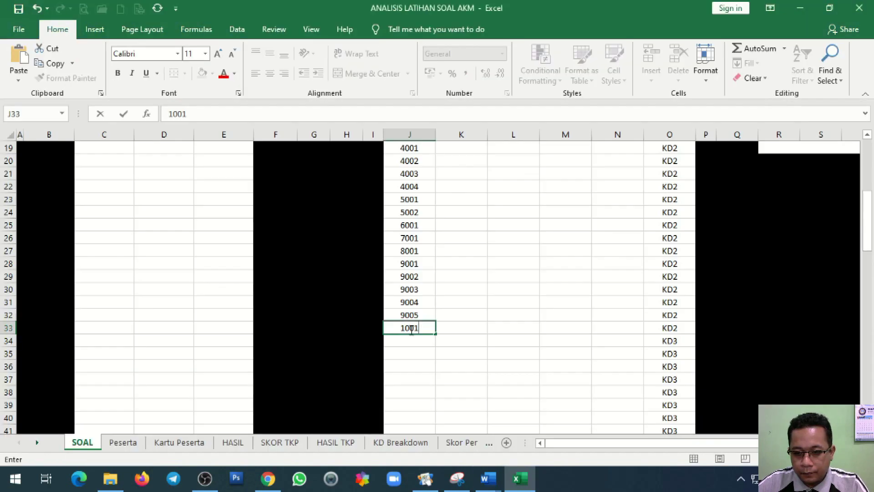
{"action": "type", "text": "0"}
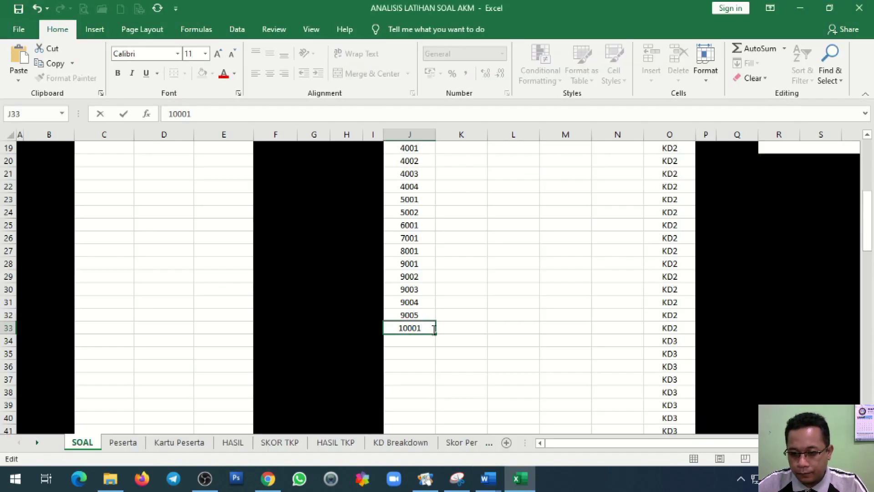
{"action": "left_click_drag", "start_coordinate": [435, 342], "coordinate": [437, 347]}
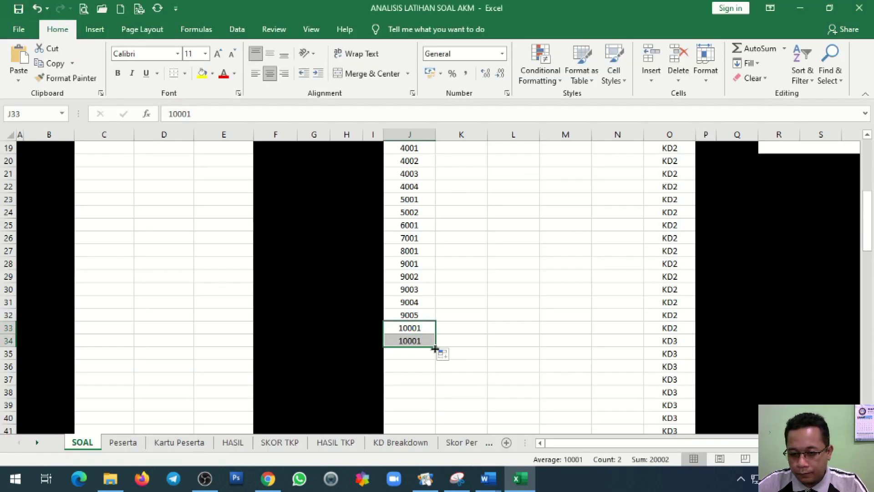
{"action": "left_click", "coordinate": [421, 355]}
{"action": "left_click", "coordinate": [426, 341]}
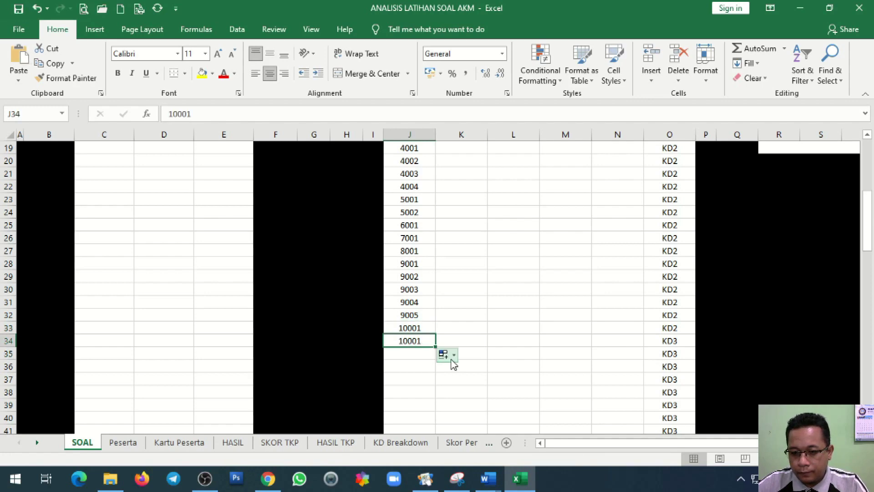
{"action": "left_click", "coordinate": [447, 354]}
{"action": "left_click", "coordinate": [463, 386]}
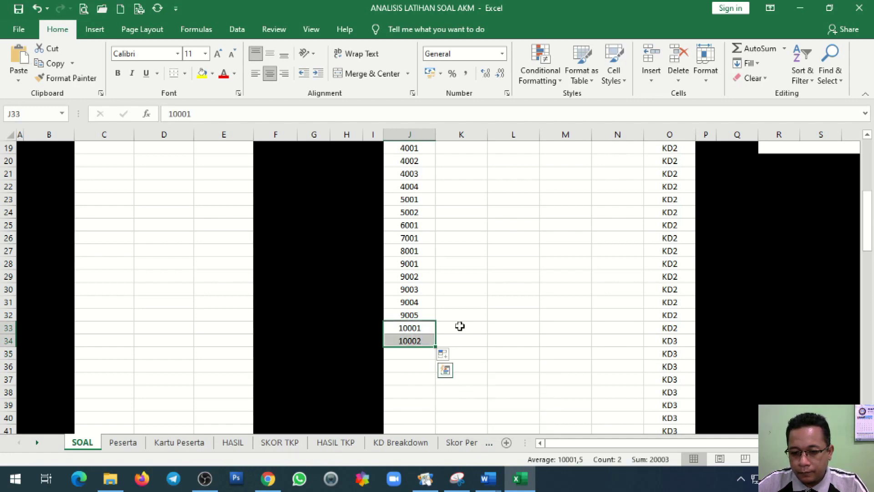
Step: Check question 11 in the Word template, enter 11001 in J35 of the SOAL sheet and fill it as a series down to J37
{"action": "key", "text": "alt+Tab"}
{"action": "scroll", "coordinate": [222, 313], "scroll_direction": "down", "scroll_amount": 6}
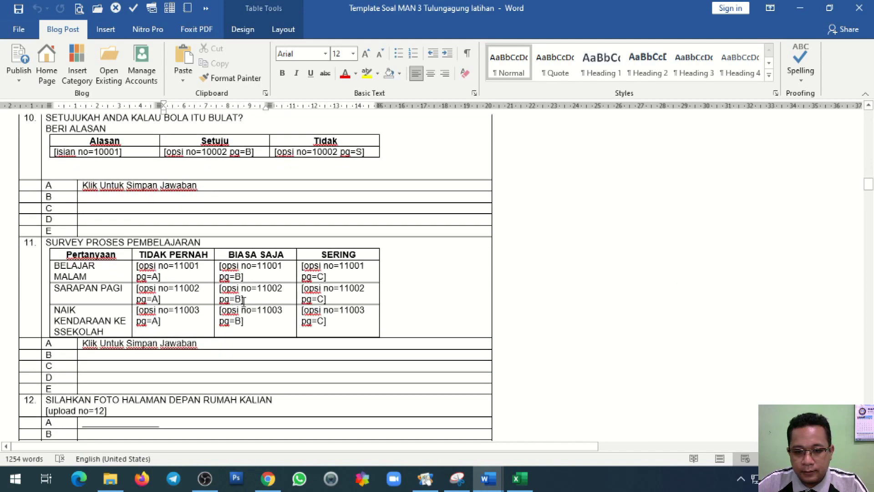
{"action": "key", "text": "alt+Tab"}
{"action": "left_click", "coordinate": [423, 357]}
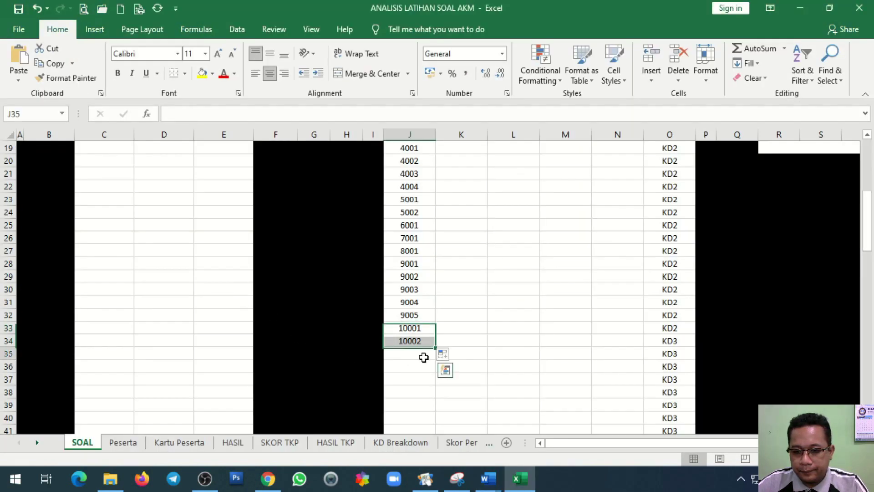
{"action": "type", "text": "11001"}
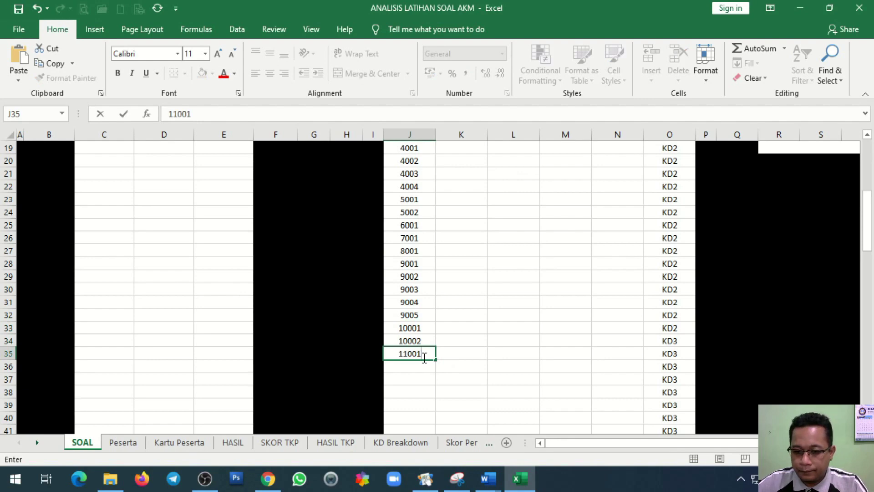
{"action": "left_click_drag", "start_coordinate": [436, 360], "coordinate": [446, 393]}
{"action": "left_click", "coordinate": [447, 393]}
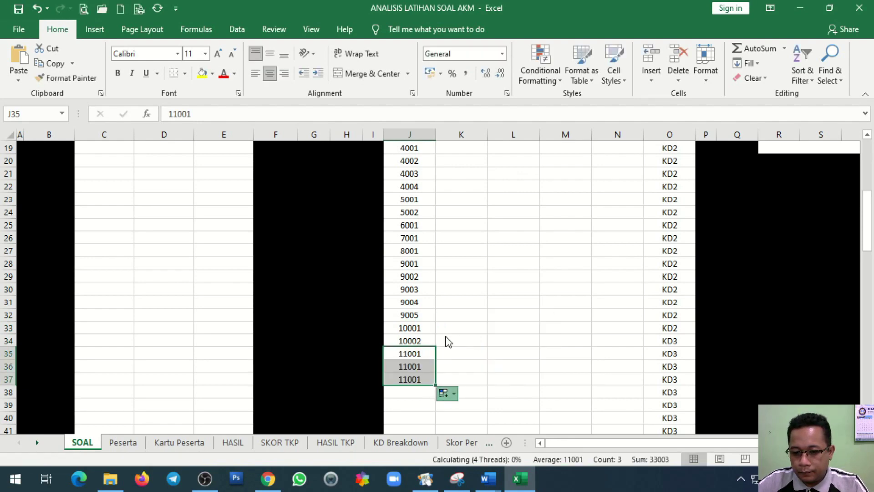
Step: Check question 12 in the Word template, then copy its key X and score 2 from K14:L14 to the SOAL rows from item 2001 downward
{"action": "key", "text": "alt+Tab"}
{"action": "scroll", "coordinate": [257, 337], "scroll_direction": "down", "scroll_amount": 5}
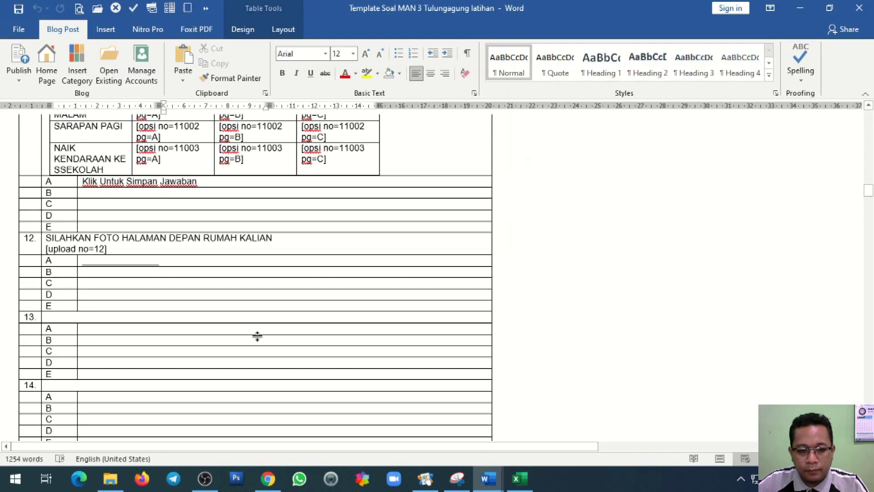
{"action": "key", "text": "alt+Tab"}
{"action": "scroll", "coordinate": [556, 390], "scroll_direction": "up", "scroll_amount": 5}
{"action": "left_click", "coordinate": [478, 239]}
{"action": "left_click_drag", "start_coordinate": [495, 240], "coordinate": [513, 238]}
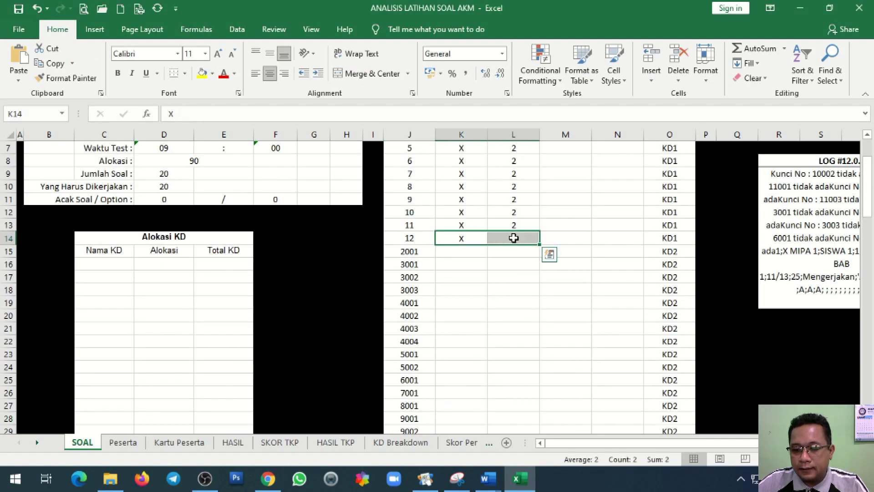
{"action": "key", "text": "ctrl+c"}
{"action": "left_click_drag", "start_coordinate": [461, 252], "coordinate": [458, 285]}
{"action": "key", "text": "ctrl+v"}
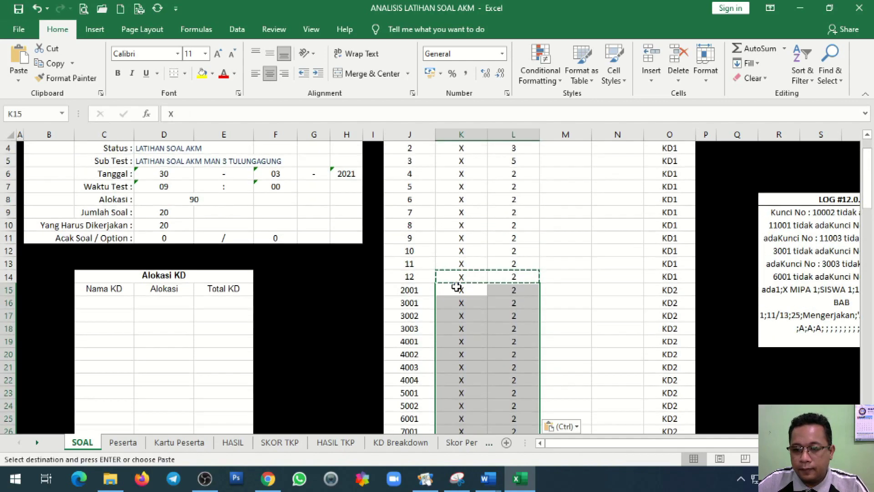
Step: Save the test from the SOAL sheet, then refresh the participant results on the HASIL sheet
{"action": "scroll", "coordinate": [764, 162], "scroll_direction": "up", "scroll_amount": 1}
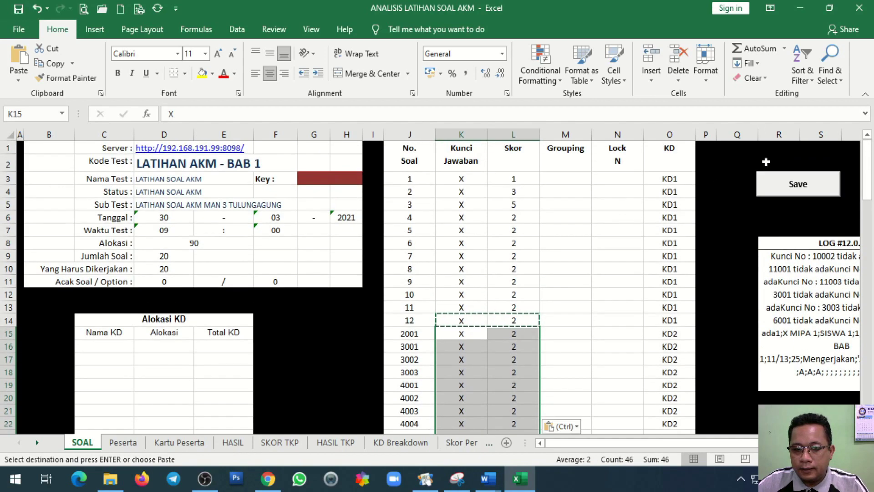
{"action": "left_click", "coordinate": [822, 185]}
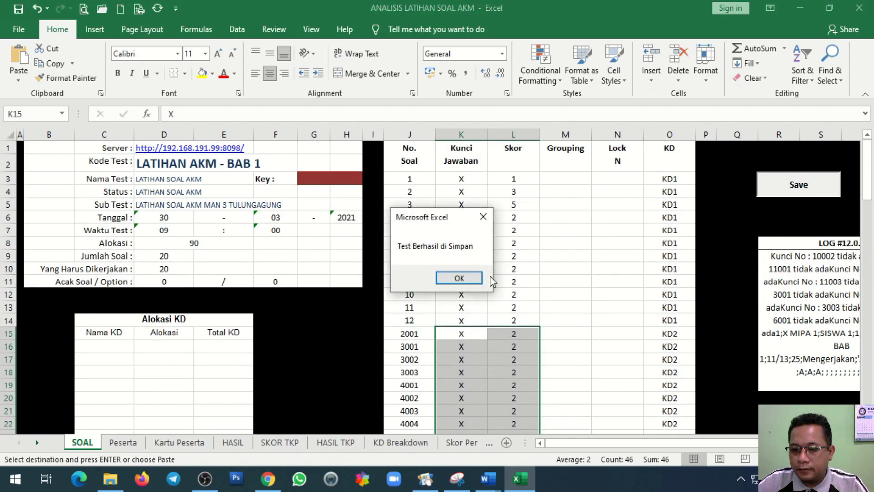
{"action": "left_click", "coordinate": [460, 278]}
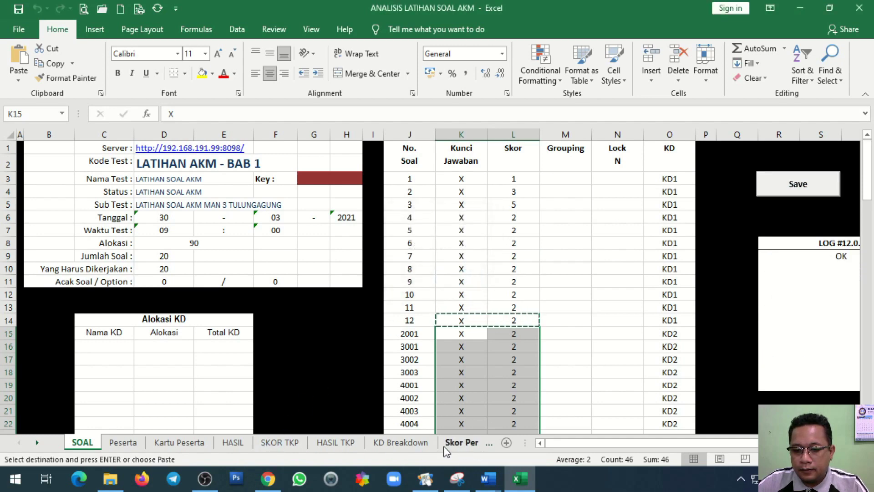
{"action": "left_click", "coordinate": [230, 444]}
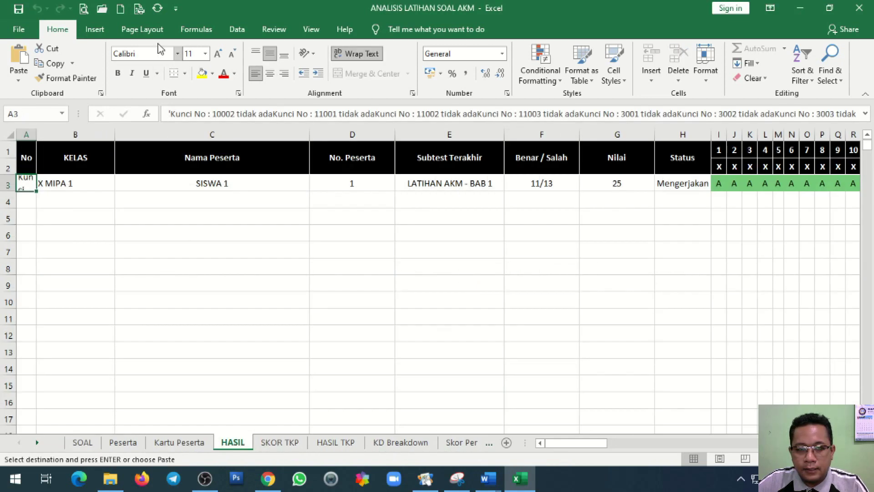
{"action": "left_click", "coordinate": [157, 9]}
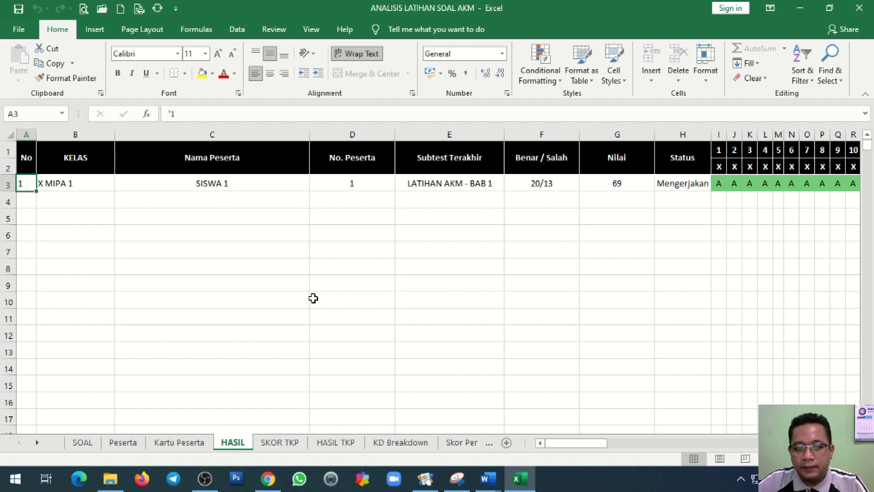
Step: Copy the participant's answers in I3:AQ3 of HASIL and paste them as transposed values into the SOAL answer key starting at K3
{"action": "mouse_move", "coordinate": [556, 444]}
{"action": "left_mouse_down"}
{"action": "mouse_move", "coordinate": [580, 442]}
{"action": "mouse_move", "coordinate": [572, 443]}
{"action": "left_mouse_up"}
{"action": "left_click_drag", "start_coordinate": [159, 184], "coordinate": [668, 182]}
{"action": "key", "text": "ctrl+c"}
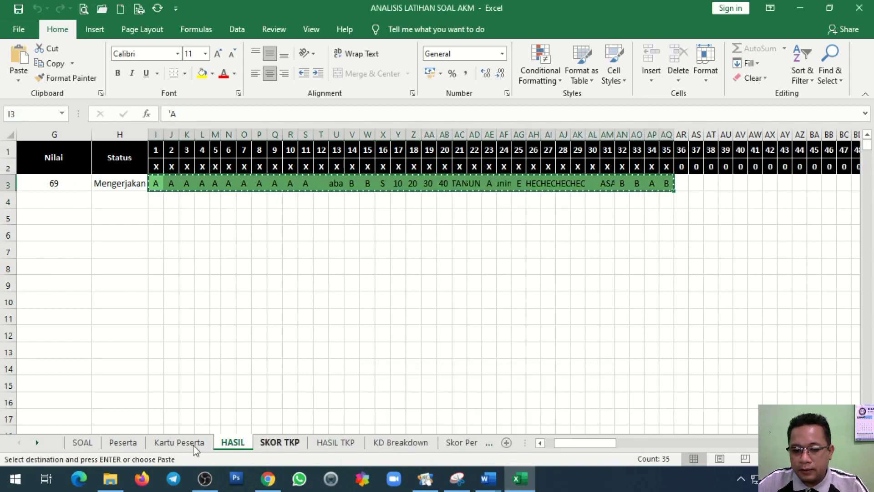
{"action": "left_click", "coordinate": [82, 442]}
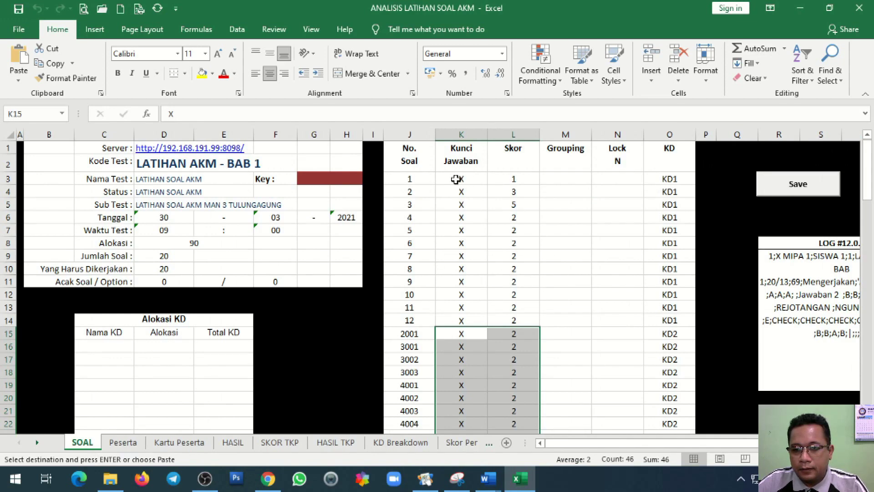
{"action": "left_click", "coordinate": [456, 179]}
{"action": "right_click", "coordinate": [456, 179]}
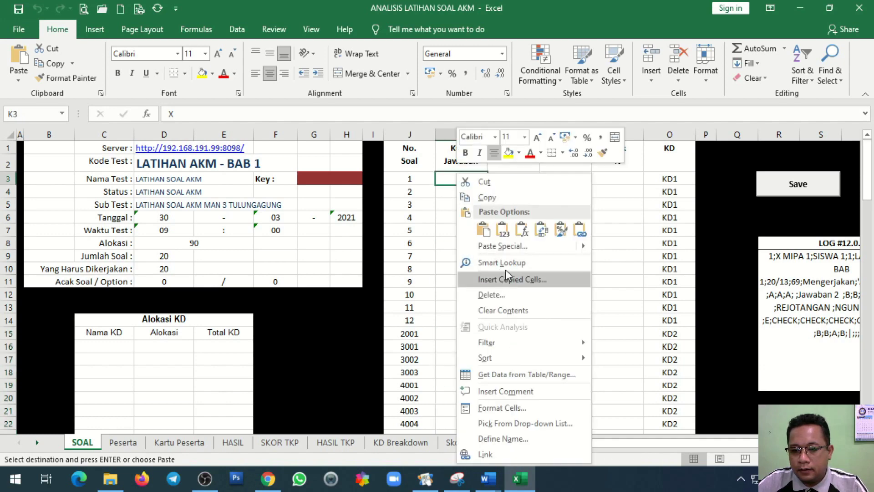
{"action": "left_click", "coordinate": [514, 246]}
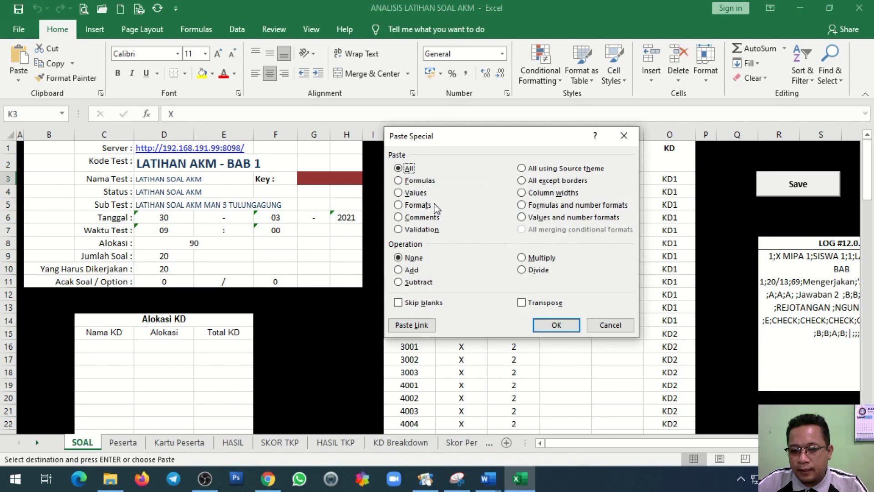
{"action": "key", "text": "v"}
{"action": "left_click", "coordinate": [547, 304]}
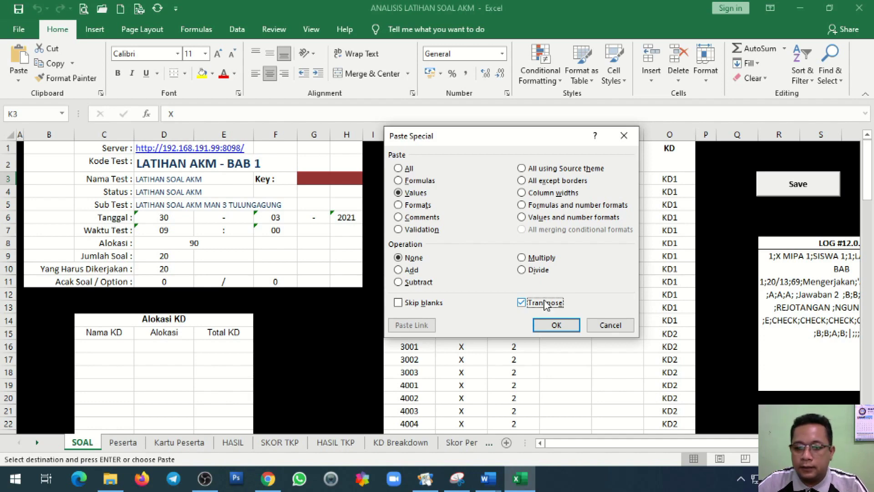
{"action": "left_click", "coordinate": [557, 325]}
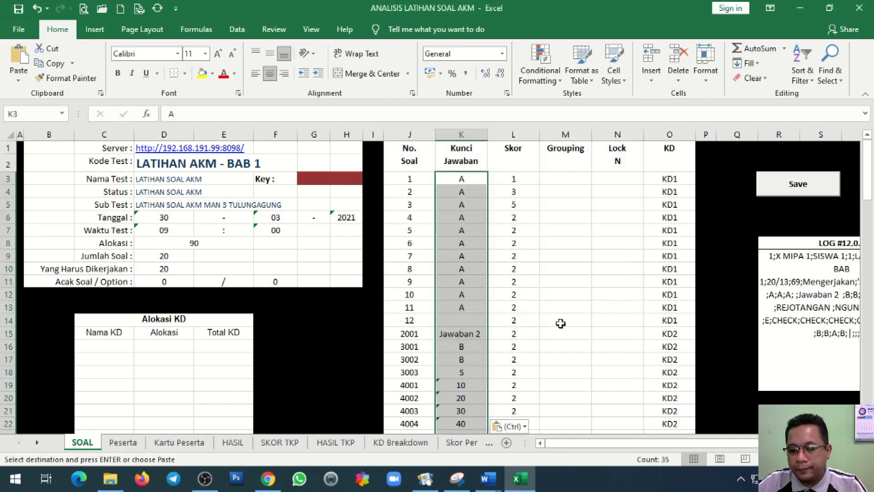
Step: Review the pasted answer keys, save the test again and refresh HASIL to check the participant's Benar / Salah result
{"action": "scroll", "coordinate": [561, 323], "scroll_direction": "down", "scroll_amount": 7}
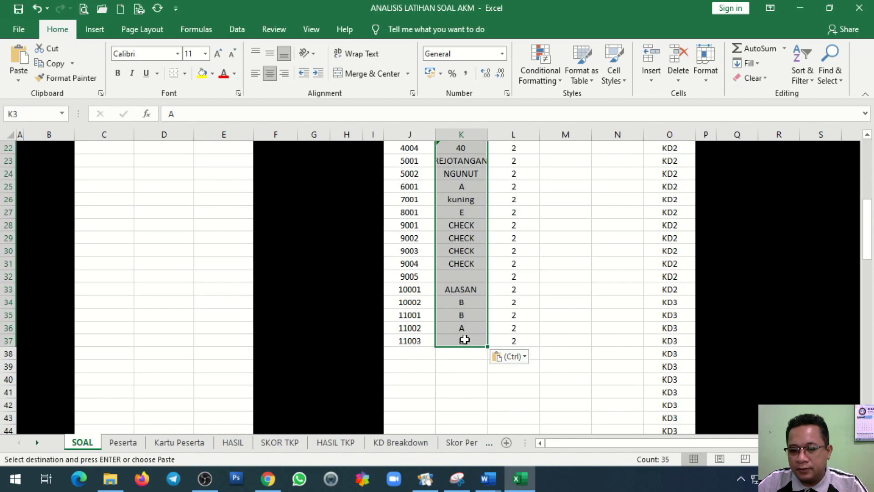
{"action": "scroll", "coordinate": [471, 339], "scroll_direction": "up", "scroll_amount": 3}
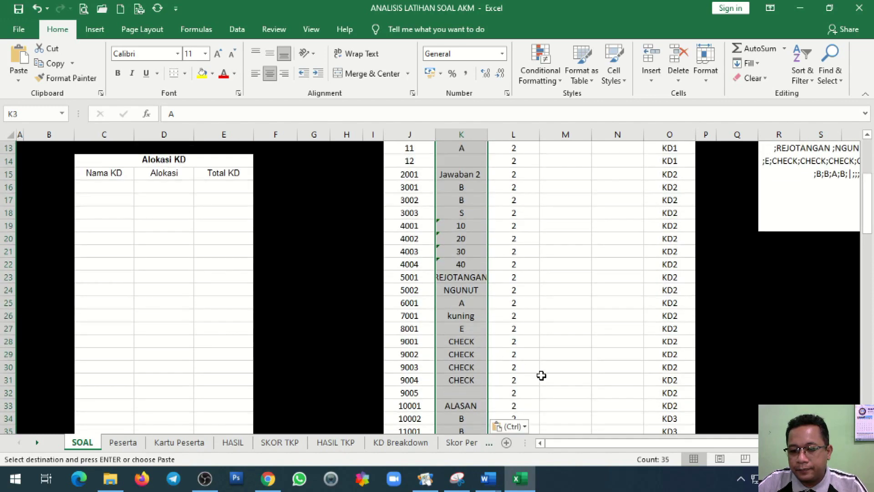
{"action": "scroll", "coordinate": [541, 376], "scroll_direction": "up", "scroll_amount": 4}
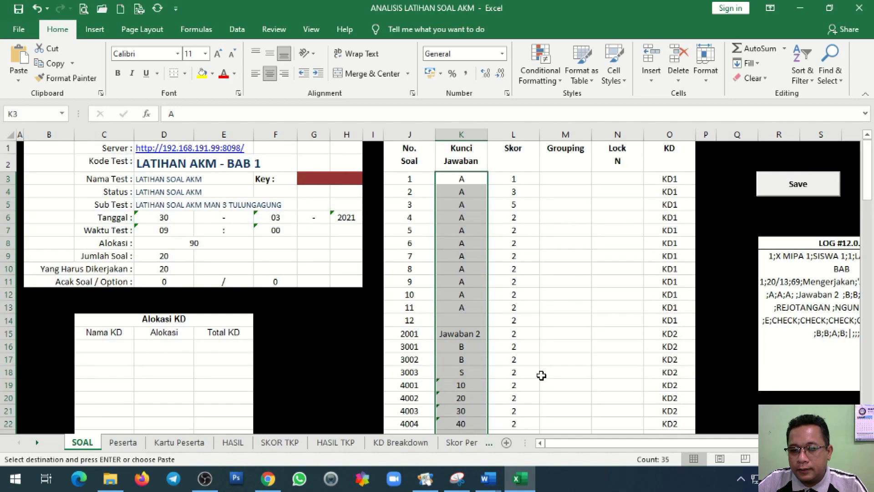
{"action": "left_click", "coordinate": [819, 189]}
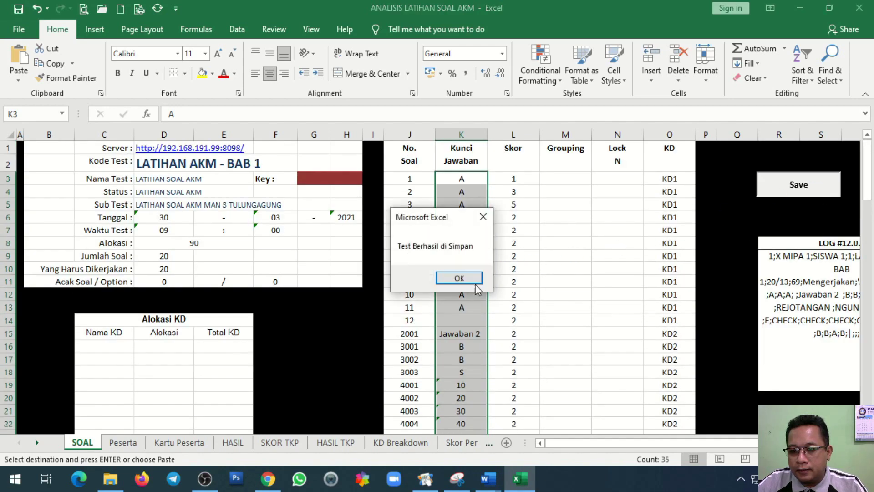
{"action": "left_click", "coordinate": [473, 284]}
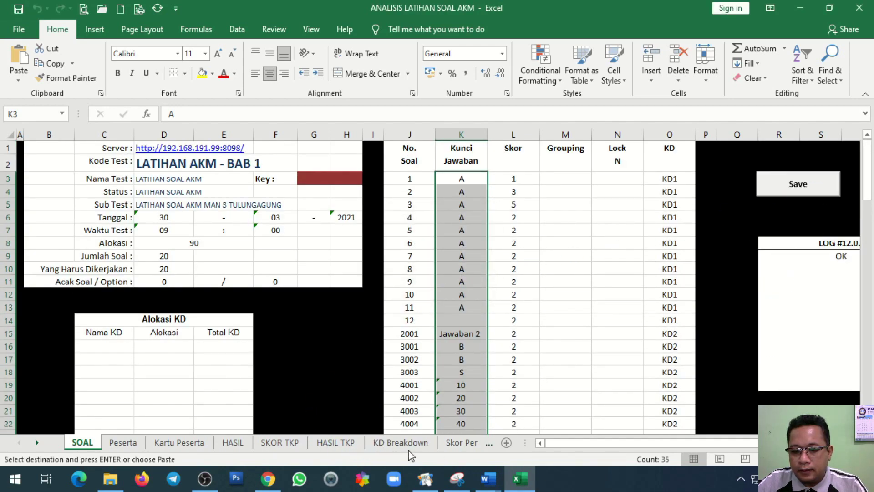
{"action": "left_click", "coordinate": [234, 442]}
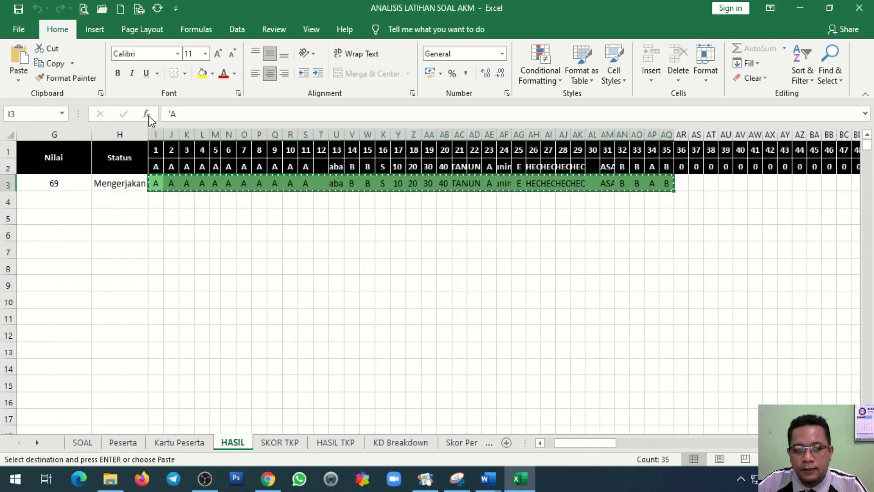
{"action": "left_click", "coordinate": [157, 9]}
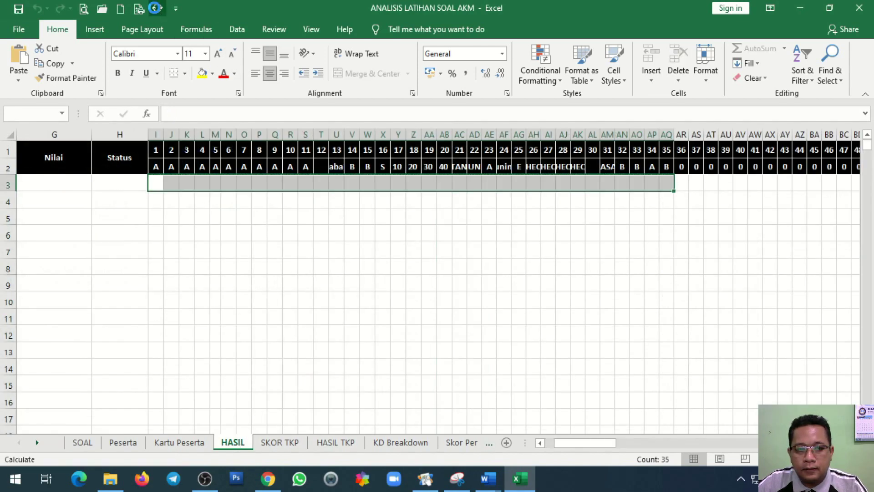
{"action": "left_click_drag", "start_coordinate": [578, 446], "coordinate": [551, 449]}
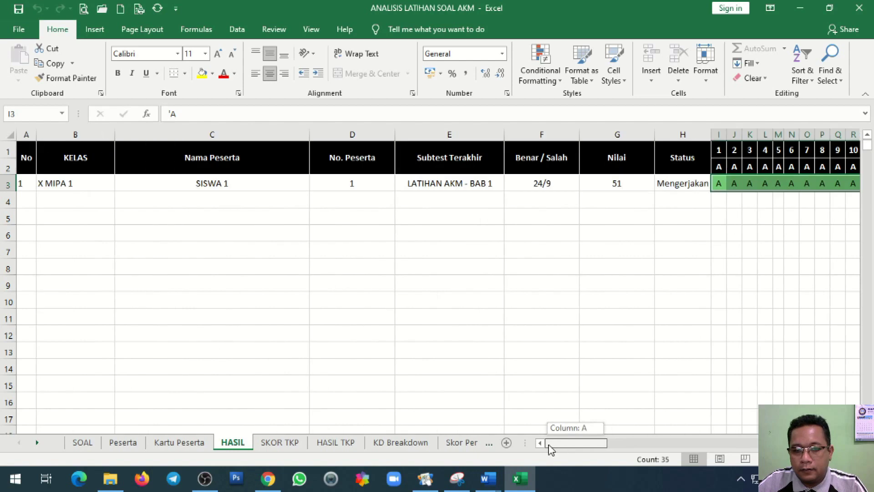
{"action": "left_click", "coordinate": [521, 181]}
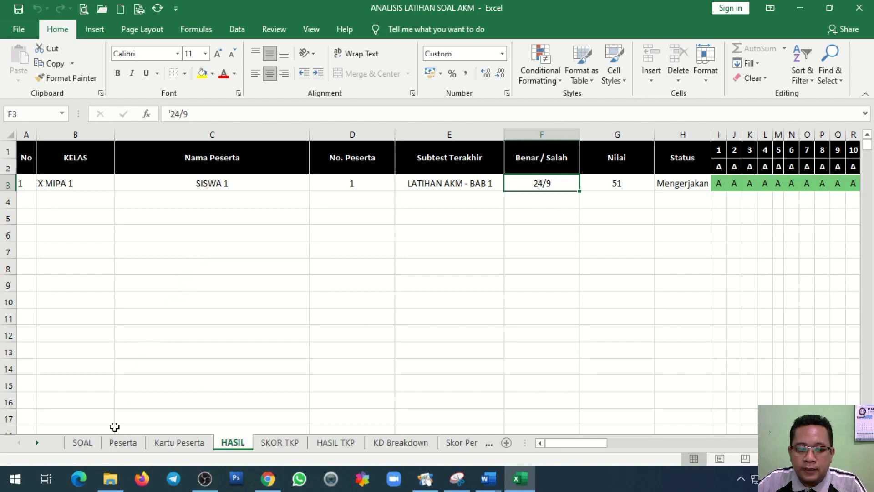
Step: Open the Pengawas UJIAN workbook from the LATIHAN SOAL AKM folder and enable its macros
{"action": "left_click", "coordinate": [110, 478]}
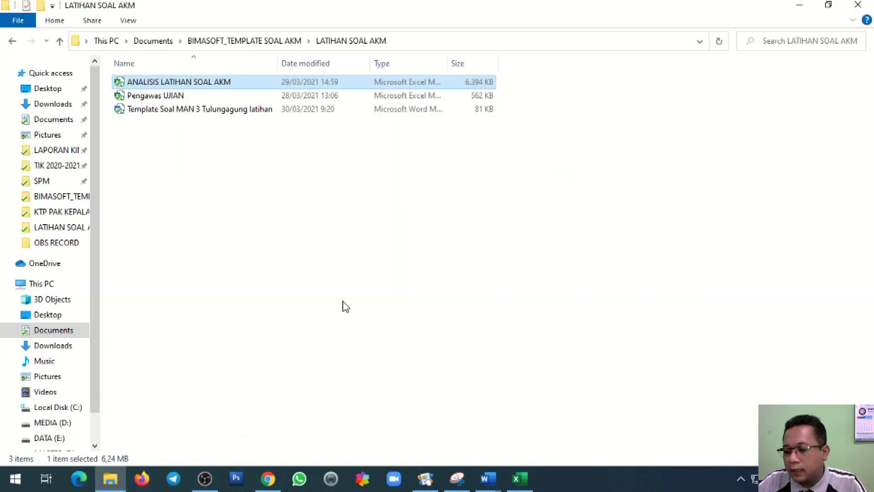
{"action": "left_click", "coordinate": [160, 100]}
{"action": "key", "text": "alt+Tab"}
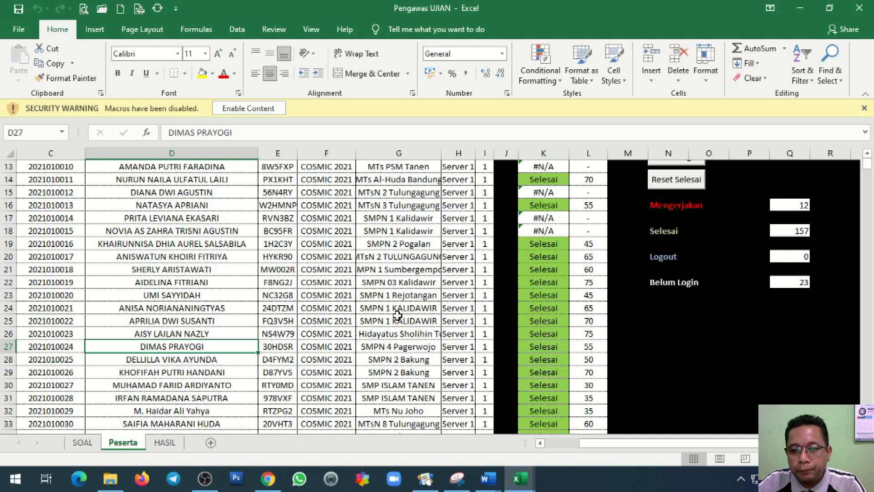
{"action": "left_click", "coordinate": [277, 108]}
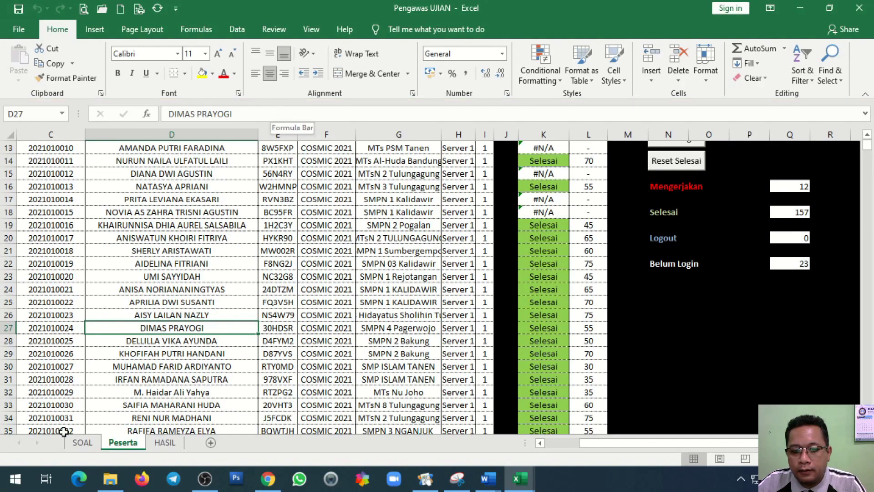
Step: Copy the test code LATIHAN AKM - BAB 1 from the analysis workbook's SOAL sheet into D2 of the SOAL sheet in Pengawas UJIAN
{"action": "left_click", "coordinate": [80, 444]}
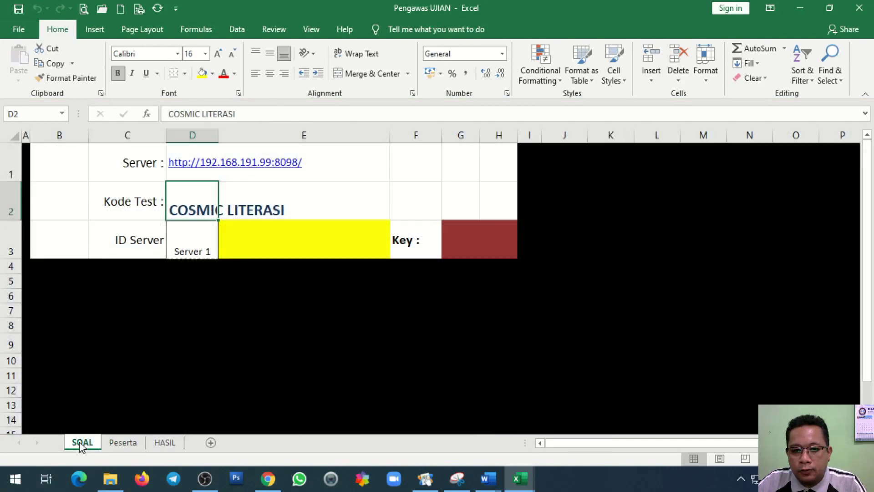
{"action": "left_click", "coordinate": [154, 162]}
{"action": "left_click", "coordinate": [186, 201]}
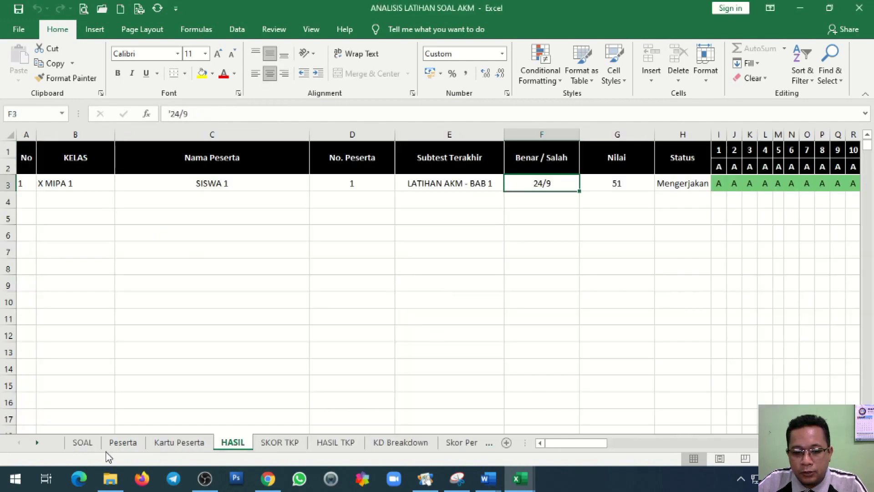
{"action": "left_click", "coordinate": [82, 442]}
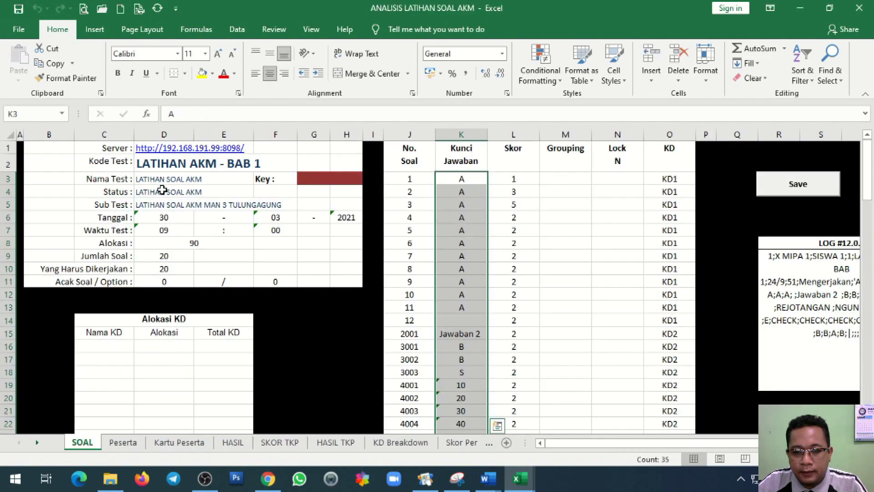
{"action": "left_click", "coordinate": [161, 170]}
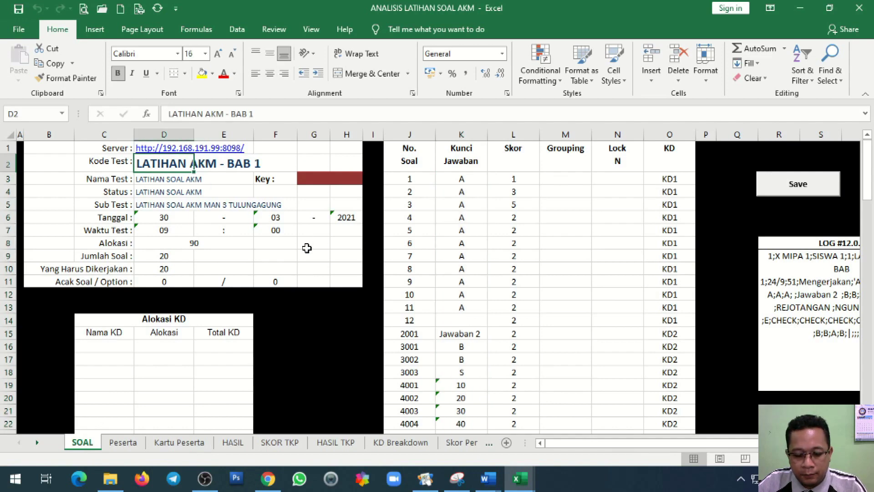
{"action": "key", "text": "ctrl+c"}
{"action": "key", "text": "alt+Tab"}
{"action": "key", "text": "ctrl+v"}
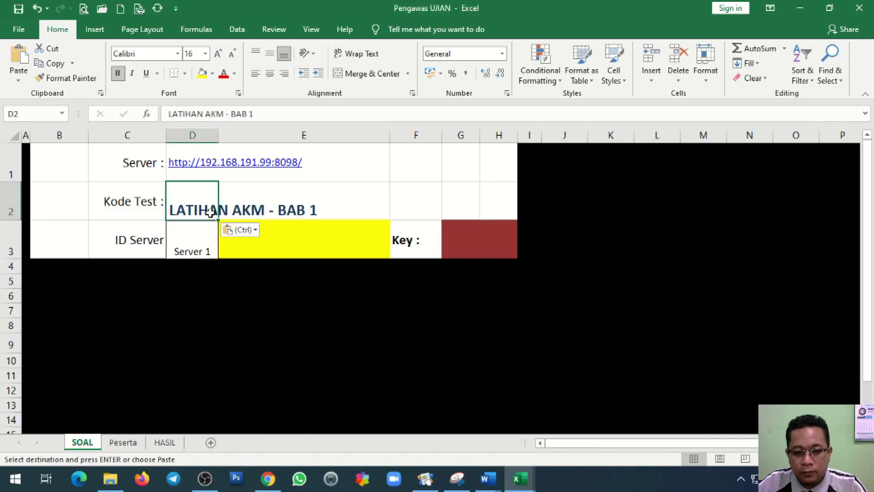
Step: Set ID Server in D3 of the Pengawas UJIAN SOAL sheet to Server 1, taken from the analysis workbook's Peserta sheet
{"action": "left_click", "coordinate": [191, 250]}
{"action": "key", "text": "alt+Tab"}
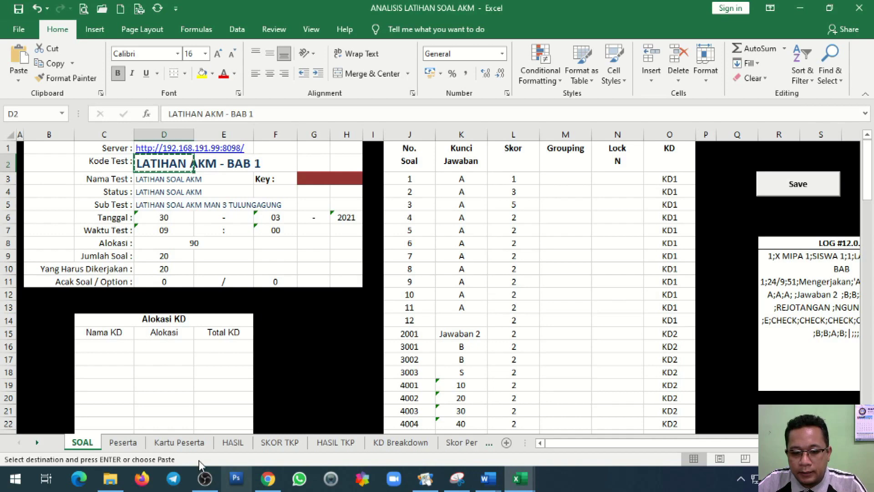
{"action": "left_click", "coordinate": [123, 443]}
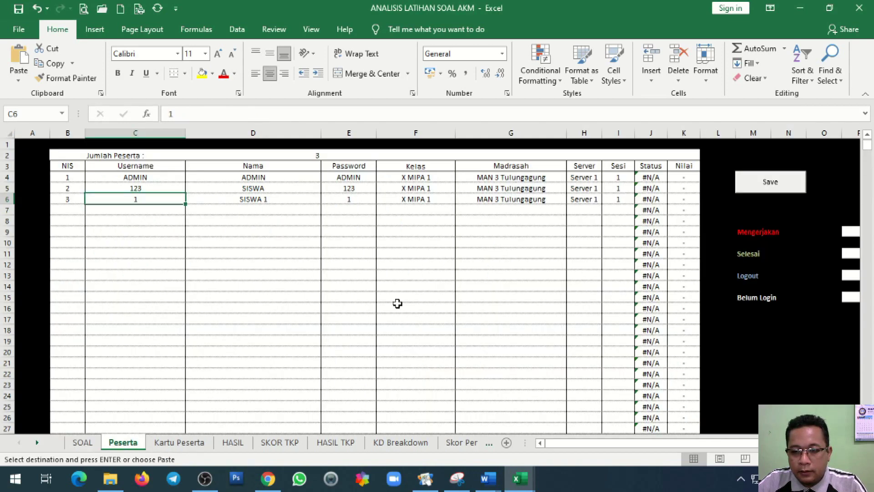
{"action": "left_click", "coordinate": [591, 199]}
{"action": "key", "text": "alt+Tab"}
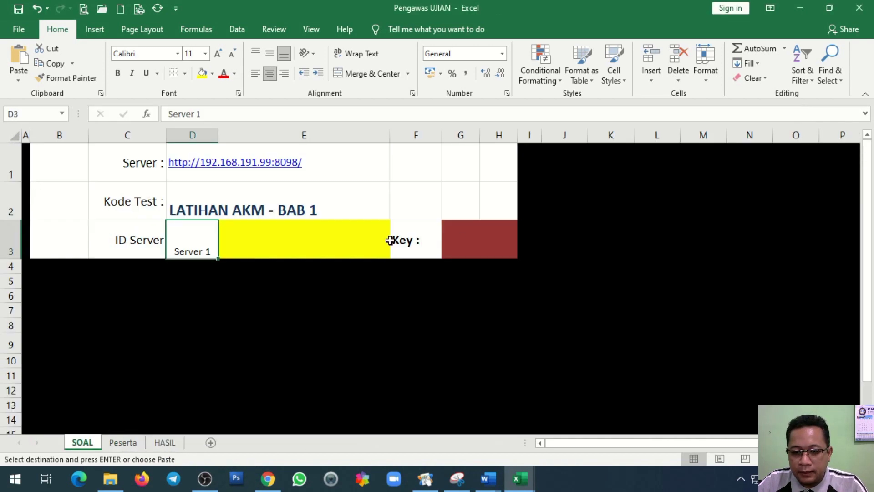
{"action": "key", "text": "ctrl+v"}
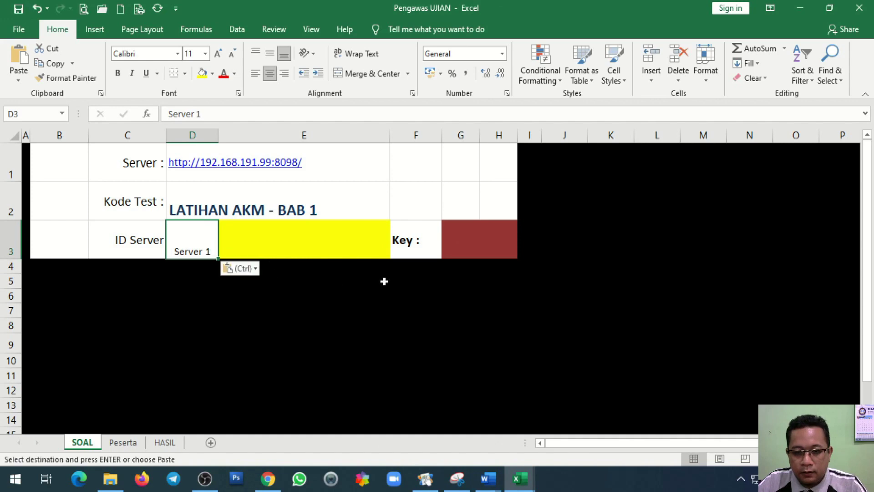
Step: Clear the old participant entries in B5:I195 of the Peserta sheet in Pengawas UJIAN
{"action": "left_click", "coordinate": [445, 250]}
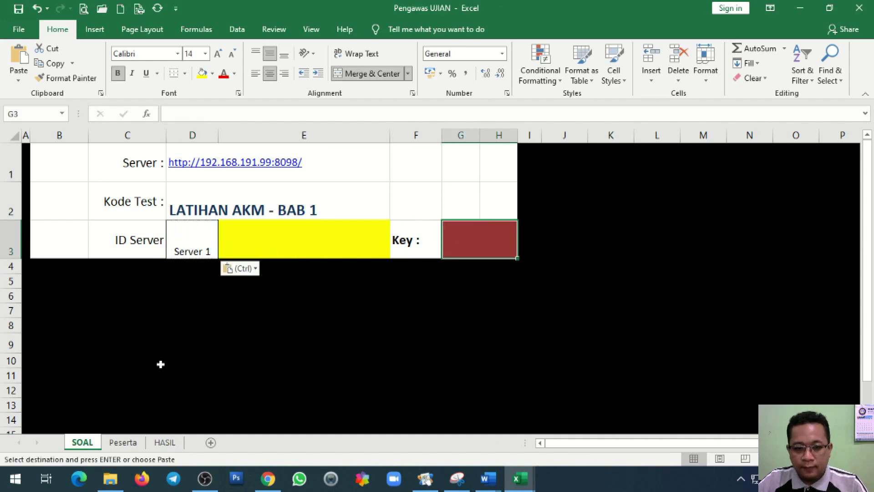
{"action": "left_click", "coordinate": [123, 442]}
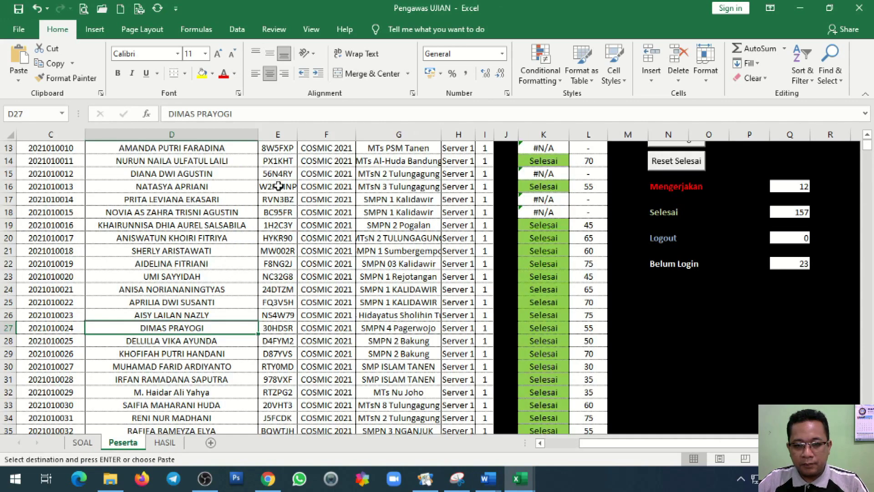
{"action": "scroll", "coordinate": [273, 186], "scroll_direction": "up", "scroll_amount": 4}
{"action": "mouse_move", "coordinate": [56, 200]}
{"action": "left_mouse_down"}
{"action": "mouse_move", "coordinate": [473, 336]}
{"action": "mouse_move", "coordinate": [477, 464]}
{"action": "mouse_move", "coordinate": [484, 404]}
{"action": "mouse_move", "coordinate": [2, 244]}
{"action": "mouse_move", "coordinate": [27, 137]}
{"action": "mouse_move", "coordinate": [71, 128]}
{"action": "mouse_move", "coordinate": [66, 198]}
{"action": "left_mouse_up"}
{"action": "left_click", "coordinate": [484, 404]}
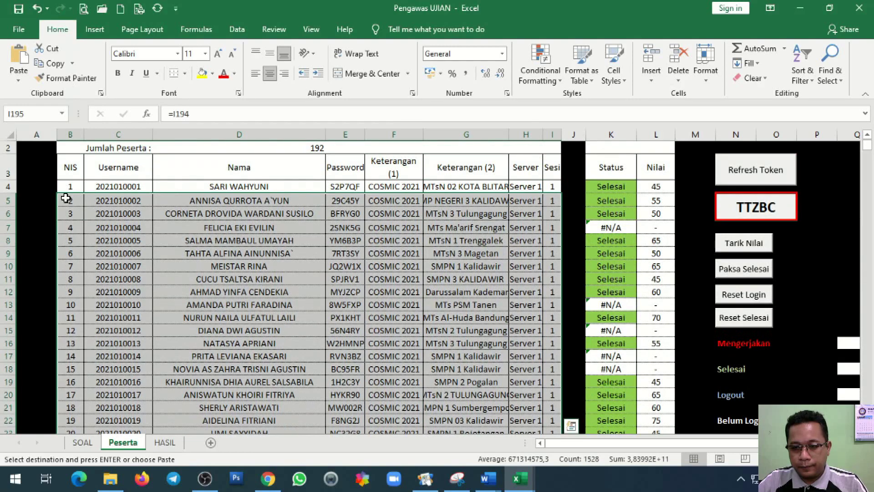
{"action": "key", "text": "Delete"}
{"action": "scroll", "coordinate": [66, 198], "scroll_direction": "up", "scroll_amount": 20}
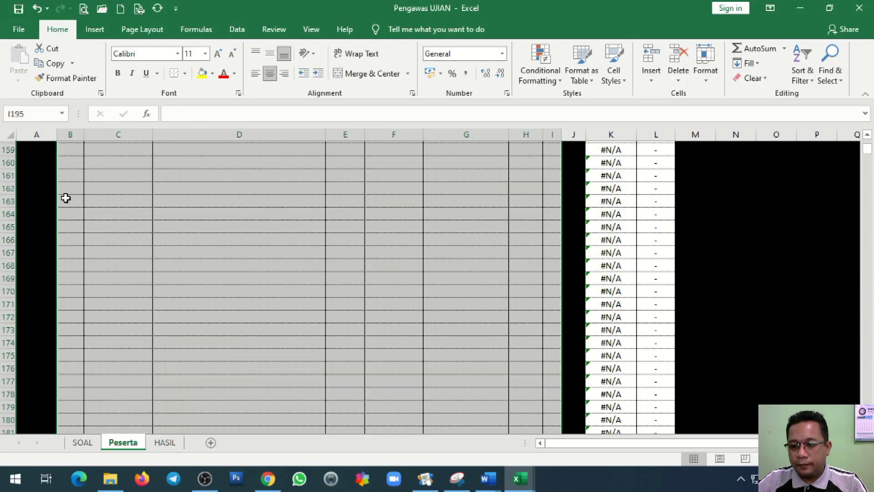
{"action": "scroll", "coordinate": [66, 198], "scroll_direction": "up", "scroll_amount": 20}
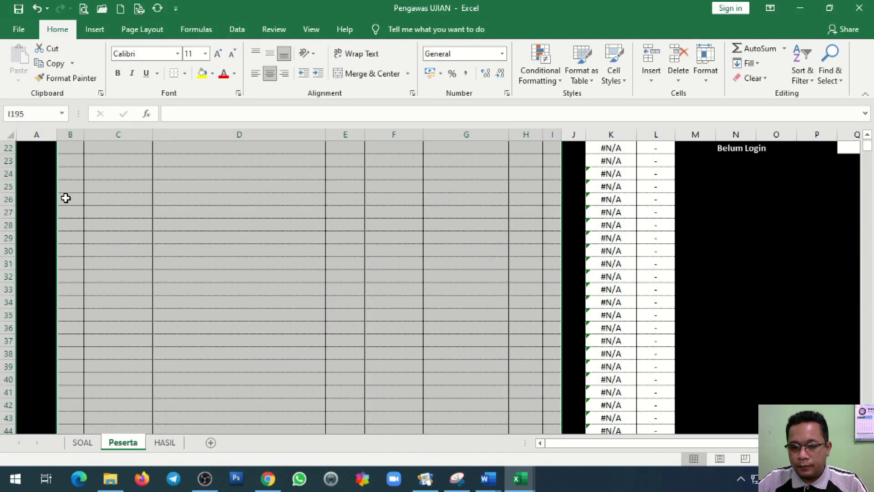
Step: Copy the SISWA 1 participant row from C6:I6 of the analysis workbook's Peserta sheet into C4 of the Pengawas UJIAN Peserta sheet
{"action": "key", "text": "alt+Tab"}
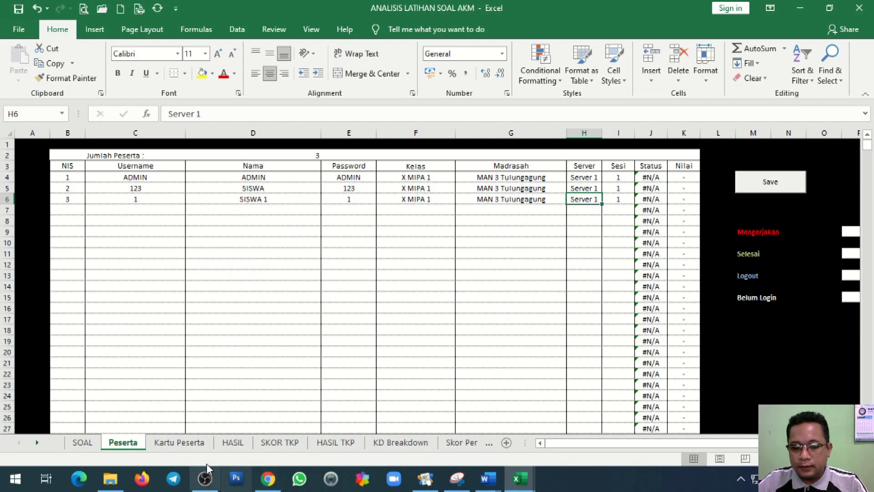
{"action": "left_click", "coordinate": [235, 443]}
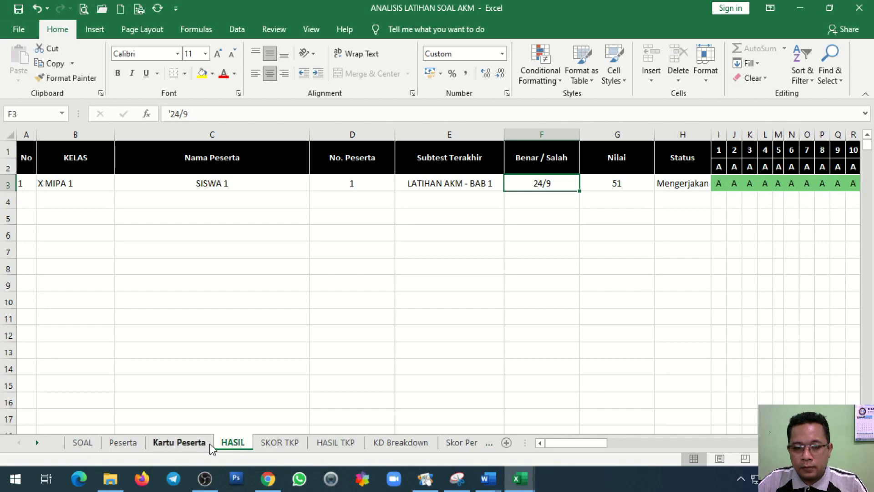
{"action": "left_click", "coordinate": [119, 442]}
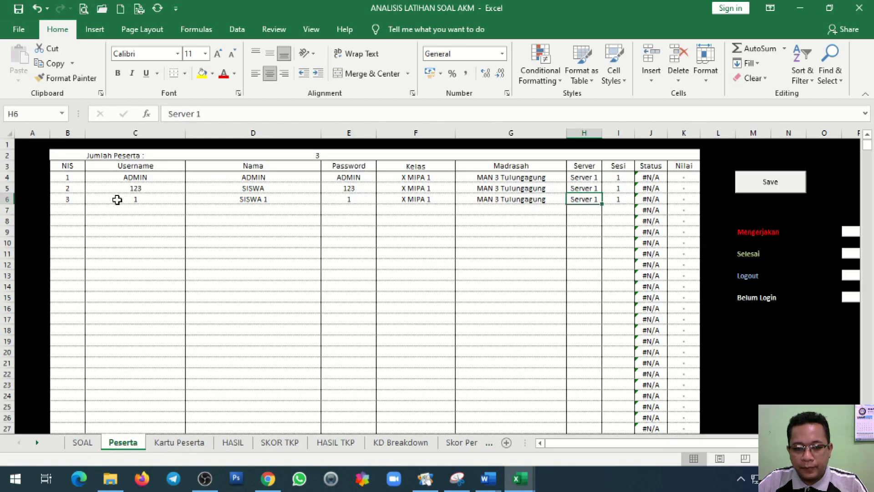
{"action": "left_click_drag", "start_coordinate": [117, 199], "coordinate": [615, 201]}
{"action": "key", "text": "ctrl+c"}
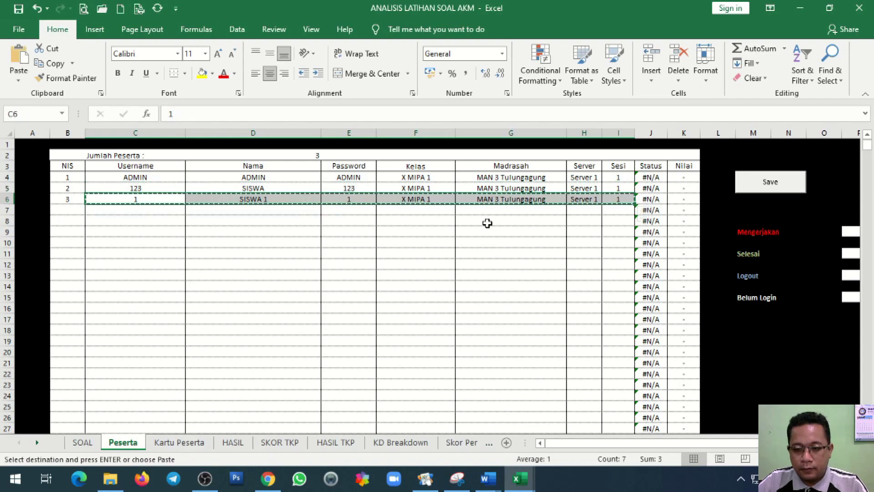
{"action": "key", "text": "alt+Tab"}
{"action": "left_click", "coordinate": [119, 201]}
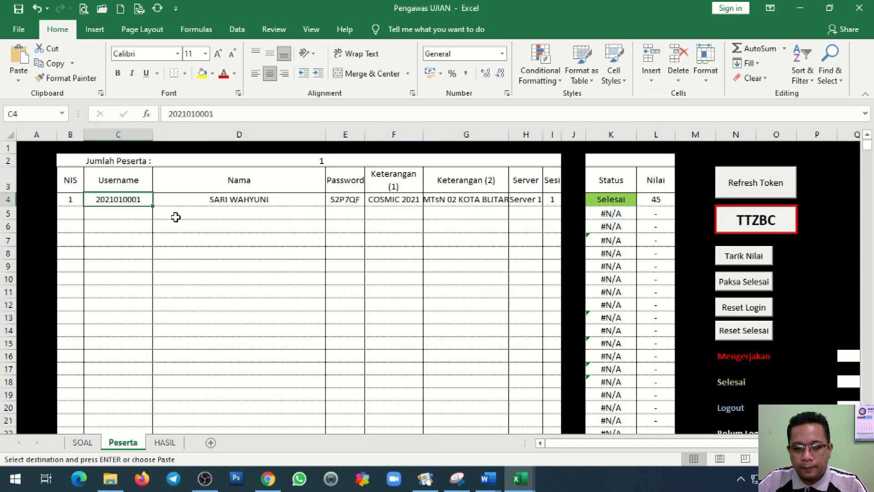
{"action": "key", "text": "ctrl+v"}
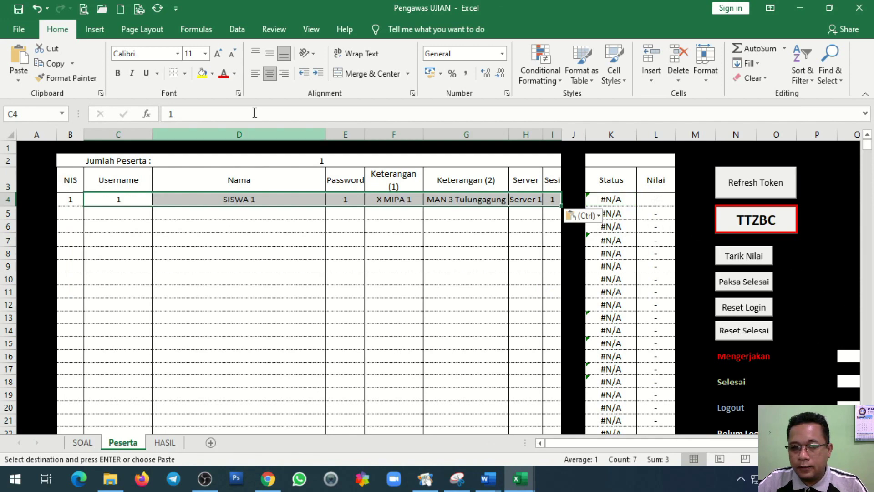
Step: Refresh the Pengawas UJIAN data to update the participant's Status and Nilai
{"action": "left_click", "coordinate": [158, 9]}
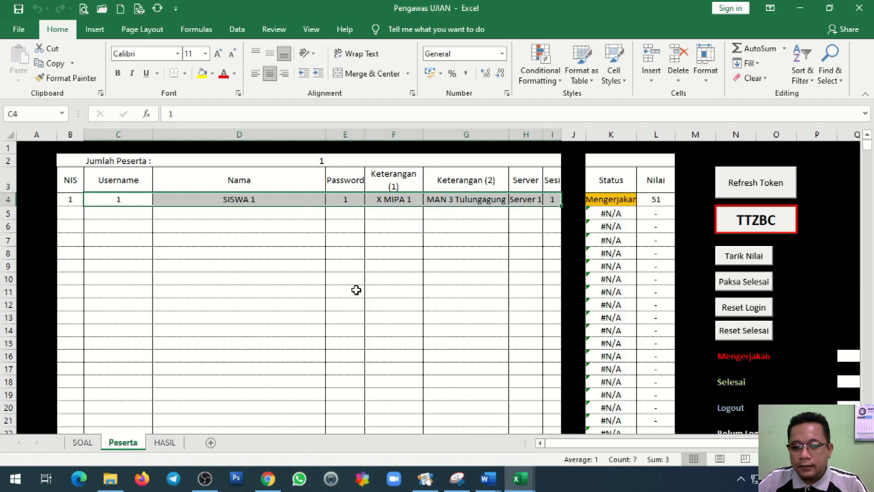
{"action": "scroll", "coordinate": [364, 286], "scroll_direction": "down", "scroll_amount": 1}
{"action": "scroll", "coordinate": [372, 284], "scroll_direction": "up", "scroll_amount": 1}
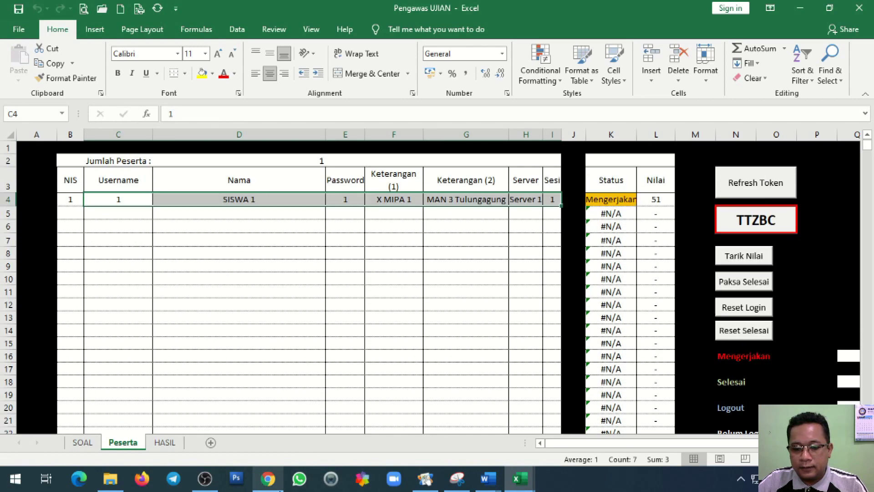
Step: Switch to Chrome, close the running exam tab and open the exam login page at 192.168.191.99:8098
{"action": "left_click", "coordinate": [269, 479]}
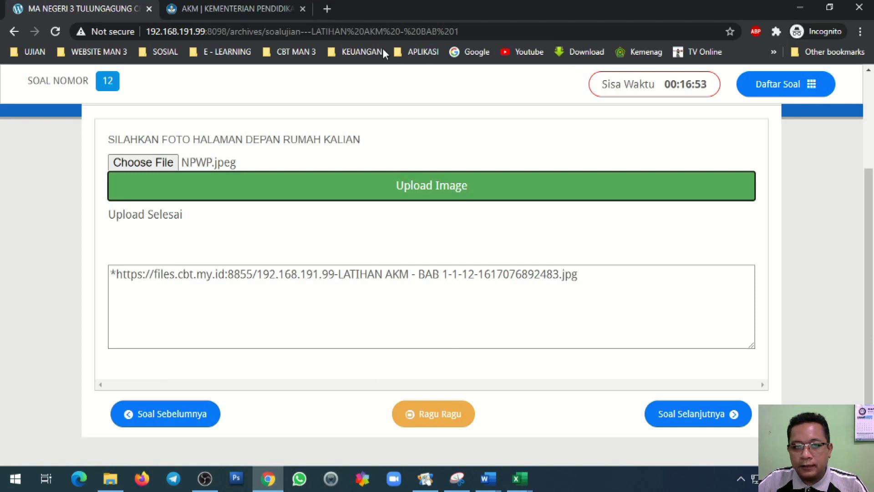
{"action": "left_click", "coordinate": [149, 9]}
{"action": "left_click", "coordinate": [161, 31]}
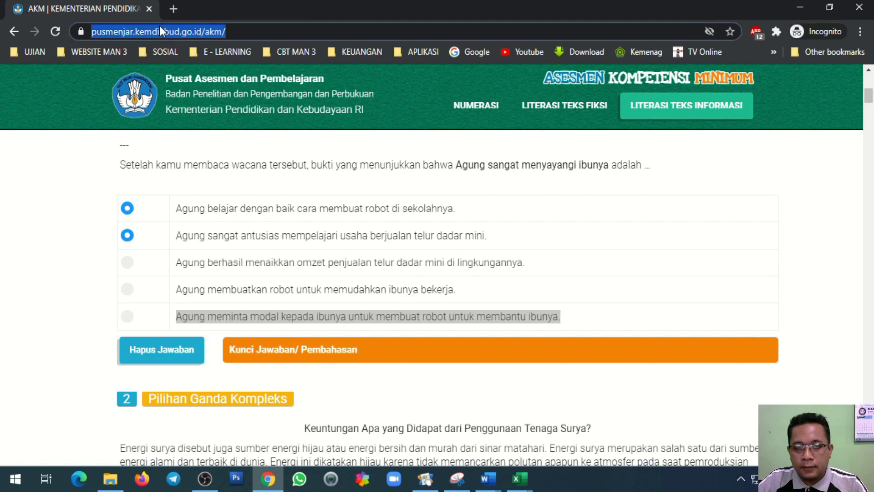
{"action": "type", "text": "192.168."}
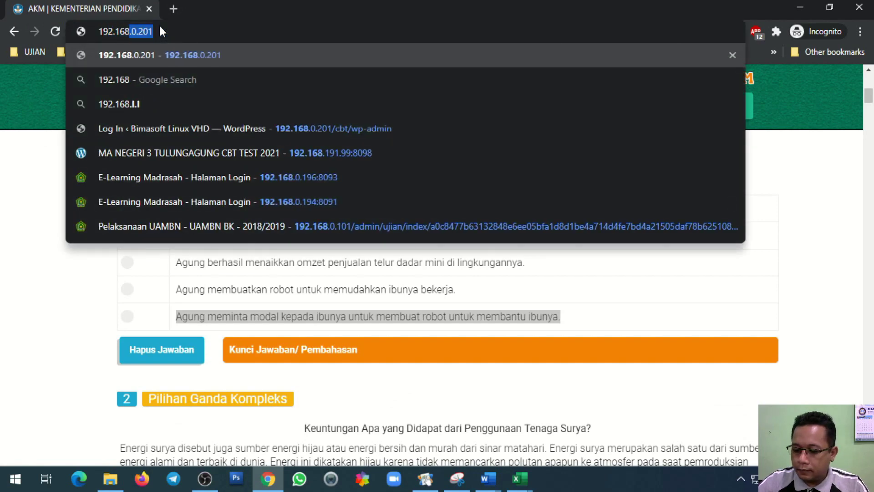
{"action": "type", "text": "191.99:8098"}
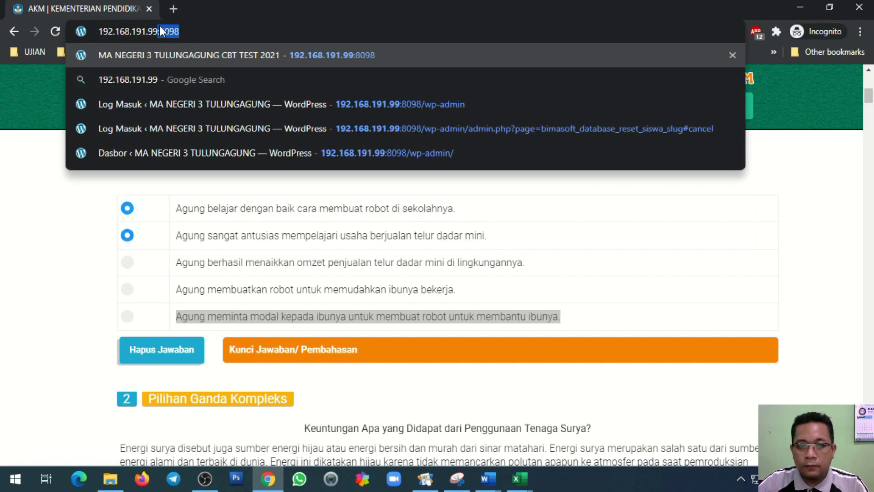
{"action": "key", "text": "Return"}
Step: Try to log in to the test LATIHAN AKM - BAB 1 with the participant's username and password
{"action": "left_click", "coordinate": [399, 276]}
{"action": "type", "text": "1"}
{"action": "key", "text": "Tab"}
{"action": "type", "text": "1"}
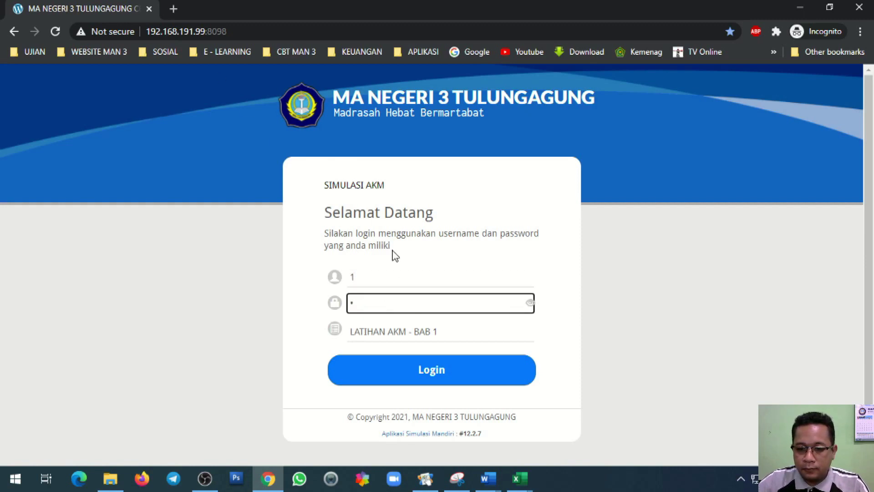
{"action": "left_click", "coordinate": [412, 334]}
{"action": "left_click", "coordinate": [453, 352]}
{"action": "left_click", "coordinate": [467, 366]}
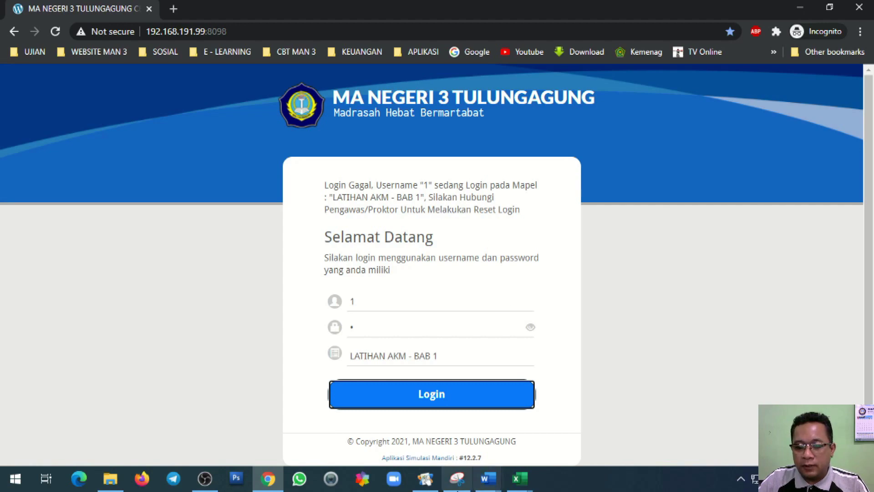
Step: Switch to Pengawas UJIAN and run Reset Login for the participant in row 4 of the Peserta sheet
{"action": "left_click", "coordinate": [519, 478]}
{"action": "left_click", "coordinate": [563, 434]}
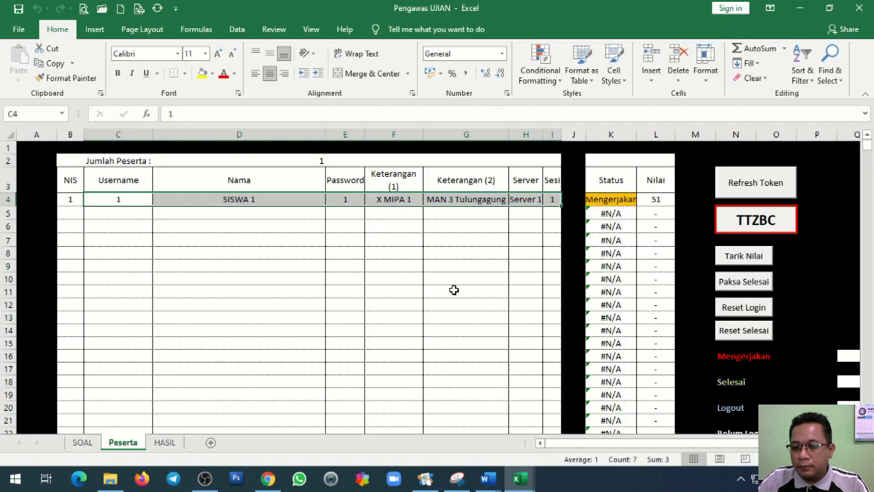
{"action": "scroll", "coordinate": [454, 290], "scroll_direction": "down", "scroll_amount": 1}
{"action": "mouse_move", "coordinate": [683, 444]}
{"action": "left_mouse_down"}
{"action": "mouse_move", "coordinate": [707, 444]}
{"action": "mouse_move", "coordinate": [676, 444]}
{"action": "left_mouse_up"}
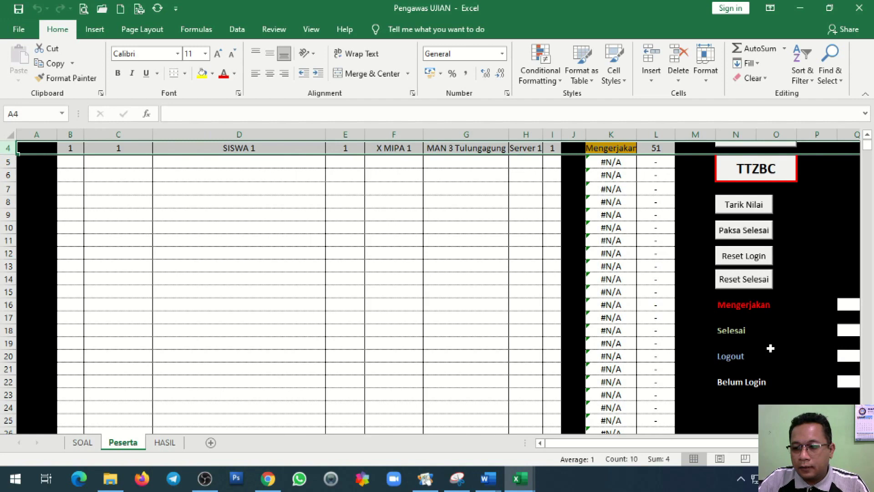
{"action": "left_click", "coordinate": [754, 258]}
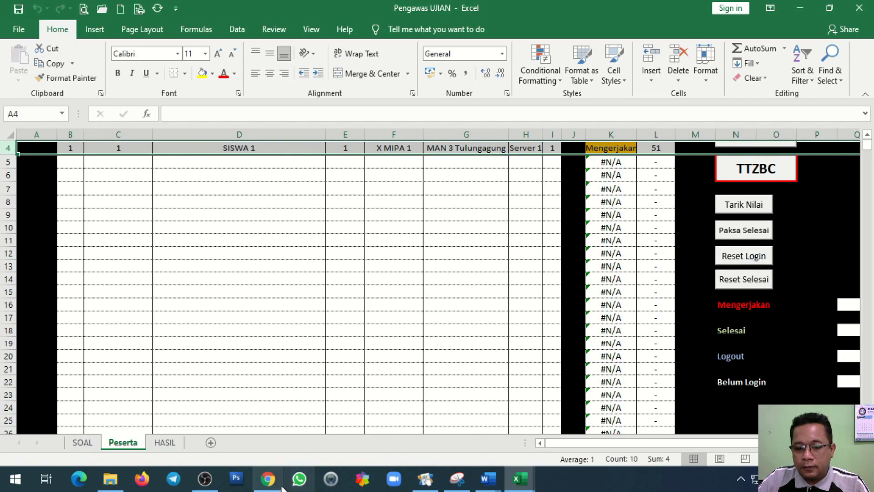
Step: Reload the exam login page in Chrome, log in with the participant's username and password and start the LATIHAN AKM - BAB 1 test
{"action": "left_click", "coordinate": [268, 478]}
{"action": "left_click", "coordinate": [55, 31]}
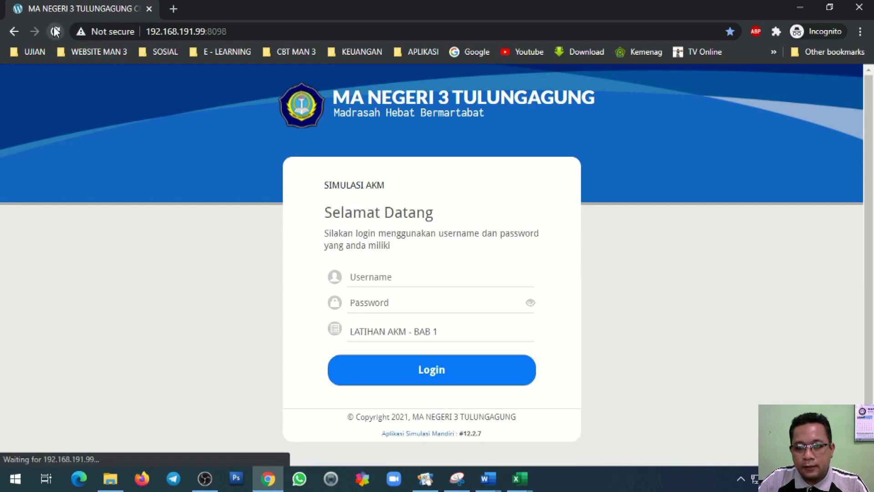
{"action": "left_click", "coordinate": [420, 279]}
{"action": "type", "text": "1"}
{"action": "key", "text": "Tab"}
{"action": "type", "text": "1"}
{"action": "key", "text": "Tab"}
{"action": "key", "text": "Tab"}
{"action": "key", "text": "Return"}
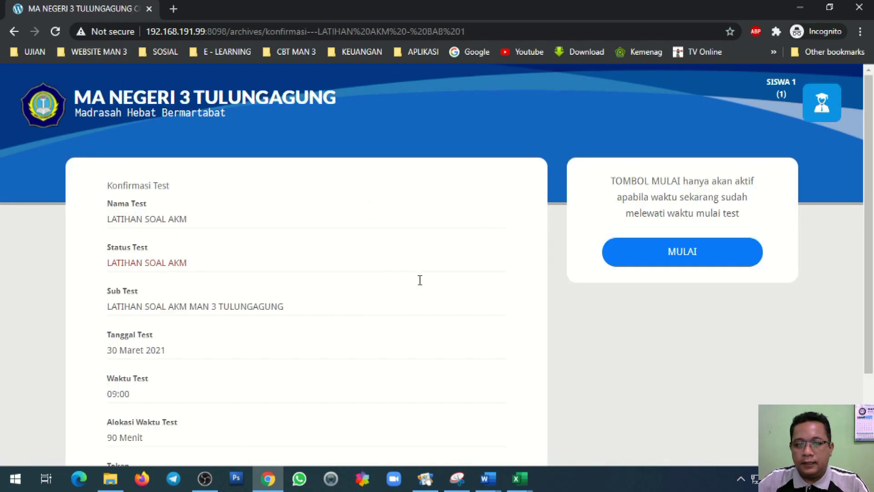
{"action": "left_click", "coordinate": [662, 259]}
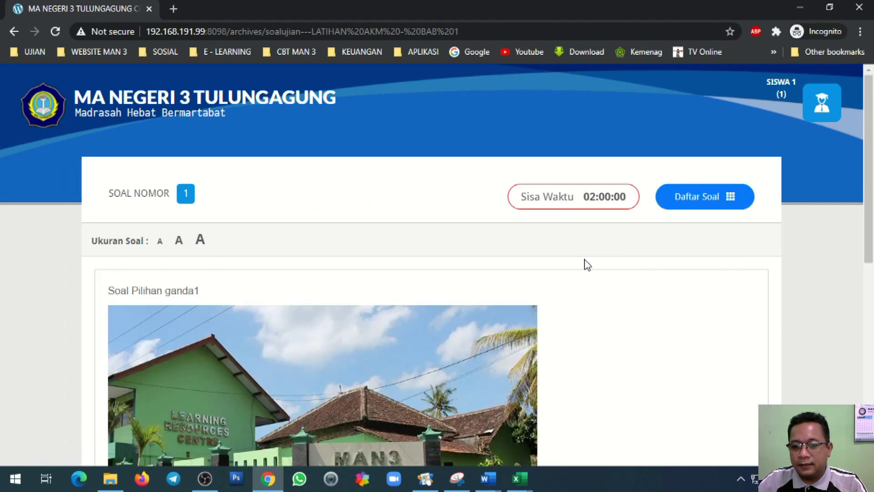
Step: Review the proctor controls on the Pengawas UJIAN Peserta sheet and the files in the LATIHAN SOAL AKM folder
{"action": "left_click", "coordinate": [520, 478]}
{"action": "left_click", "coordinate": [547, 454]}
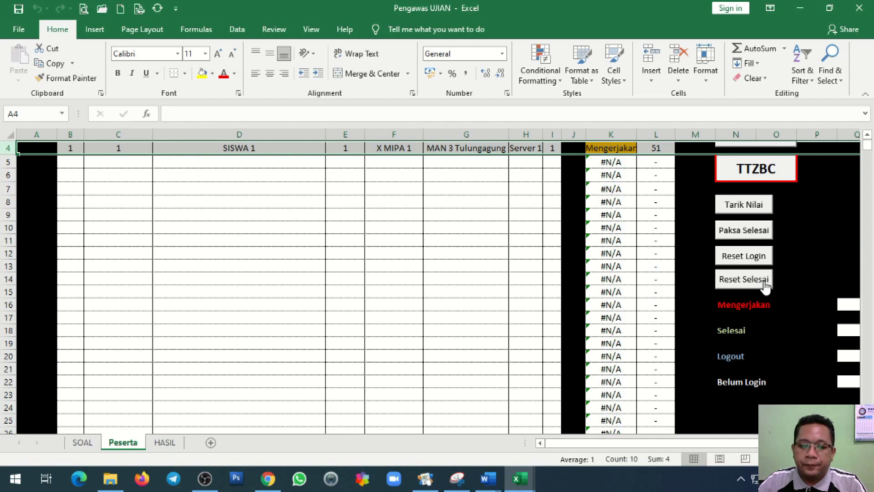
{"action": "left_click", "coordinate": [110, 478]}
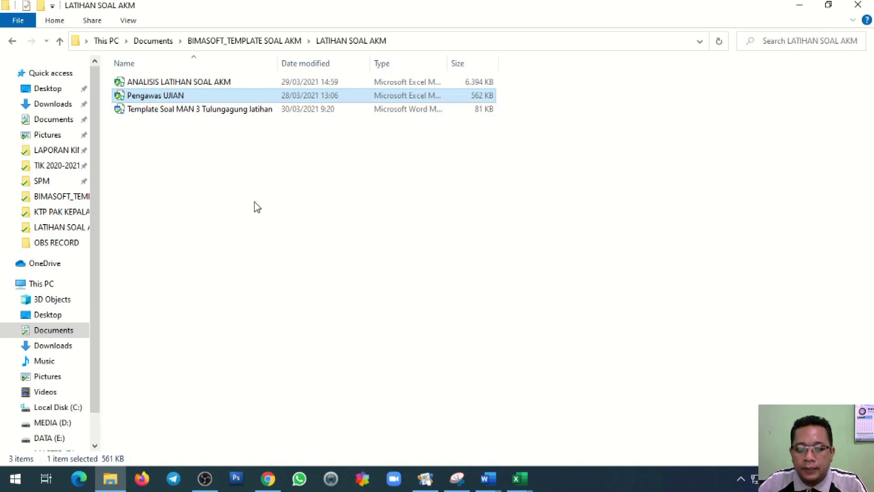
Step: Return to the running exam in Chrome and view question 1
{"action": "left_click", "coordinate": [268, 478]}
{"action": "scroll", "coordinate": [431, 294], "scroll_direction": "down", "scroll_amount": 3}
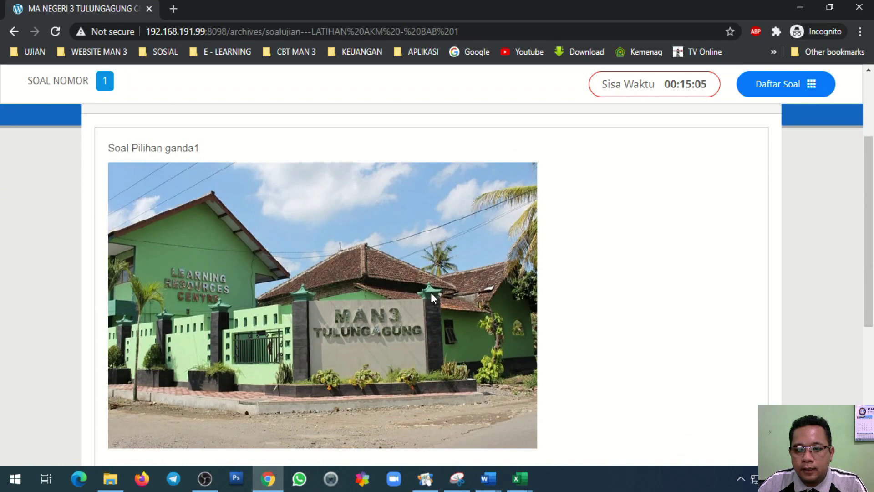